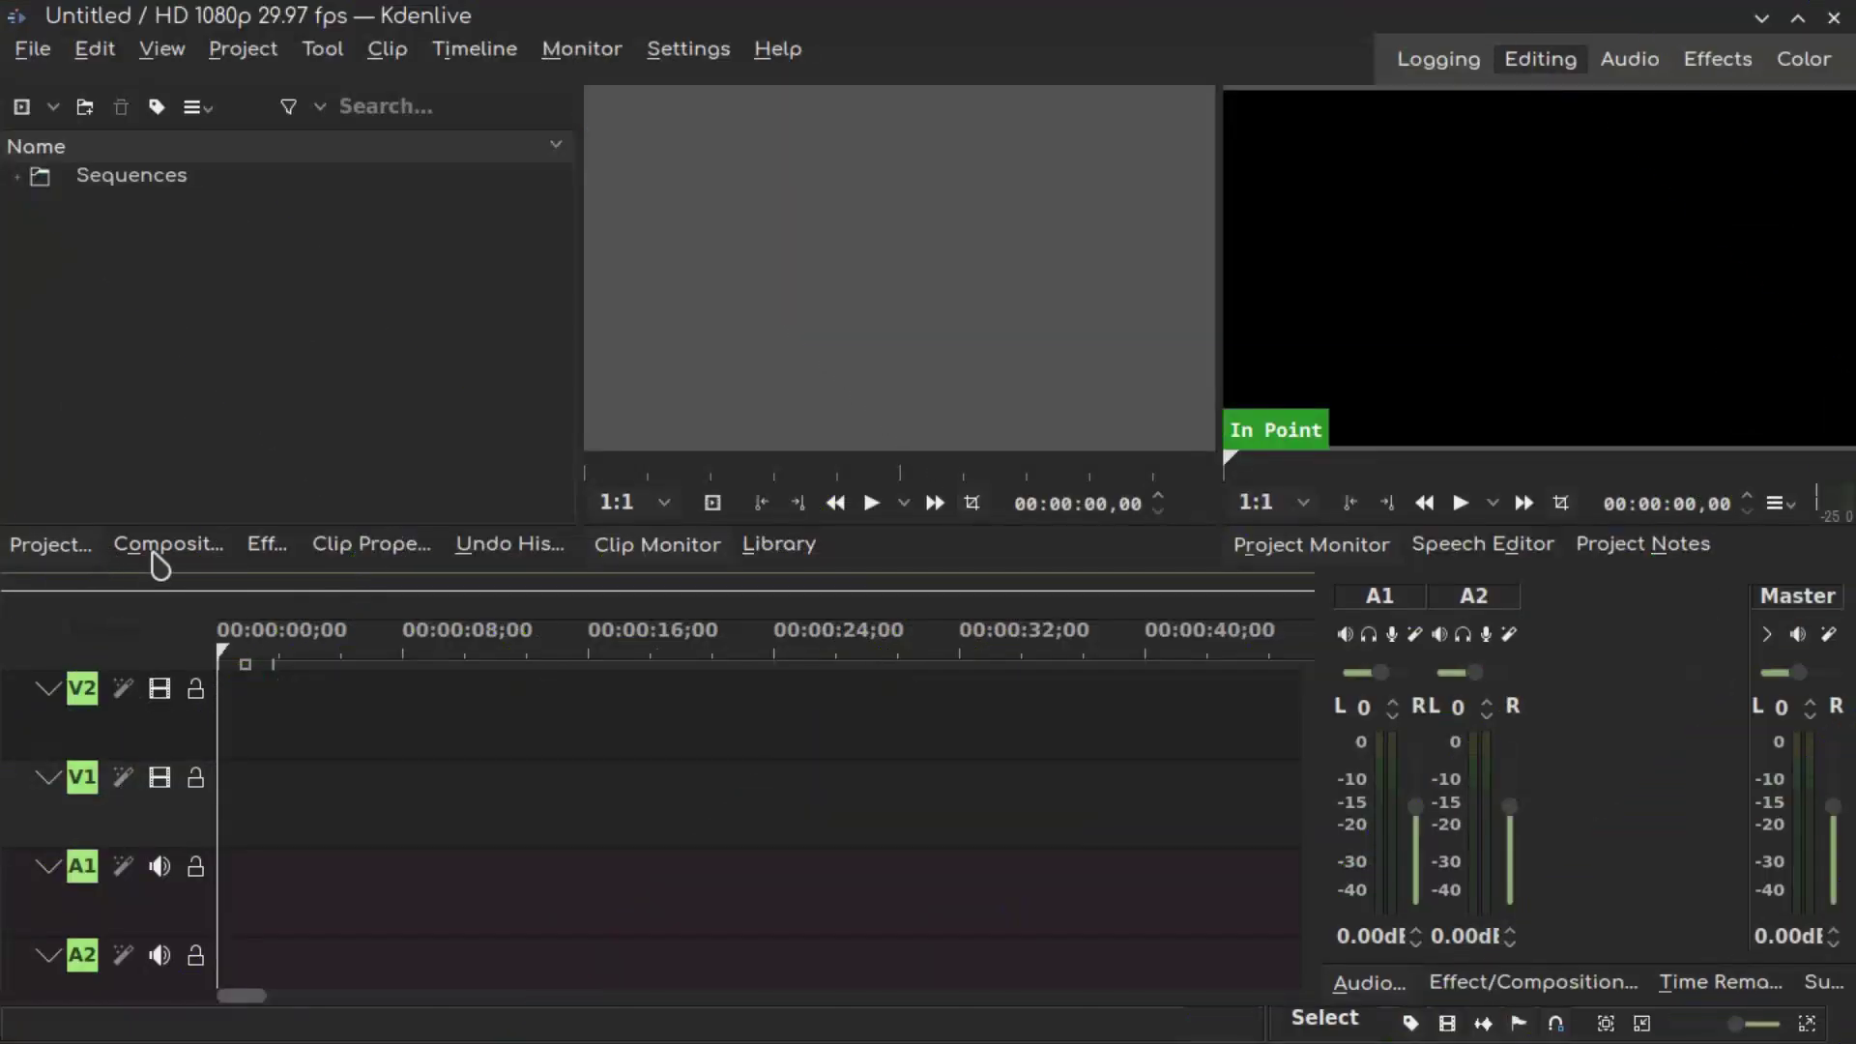
Browse the Effects, Clip Properties, Library, Speech Editor, Project Notes, Time Remap and Subtitles panels
click(267, 544)
click(333, 537)
click(779, 543)
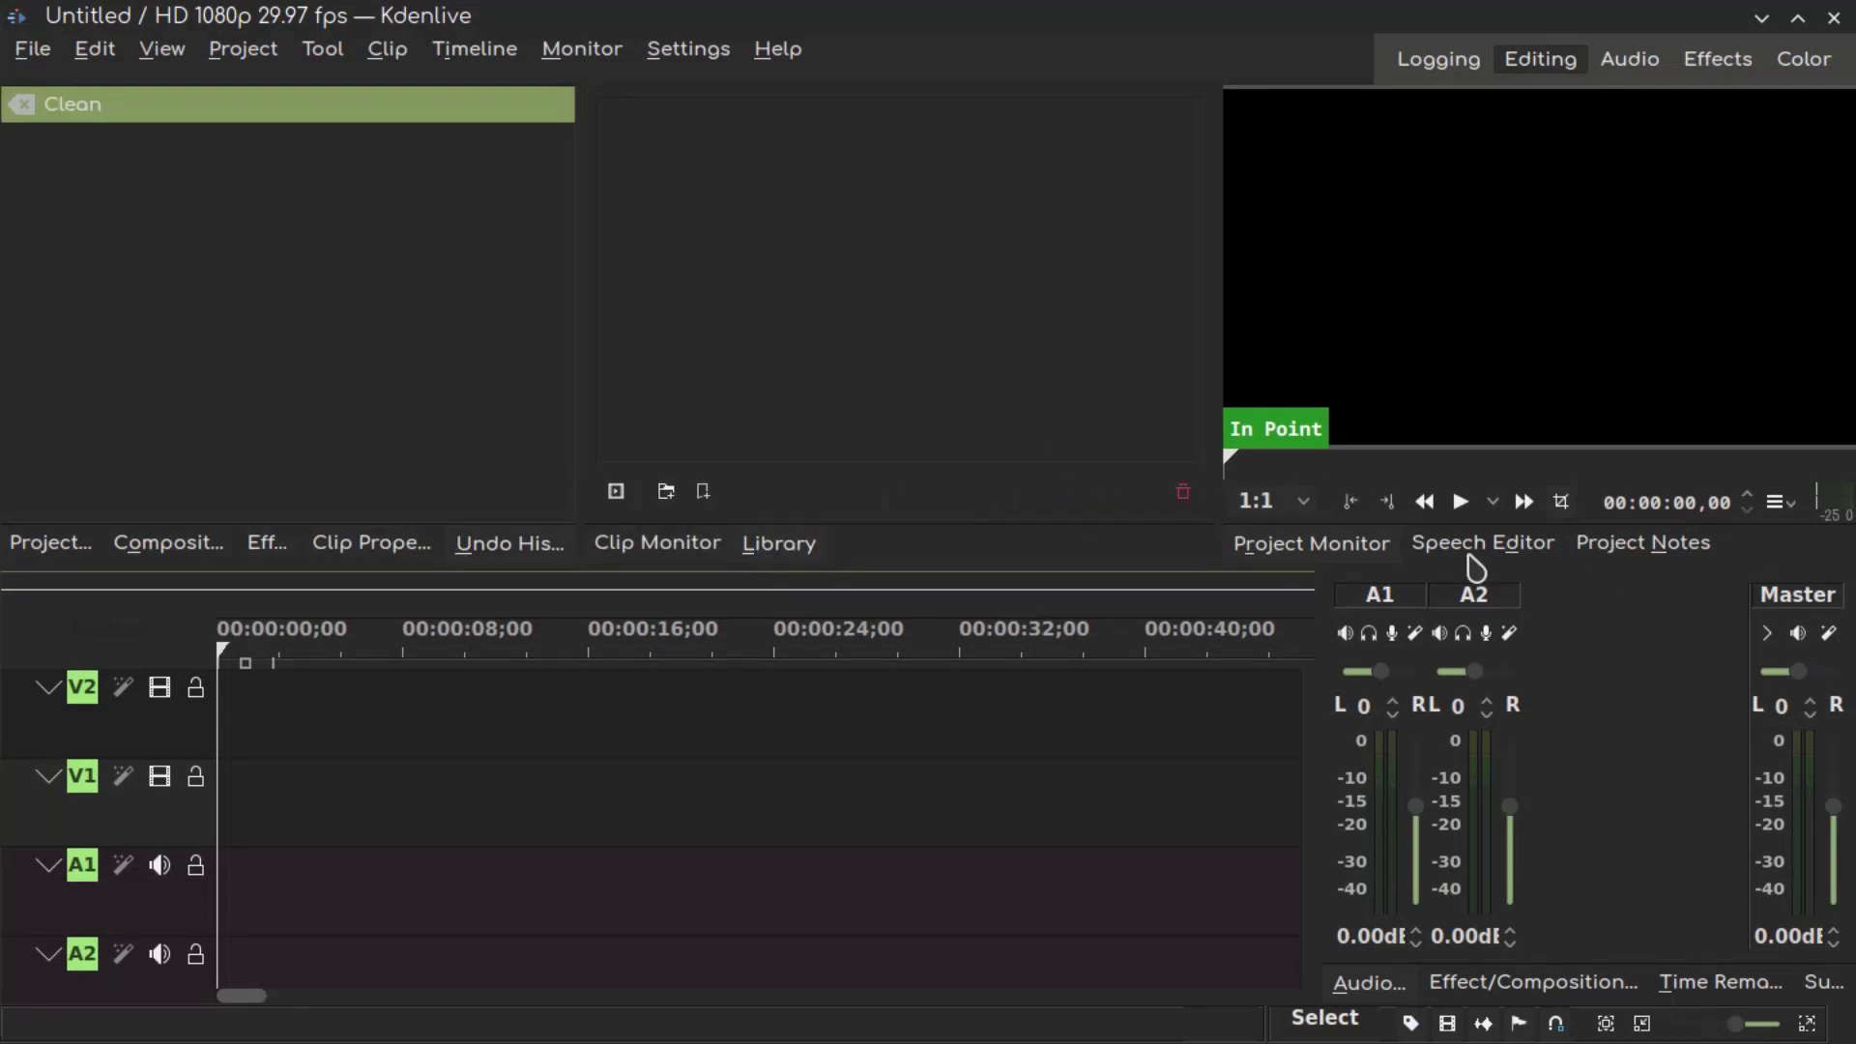
click(1648, 547)
click(1494, 986)
click(1704, 982)
click(1820, 984)
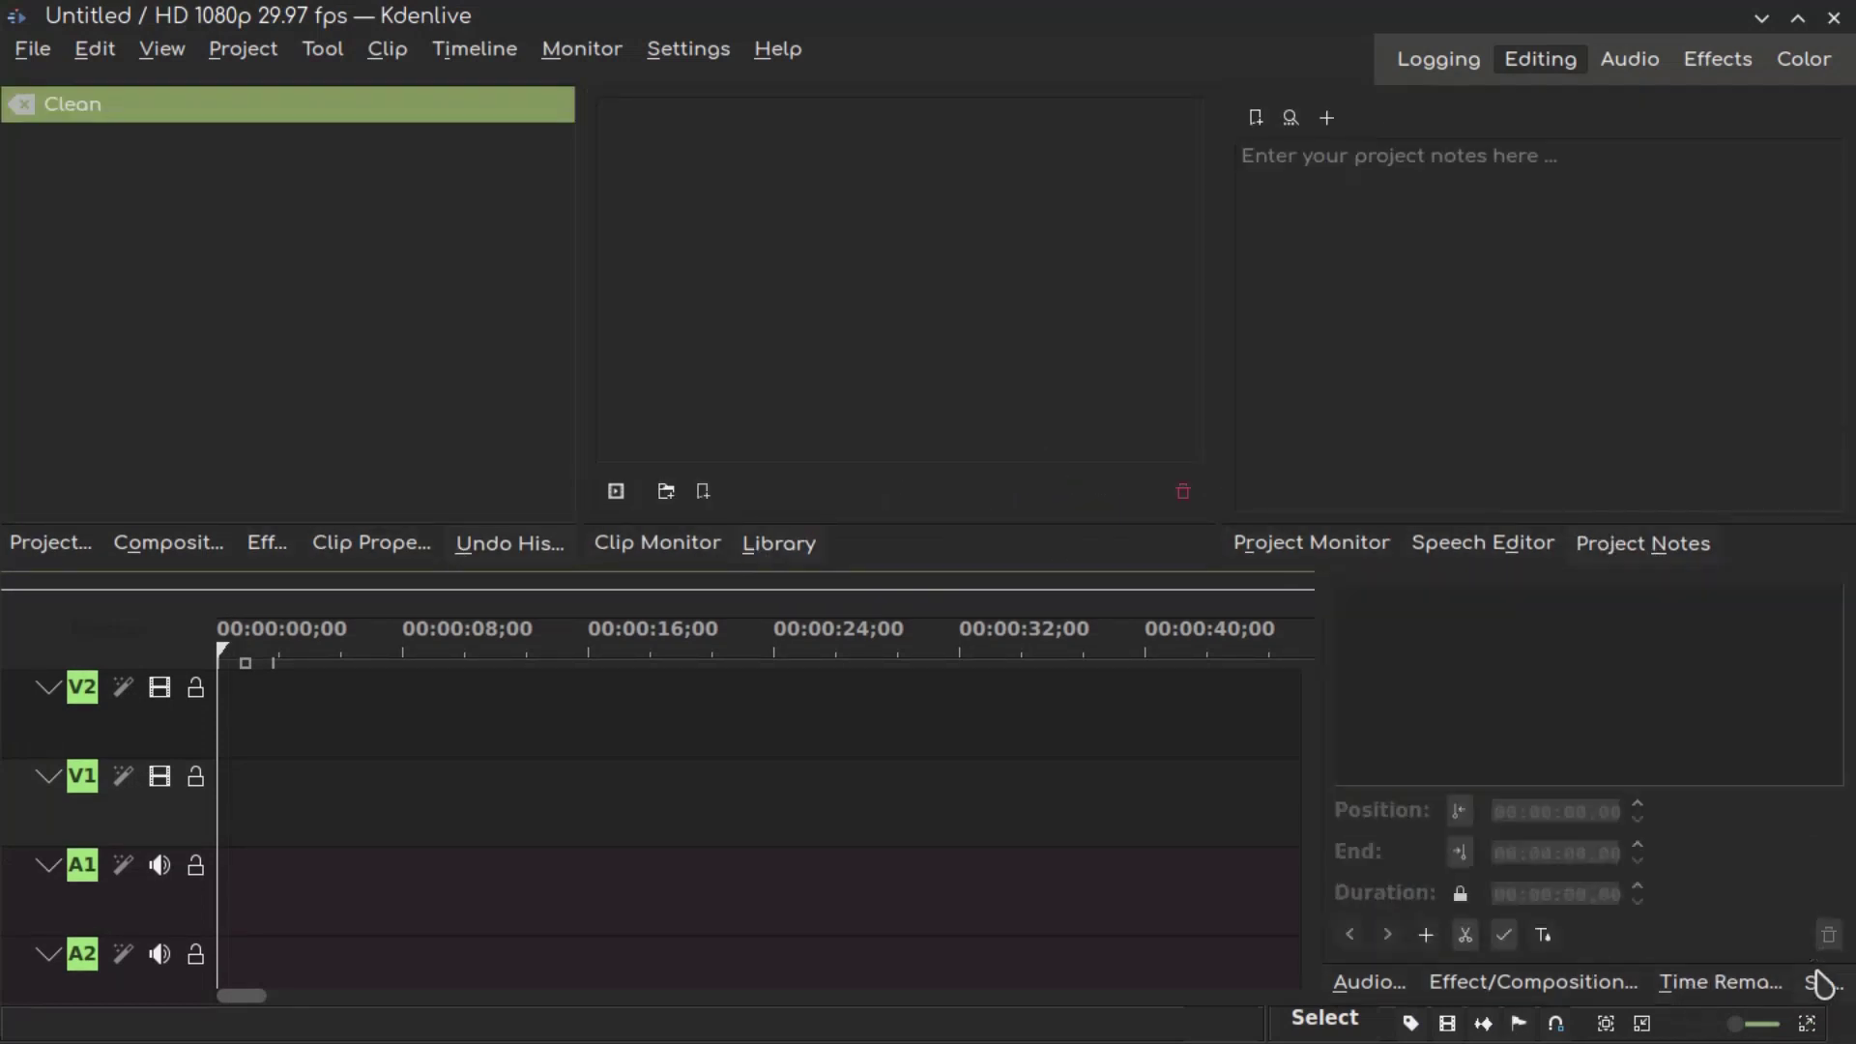
Try the Effects and Color workspaces, return to Editing, and pick up the recorded media files
click(1692, 61)
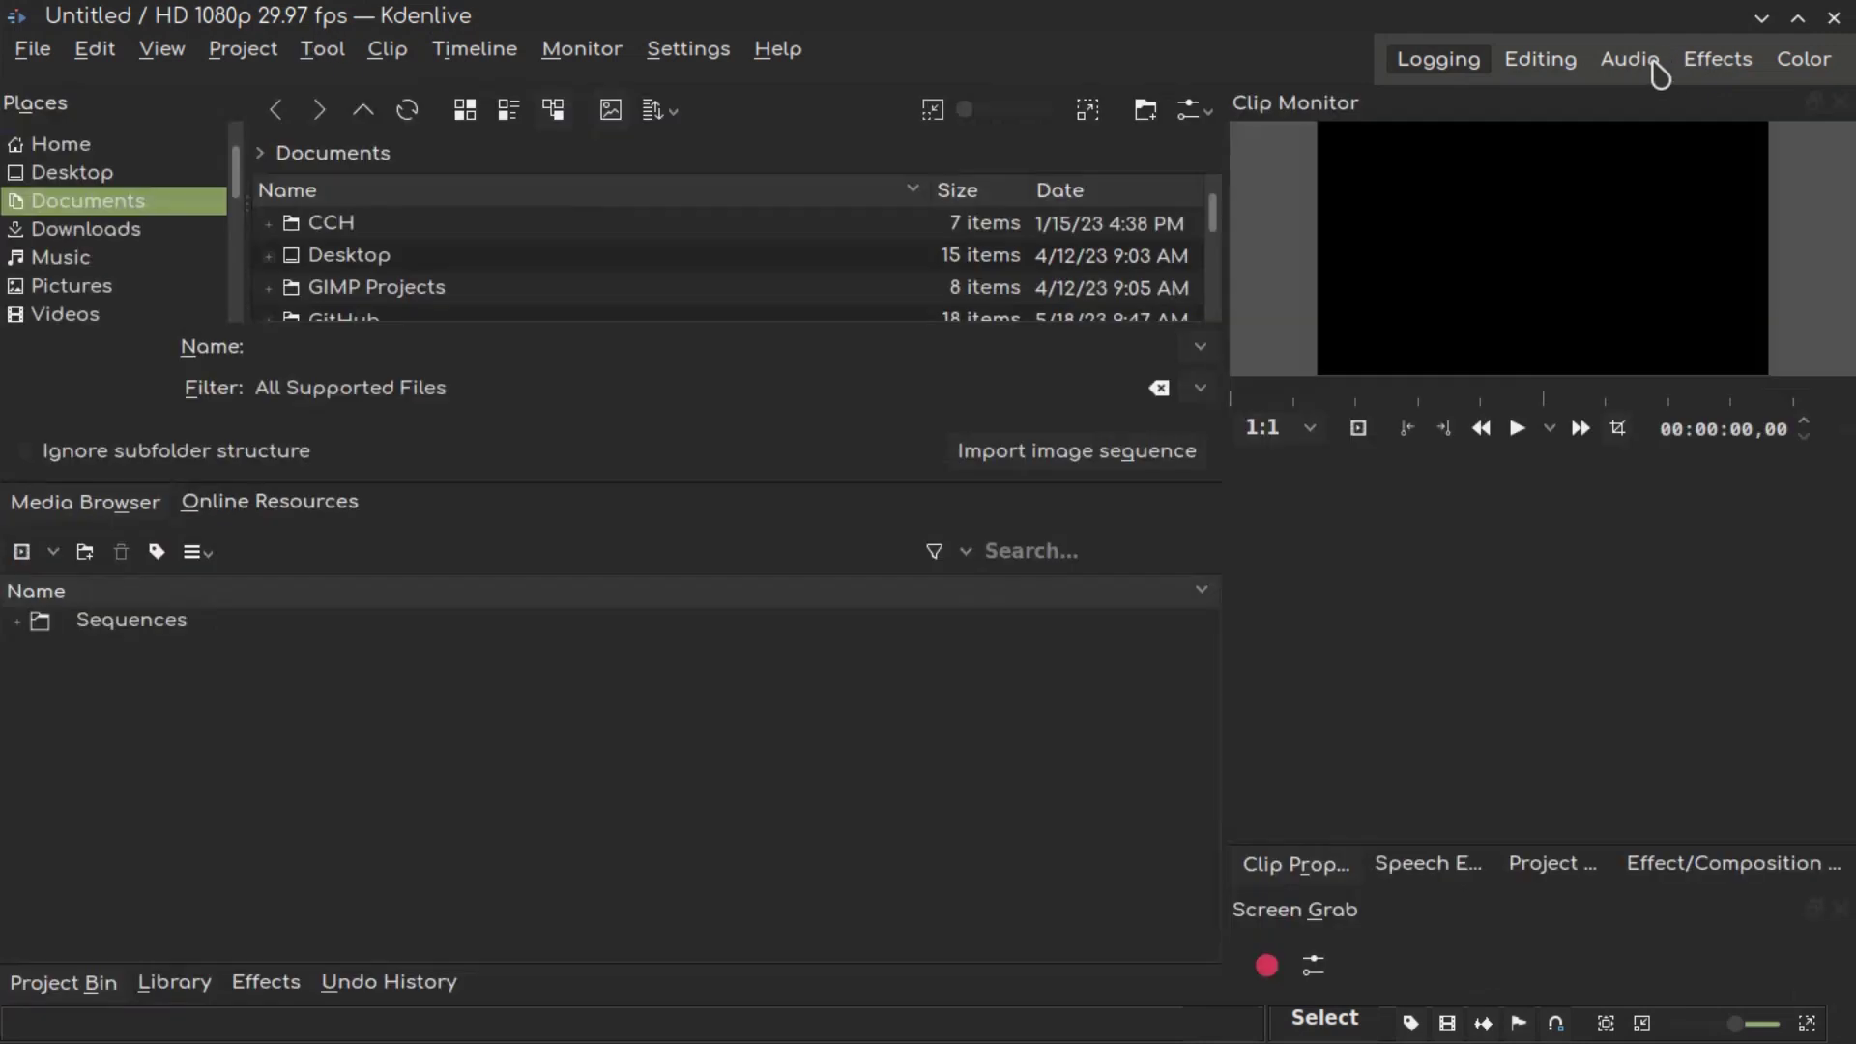
click(1801, 62)
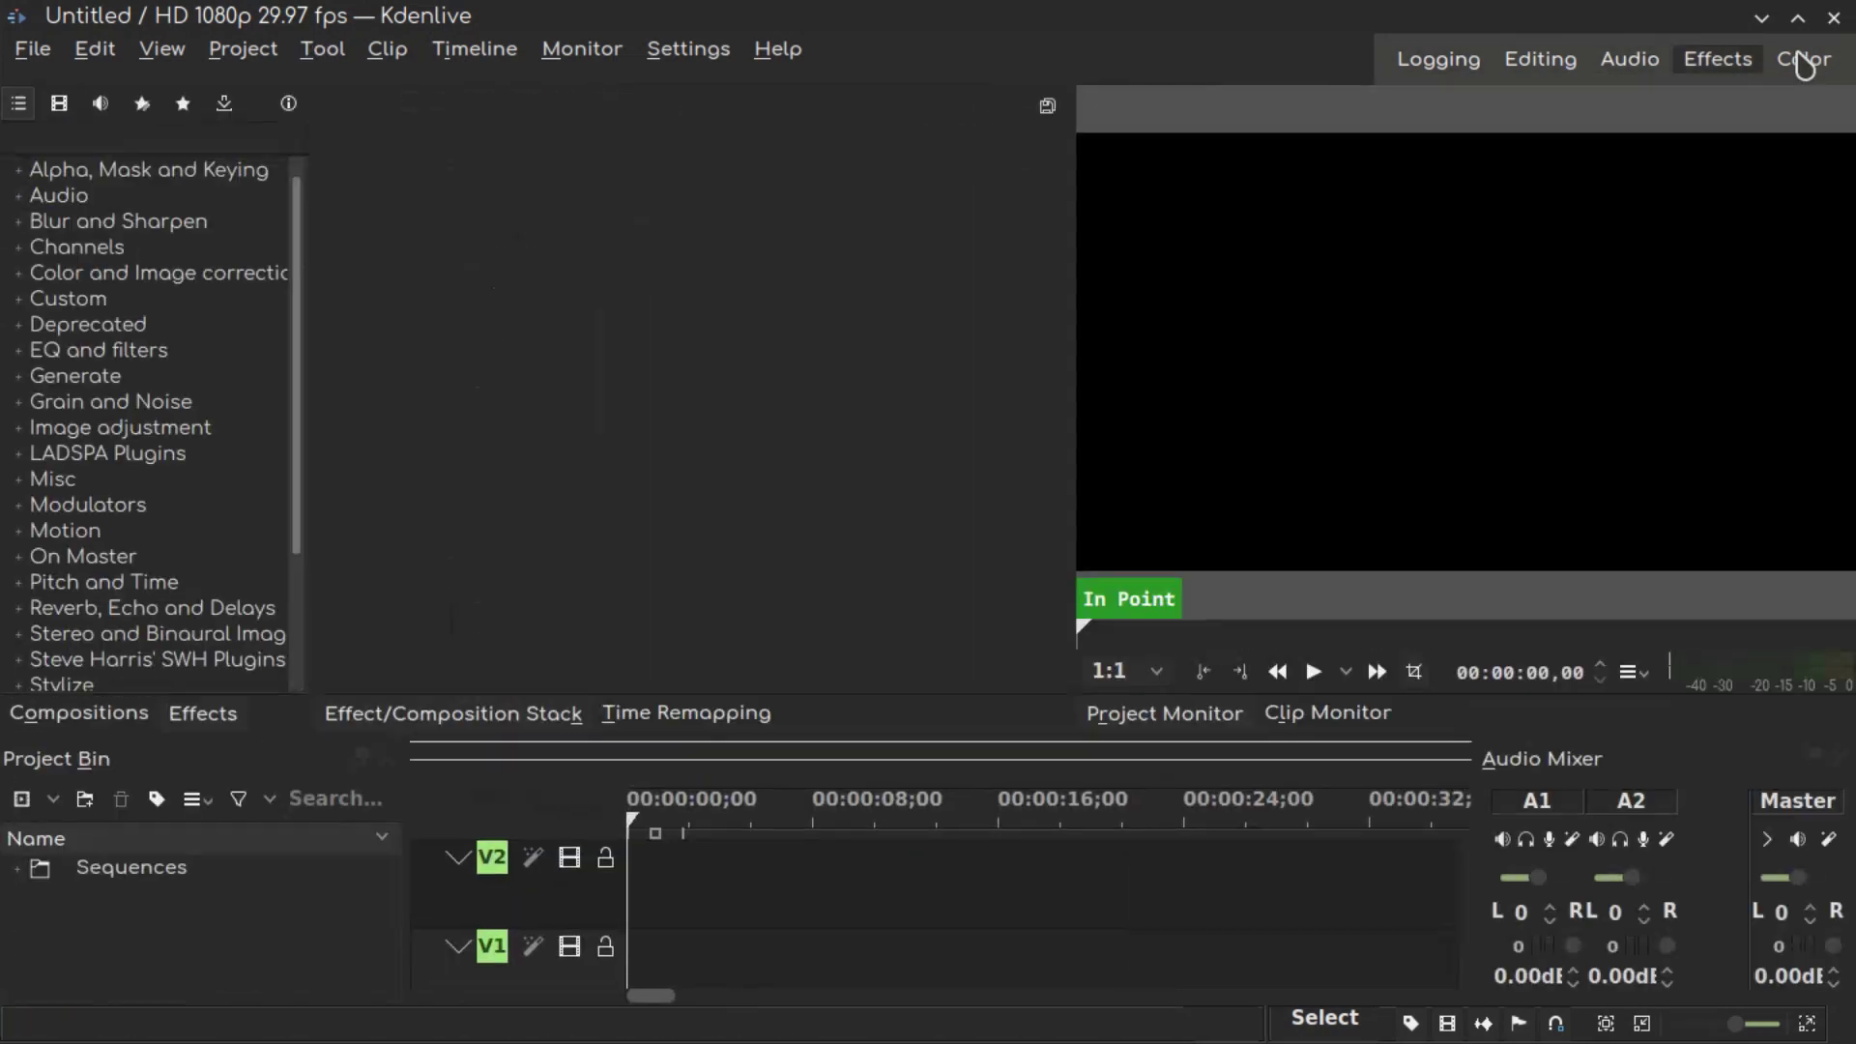
click(1540, 60)
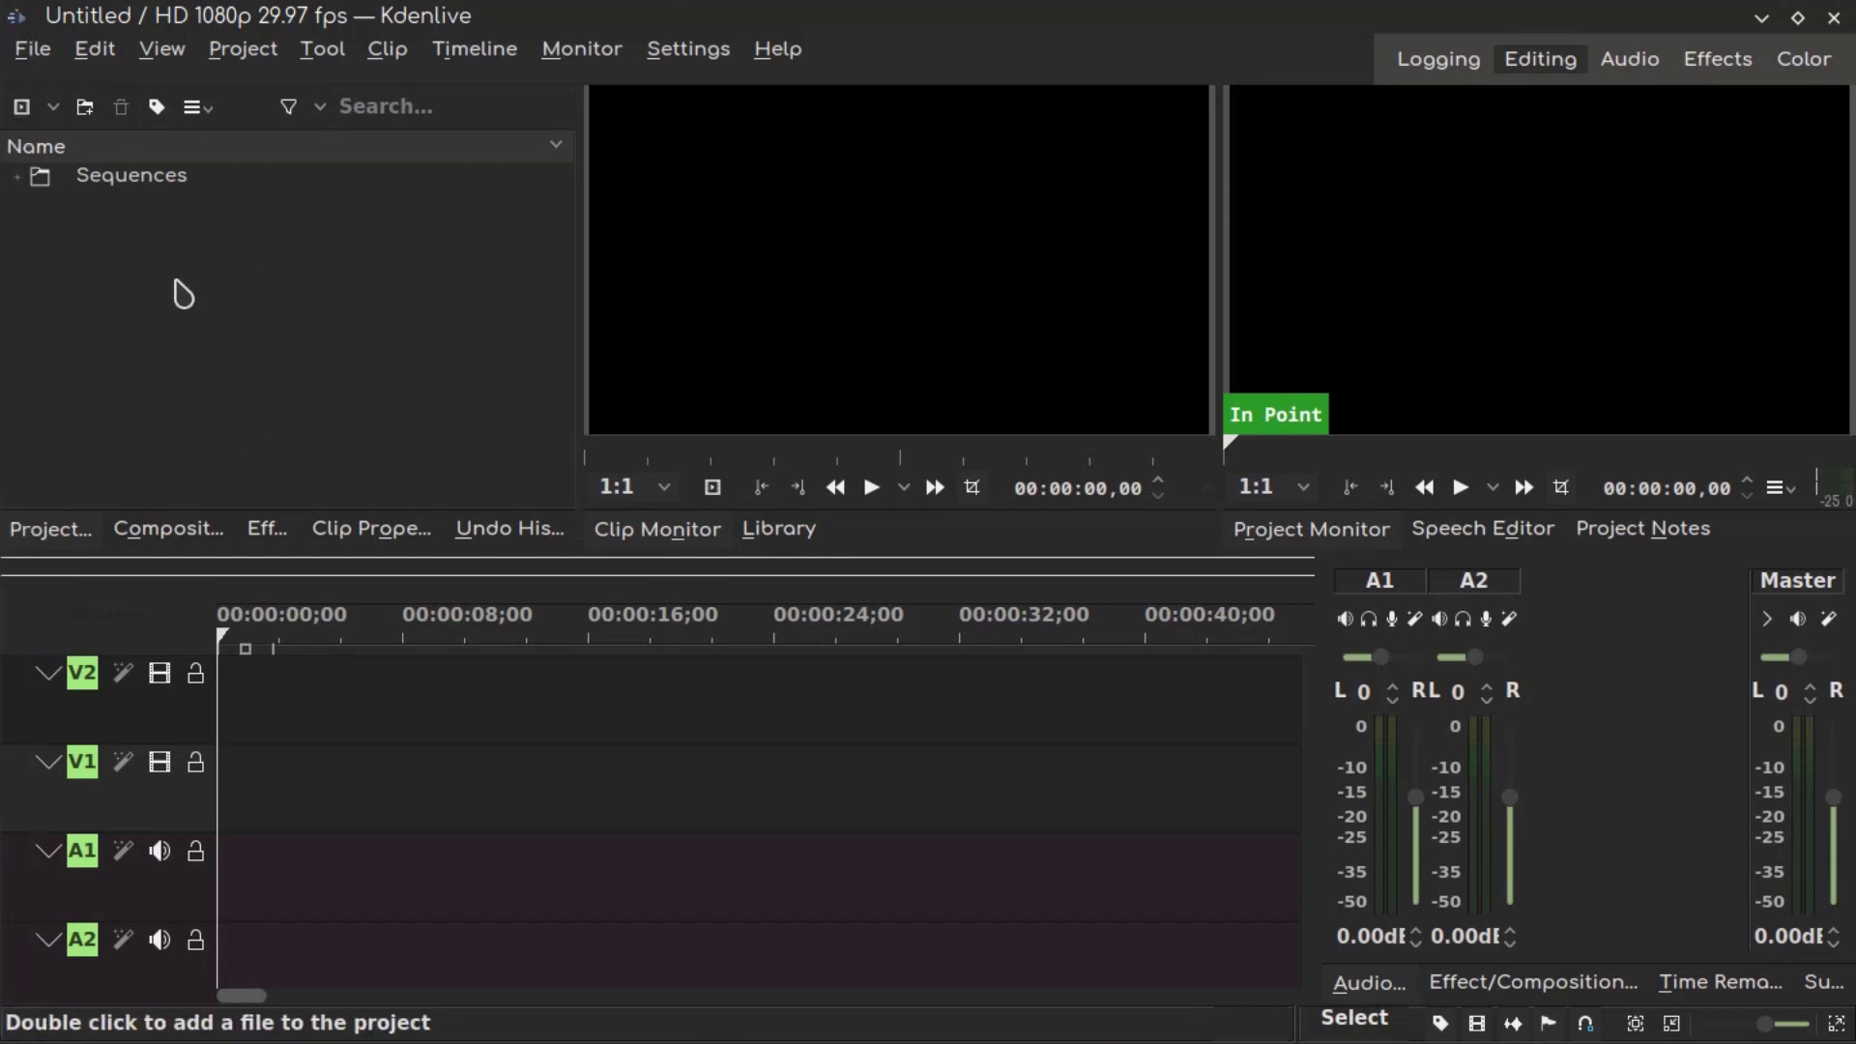
key(alt+Tab)
drag(1127, 249, 59, 926)
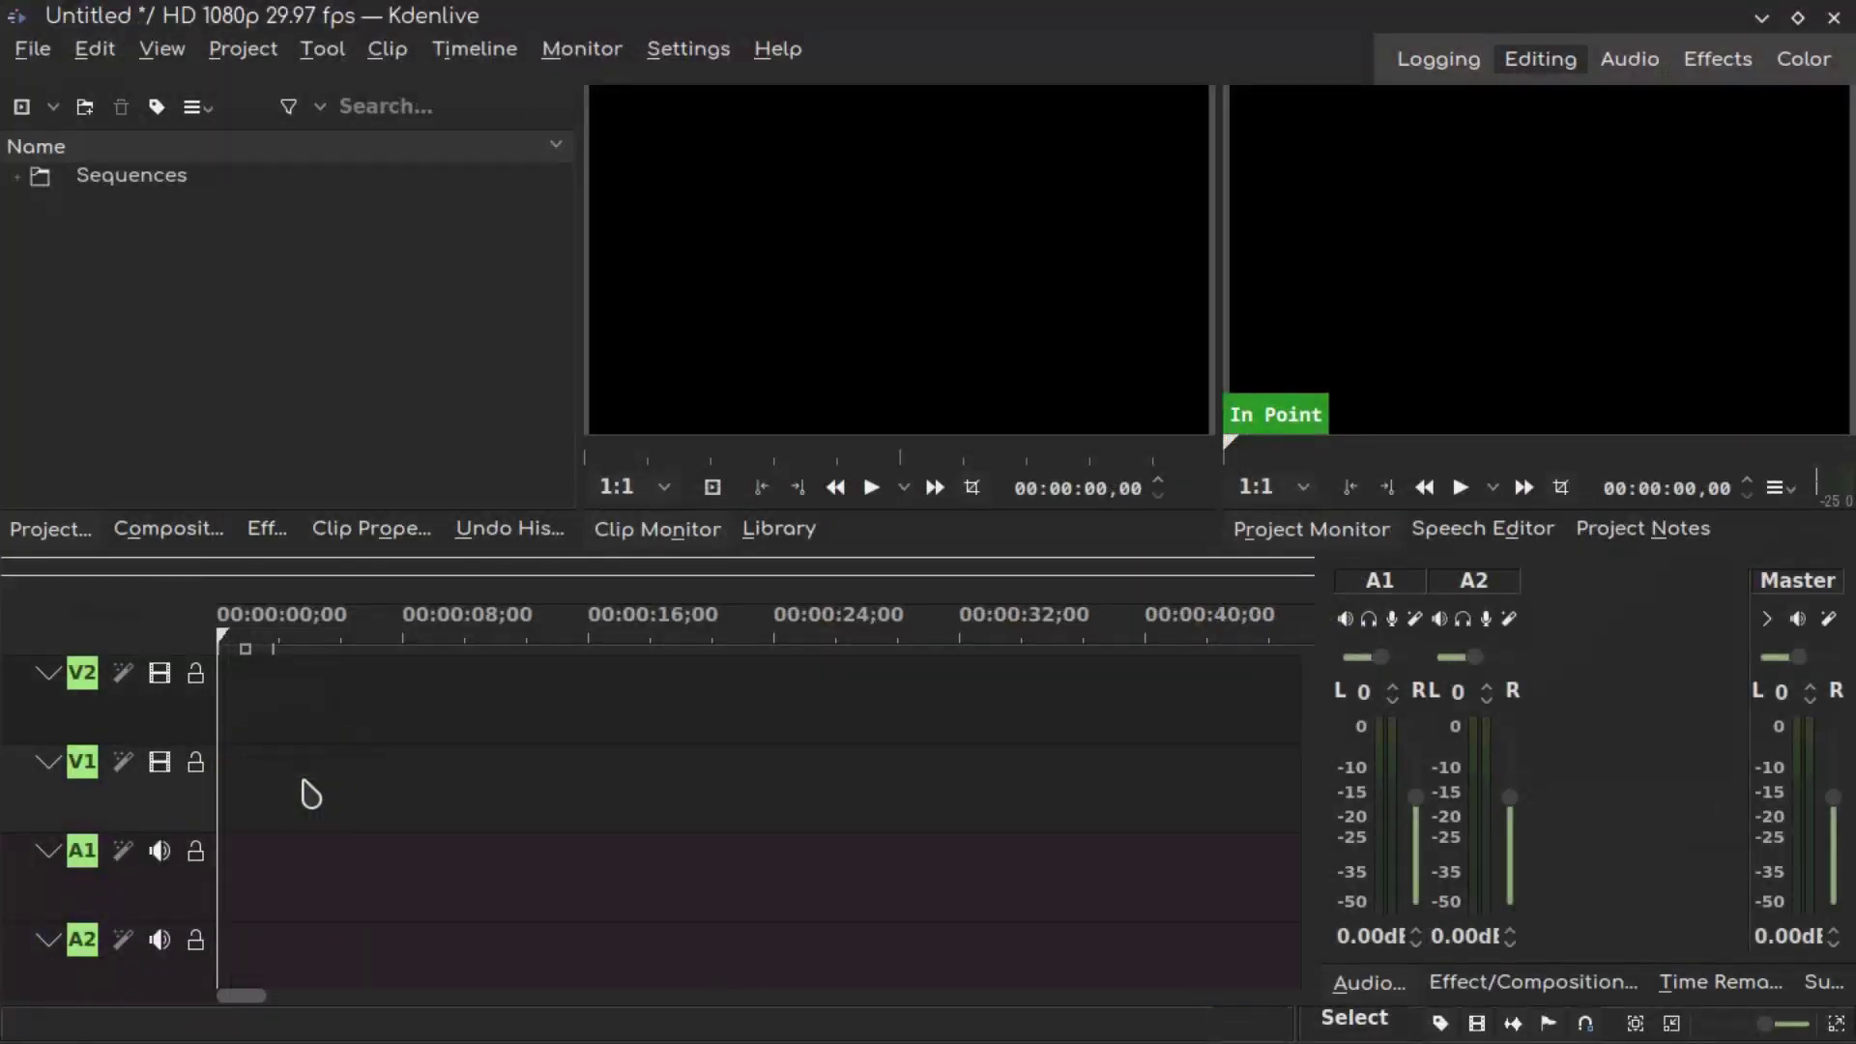
Import the recorded media into the Project Bin, dismiss the profile warning, and put 1.wav on A1
mouse_move(59, 926)
mouse_down()
mouse_move(368, 223)
mouse_move(219, 592)
mouse_move(268, 357)
mouse_up()
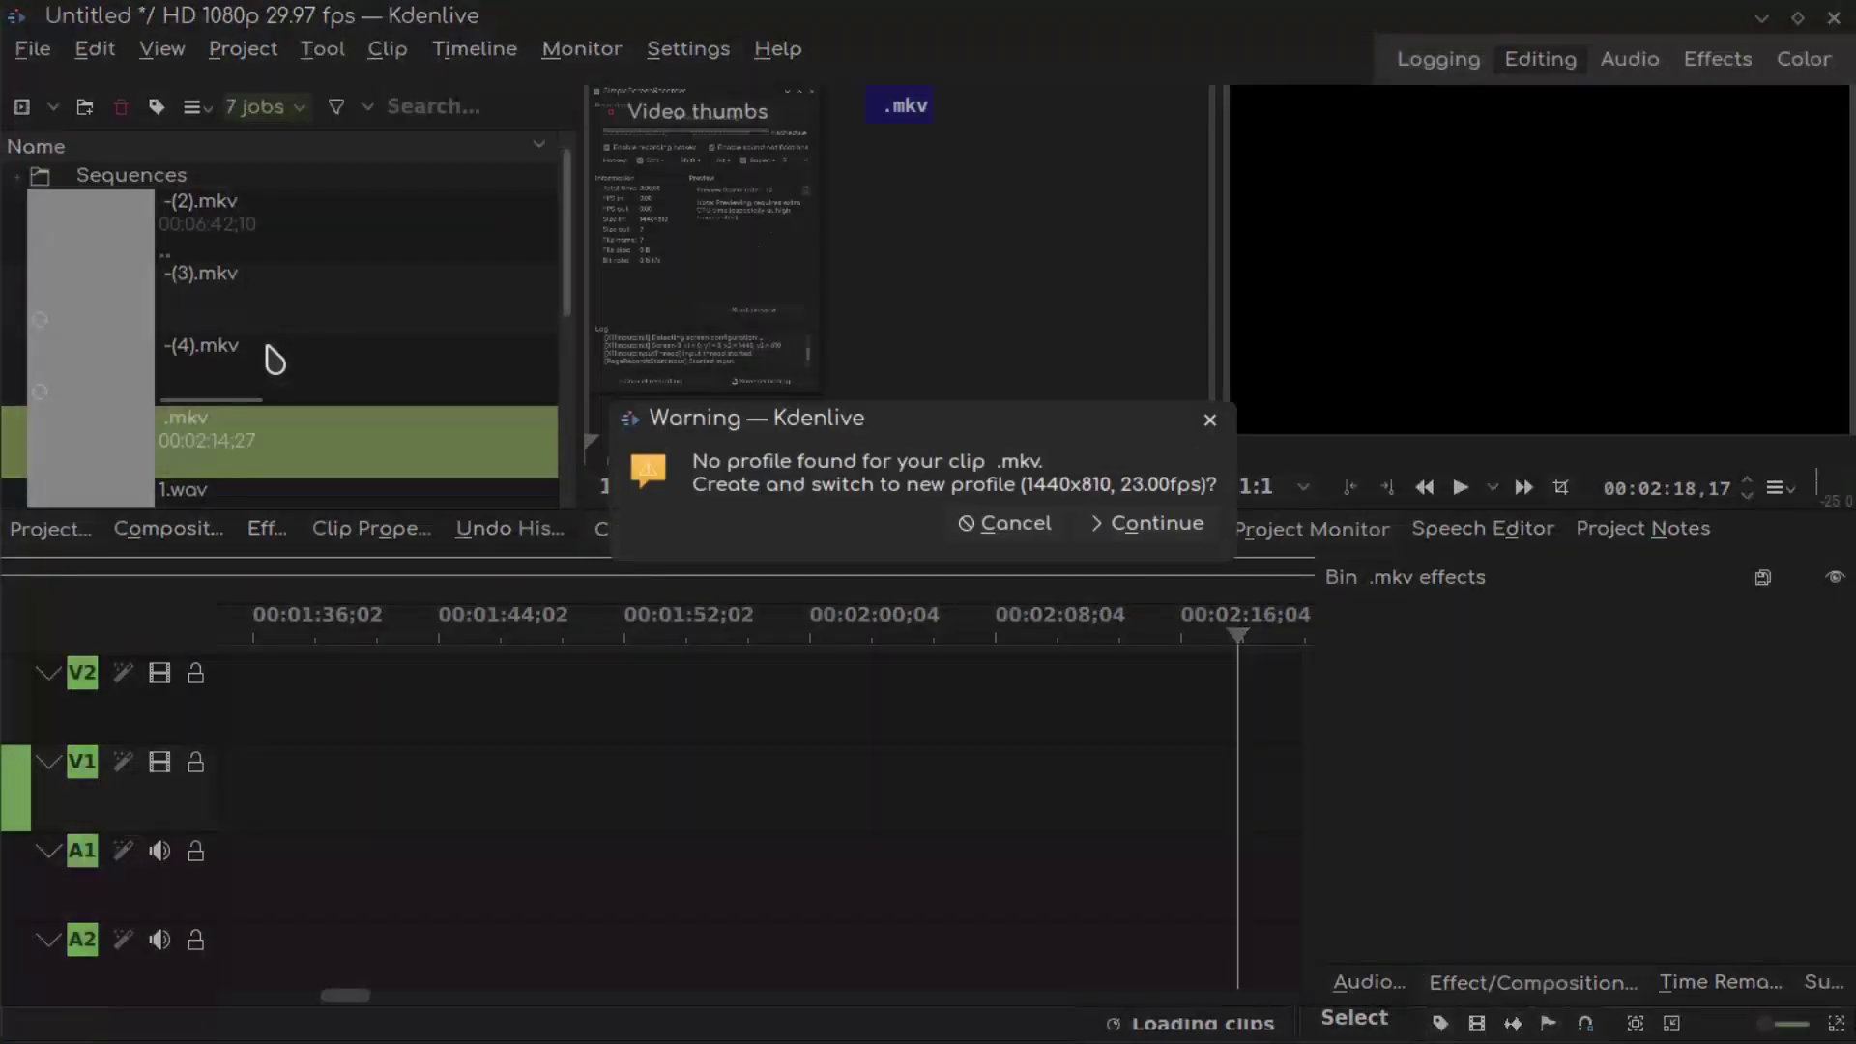
click(1005, 523)
scroll(319, 349, down, 3)
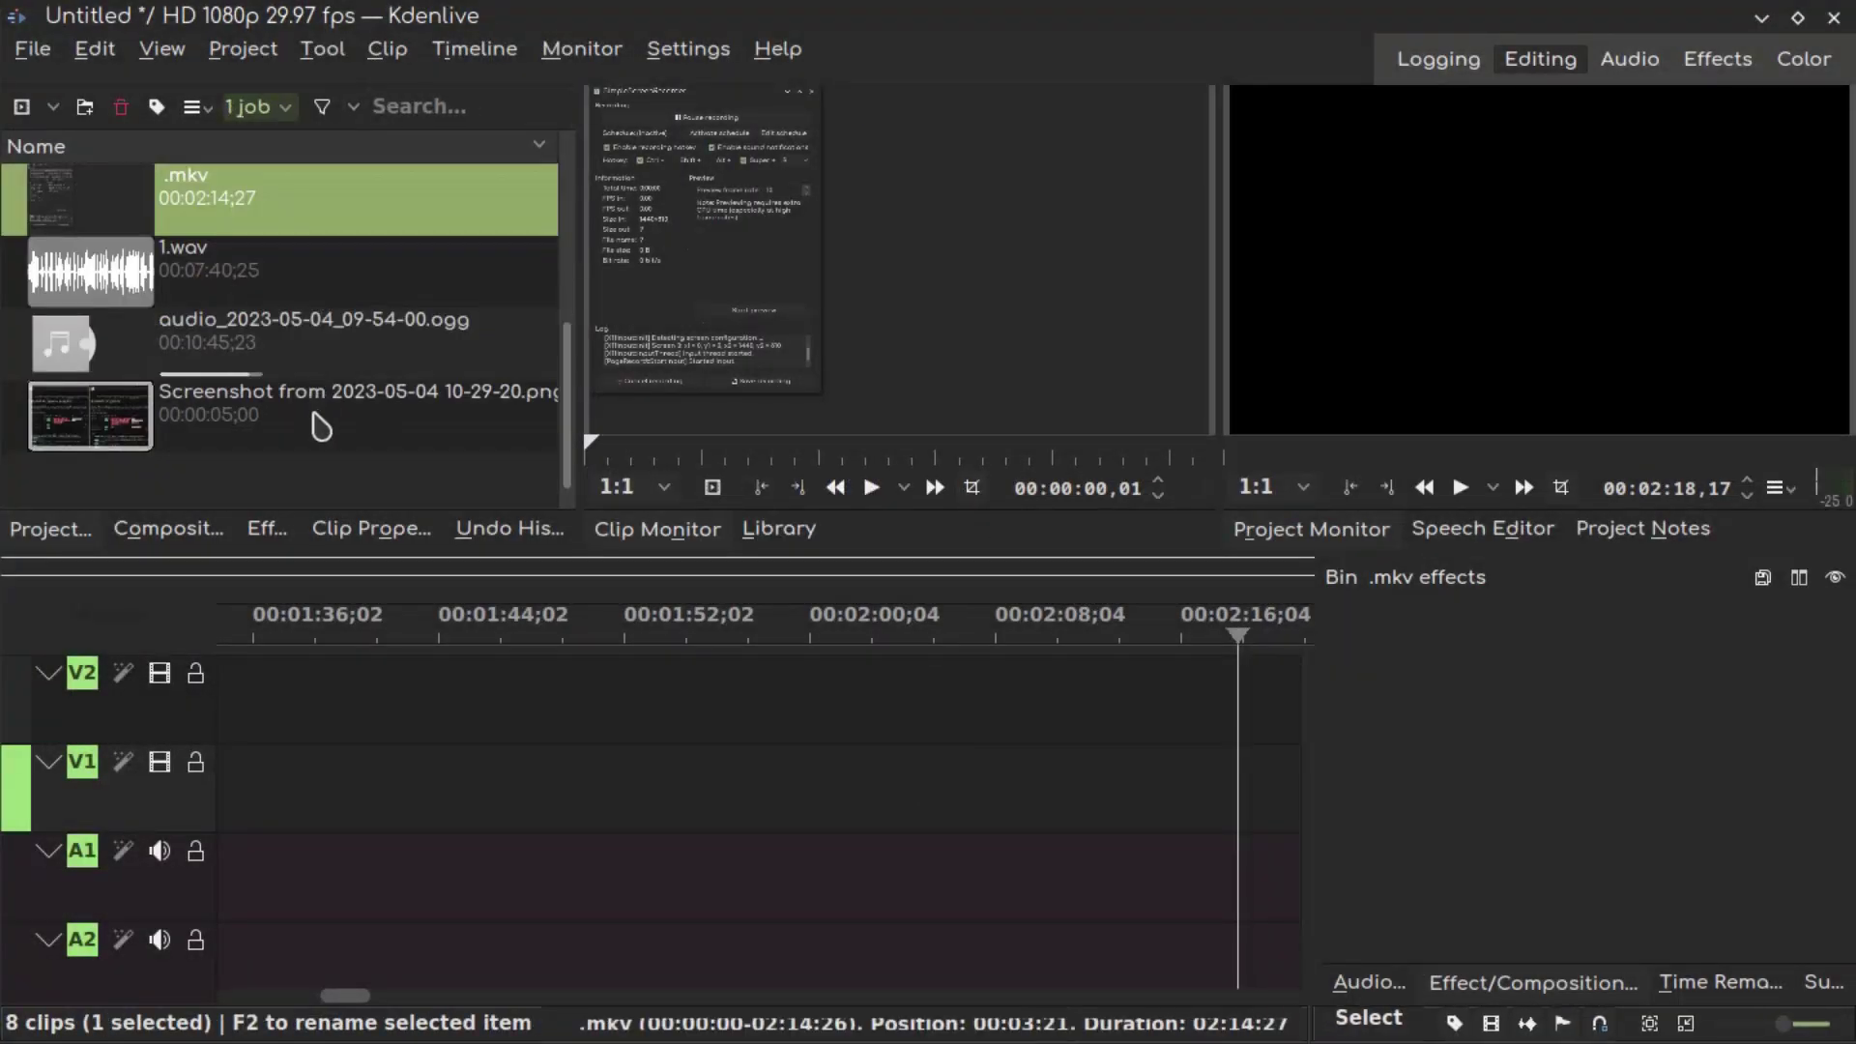
drag(87, 271, 232, 875)
Collapse video tracks V2 and V1 and float the Effects panel as its own window
click(48, 673)
click(48, 711)
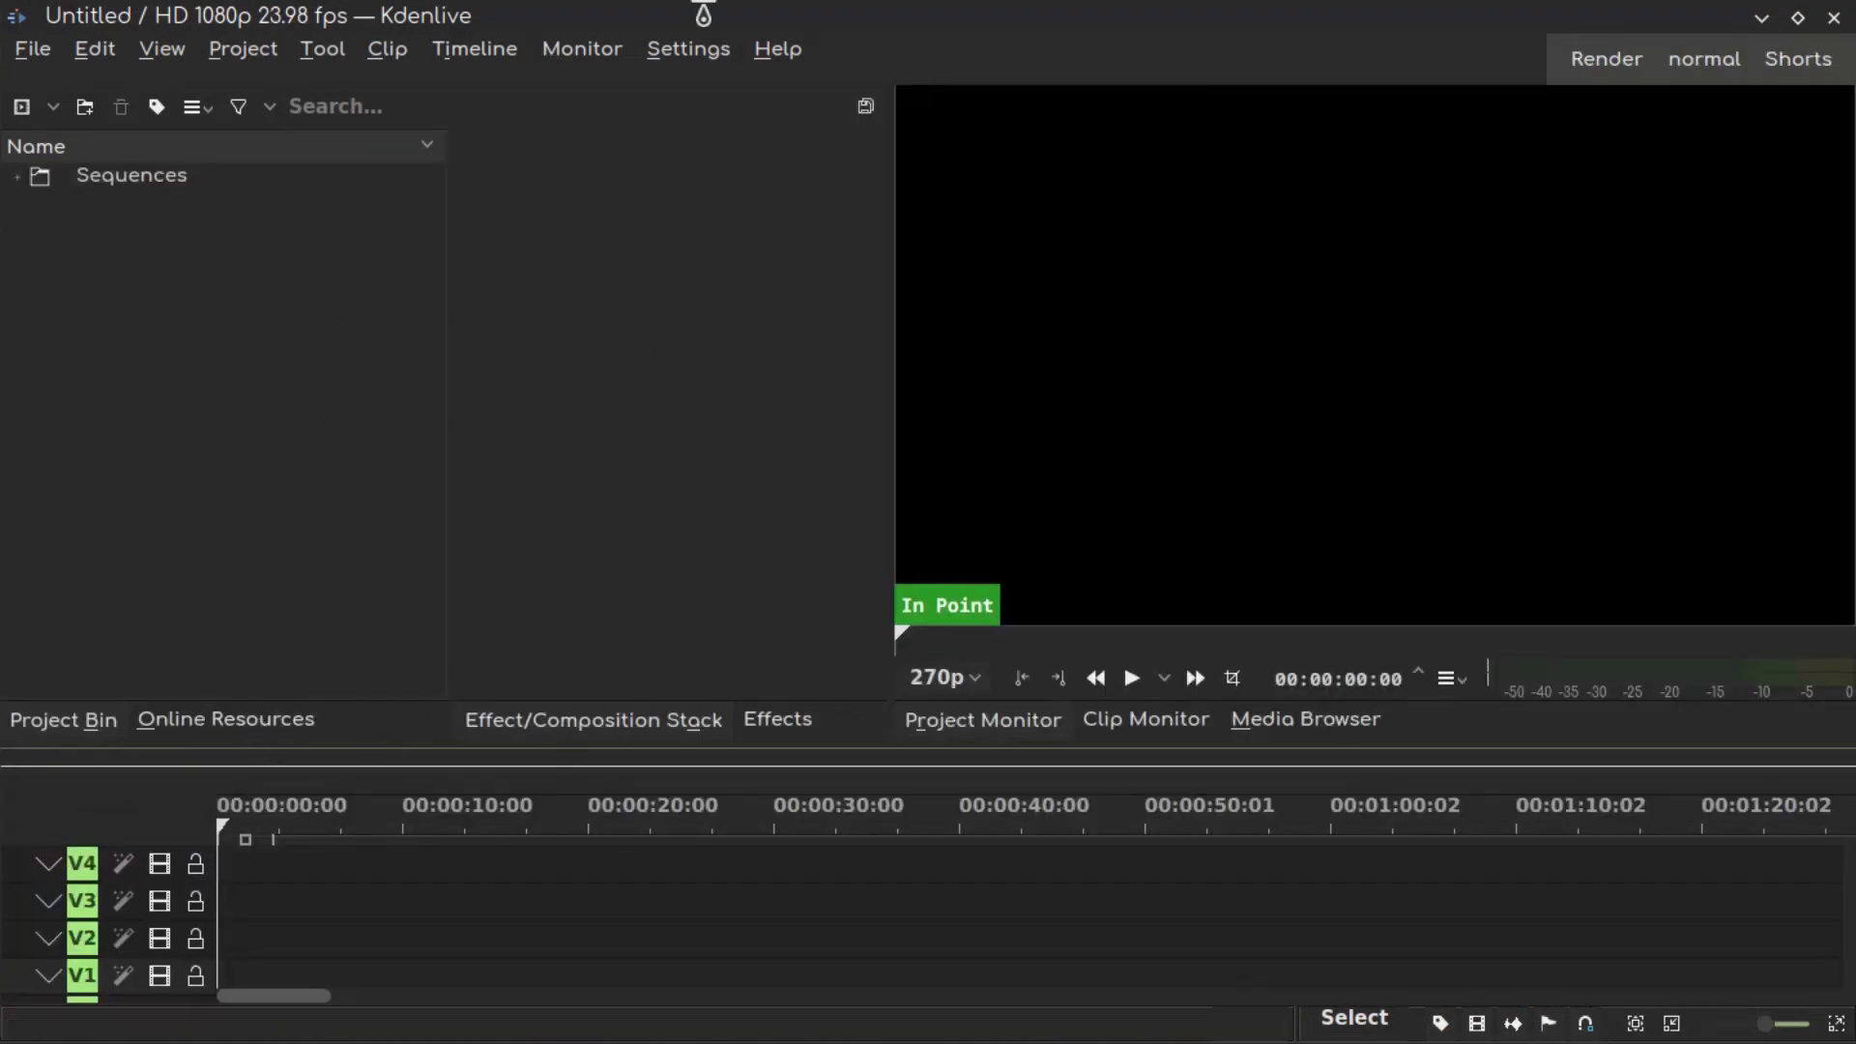
click(225, 720)
drag(779, 718, 993, 582)
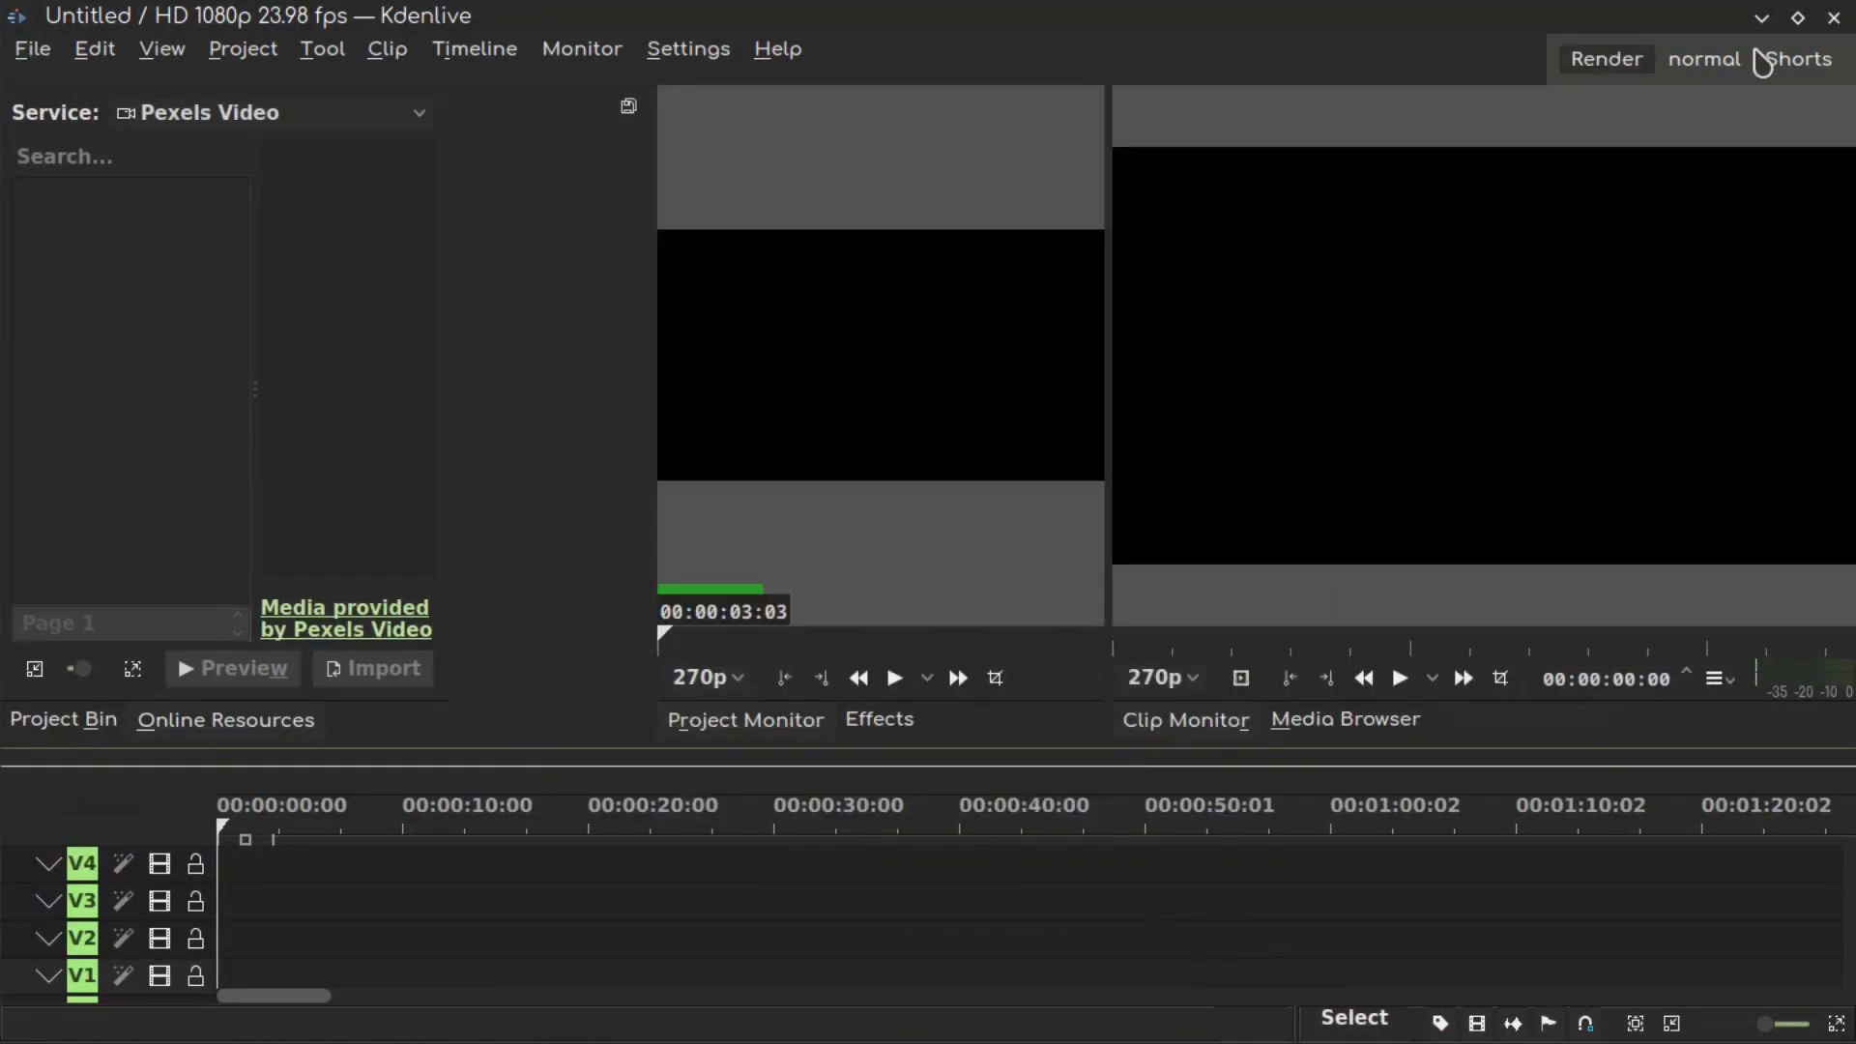
Switch to the normal and Shorts layouts, expand four render preset groups, and open the profile editor
click(1692, 68)
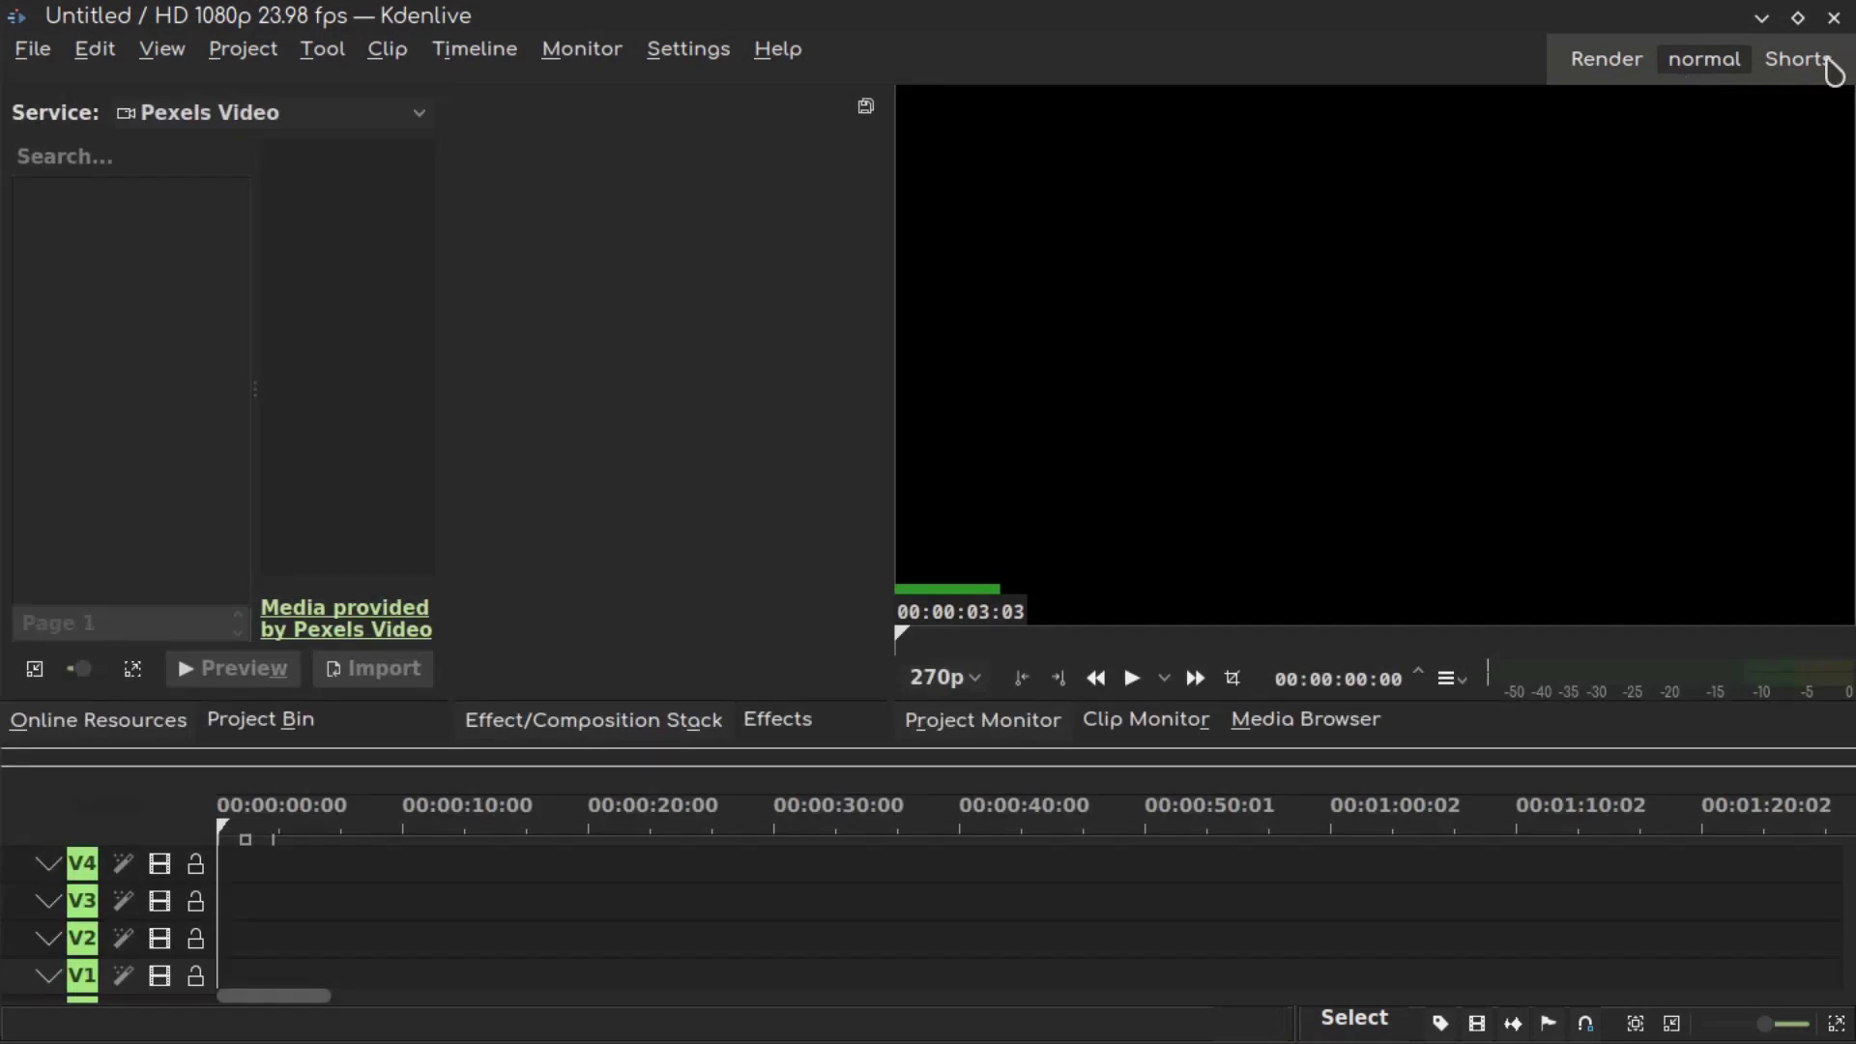
click(1810, 60)
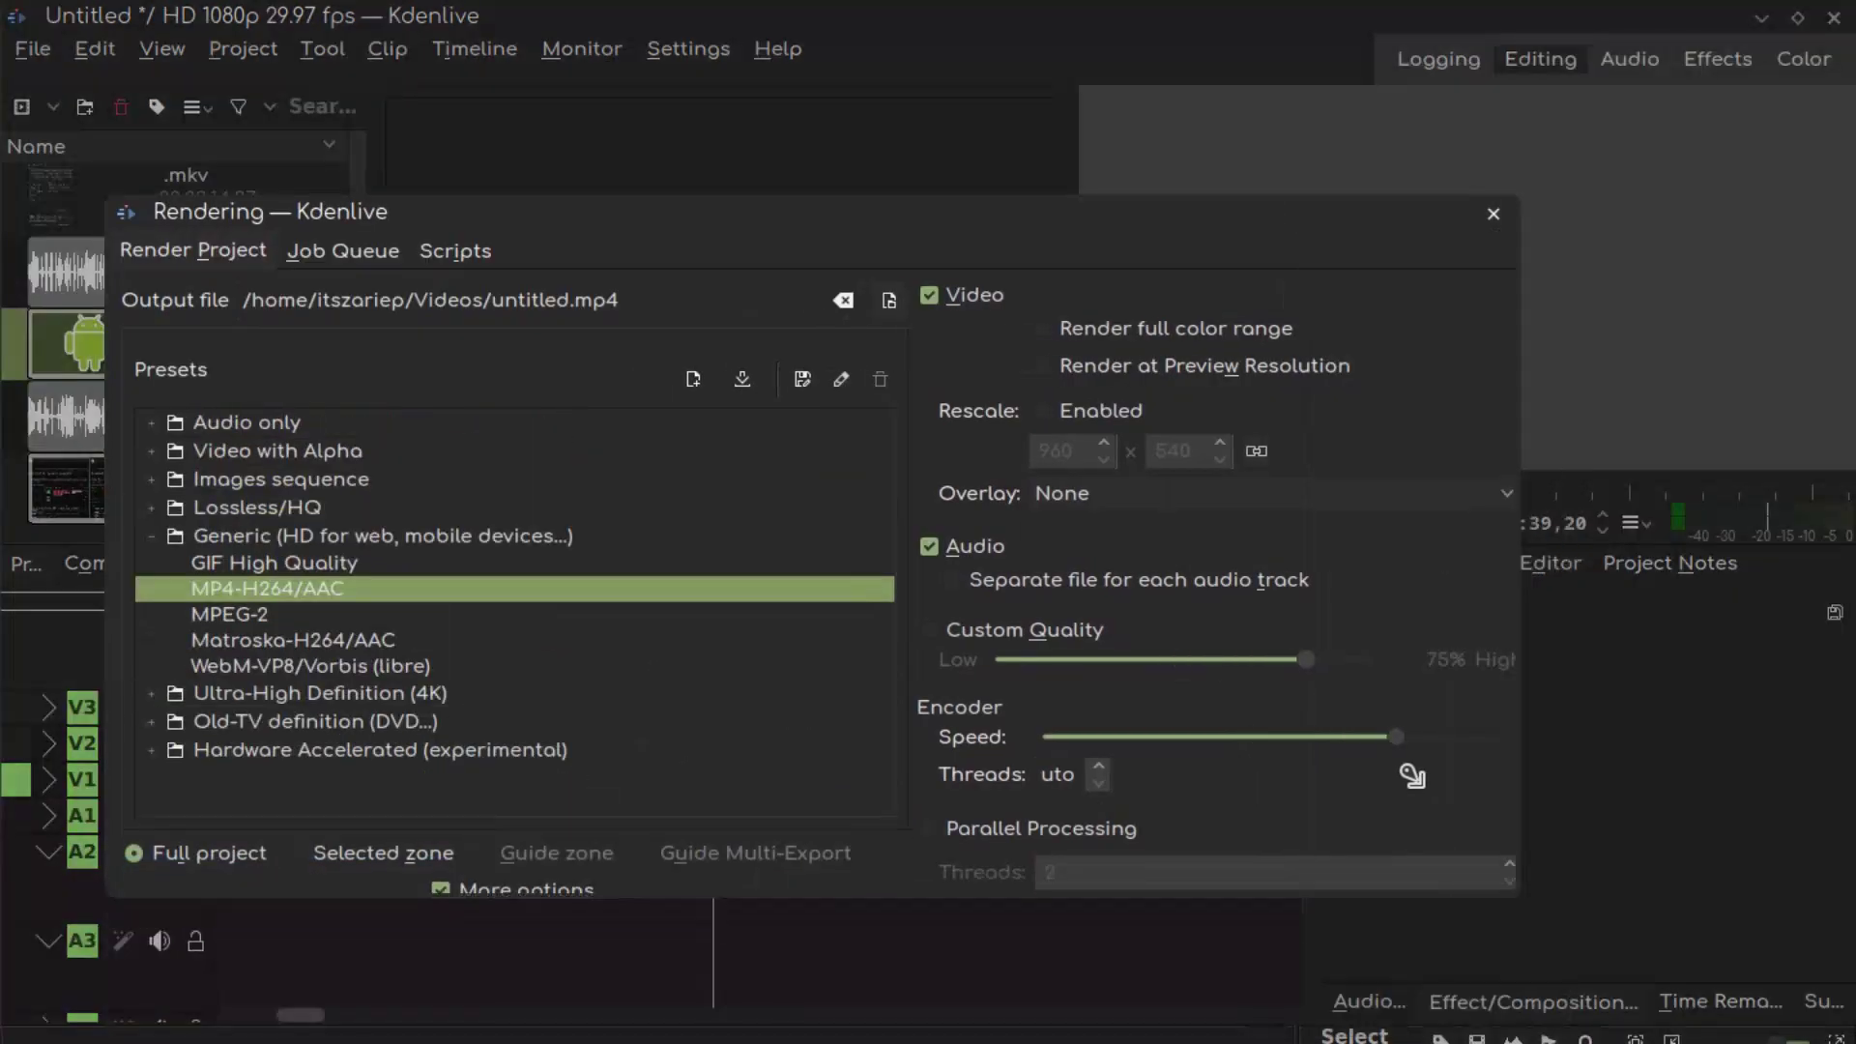
click(151, 423)
click(152, 526)
click(152, 580)
click(152, 608)
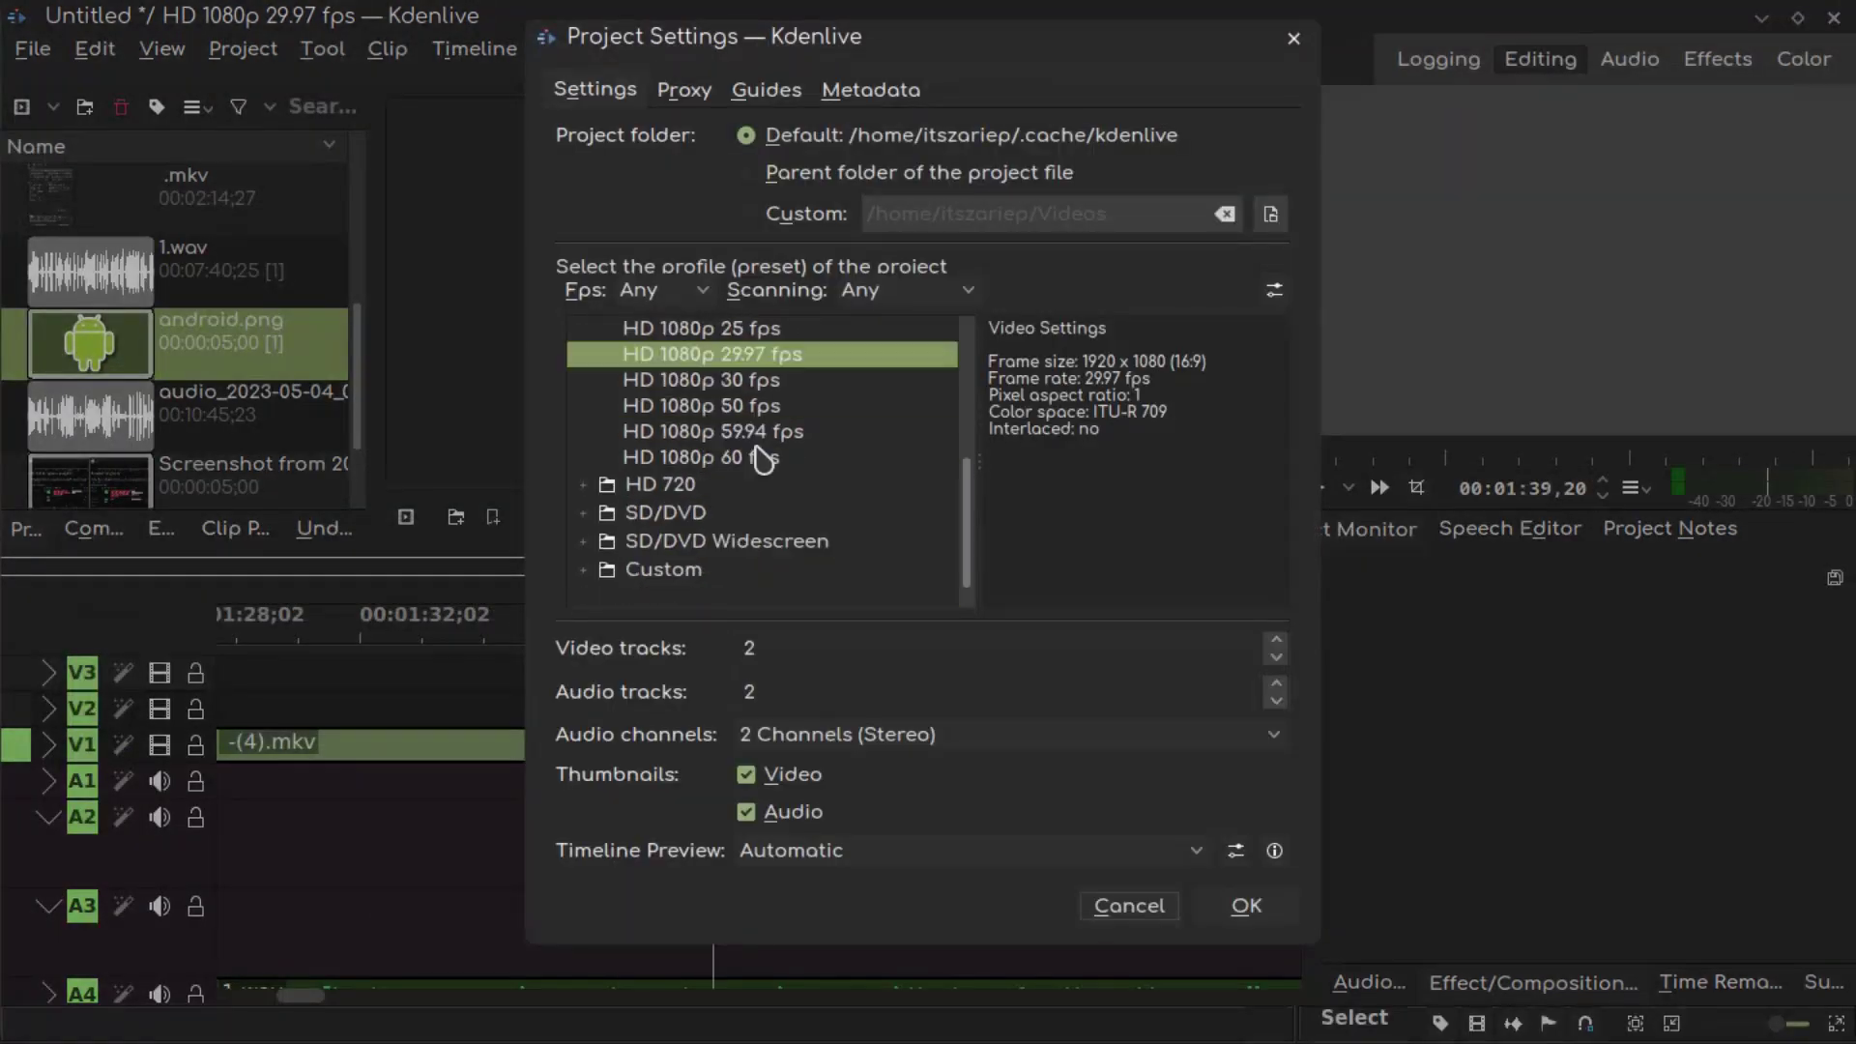
scroll(763, 454, up, 3)
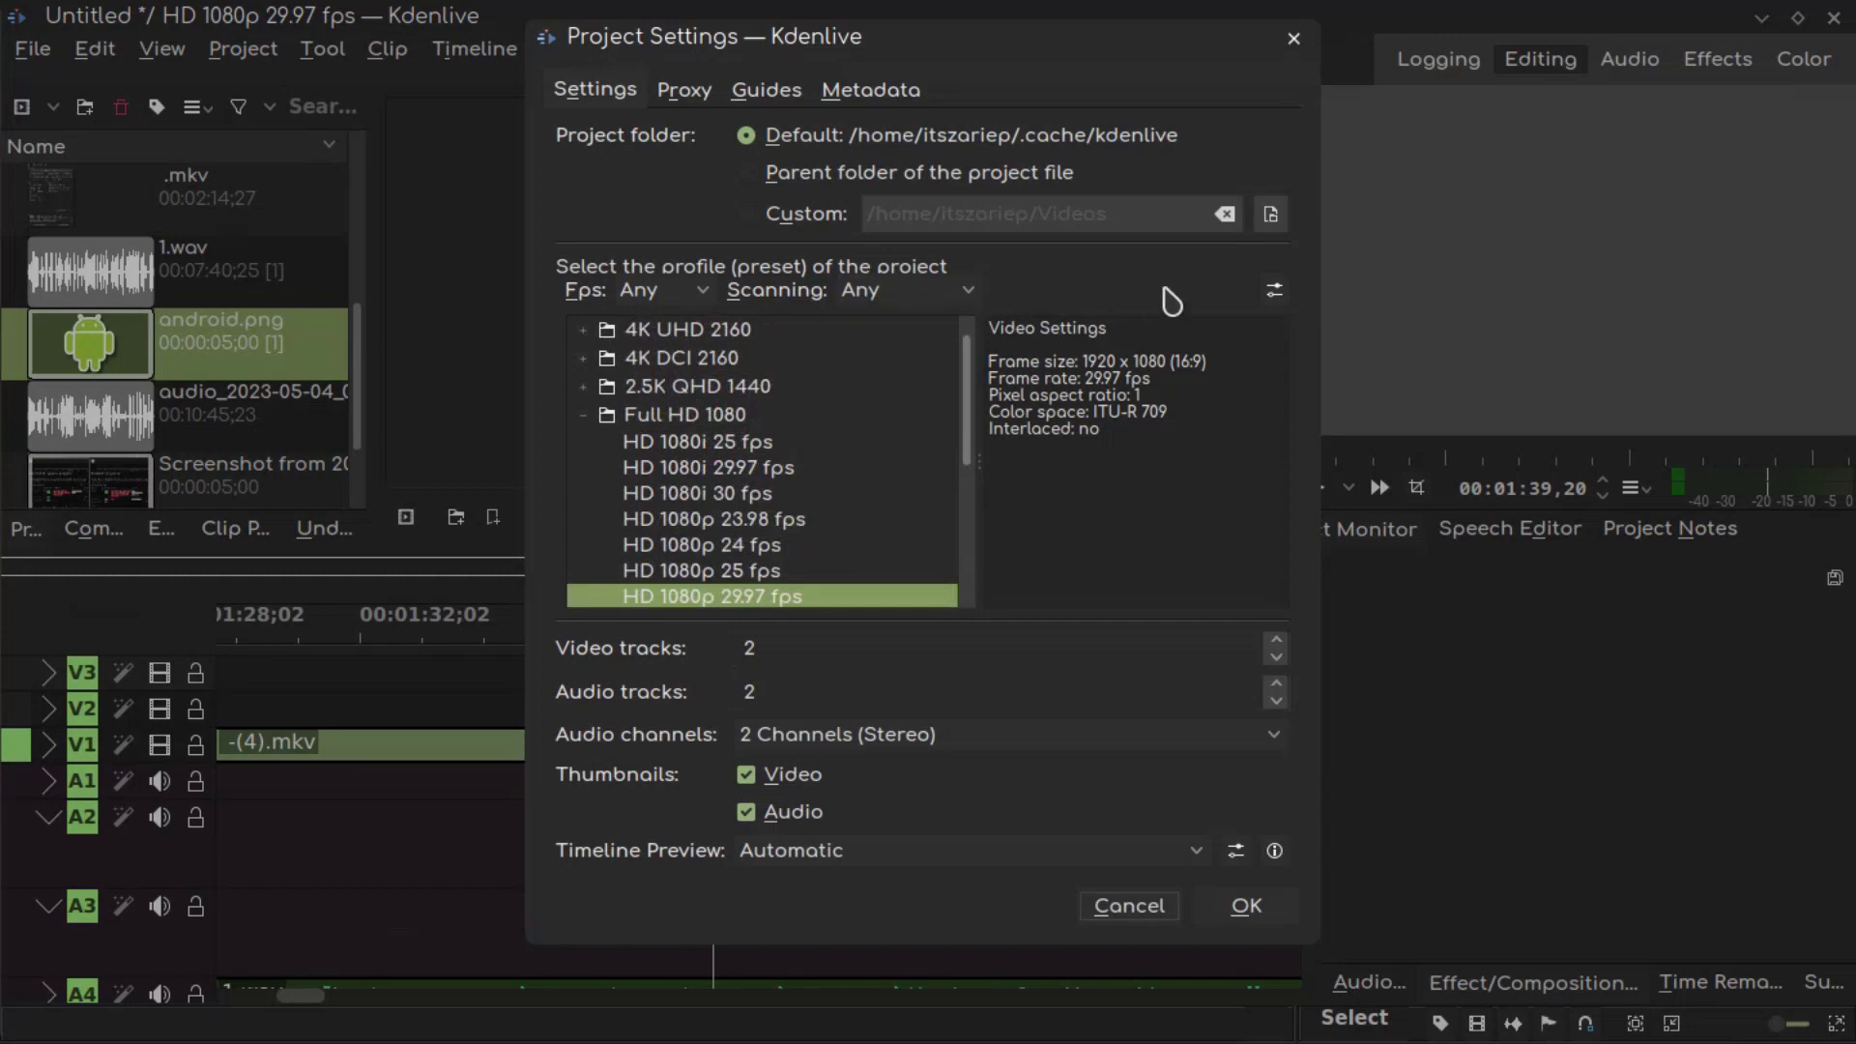
click(1274, 290)
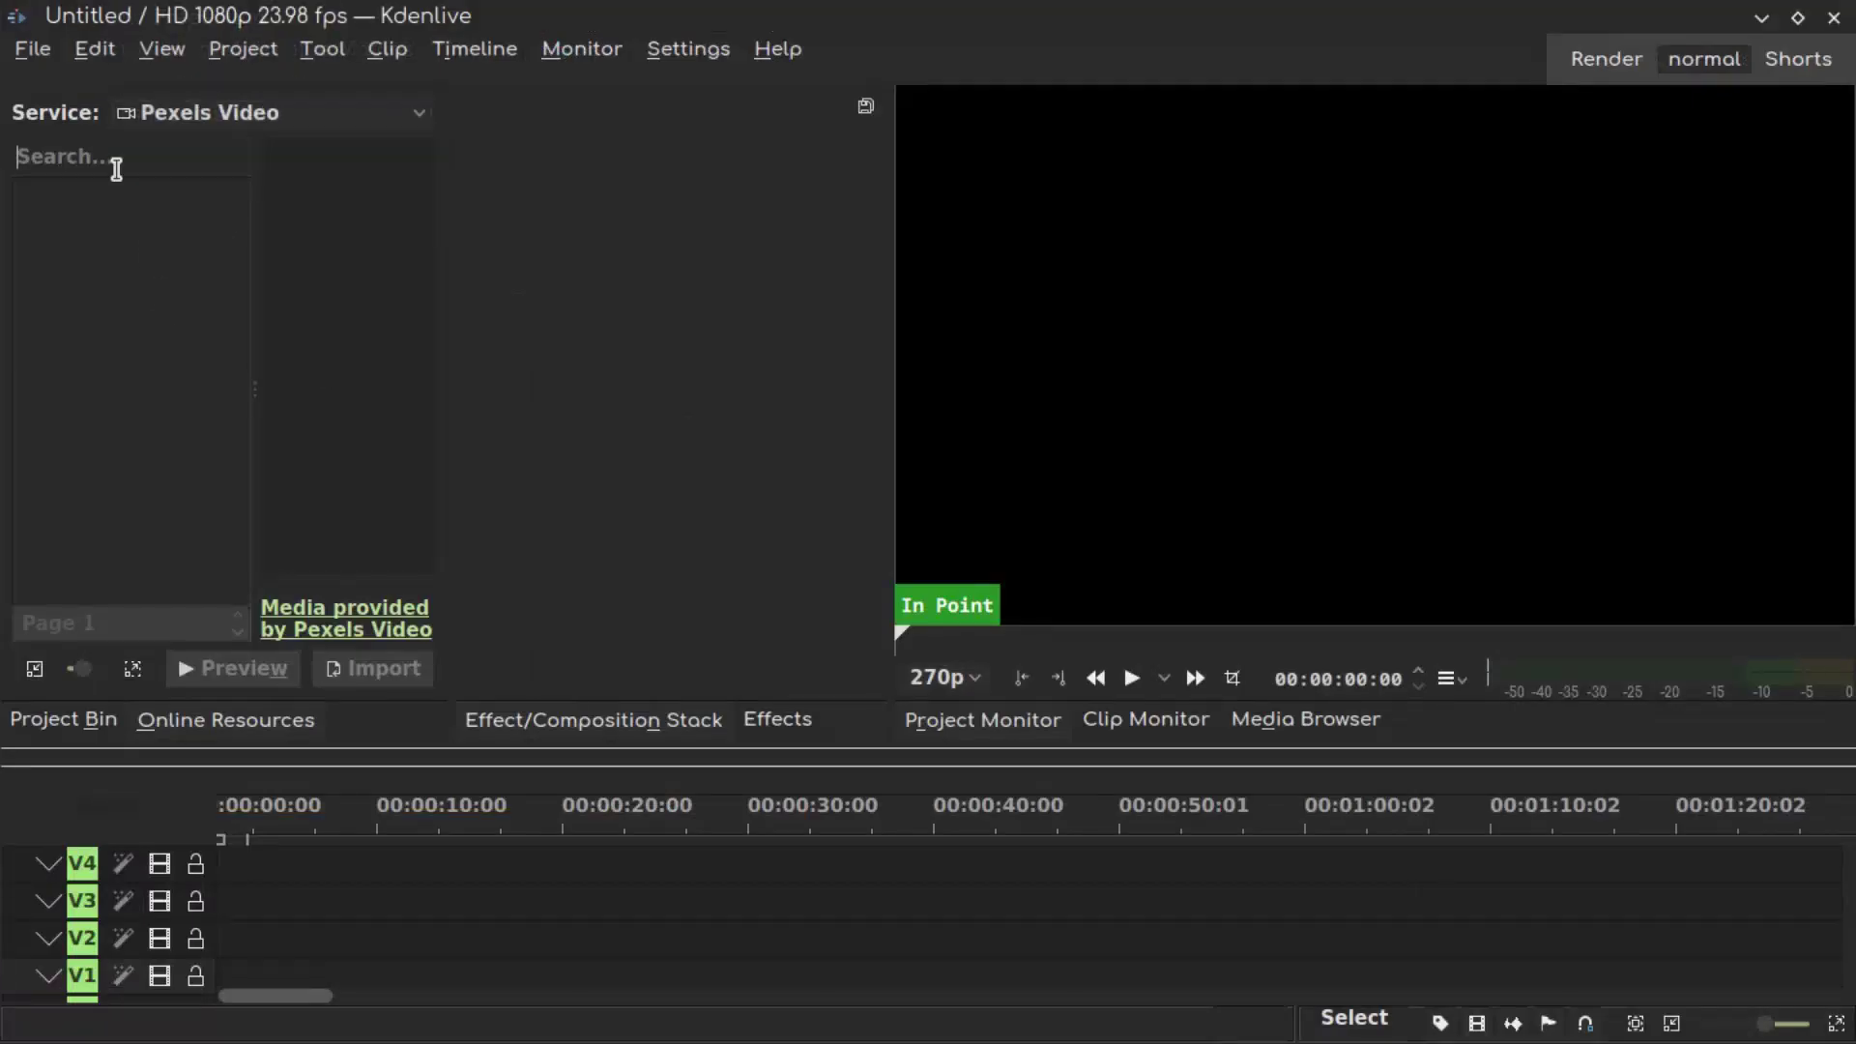
Search online media for 'using computer', then 'usando celular', and preview the first video result
click(113, 159)
text(using computer)
key(Return)
triple_click(155, 155)
text(usando celular)
key(Return)
click(121, 237)
click(386, 668)
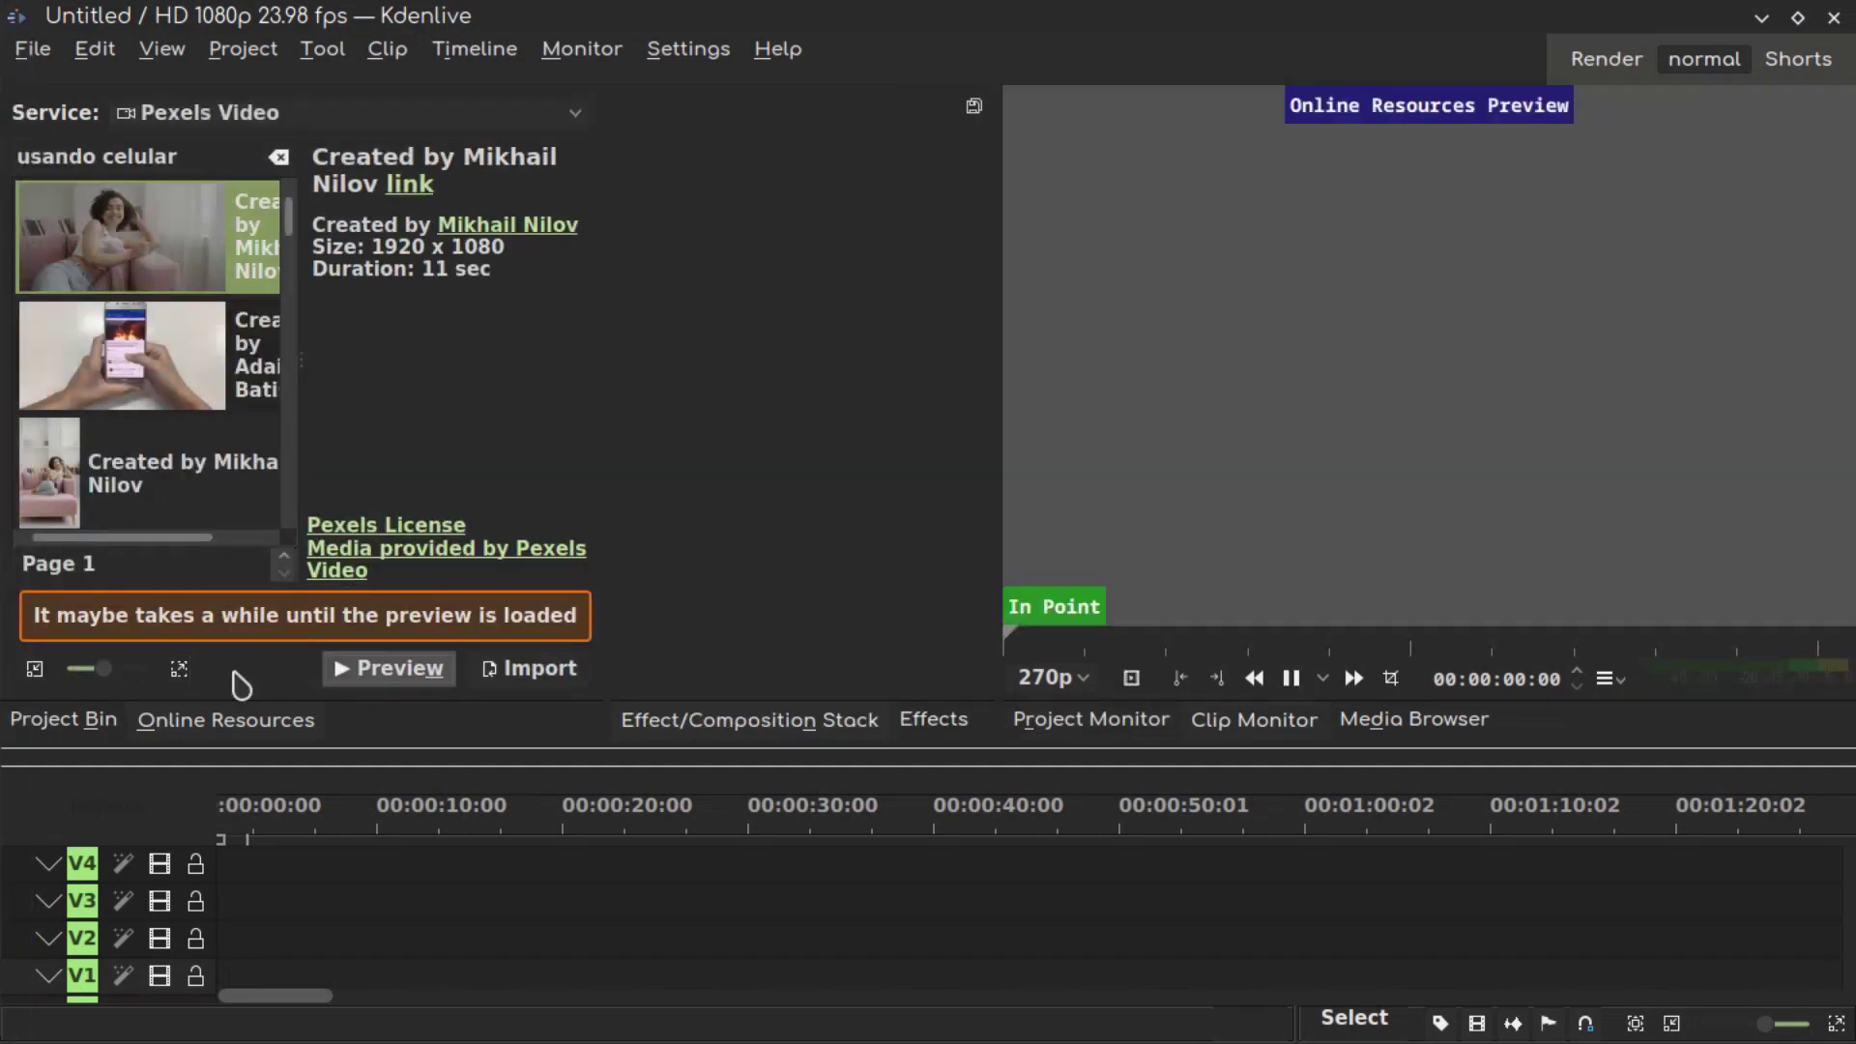
Download the Pexels photo into the project and hide the Project Notes panel
scroll(207, 114, up, 1)
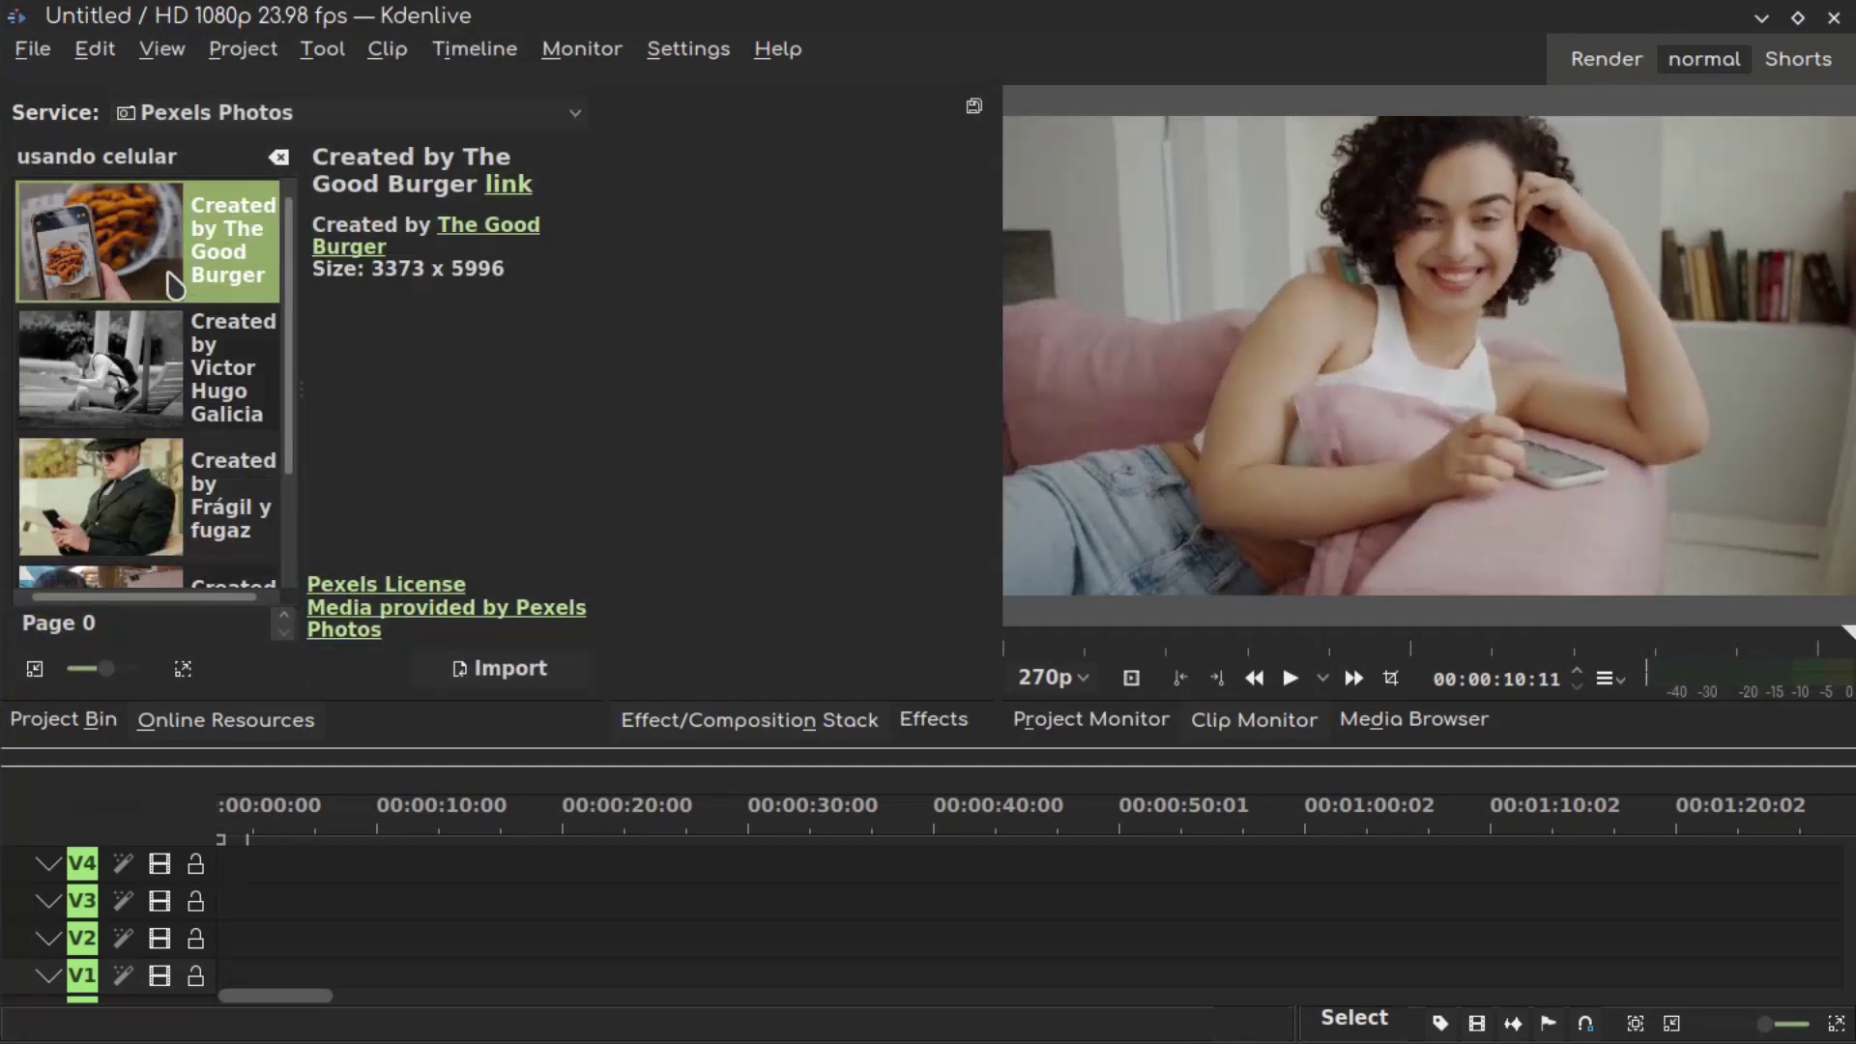
click(529, 669)
key(Return)
key(Return)
click(161, 48)
click(329, 629)
Switch the service back to Pexels Video and import the second video result
click(193, 113)
click(261, 145)
click(121, 356)
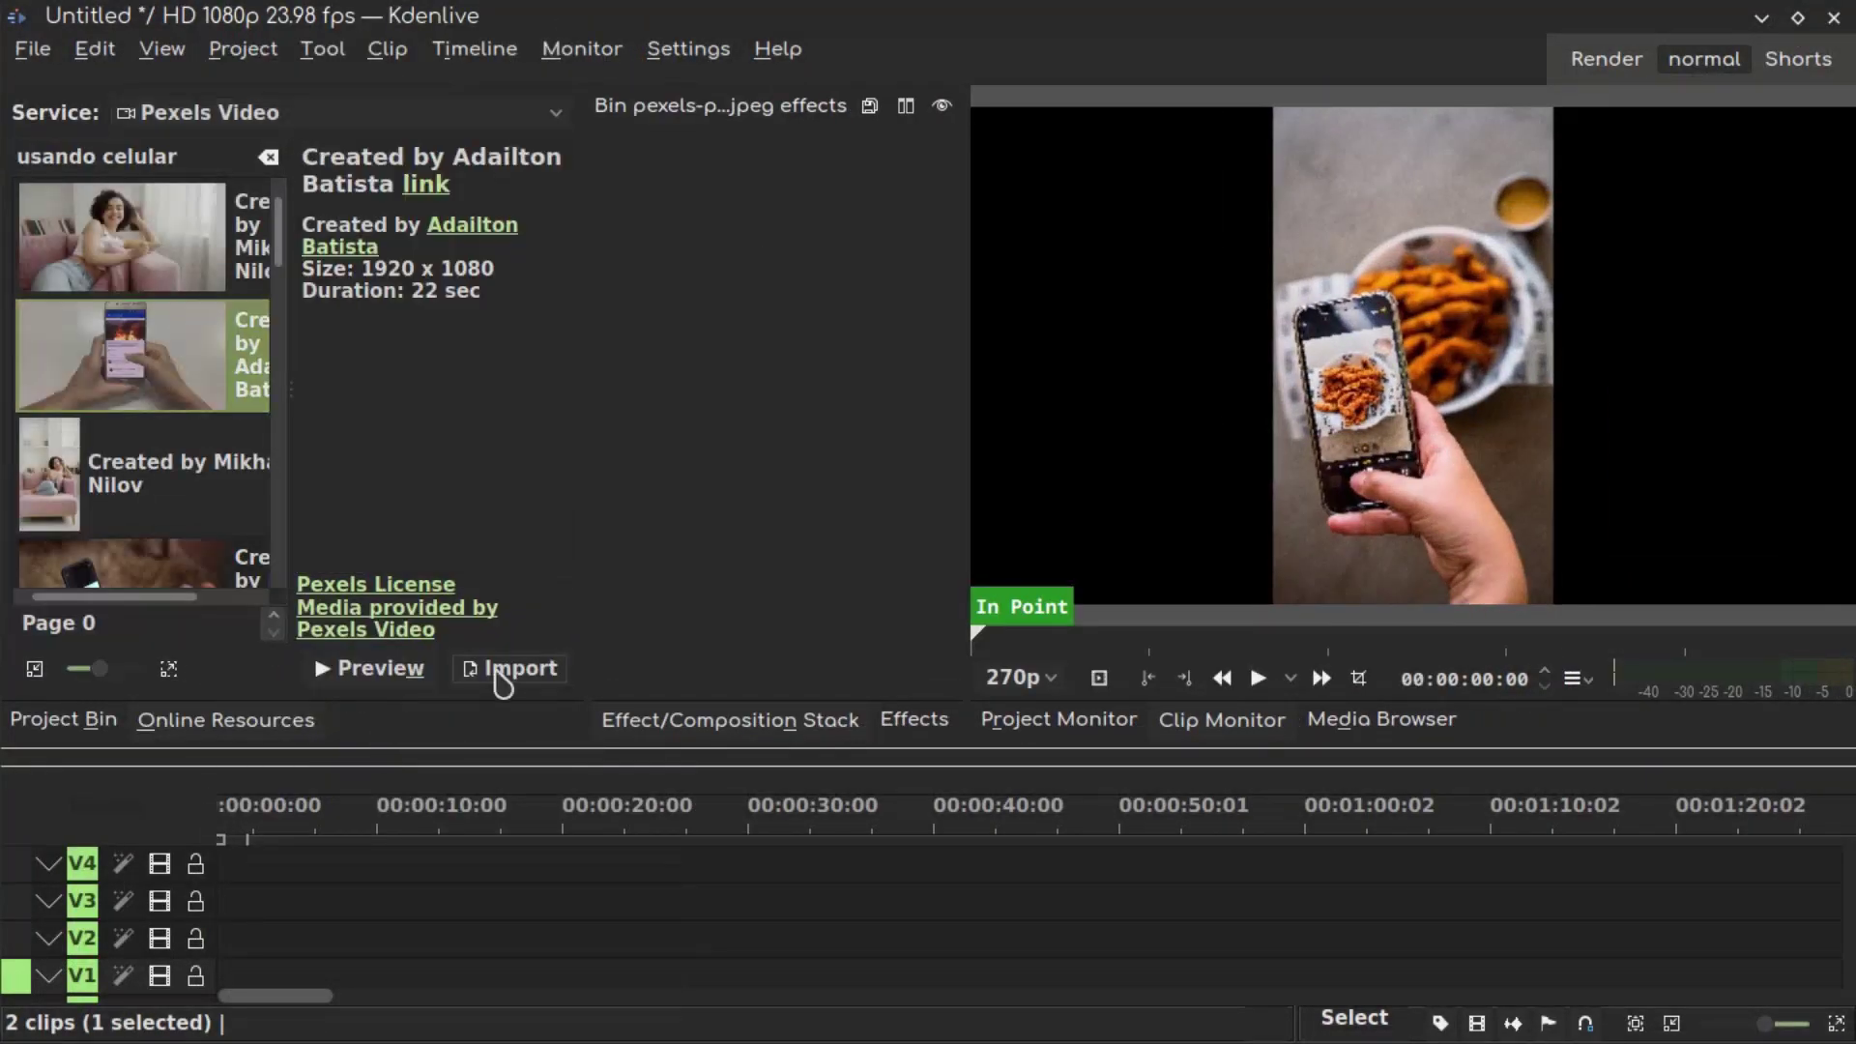
click(509, 668)
click(1112, 533)
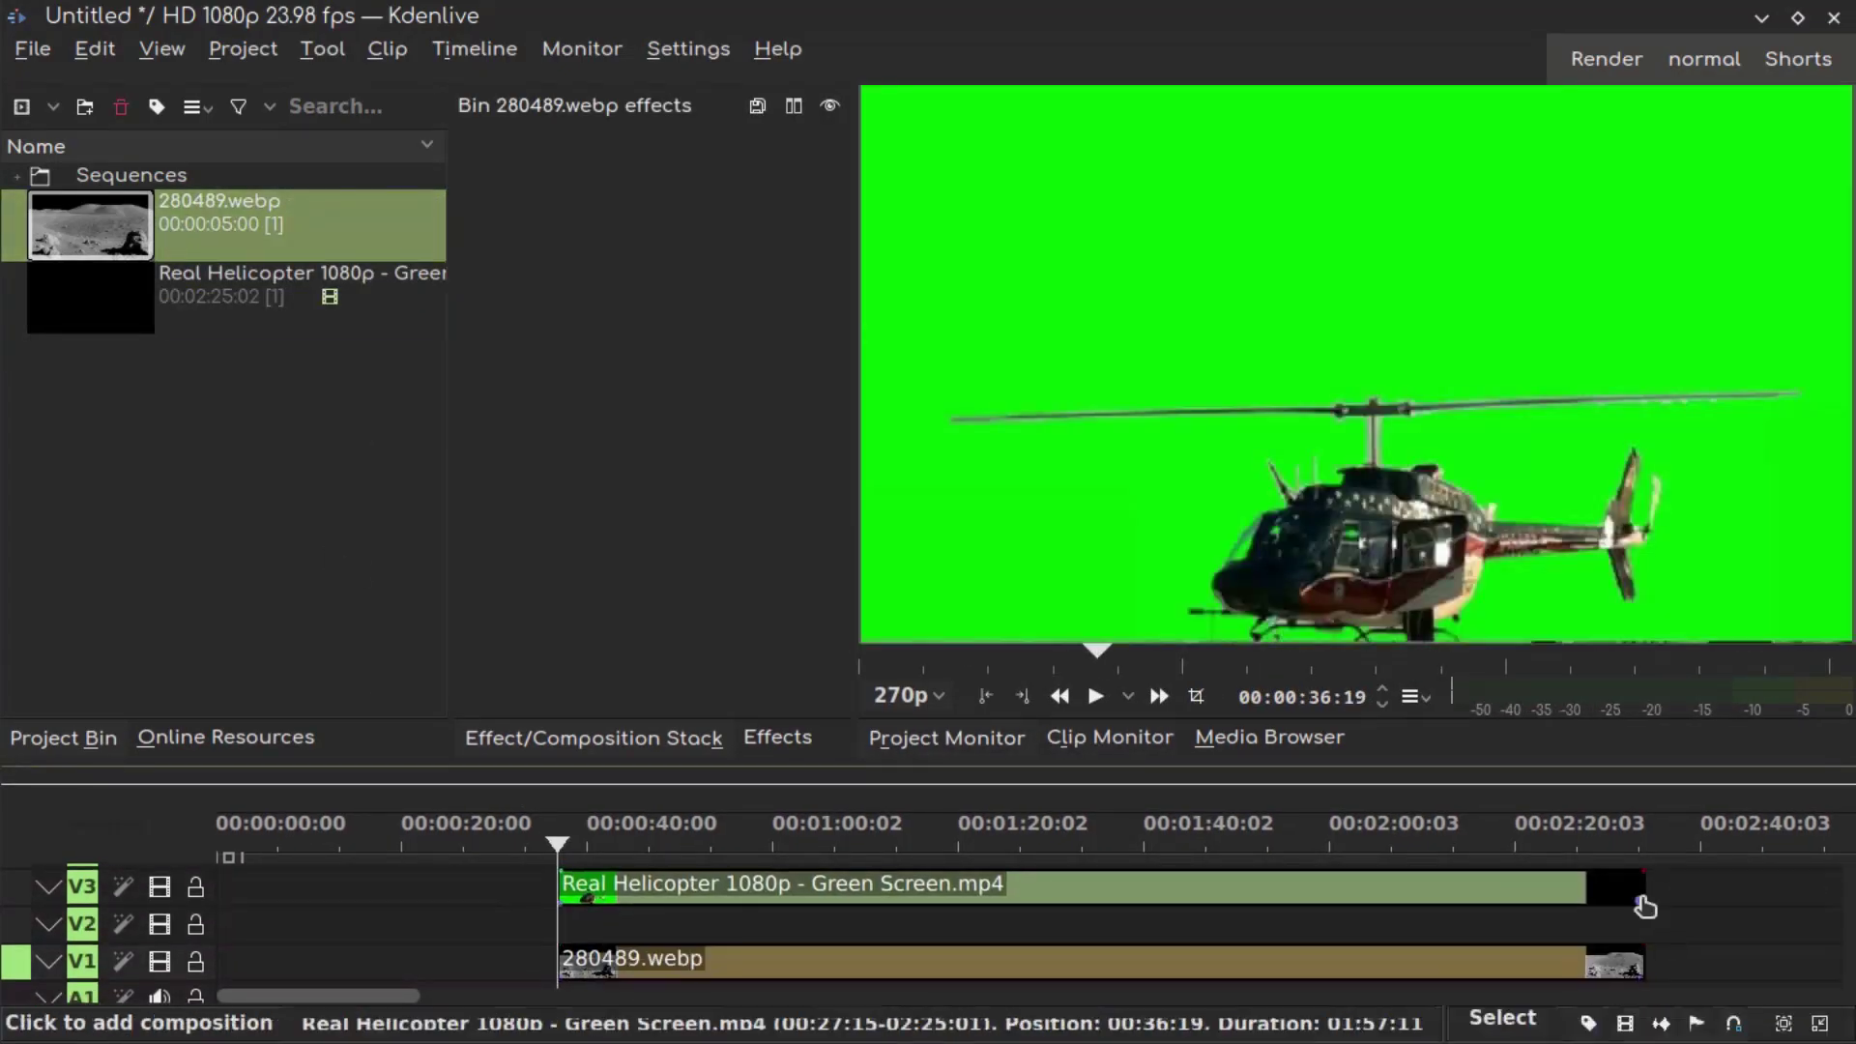
Move the clips to the timeline start and apply Chroma Key: Advanced to the helicopter, raising green and blue tolerances
drag(619, 949, 229, 888)
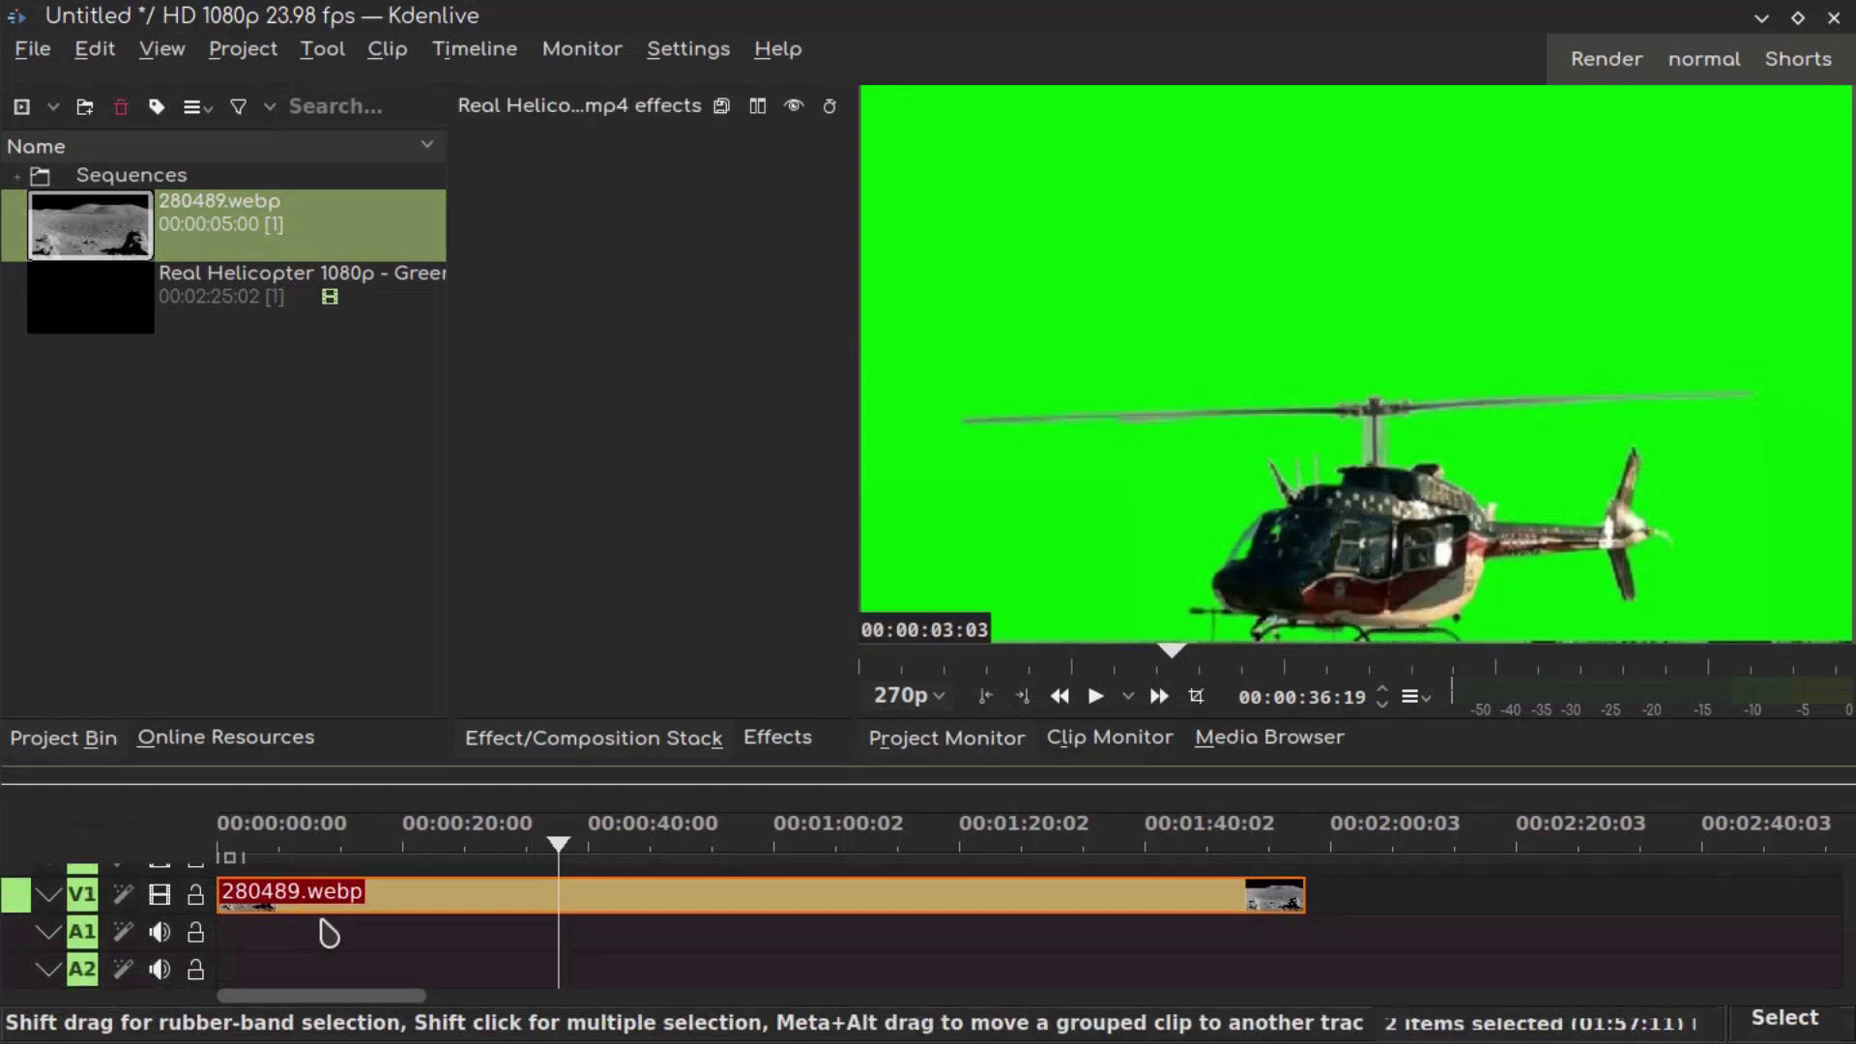
click(261, 967)
click(387, 894)
click(777, 737)
text(chro)
drag(655, 208, 615, 894)
mouse_move(570, 650)
mouse_down()
mouse_move(638, 650)
mouse_move(635, 623)
mouse_up()
drag(580, 688, 612, 689)
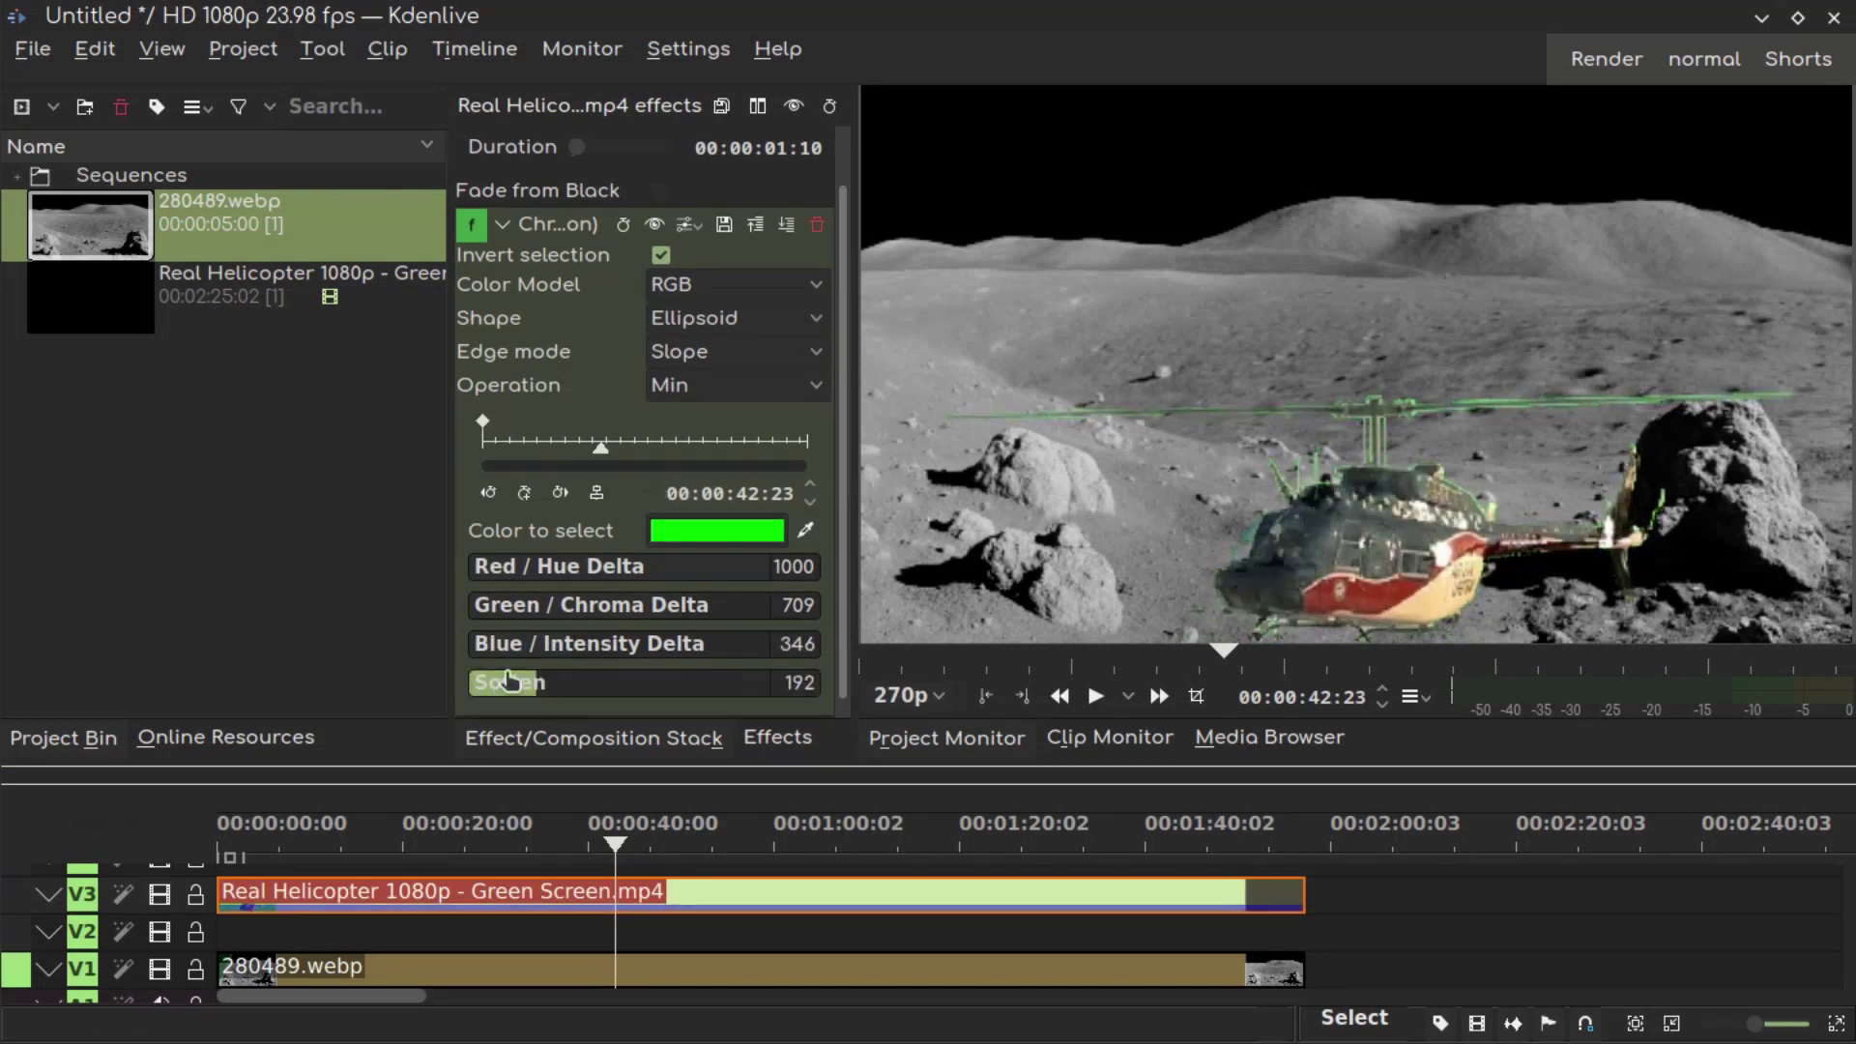
Check the composite, then add the basic Chroma Key to the helicopter clip
click(234, 858)
click(300, 894)
click(663, 290)
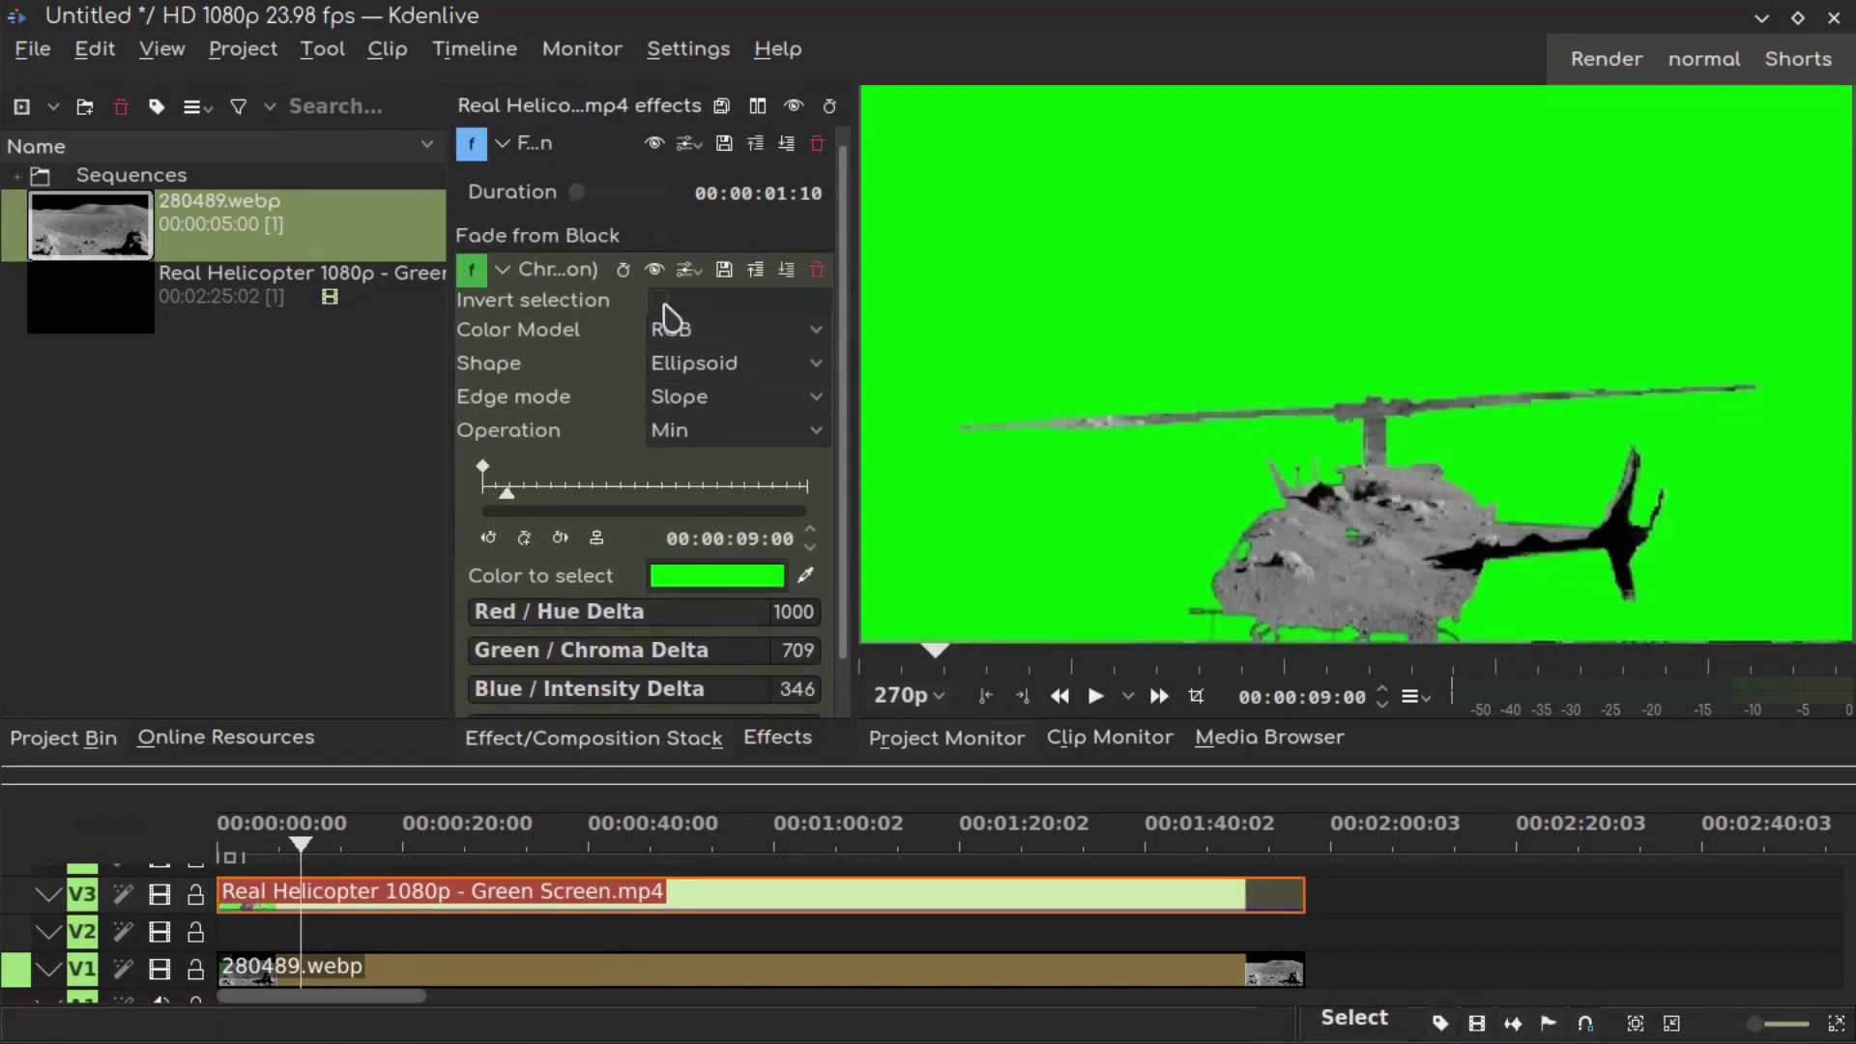
drag(624, 220, 627, 895)
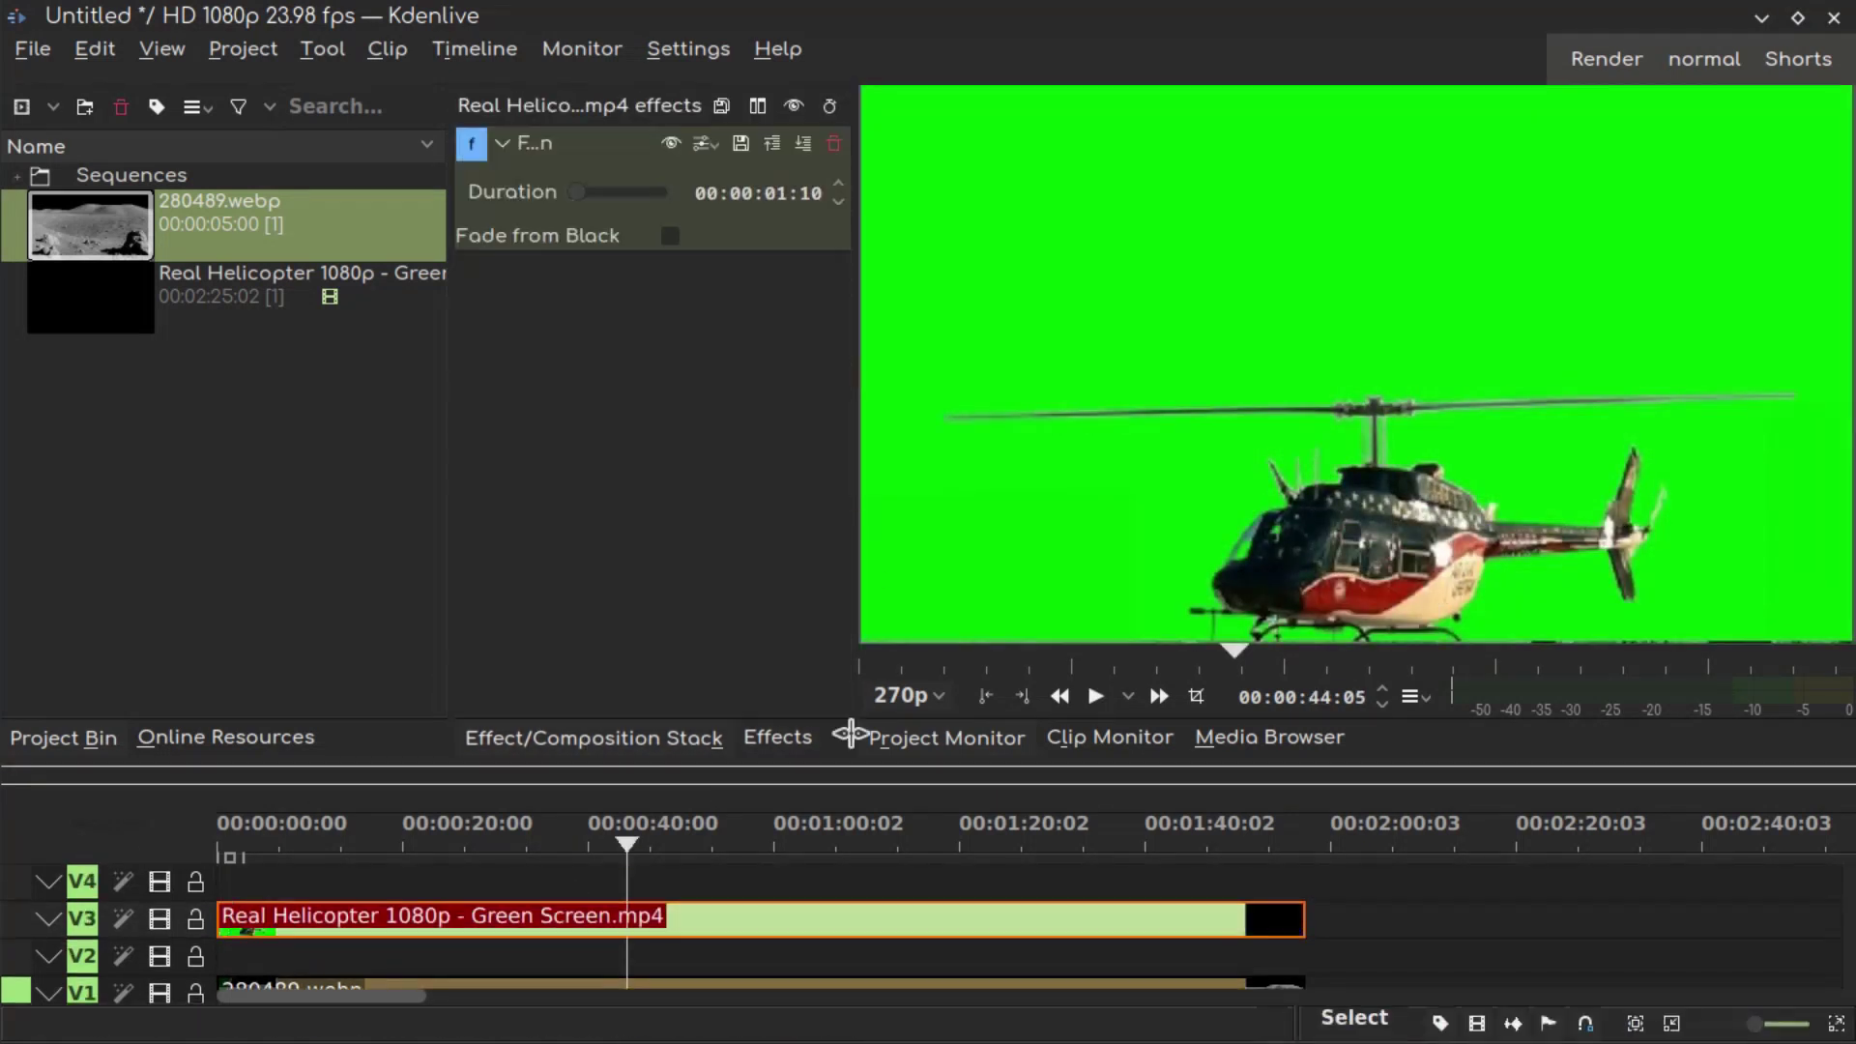
Replace the basic chroma key with Chroma Key: Advanced and tune its red, green and blue tolerances
click(777, 737)
double_click(642, 185)
drag(651, 649, 696, 650)
drag(580, 689, 615, 690)
drag(615, 611, 735, 611)
click(491, 881)
Play the composite from the start and add a Transform effect to the helicopter clip
key(Home)
key(space)
right_click(491, 882)
click(435, 833)
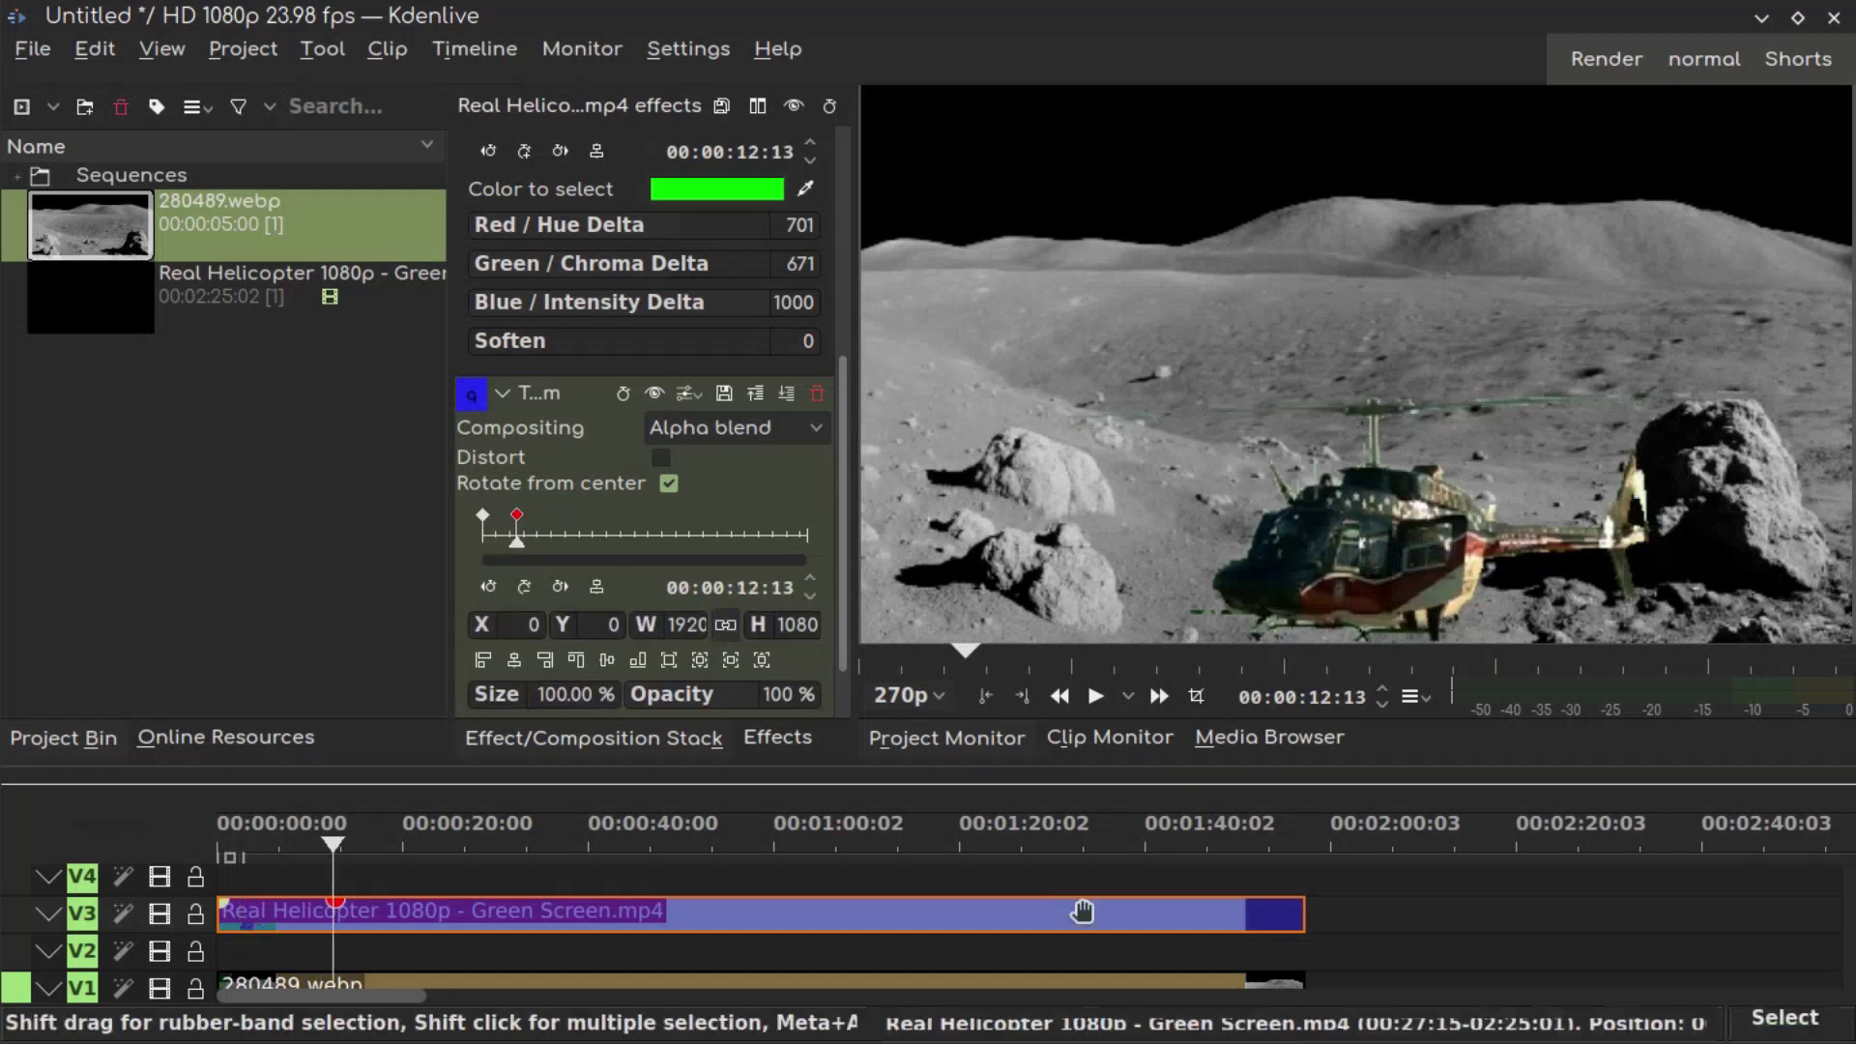
Shrink the helicopter and place it centred at the bottom of the frame
drag(527, 697, 484, 698)
scroll(779, 543, up, 3)
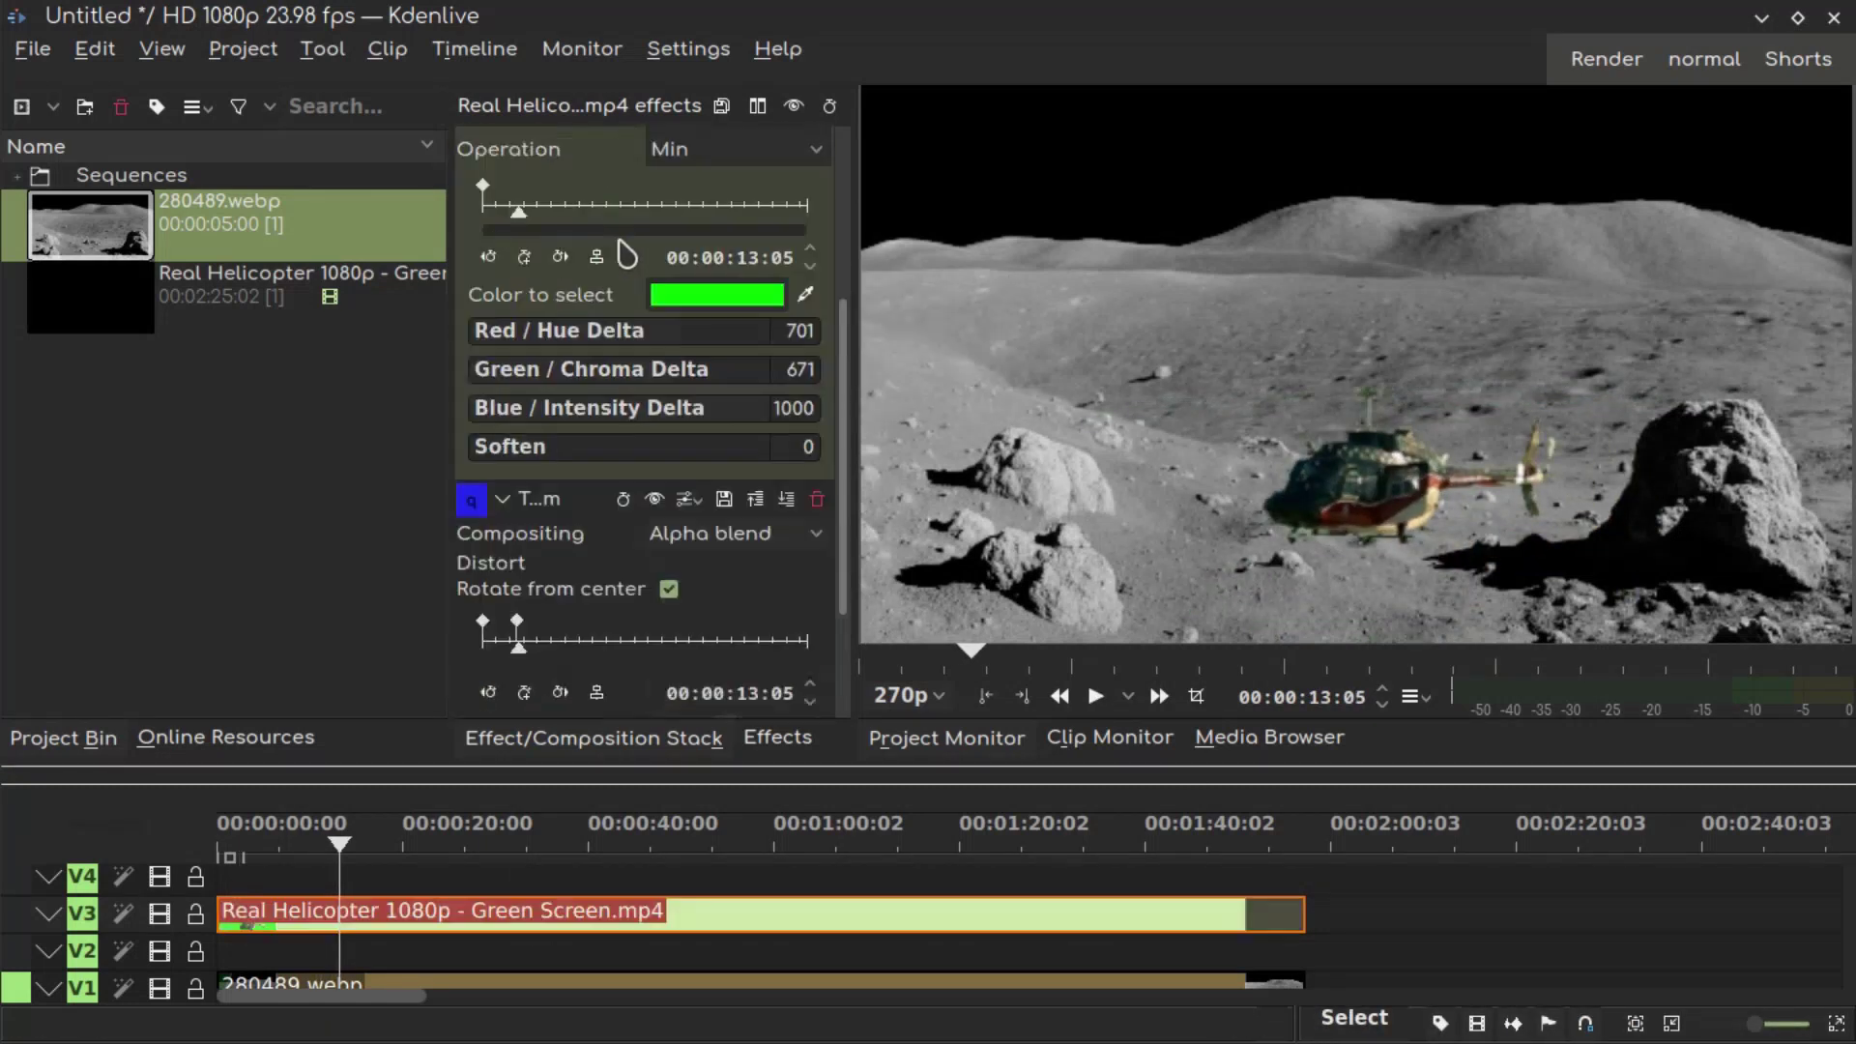
scroll(780, 542, down, 3)
click(517, 466)
click(514, 611)
Keyframe the helicopter flying to the upper right, move that keyframe to 09:18, and tilt it 7 degrees
click(638, 611)
click(577, 611)
click(546, 484)
click(589, 484)
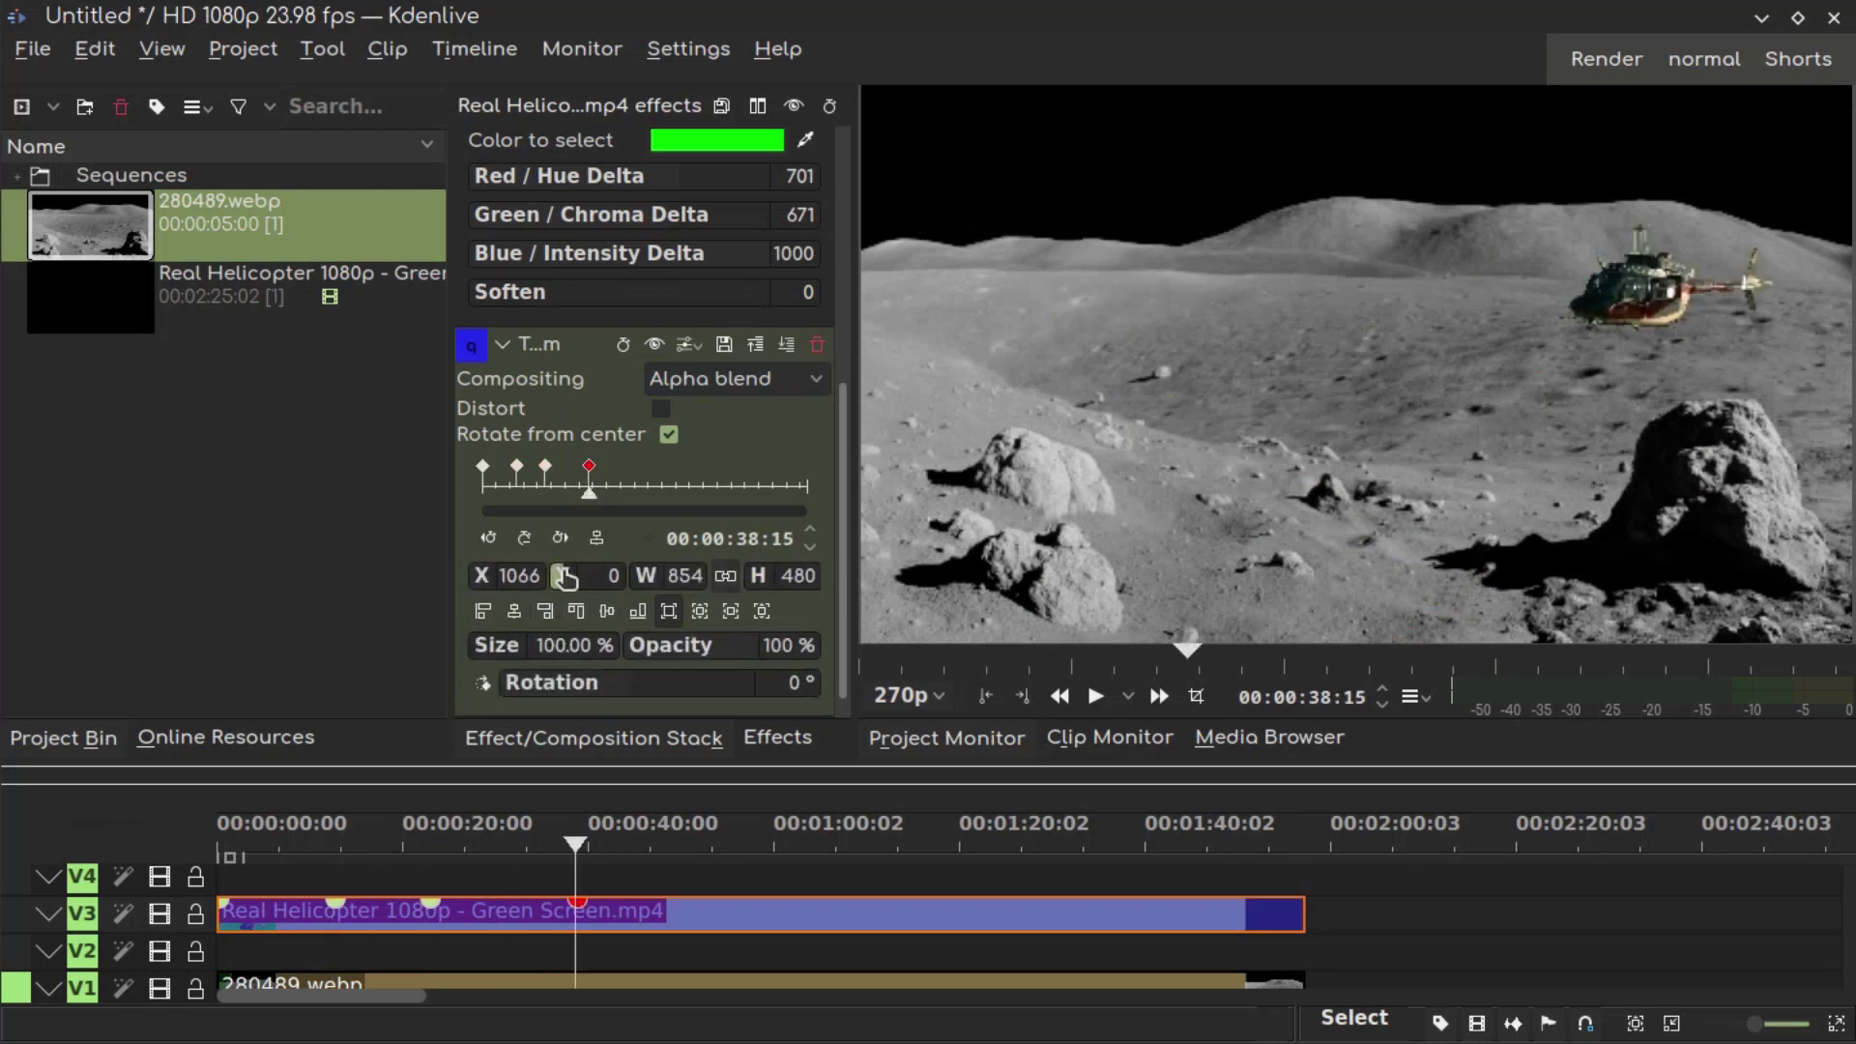
drag(556, 645, 580, 645)
click(517, 474)
drag(517, 474, 508, 474)
drag(621, 683, 660, 684)
Change the playback speed of the helicopter clip on V3
scroll(435, 954, down, 3)
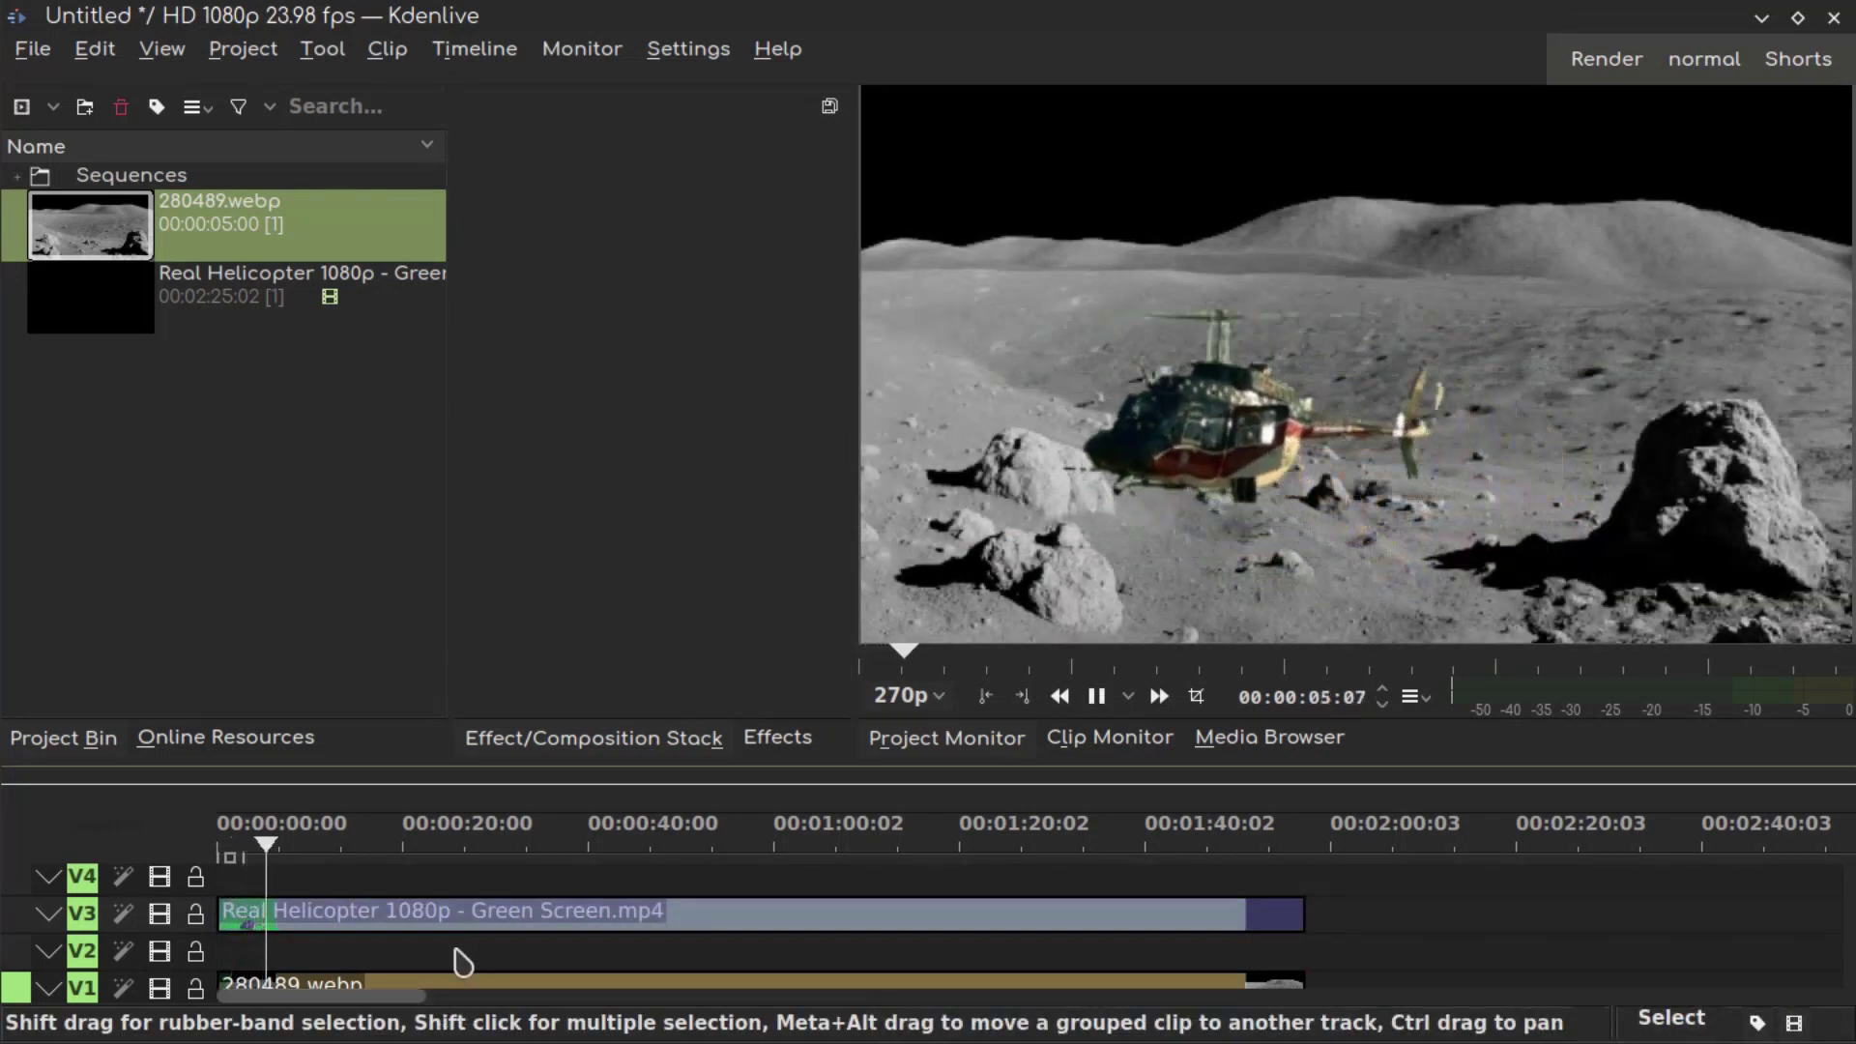
right_click(417, 911)
click(611, 732)
click(1248, 617)
click(277, 883)
Play back the animation, stop it, and jump to the transform keyframe
key(space)
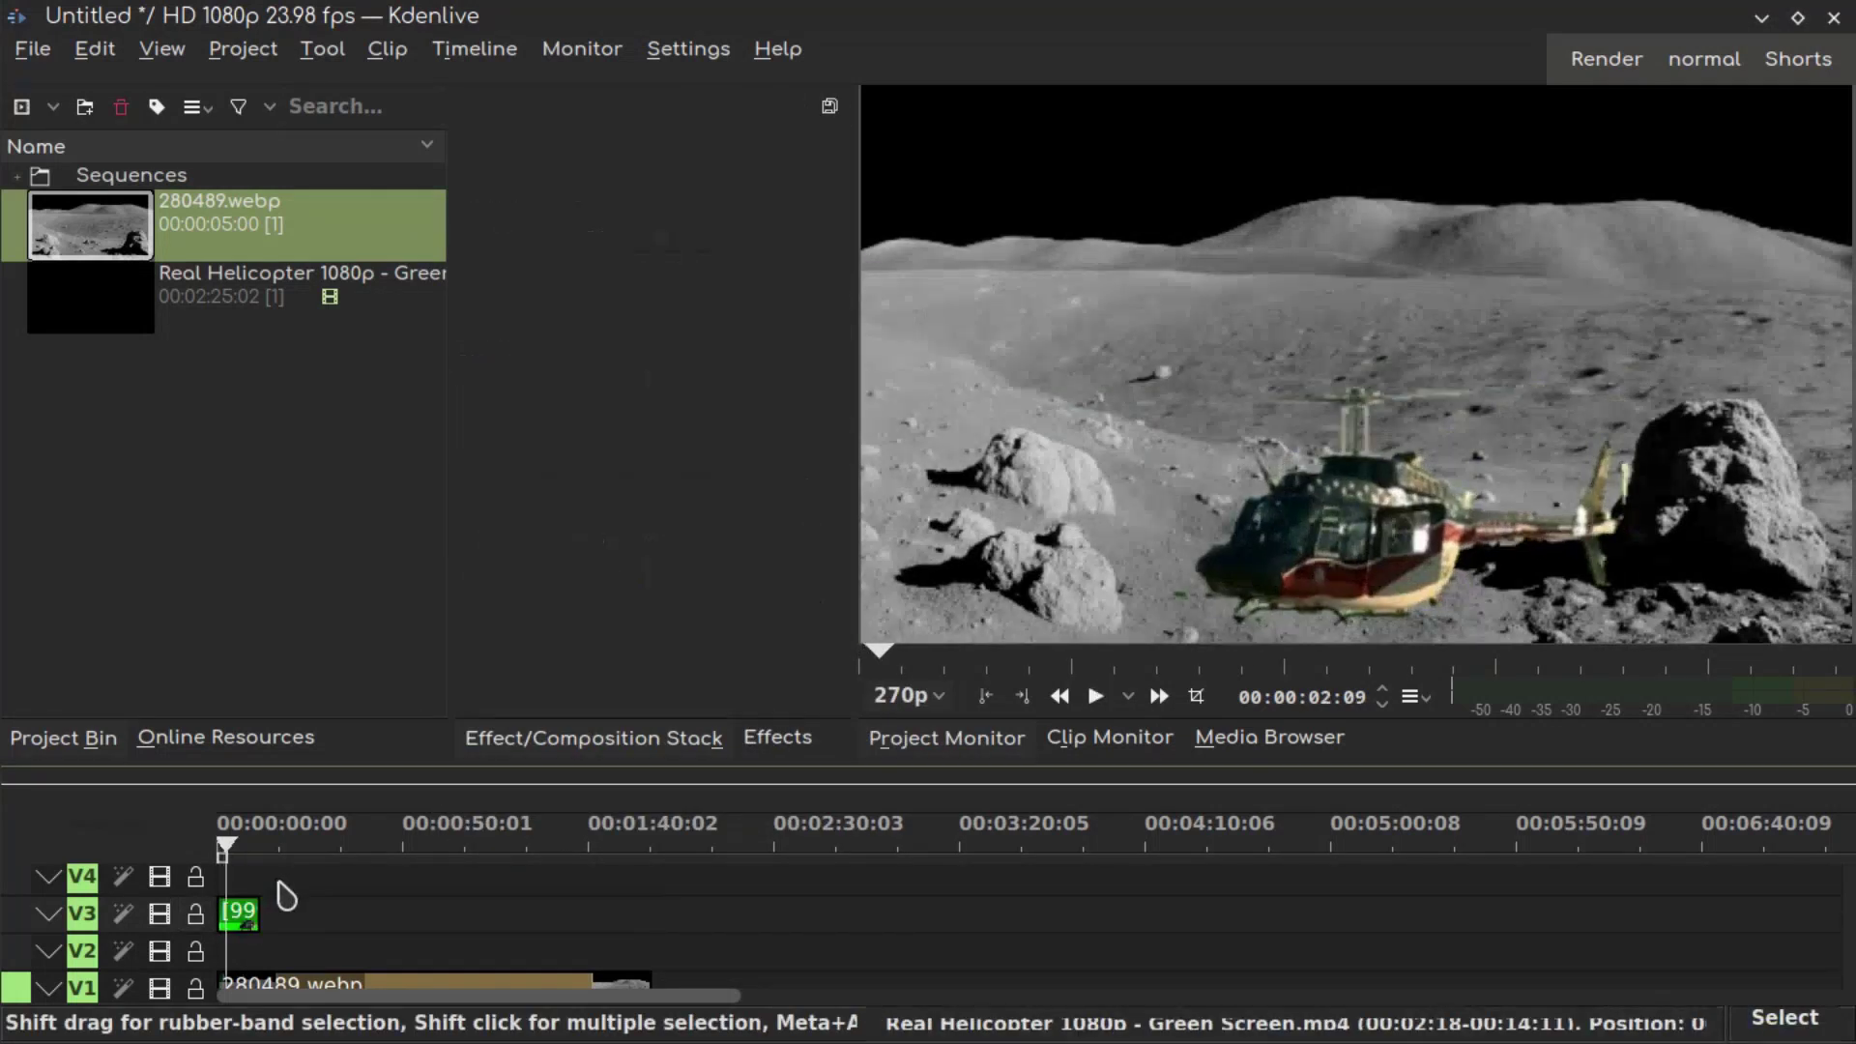
click(386, 914)
key(space)
scroll(549, 500, down, 5)
drag(551, 500, 566, 515)
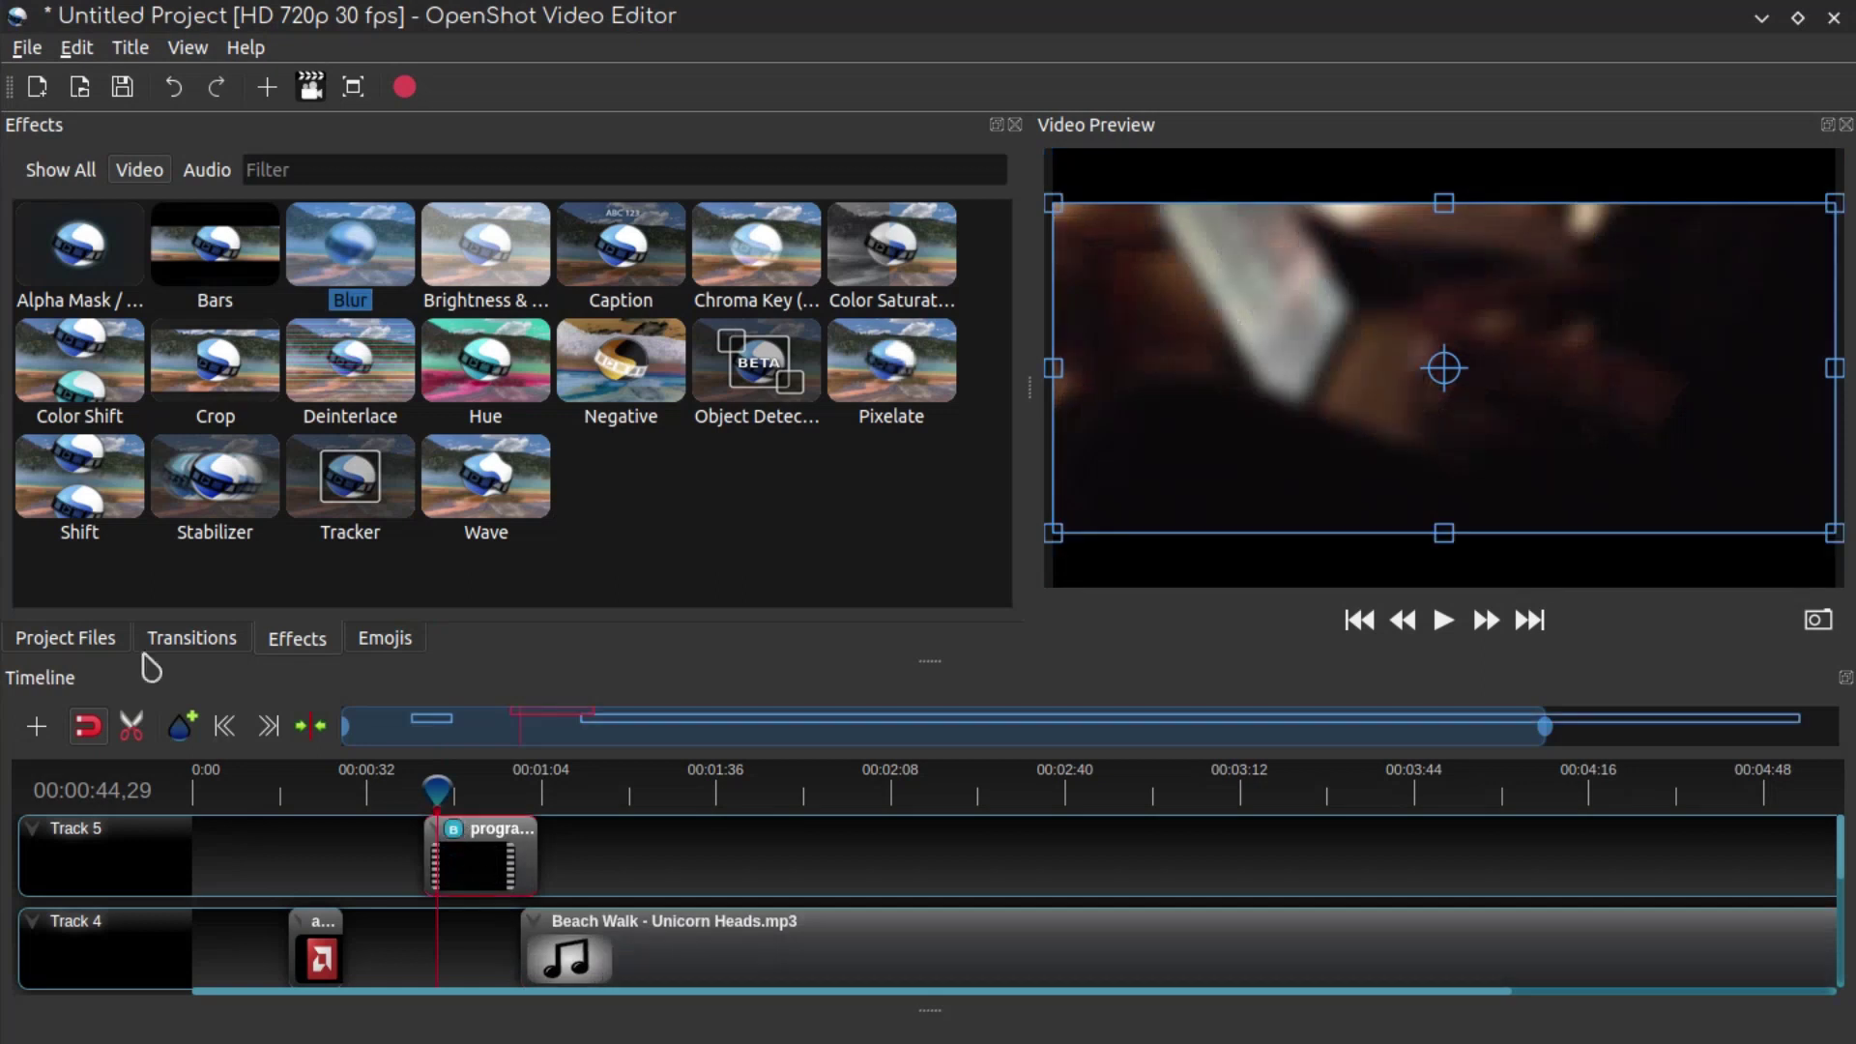
Reduce the program clip's pixelation to 0.26, then add the Shift effect and adjust its Y Shift
right_click(302, 276)
click(416, 277)
right_click(484, 879)
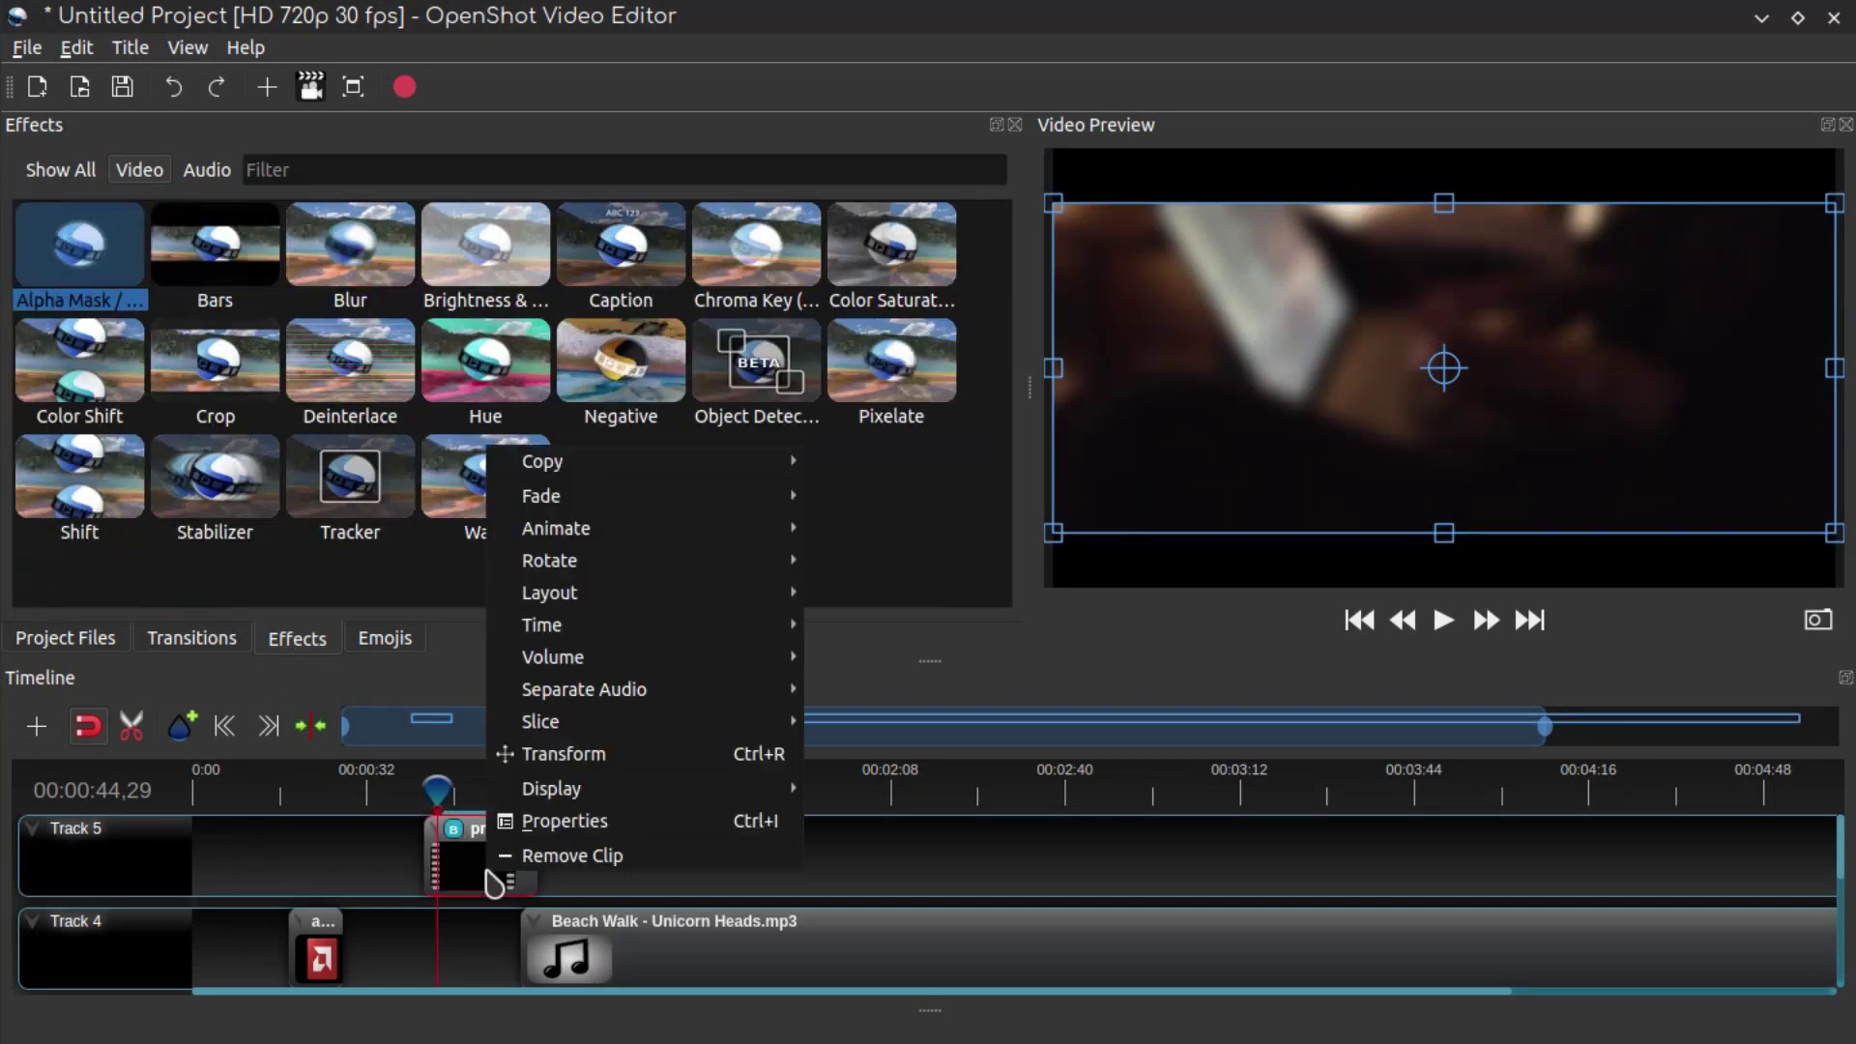
click(551, 820)
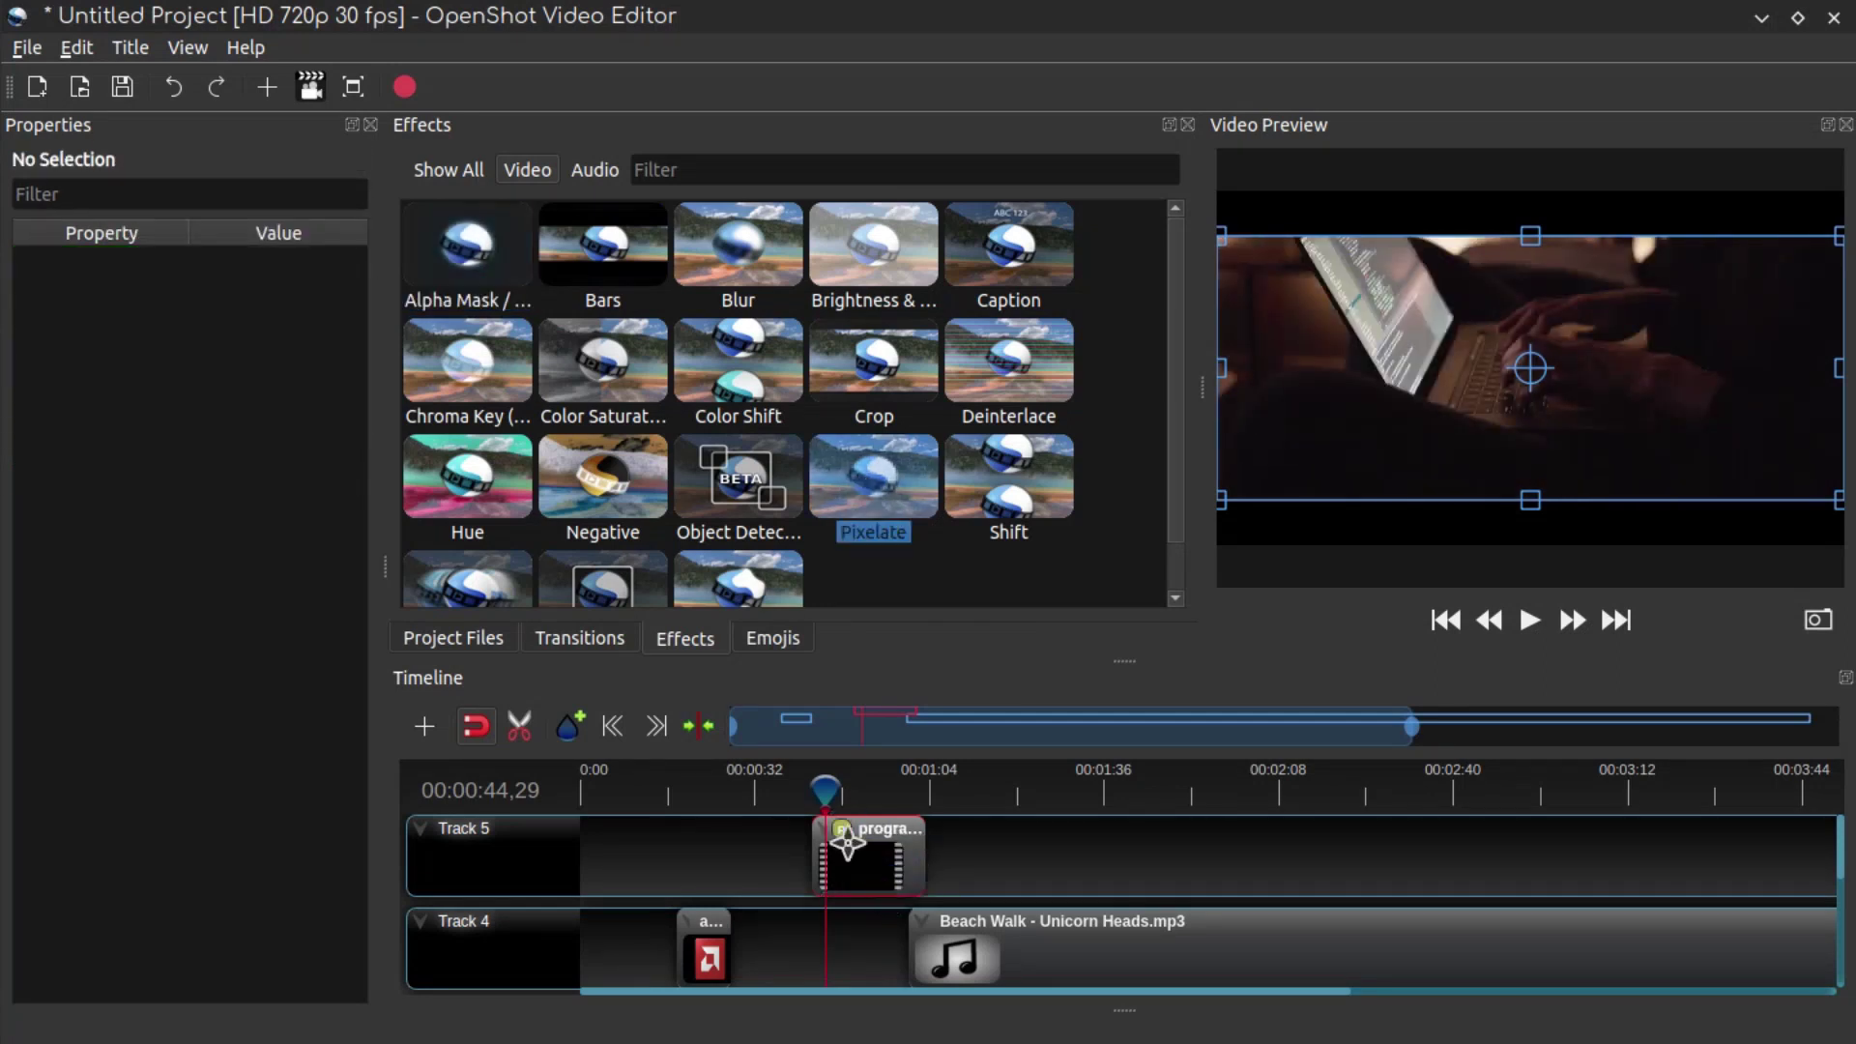
drag(258, 440, 237, 437)
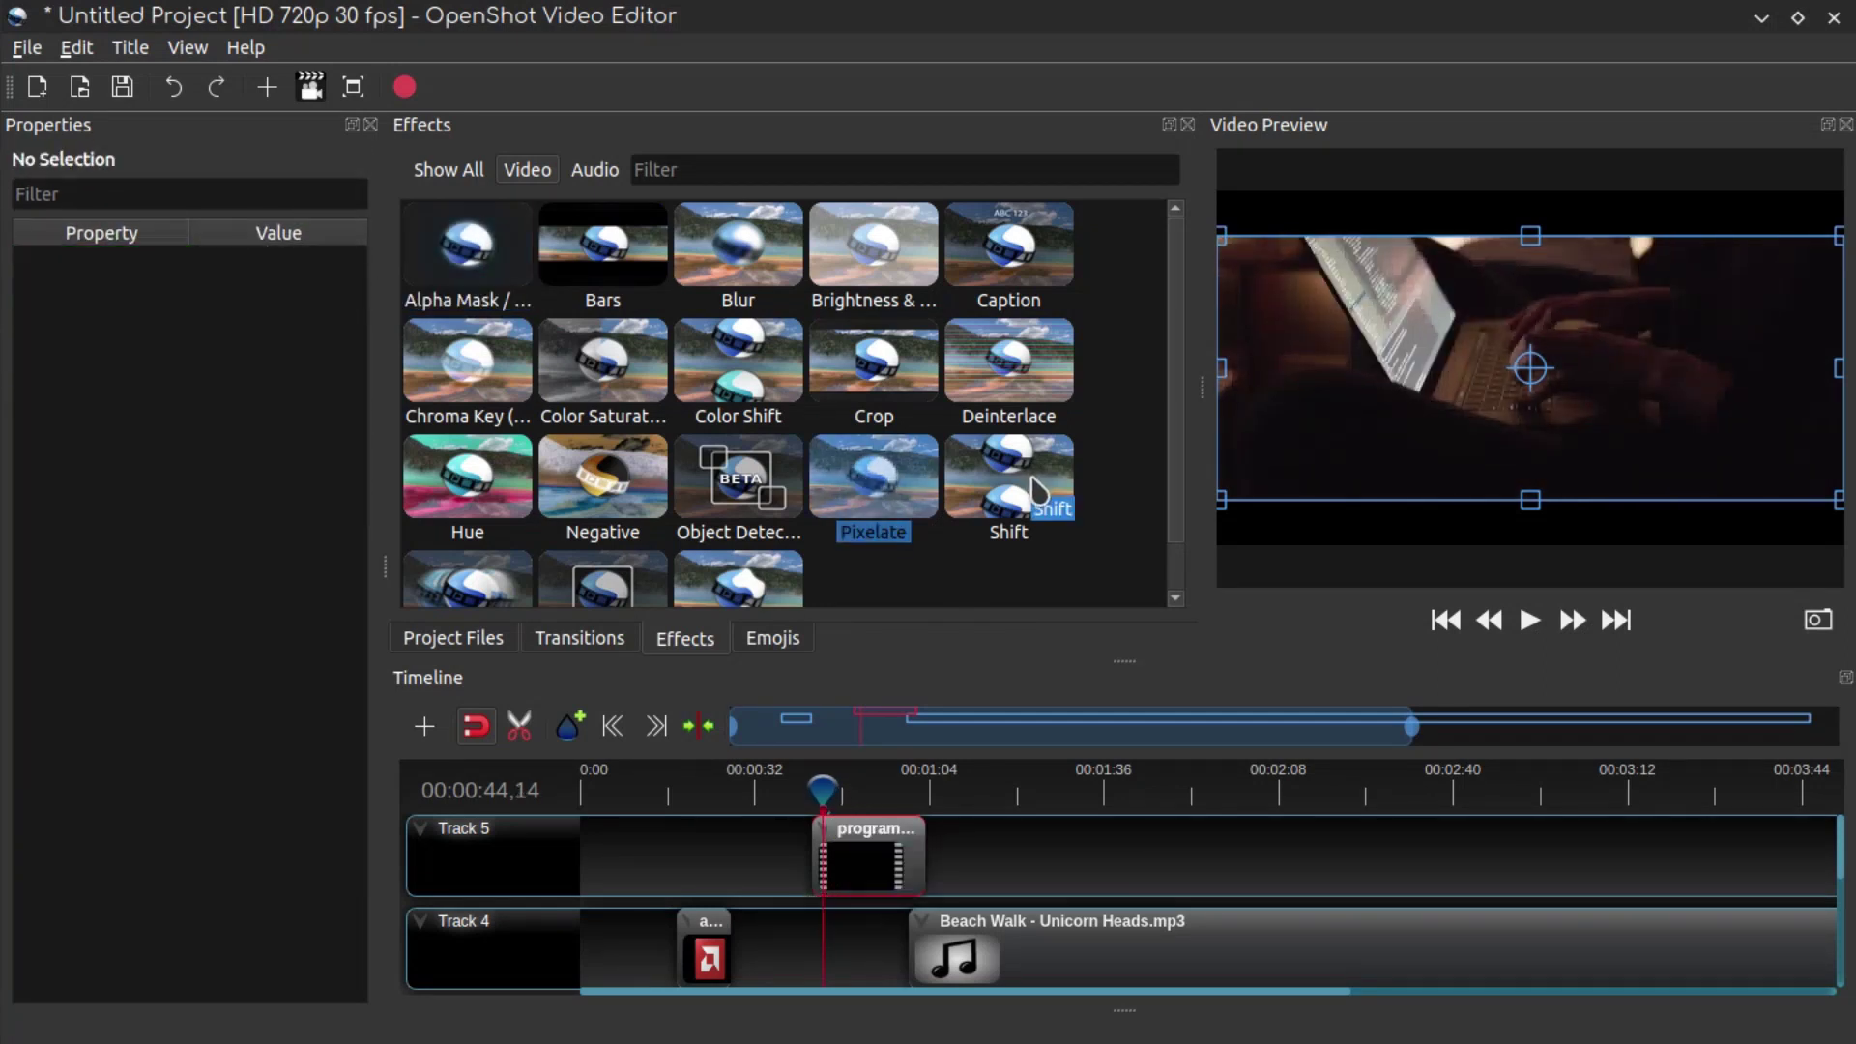
drag(1009, 478, 851, 837)
drag(278, 391, 257, 386)
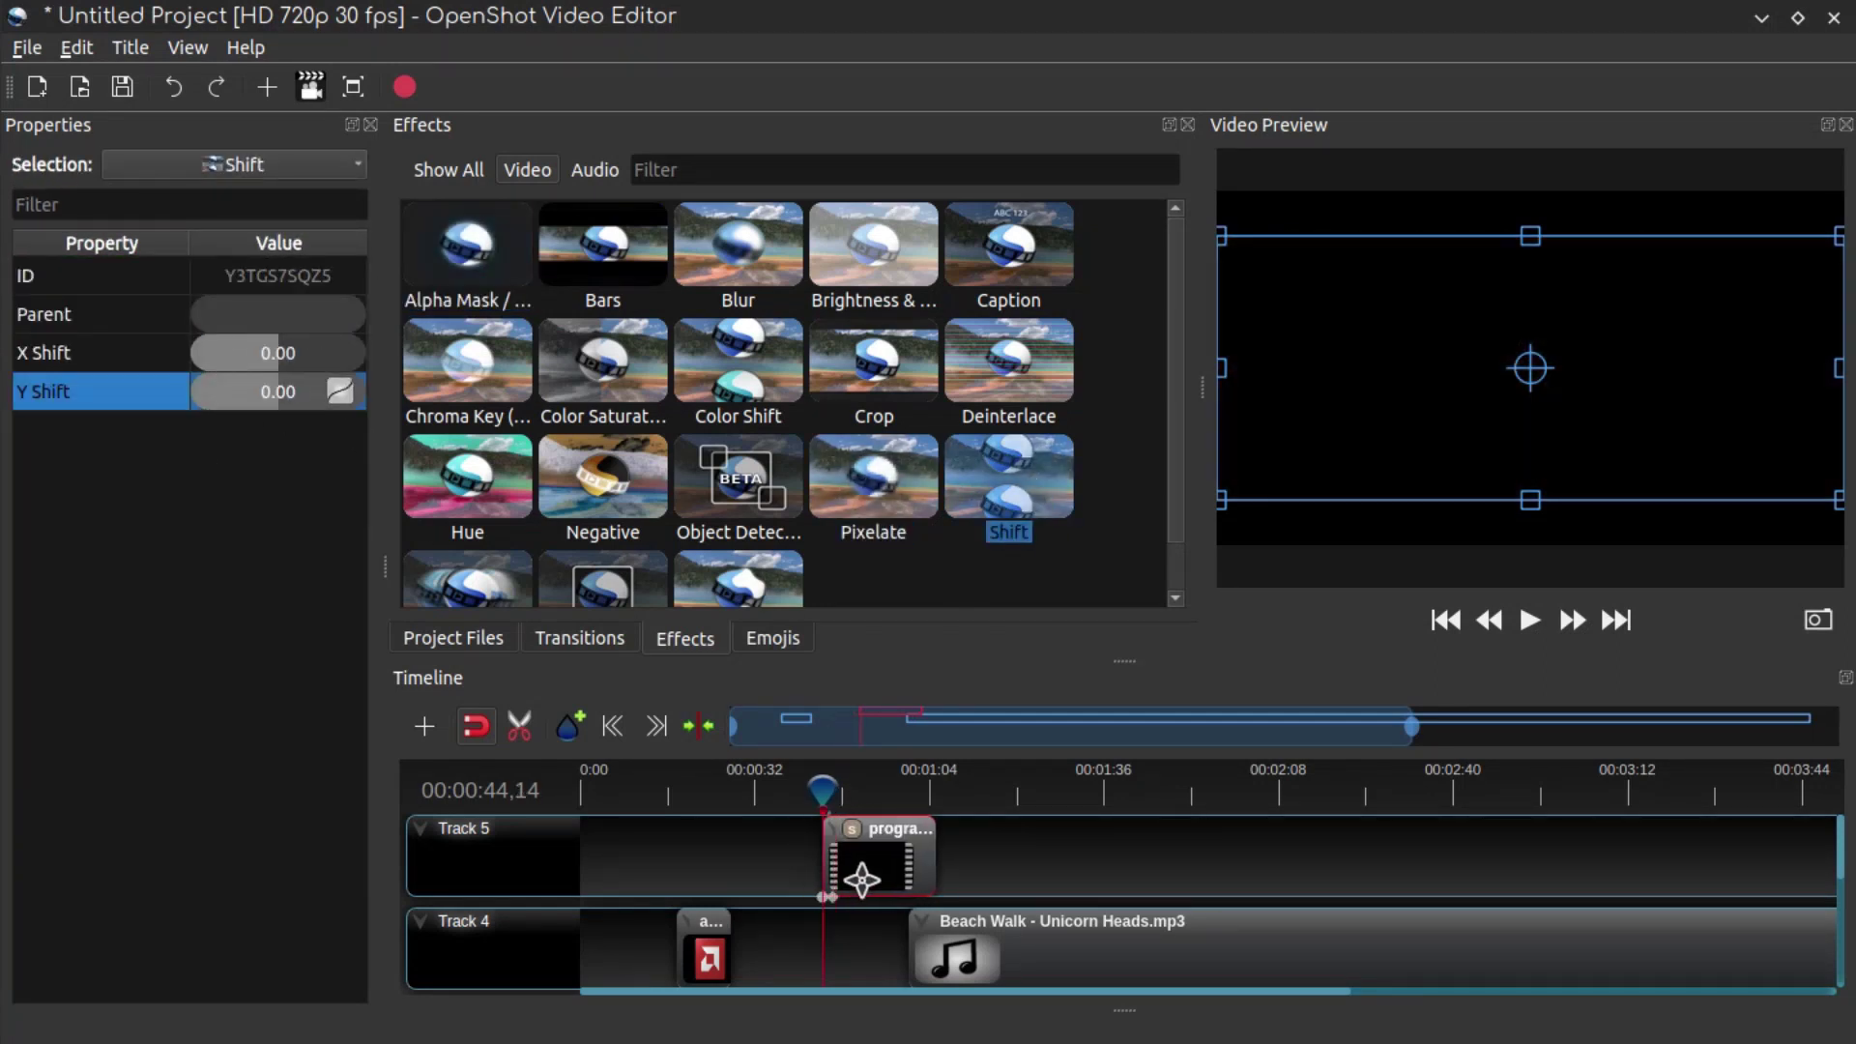
Add the Distortion audio effect to the Beach Walk music clip, then remove it again
click(594, 171)
click(774, 263)
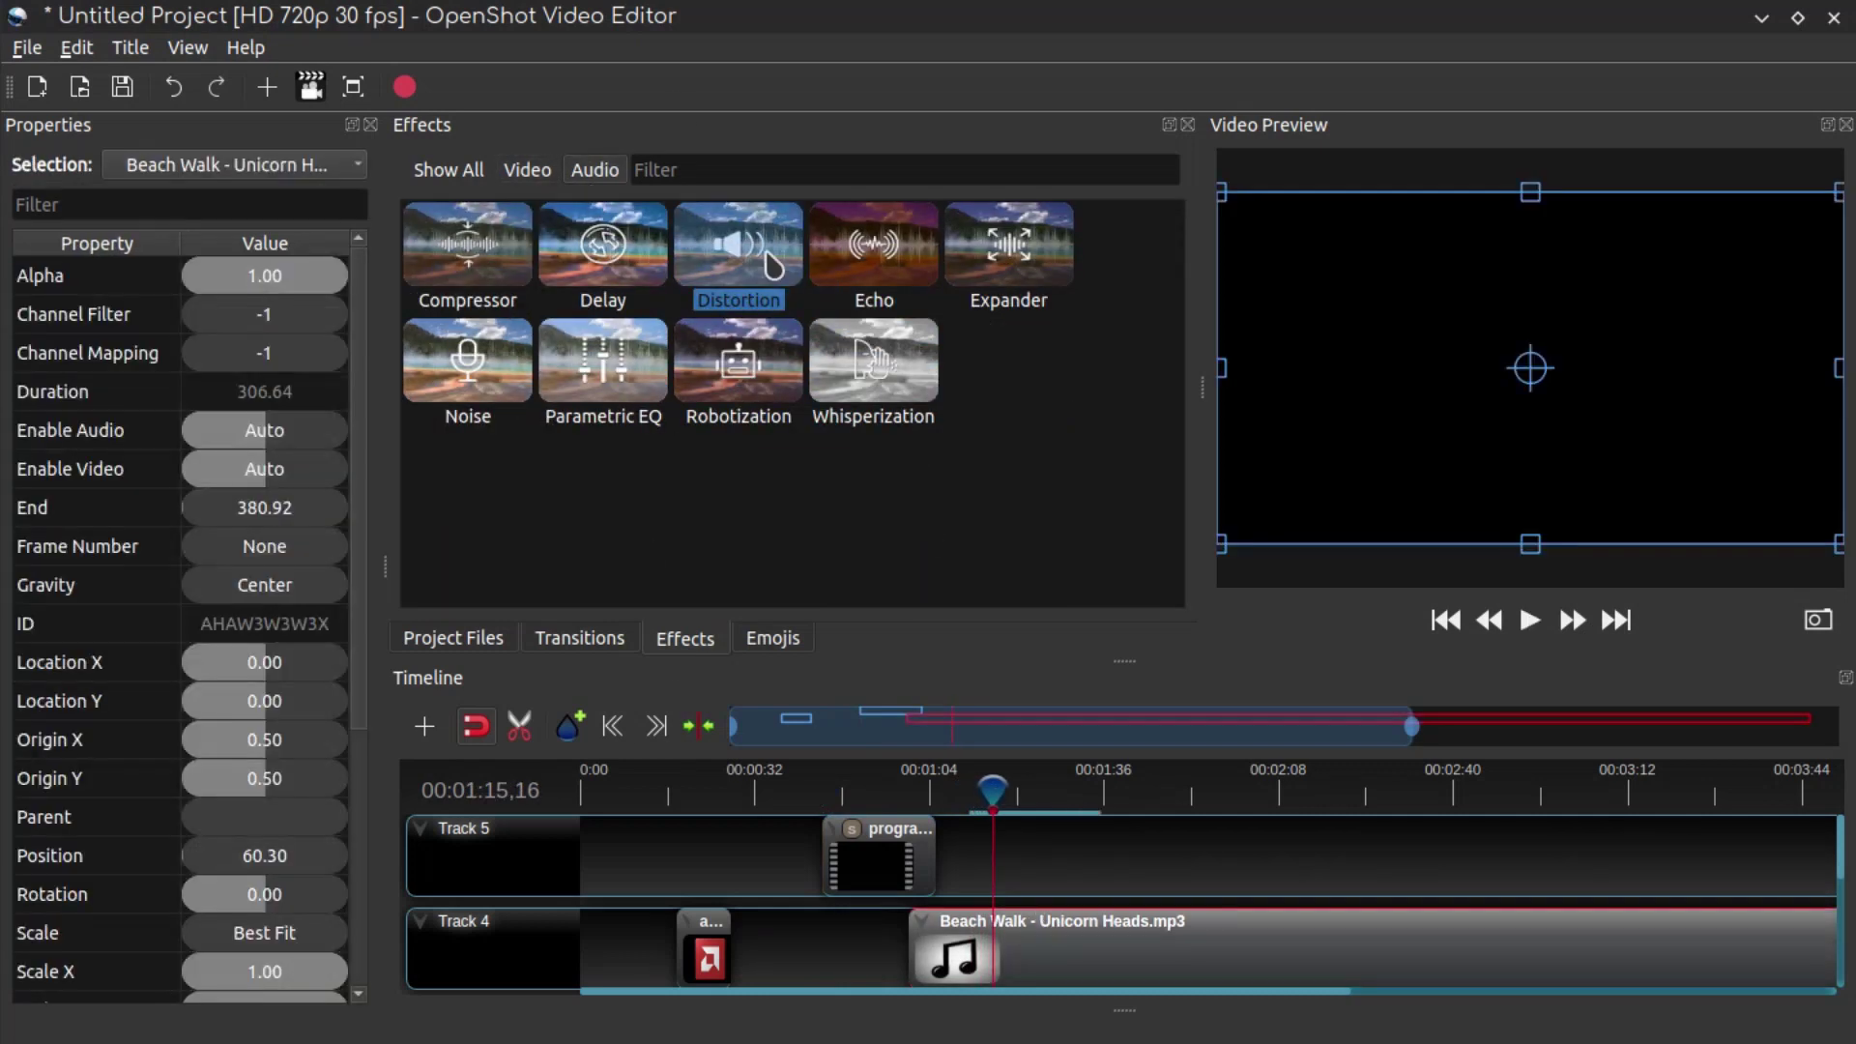
drag(978, 1012, 754, 895)
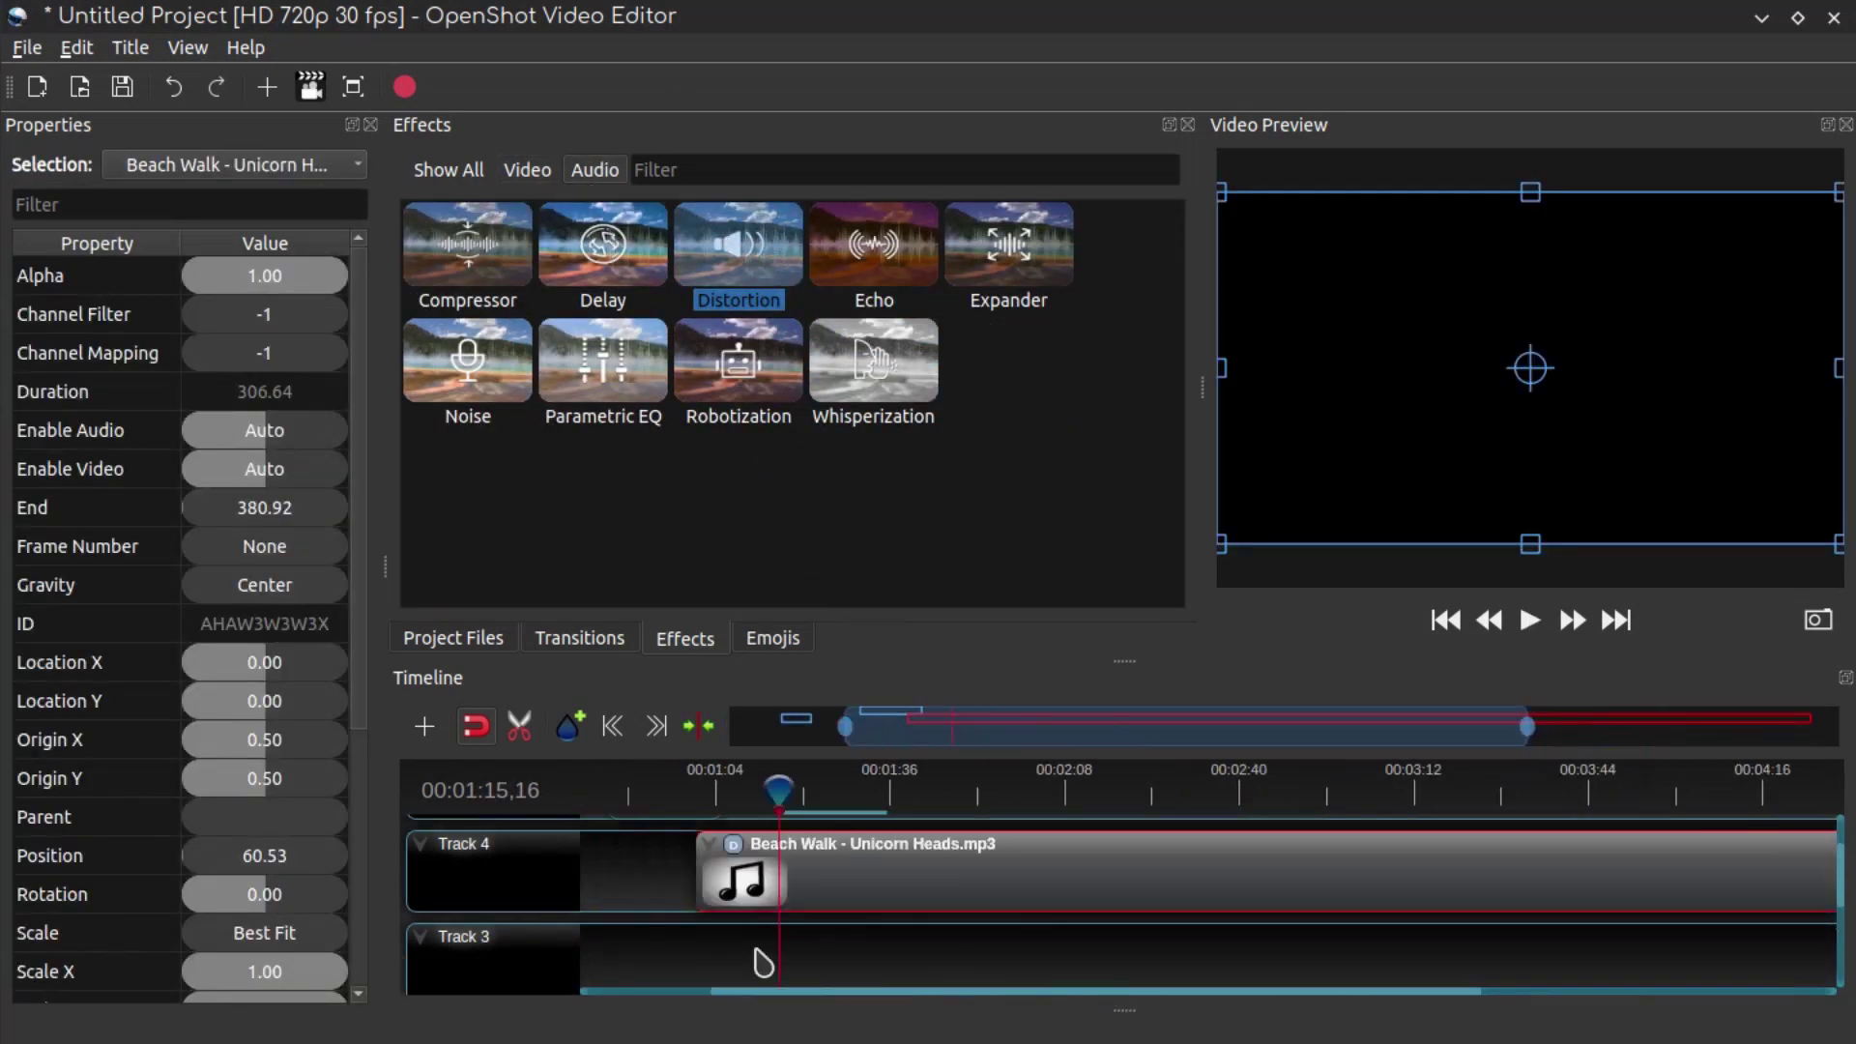
right_click(740, 846)
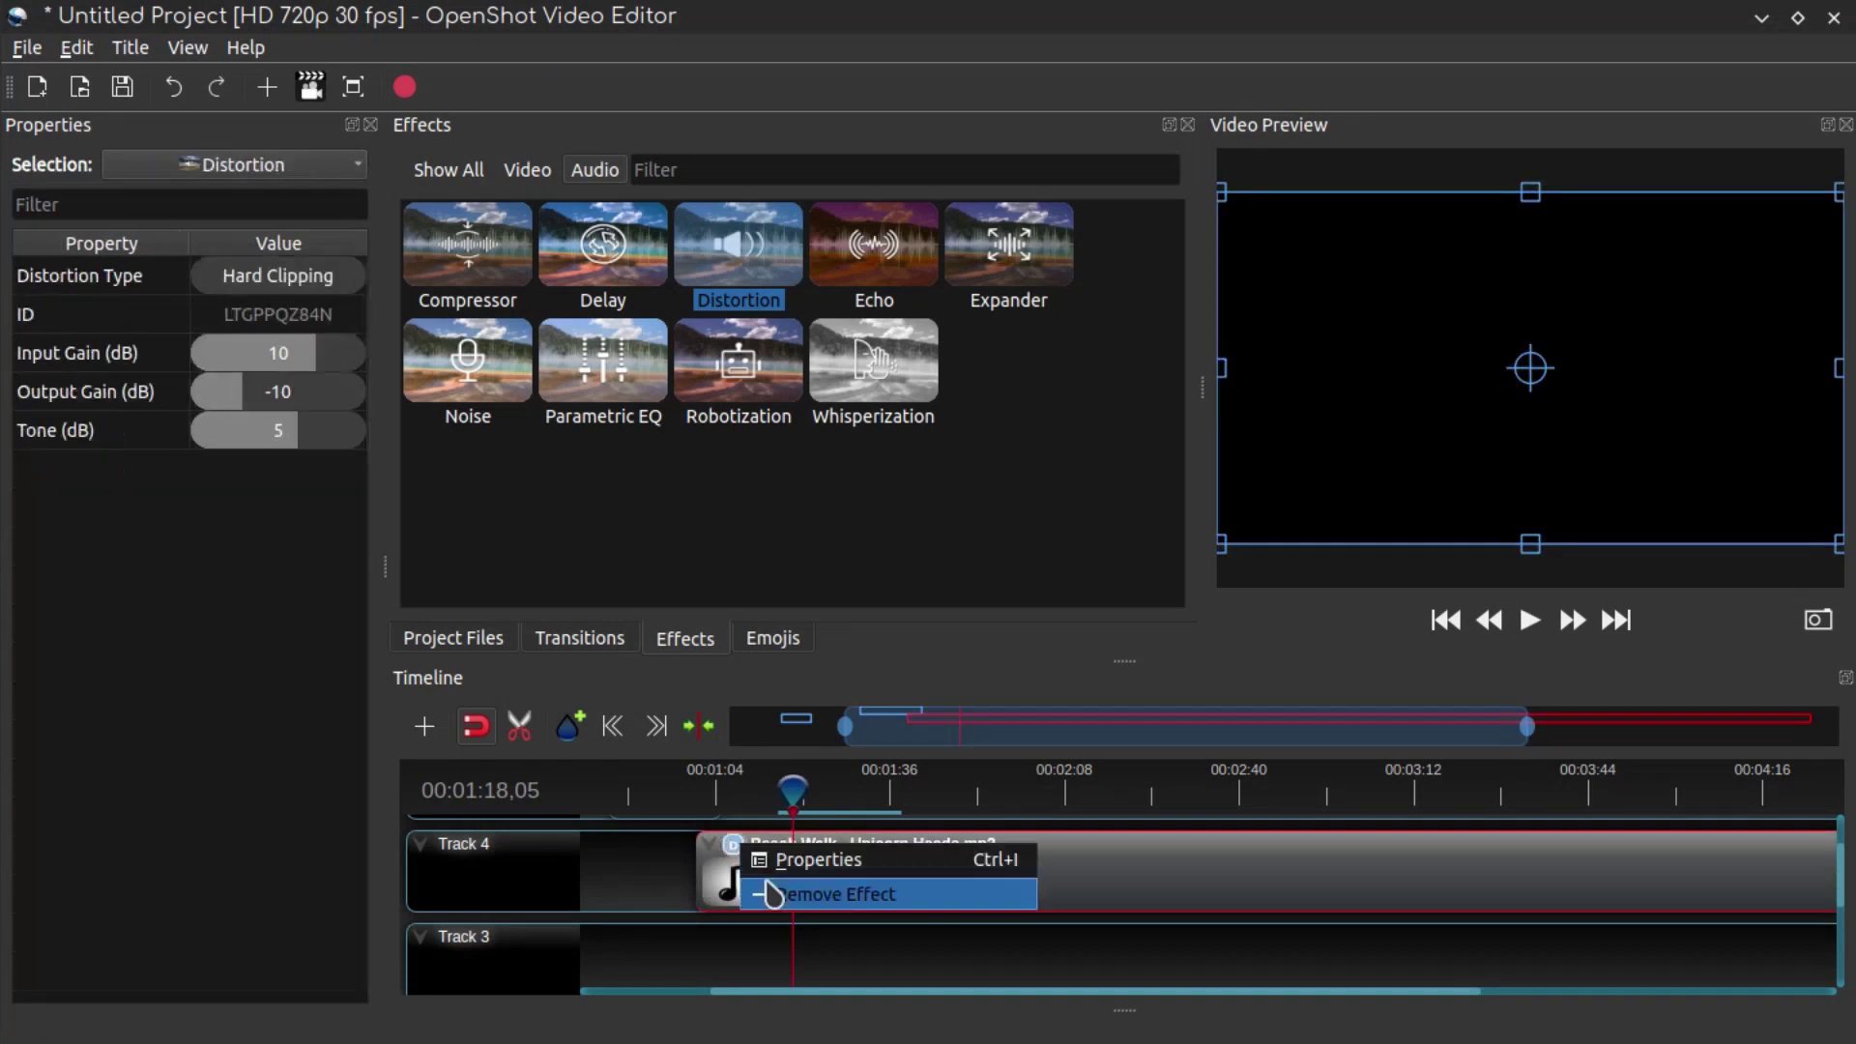
click(793, 887)
click(773, 639)
click(370, 125)
Add the Cowboy face emoji to Track 5 and set the default theme to Humanity: Dark
drag(477, 513, 435, 856)
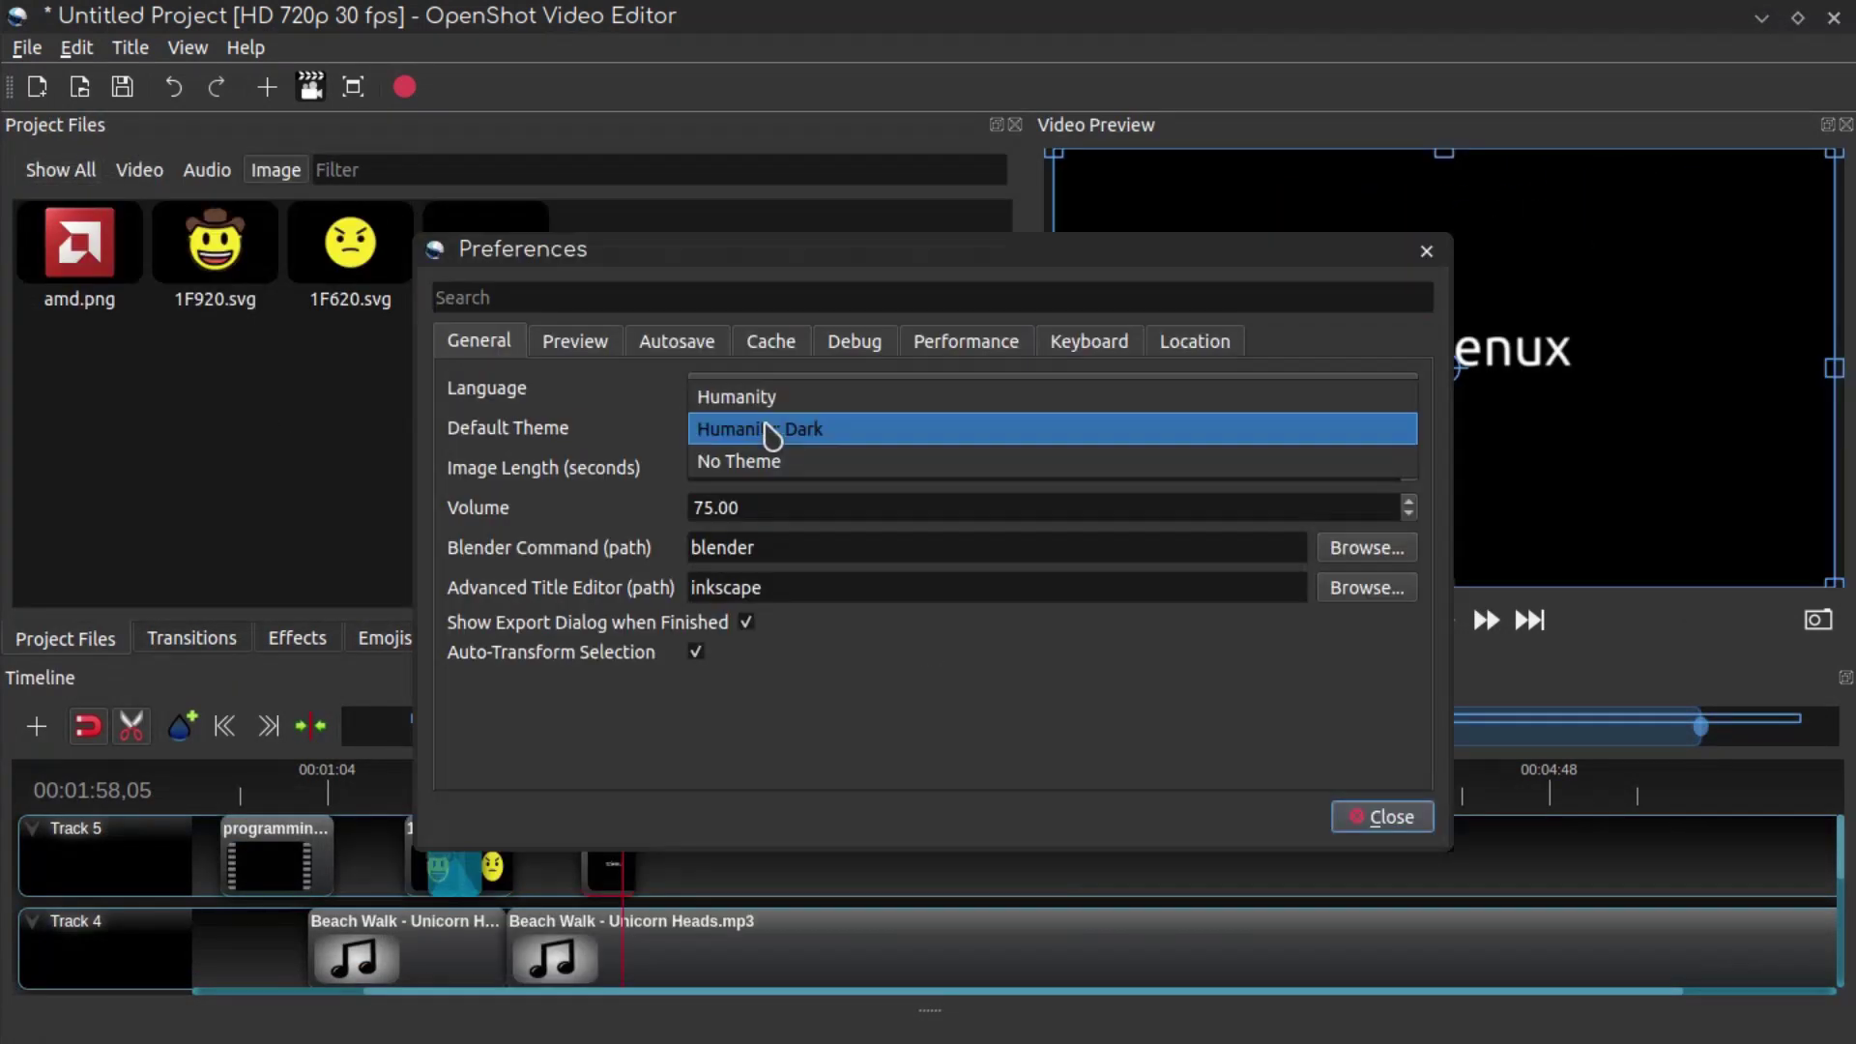
click(765, 431)
click(766, 428)
click(788, 474)
click(1127, 498)
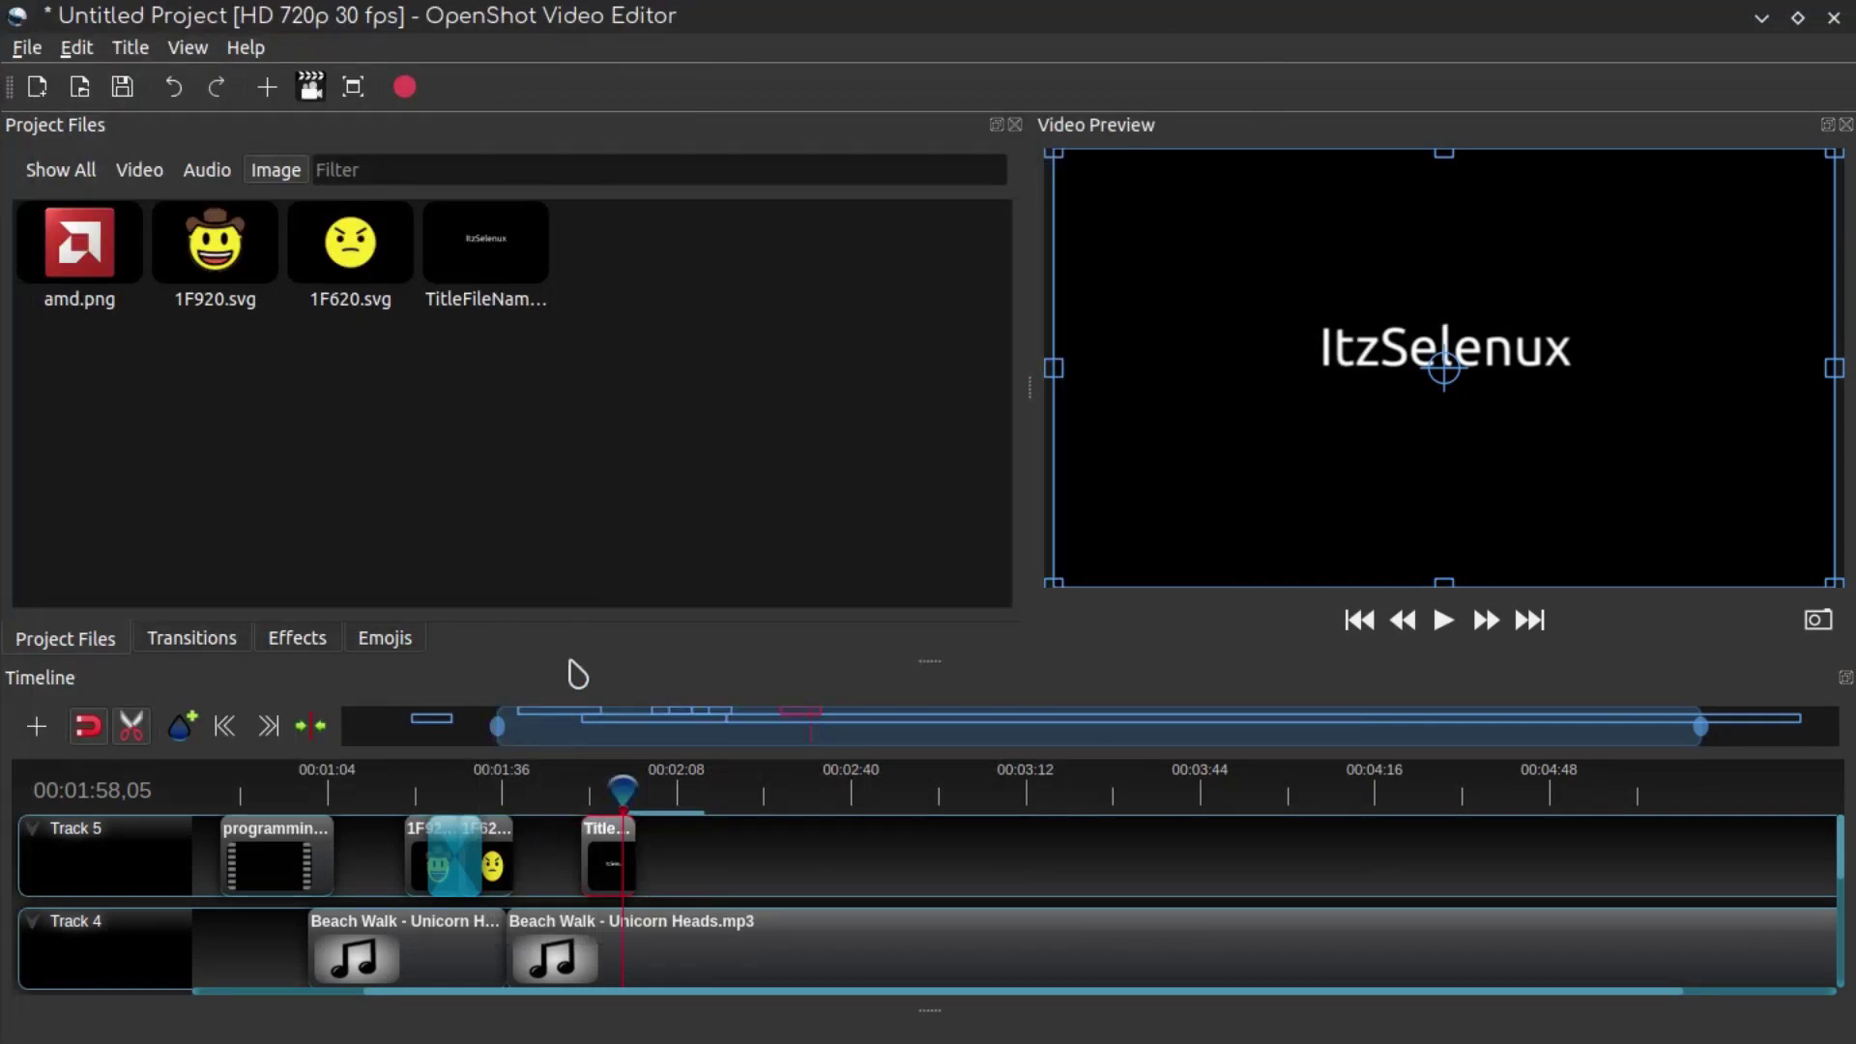
click(849, 530)
Reopen Preferences and look through the default profile, playback audio device and audio channel lists
click(83, 47)
click(126, 177)
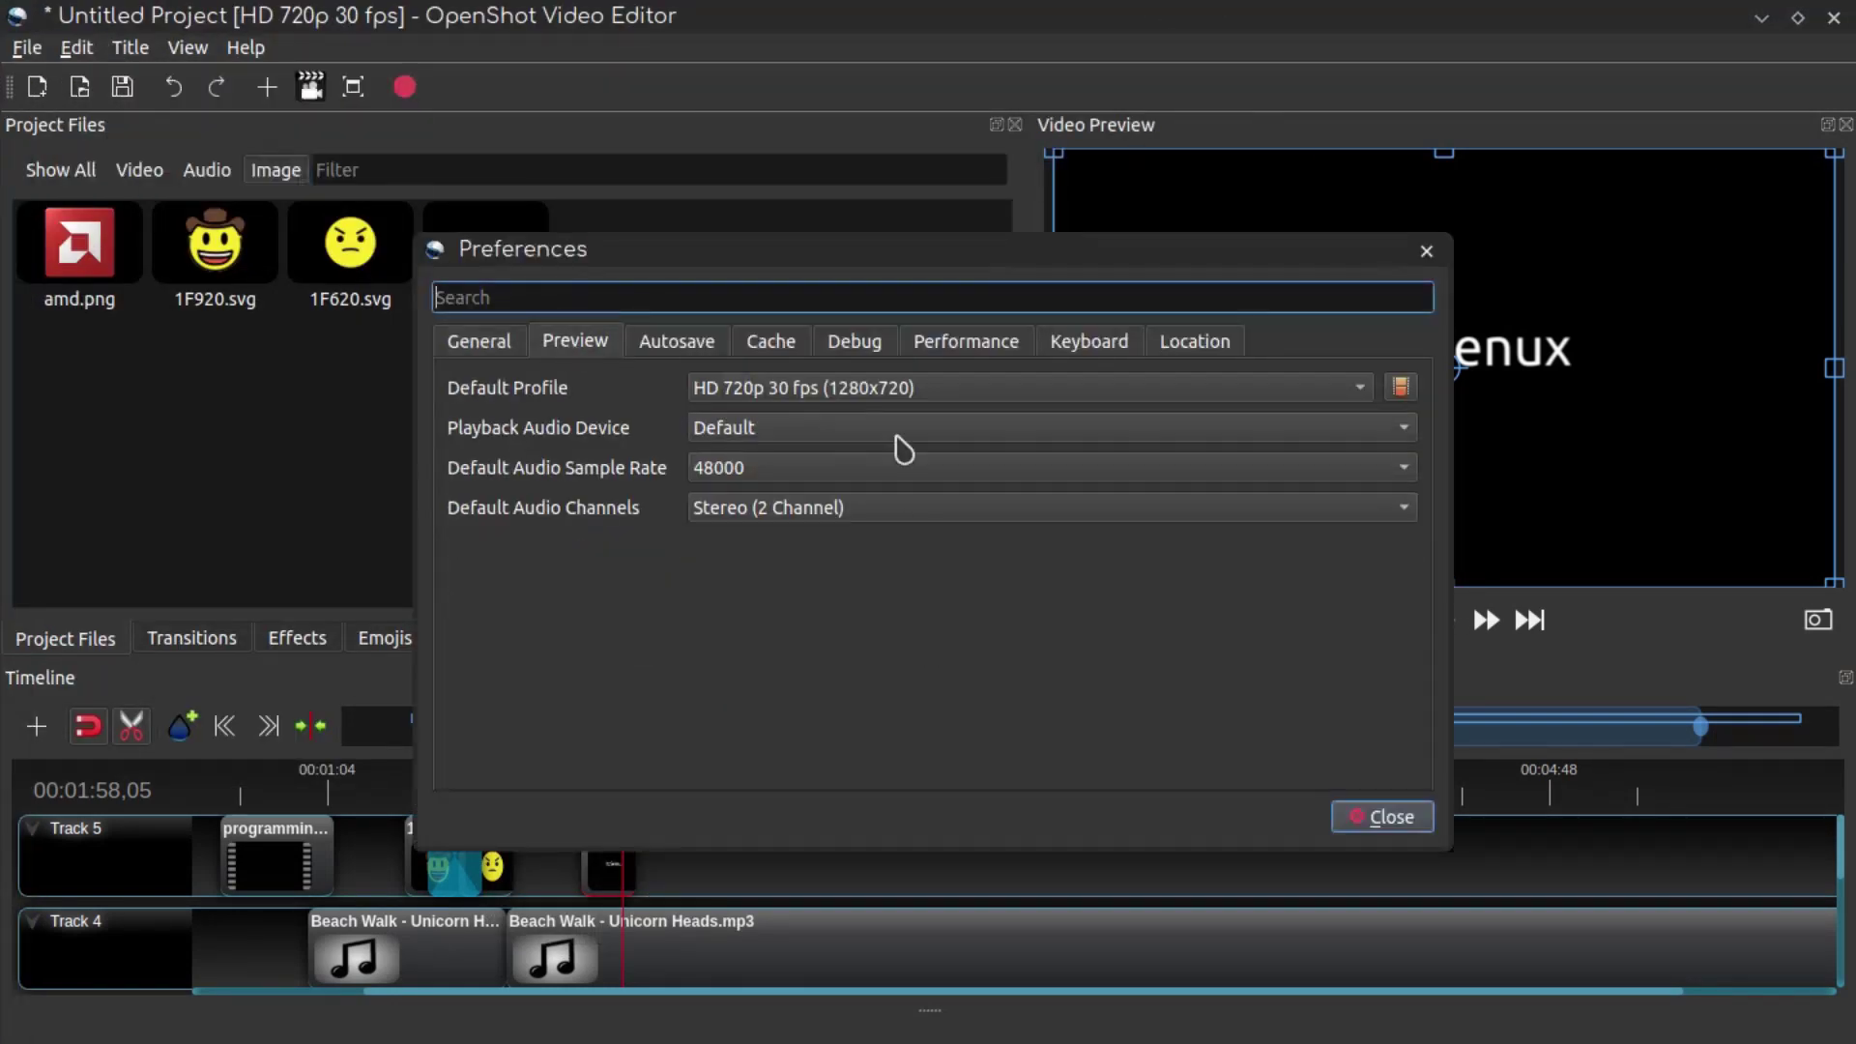
click(912, 386)
click(1045, 427)
click(561, 645)
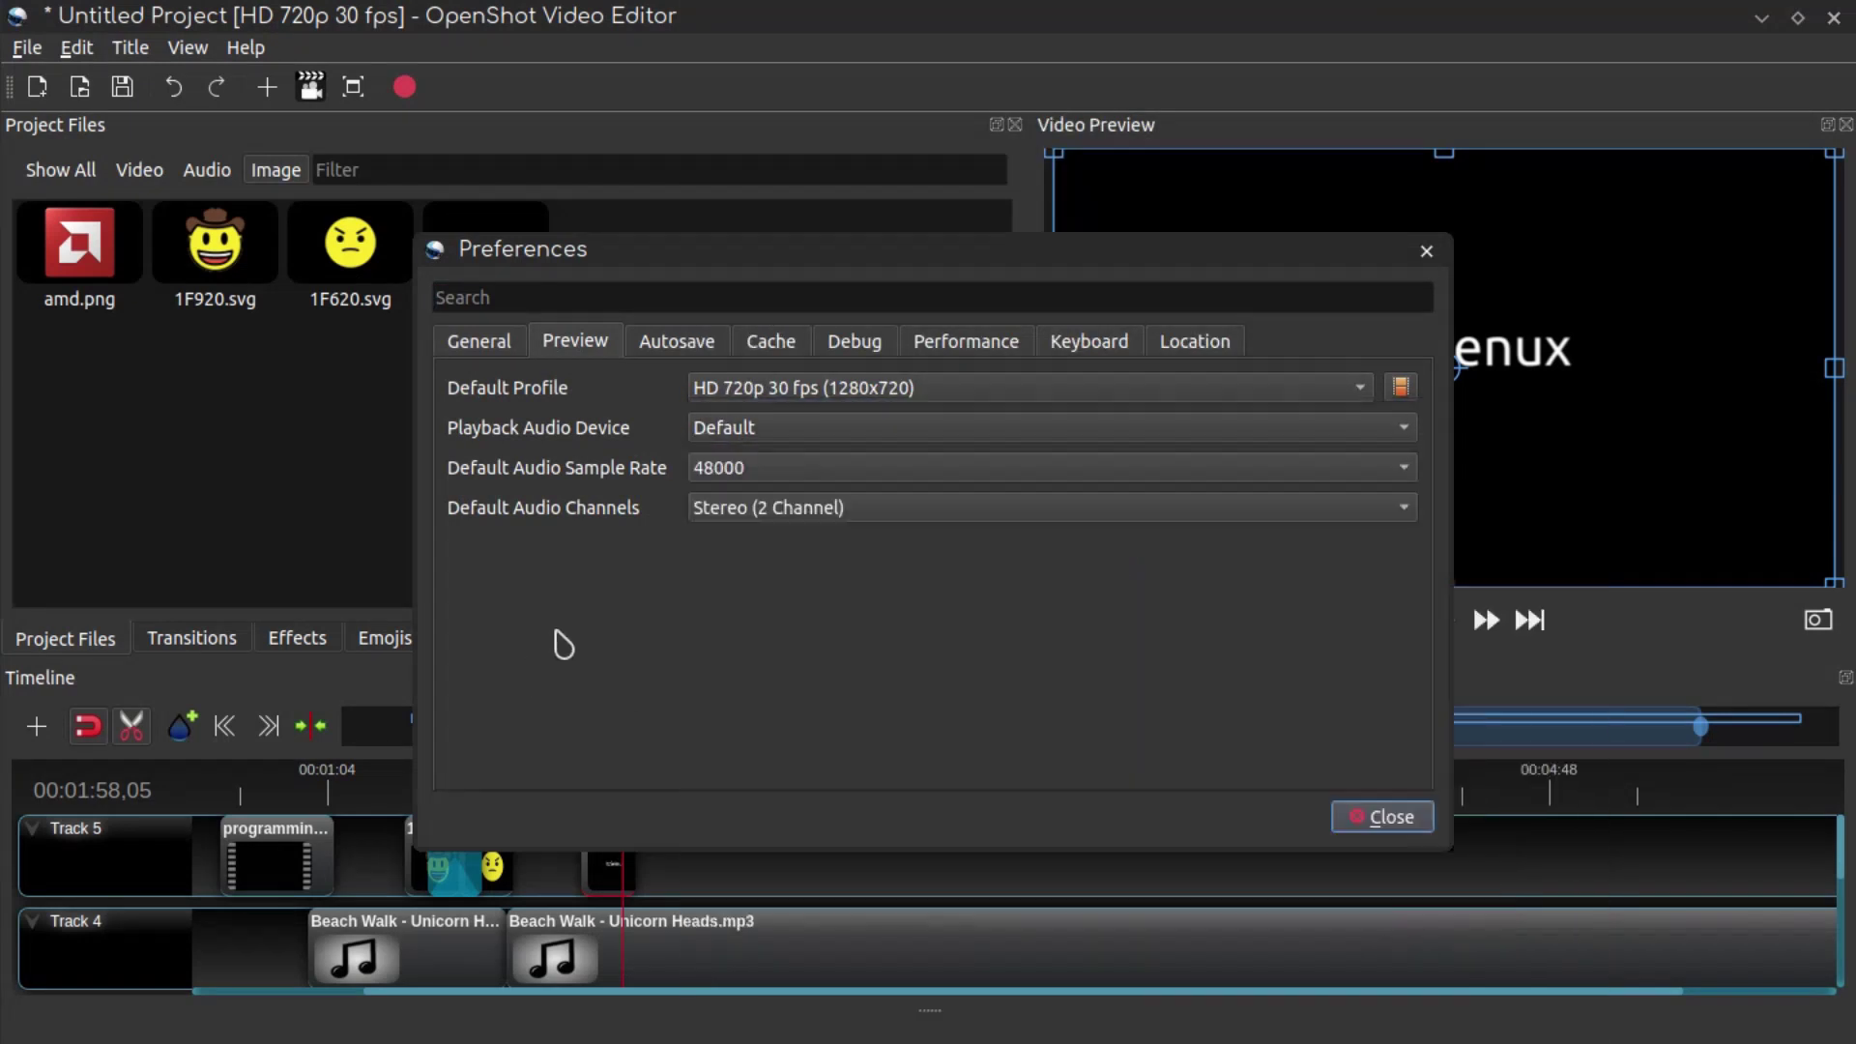
click(773, 508)
Browse the Autosave, Cache, Debug and Performance preference tabs
click(677, 341)
click(771, 340)
click(855, 340)
click(966, 340)
Try Linux VA-API hardware decoding, turn acceleration back off, then view the keyboard shortcut and folder location tabs
click(880, 390)
click(851, 420)
click(842, 391)
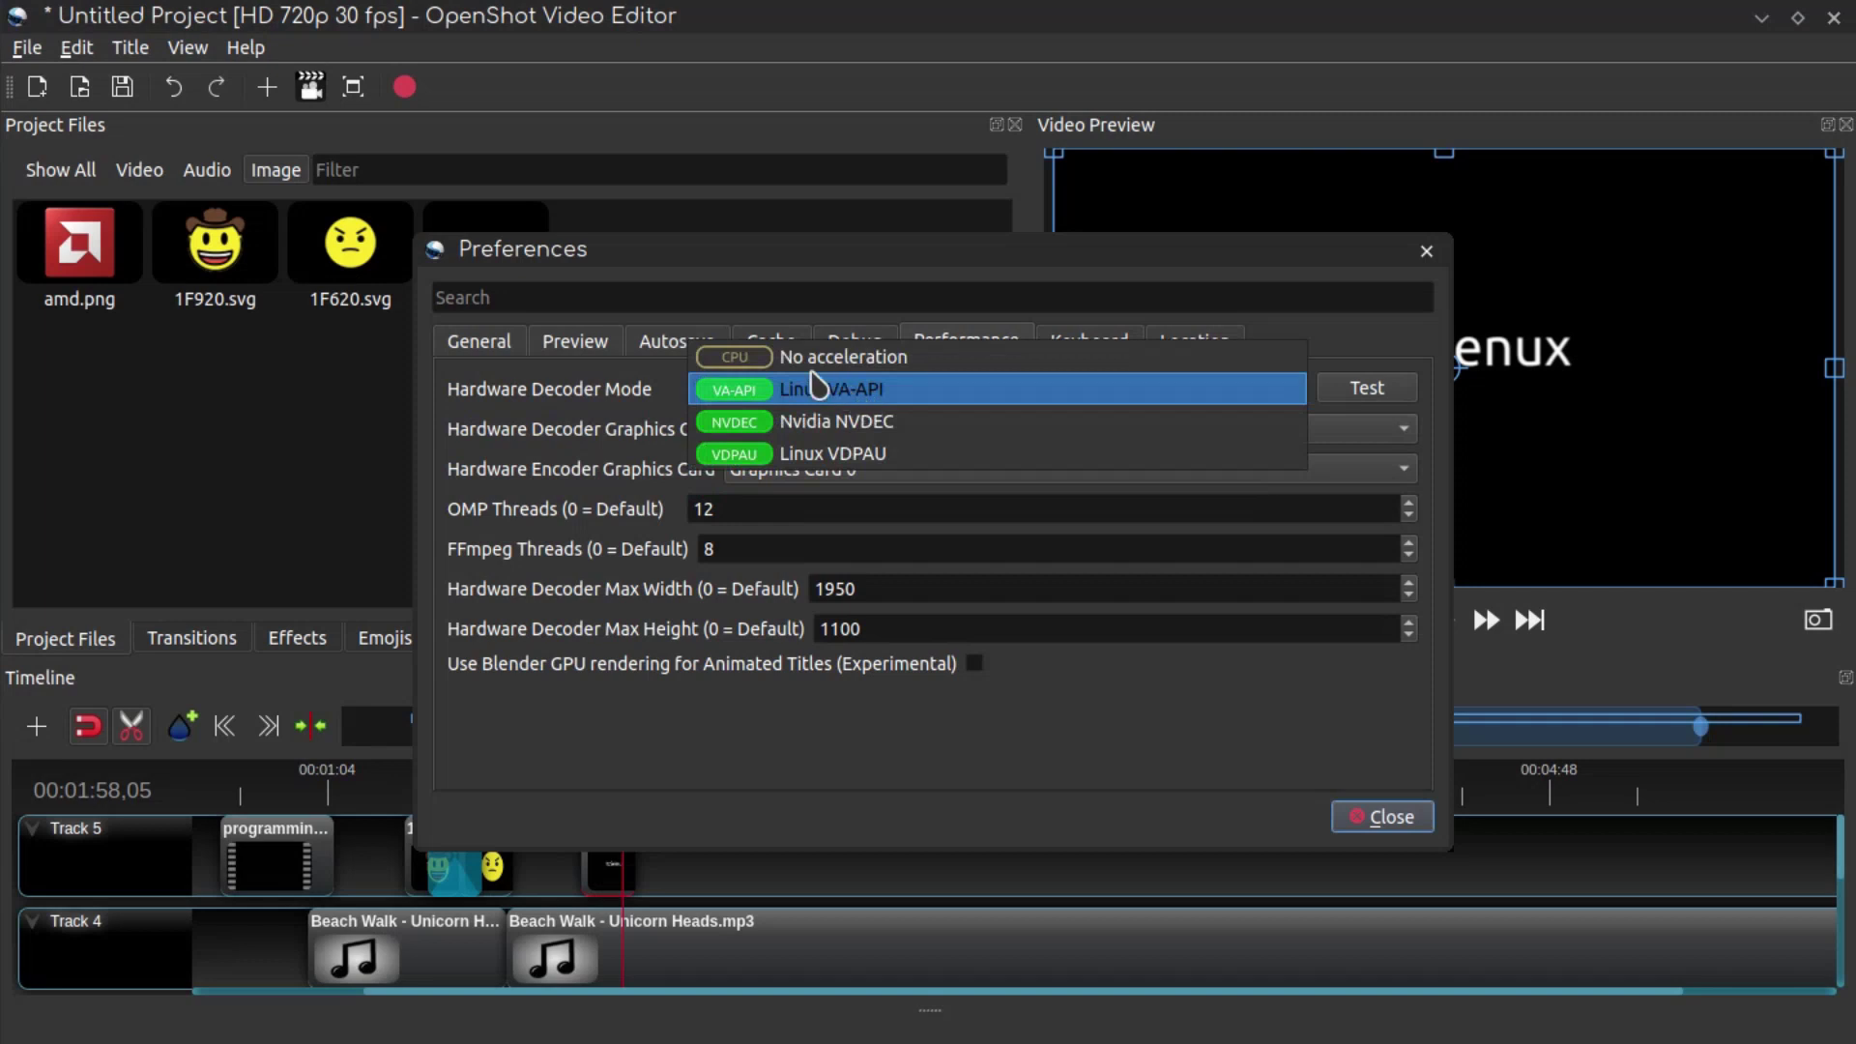
click(841, 357)
click(841, 428)
click(626, 452)
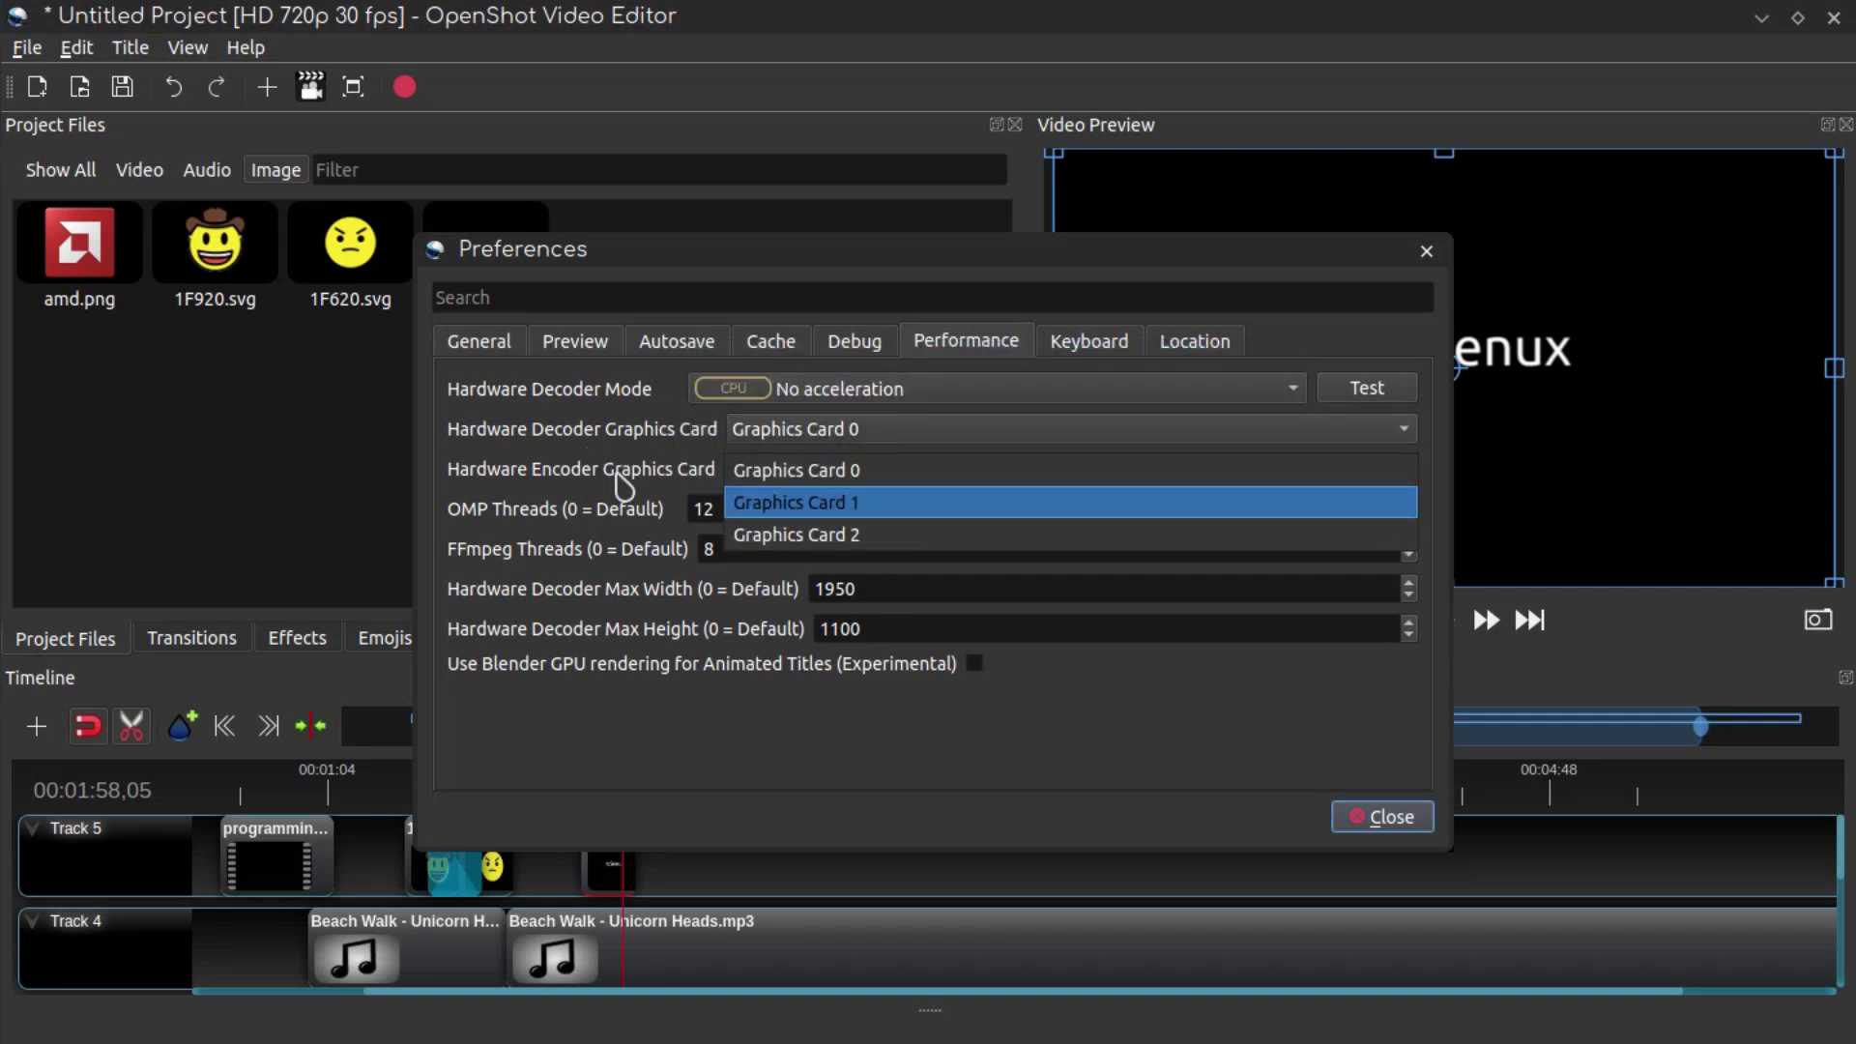
click(619, 483)
click(1089, 340)
click(1195, 340)
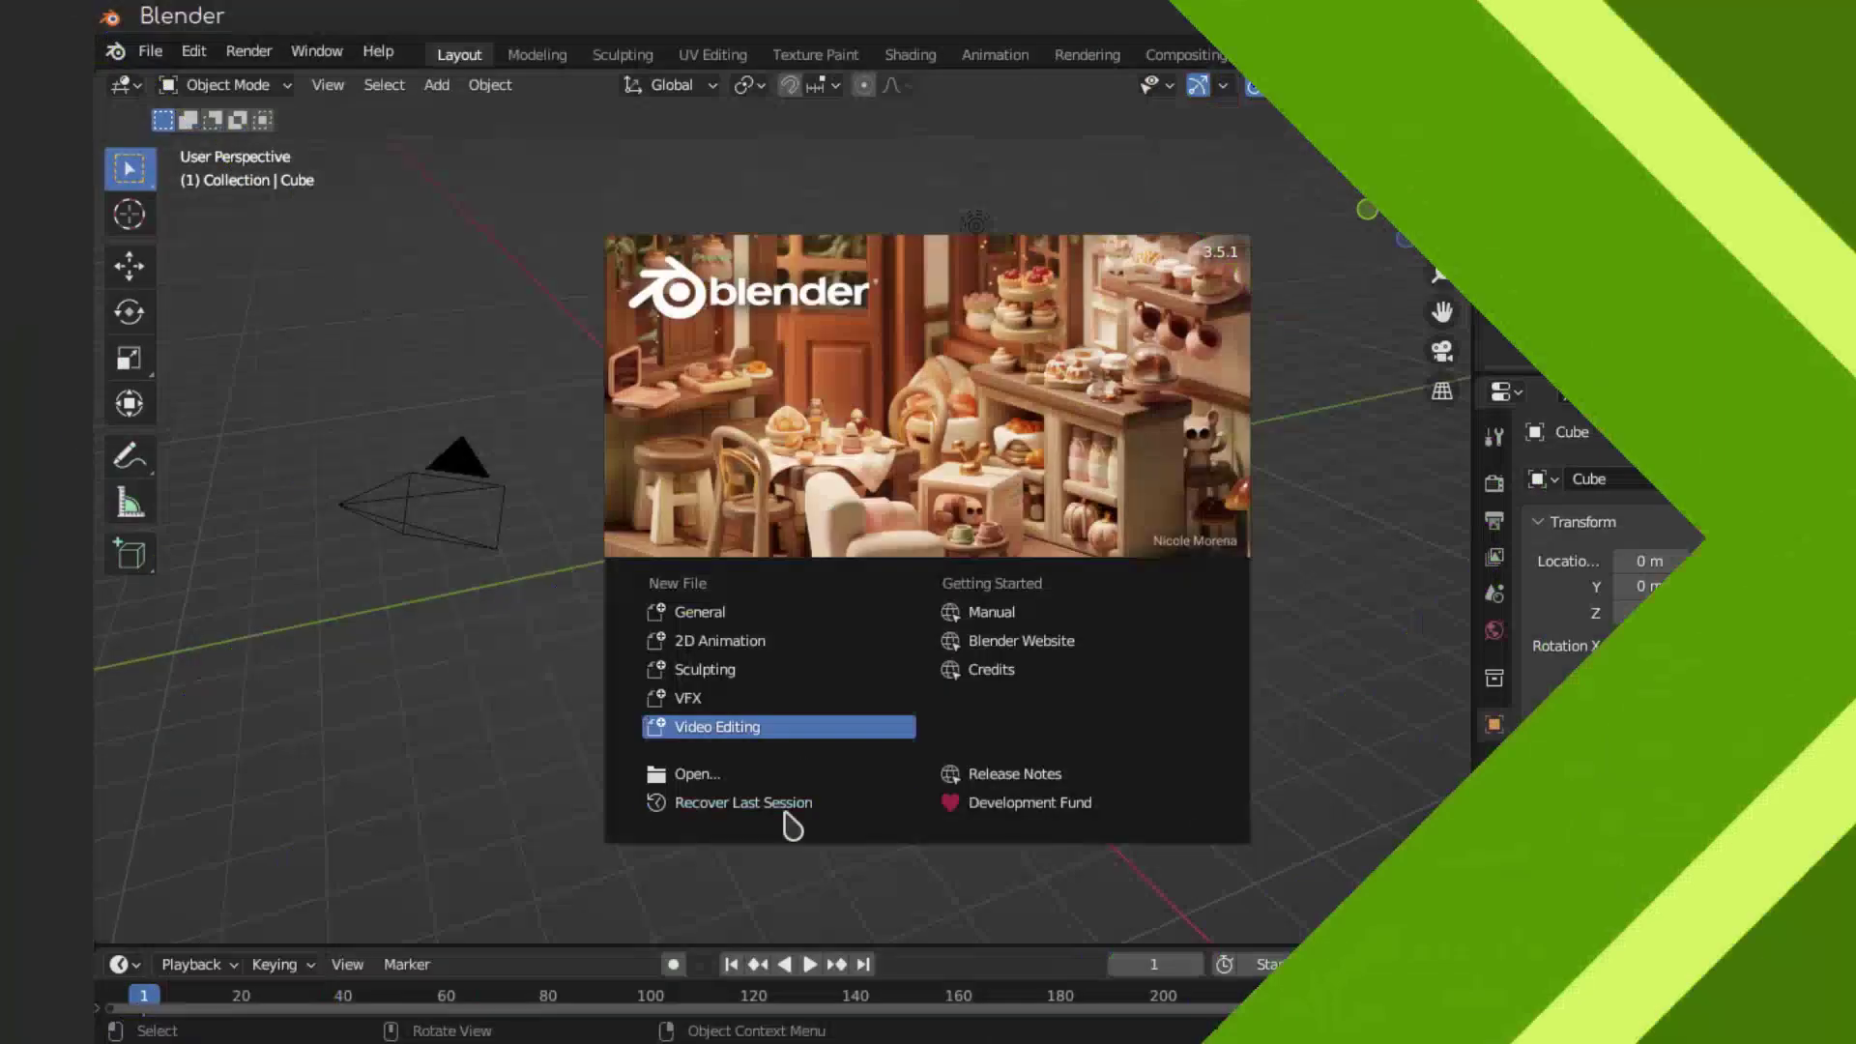
Start a Video Editing project and bring intro.mp4 from the File Browser into the sequencer
click(764, 727)
scroll(294, 429, down, 5)
scroll(294, 428, down, 5)
scroll(295, 430, down, 3)
drag(263, 351, 332, 788)
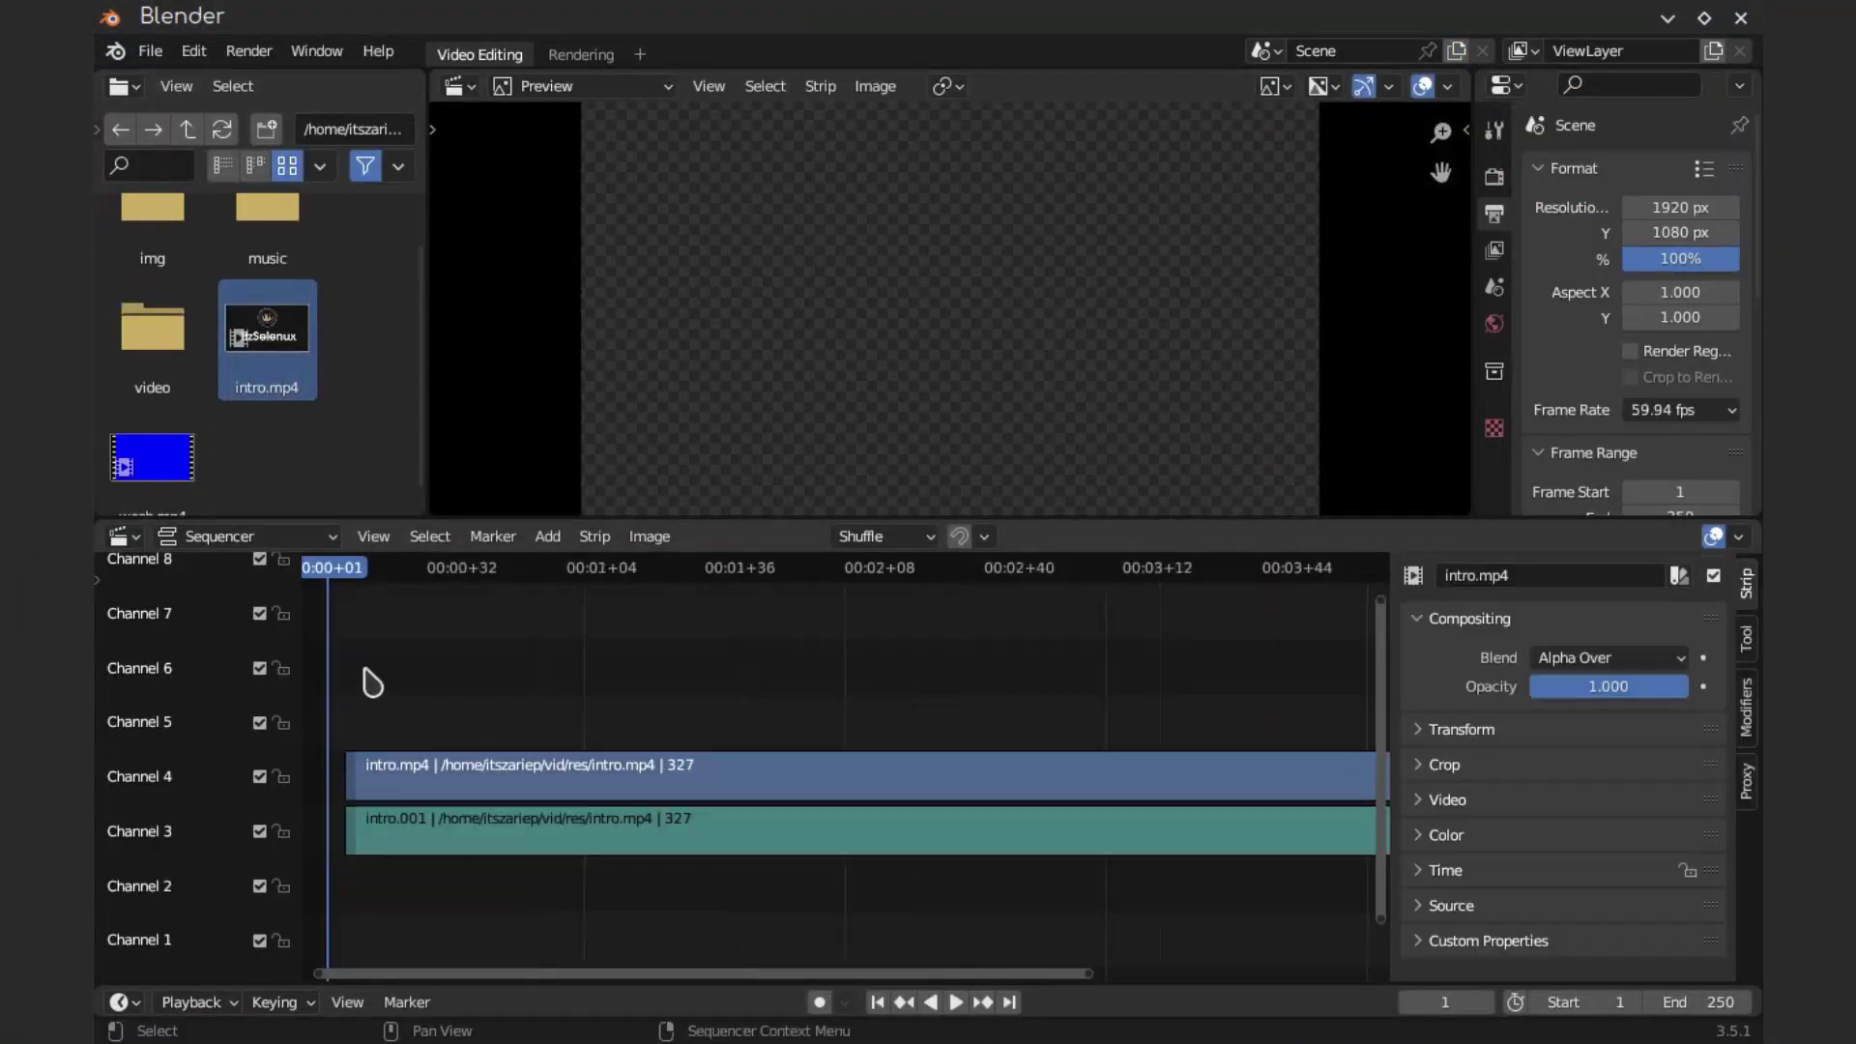
key(Home)
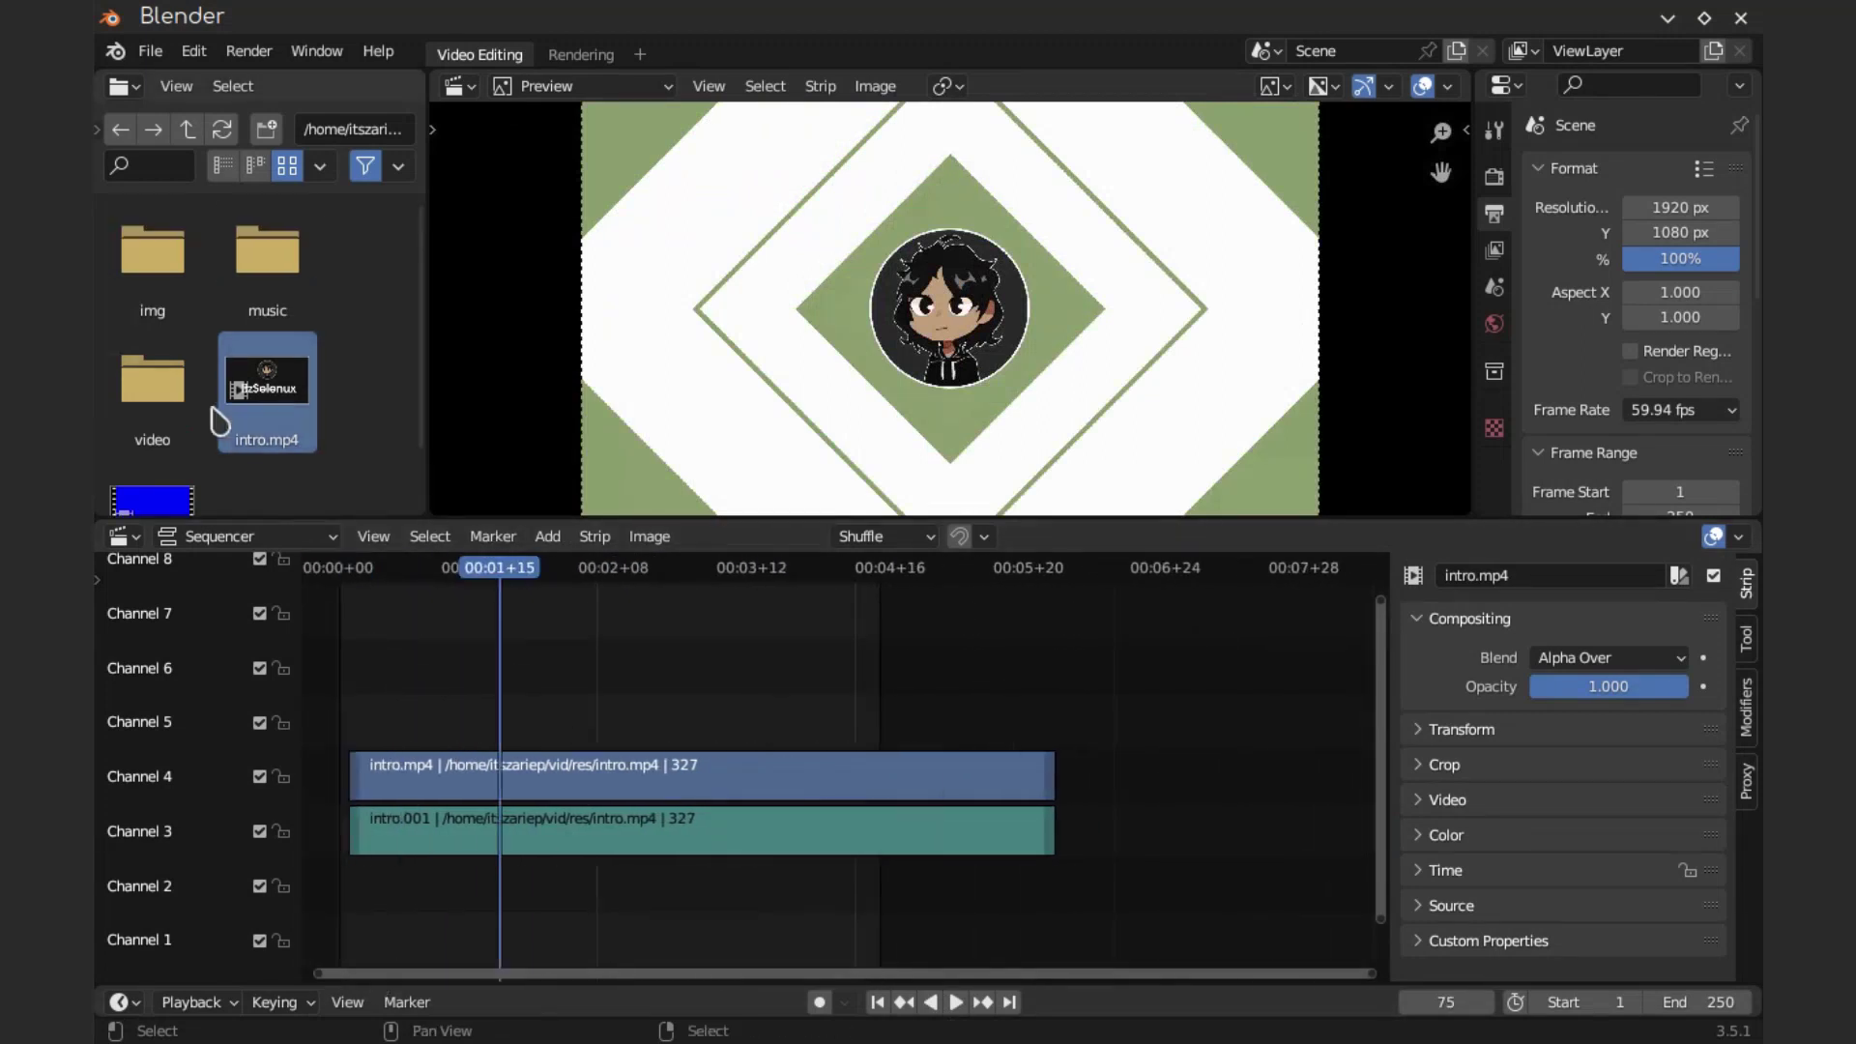
Open the img folder, move to the DEB image frame, show tool options, and return to frame 65
double_click(152, 242)
click(1090, 569)
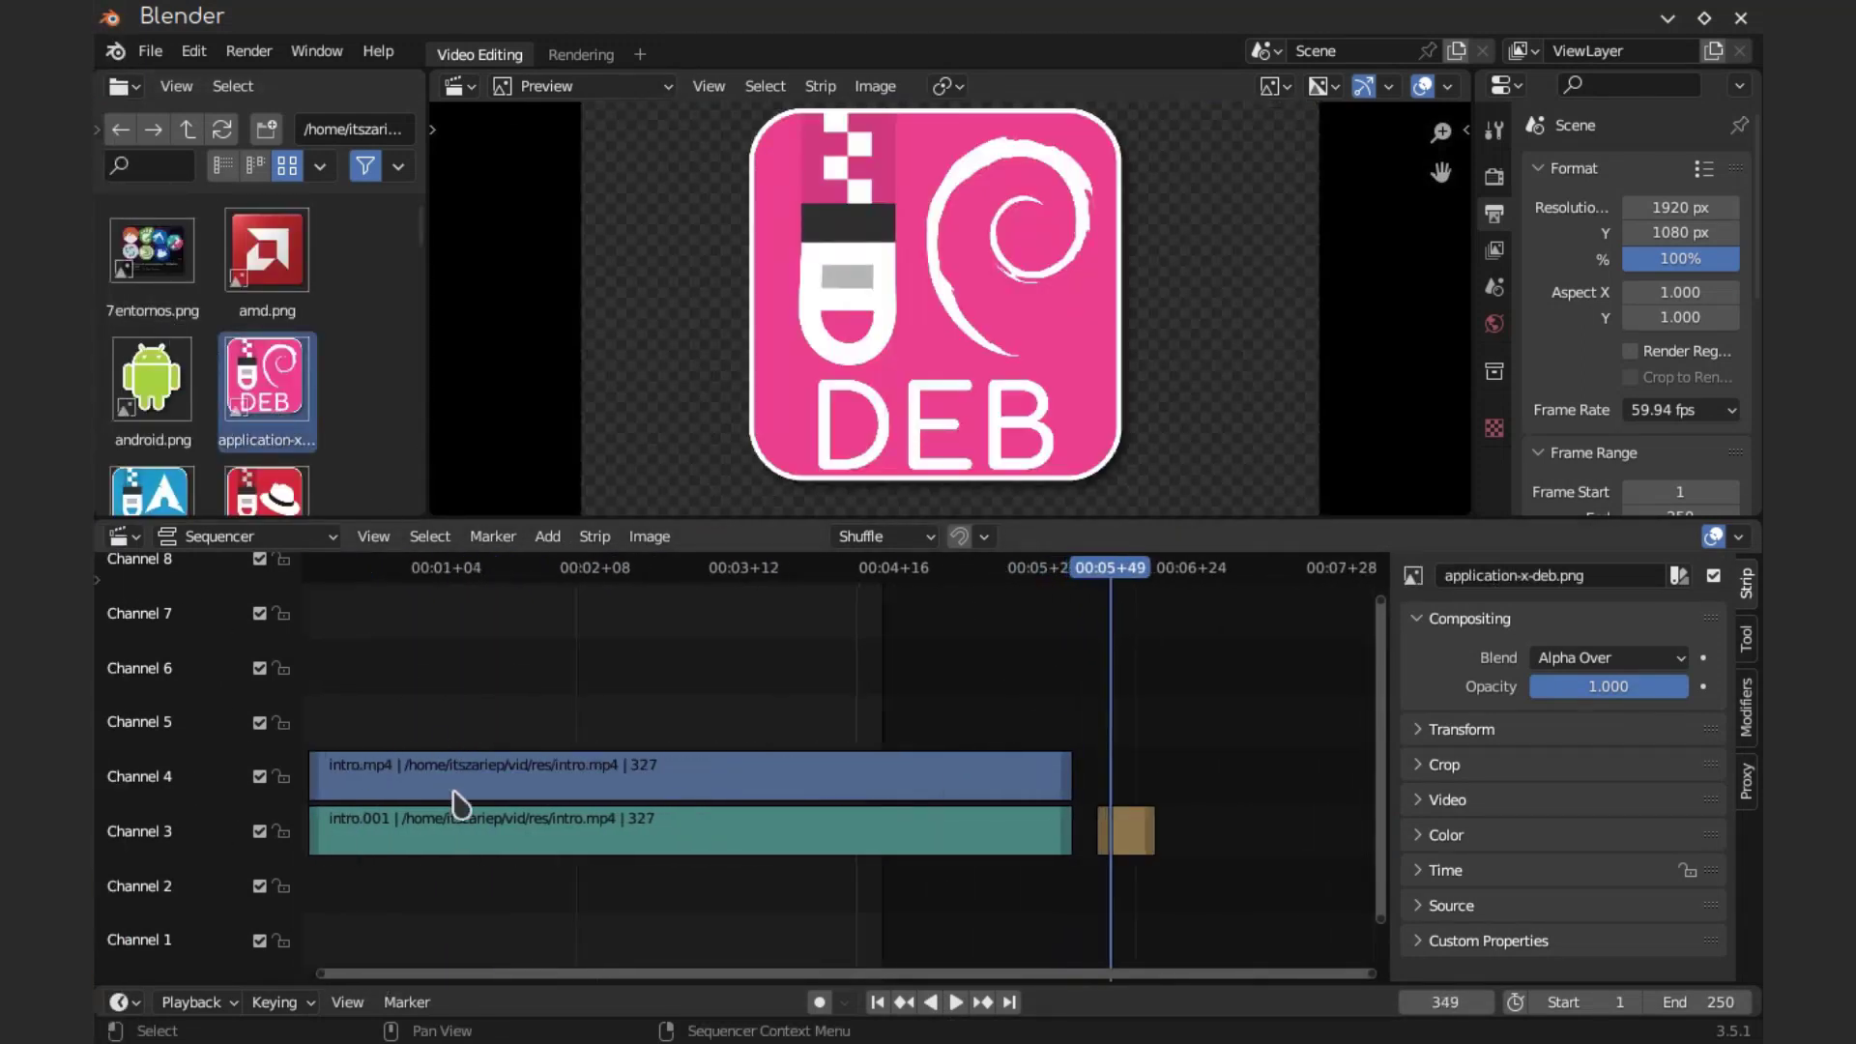
click(98, 580)
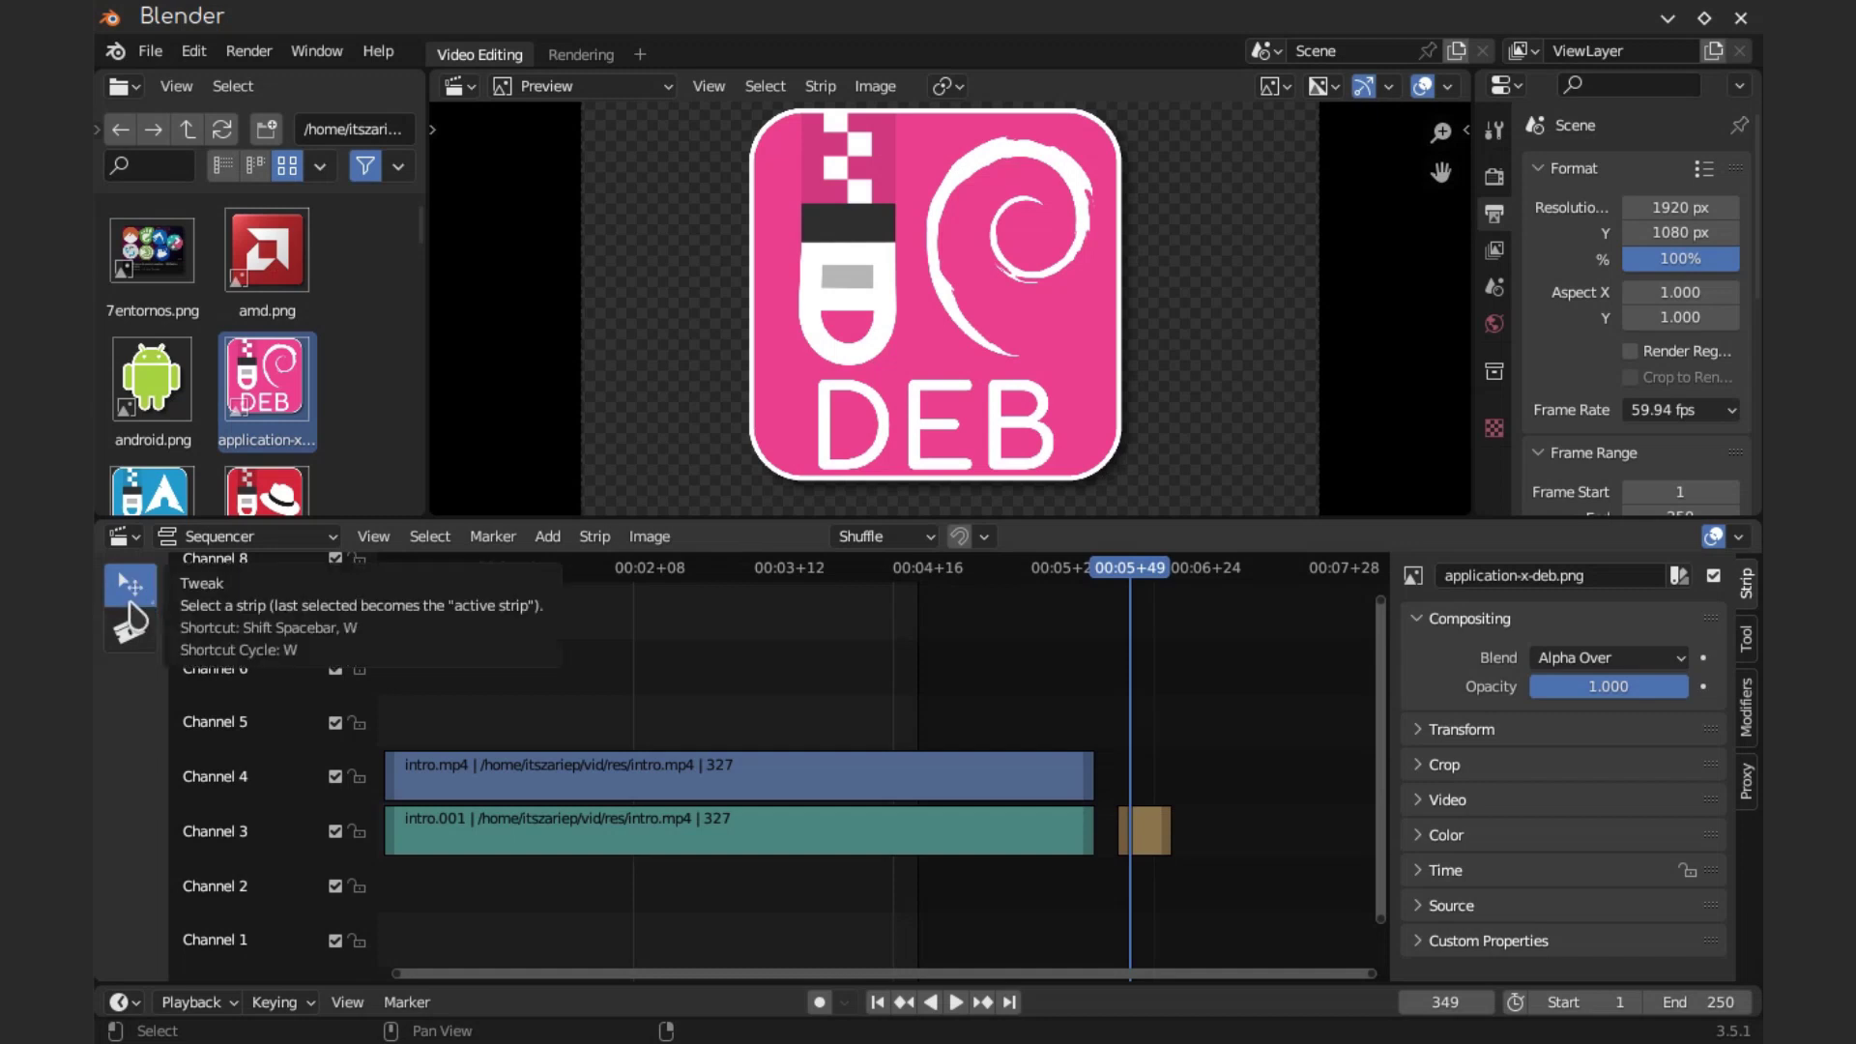
click(514, 568)
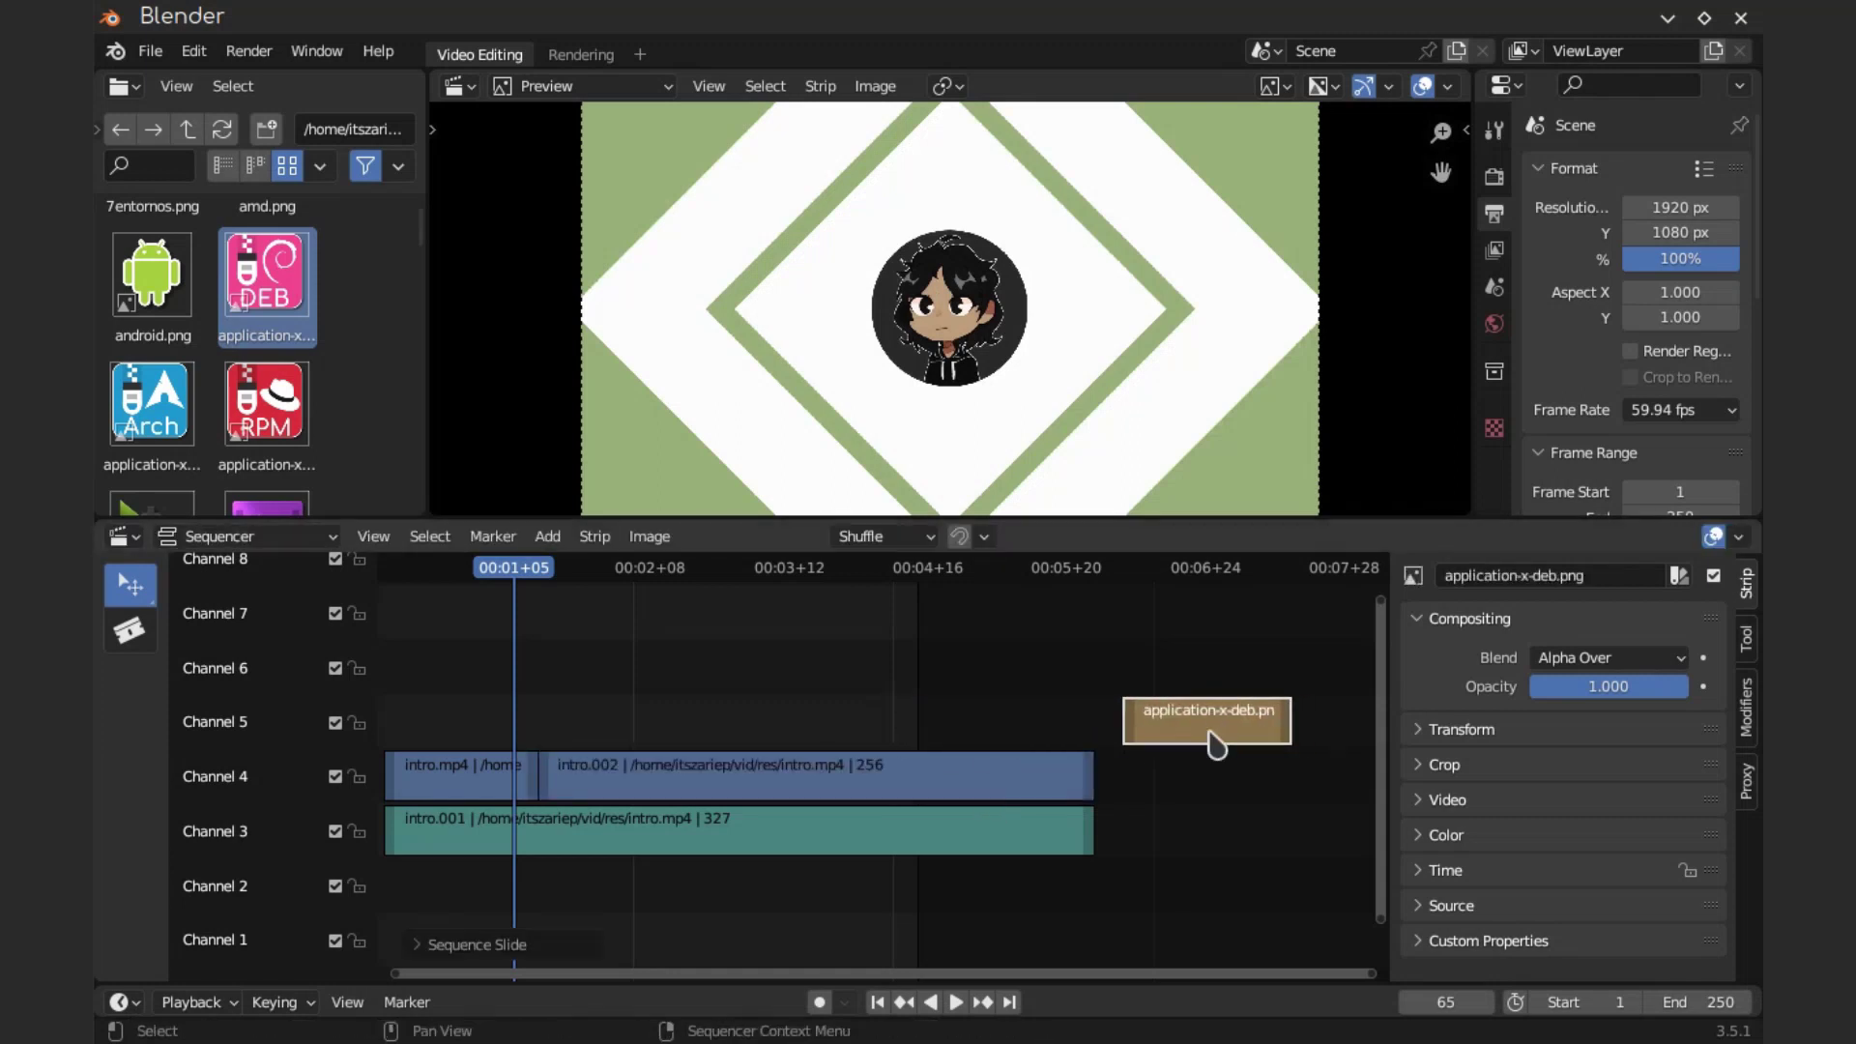
Select the DEB image strip at 00:06+23, then adjust its Position X and rotation
click(1203, 569)
click(1462, 729)
scroll(1566, 735, down, 2)
click(1592, 696)
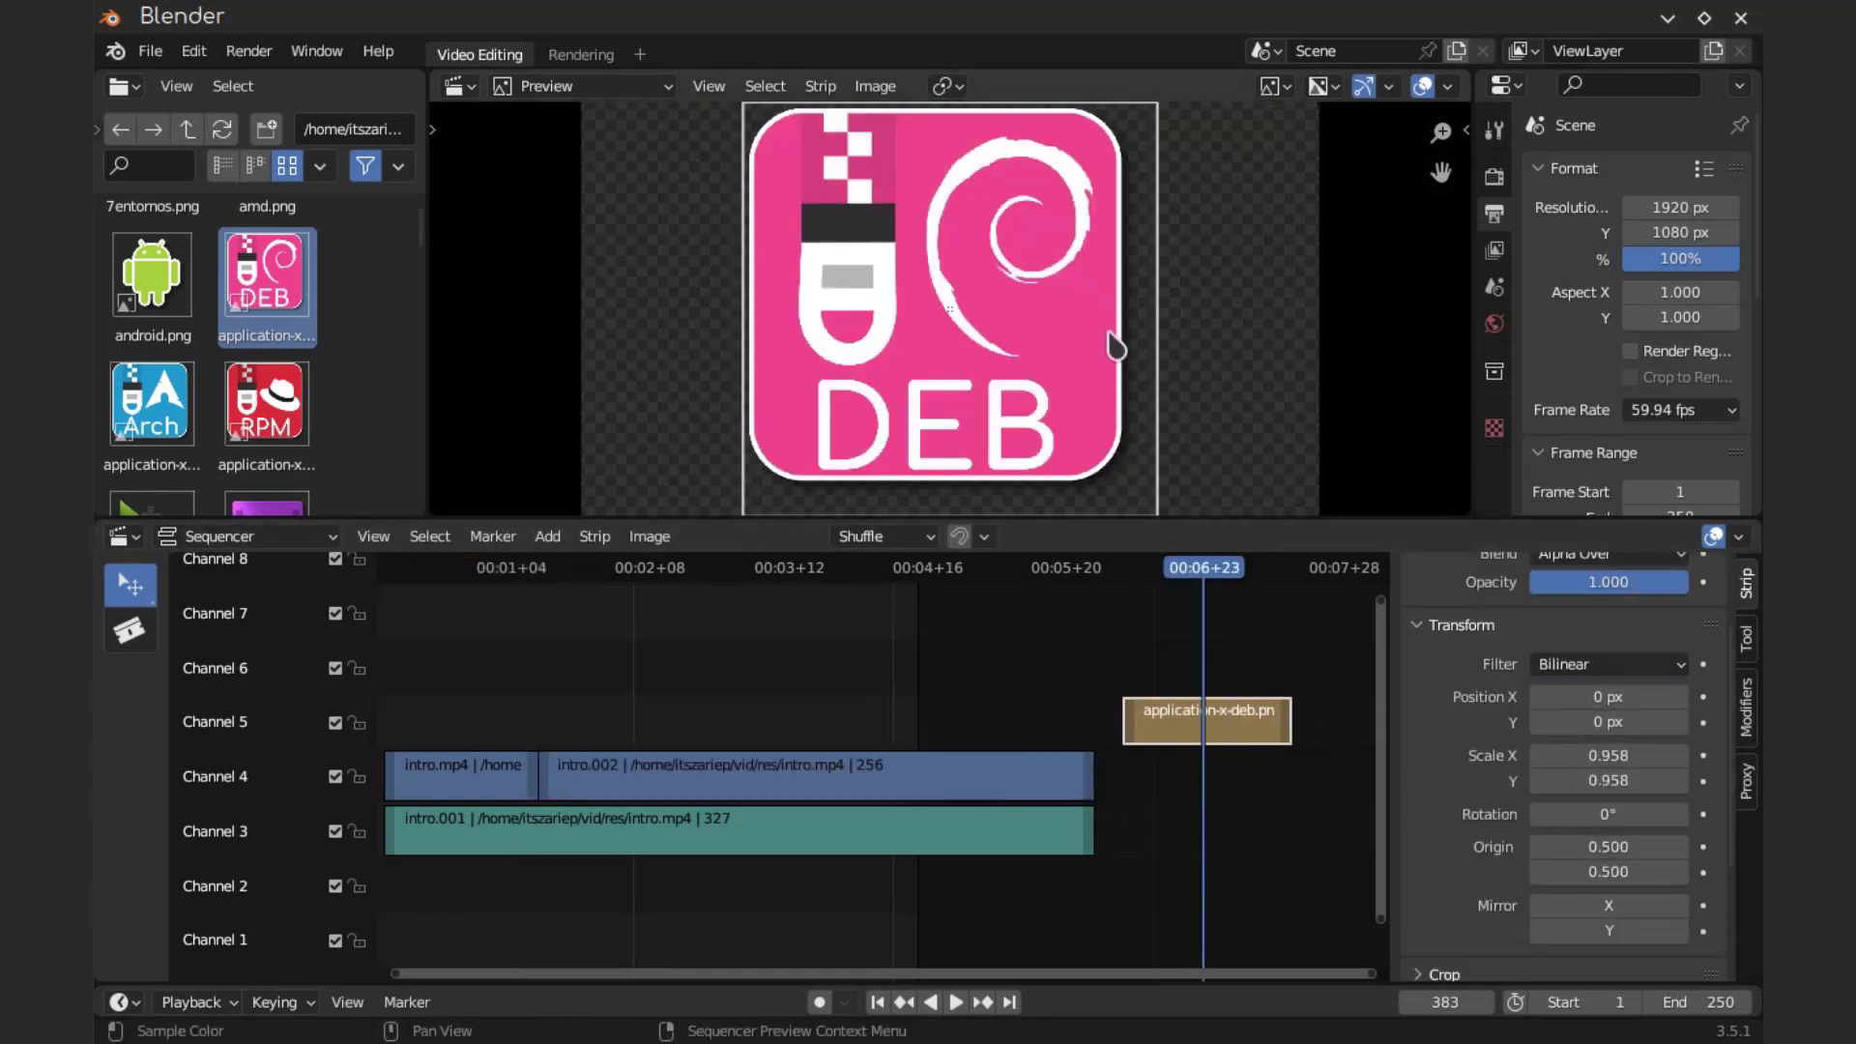
scroll(1567, 735, down, 1)
drag(1682, 646, 1608, 675)
mouse_move(1608, 762)
mouse_down()
mouse_move(1643, 762)
mouse_move(1625, 759)
mouse_move(1644, 788)
mouse_up()
Flip the DEB image vertically and crop 136 px off its left side
scroll(1566, 774, down, 2)
click(1419, 851)
click(1607, 774)
click(1418, 817)
Raise the strip's colour saturation to 1.980, then add a custom property and undo it
click(1451, 880)
scroll(1574, 857, down, 2)
click(1448, 892)
scroll(1448, 888, down, 5)
scroll(1447, 892, down, 5)
click(1508, 942)
click(1657, 957)
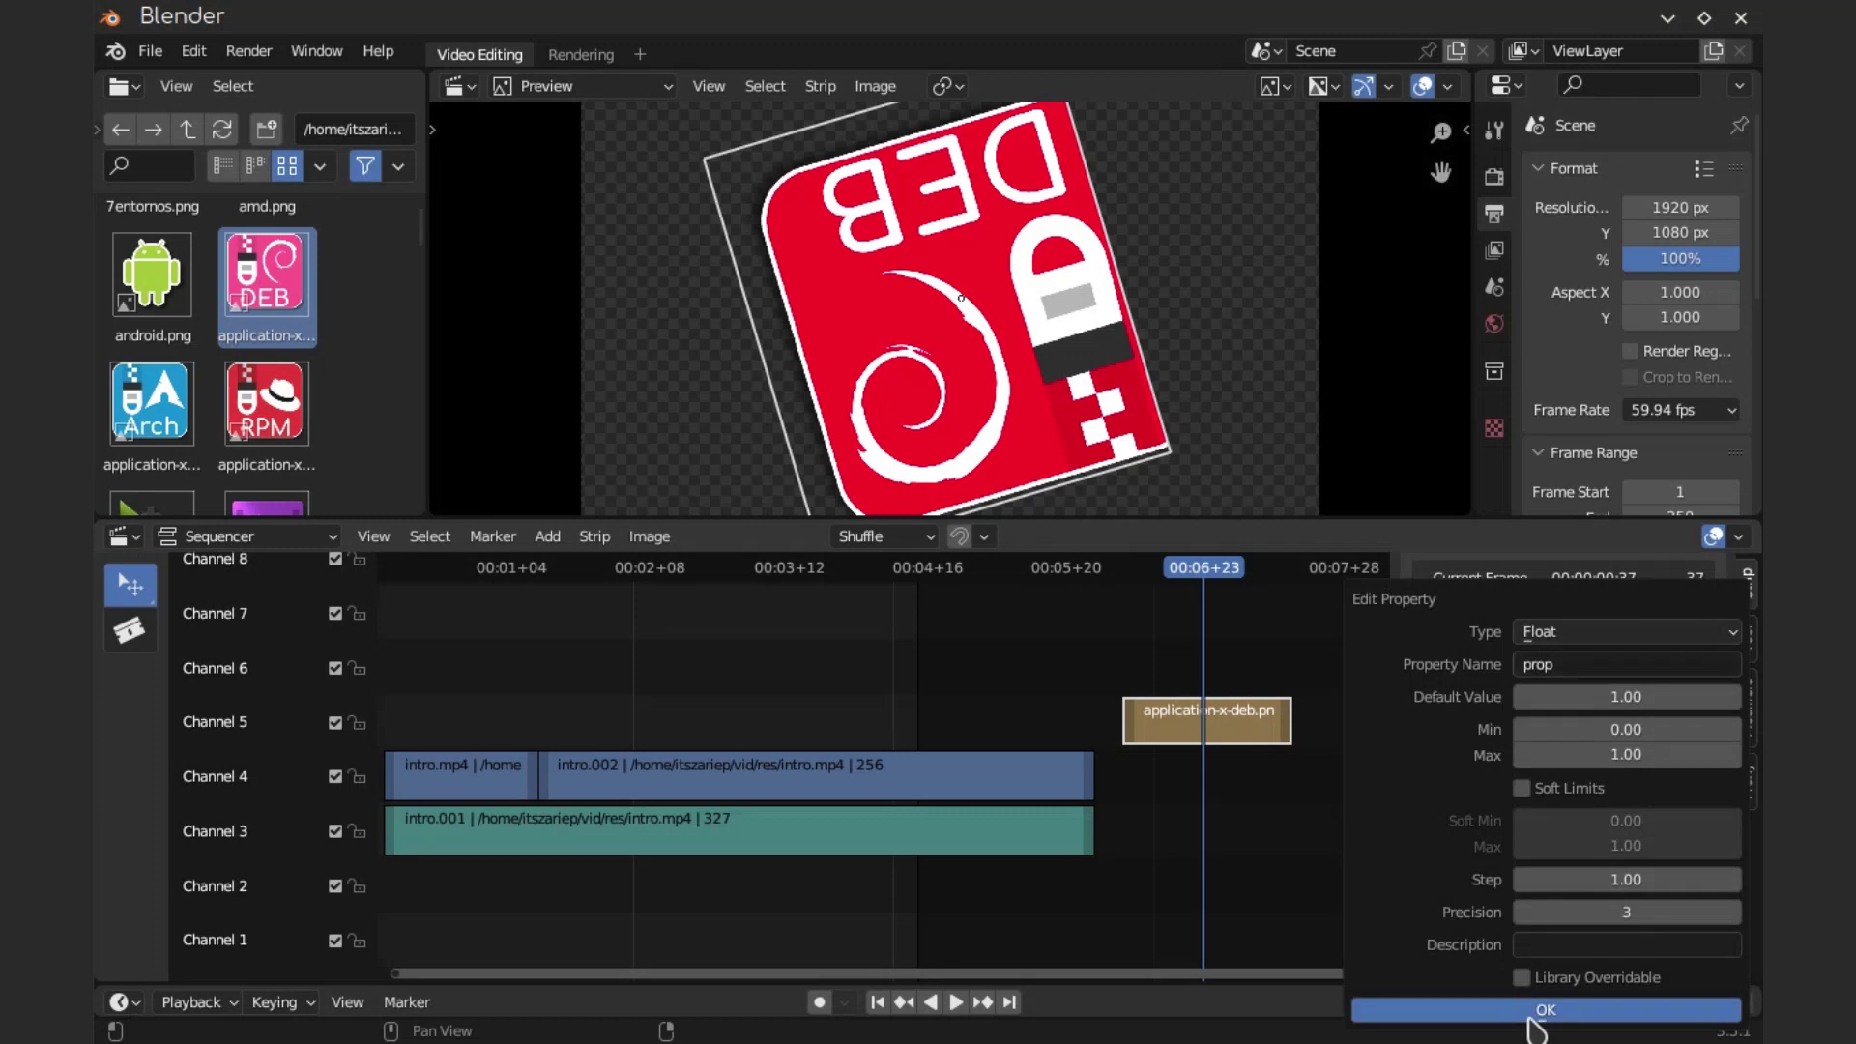
key(ctrl+z)
View the texture properties, then turn the sequencer area into an Image Editor
scroll(1499, 283, down, 10)
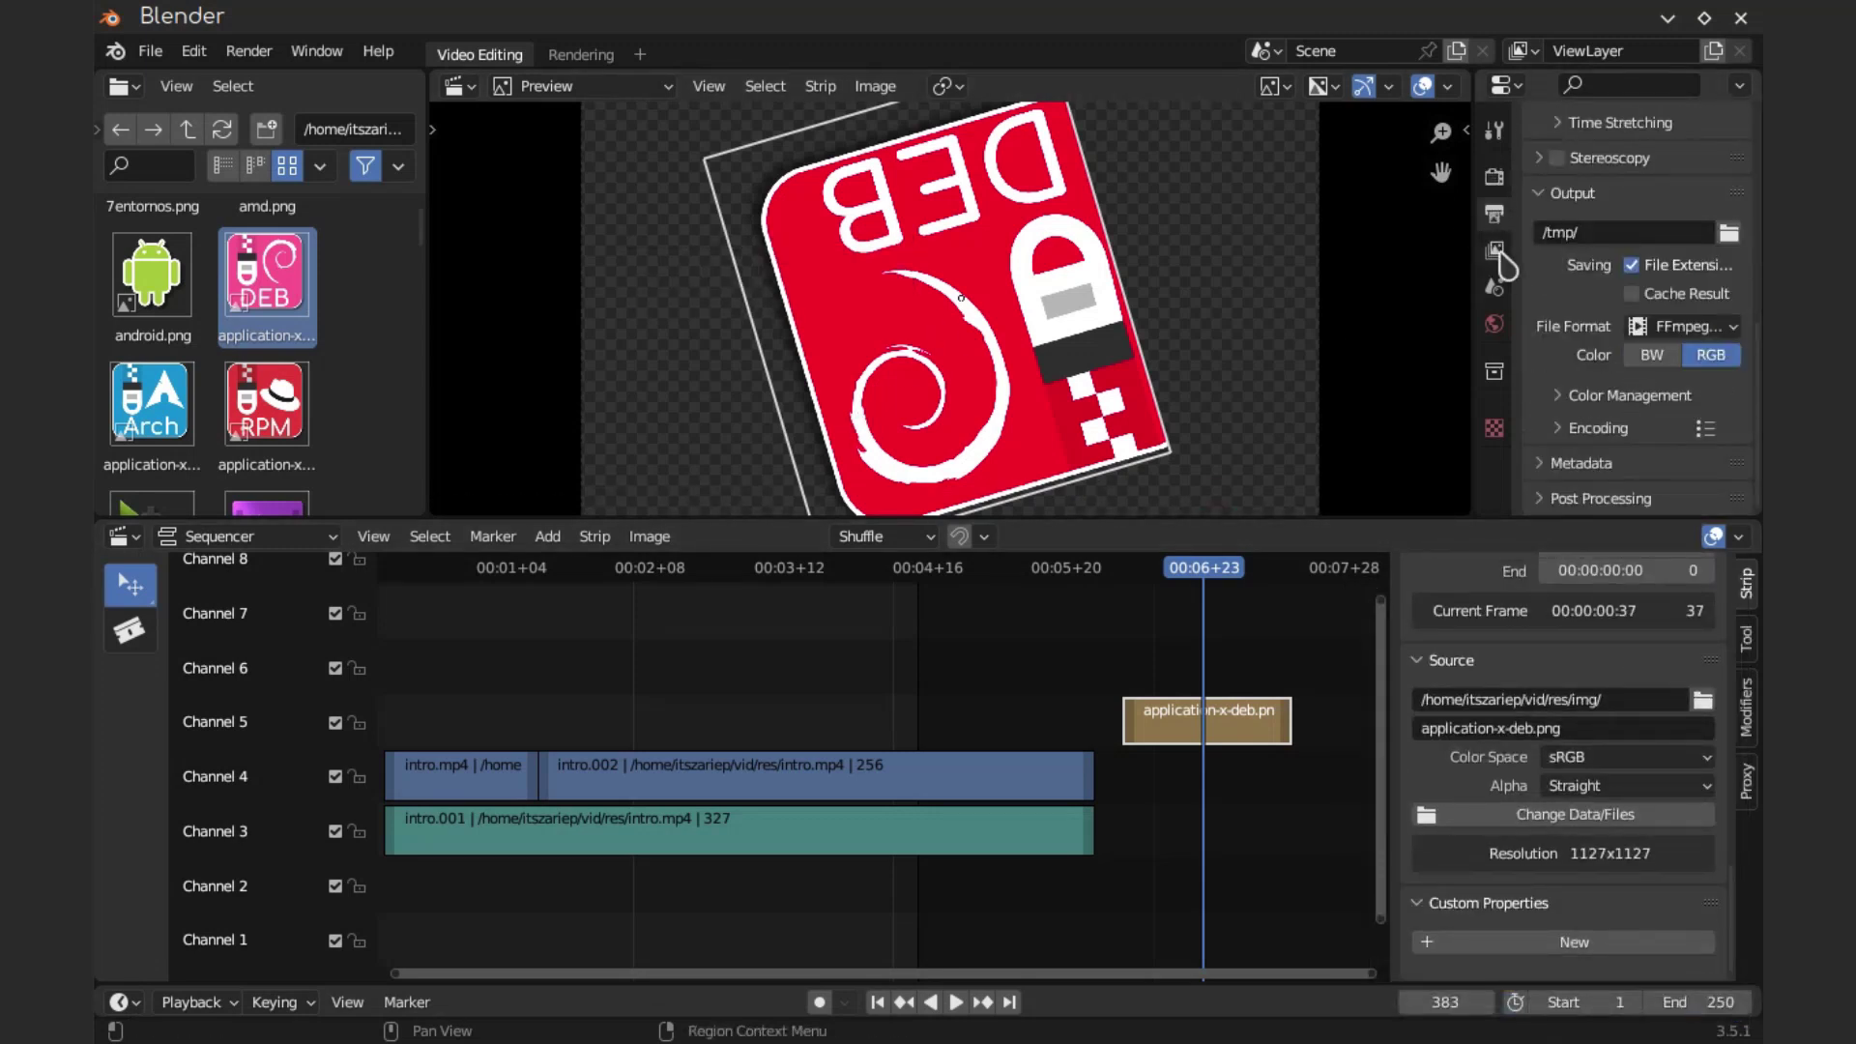
click(1495, 428)
scroll(266, 290, down, 2)
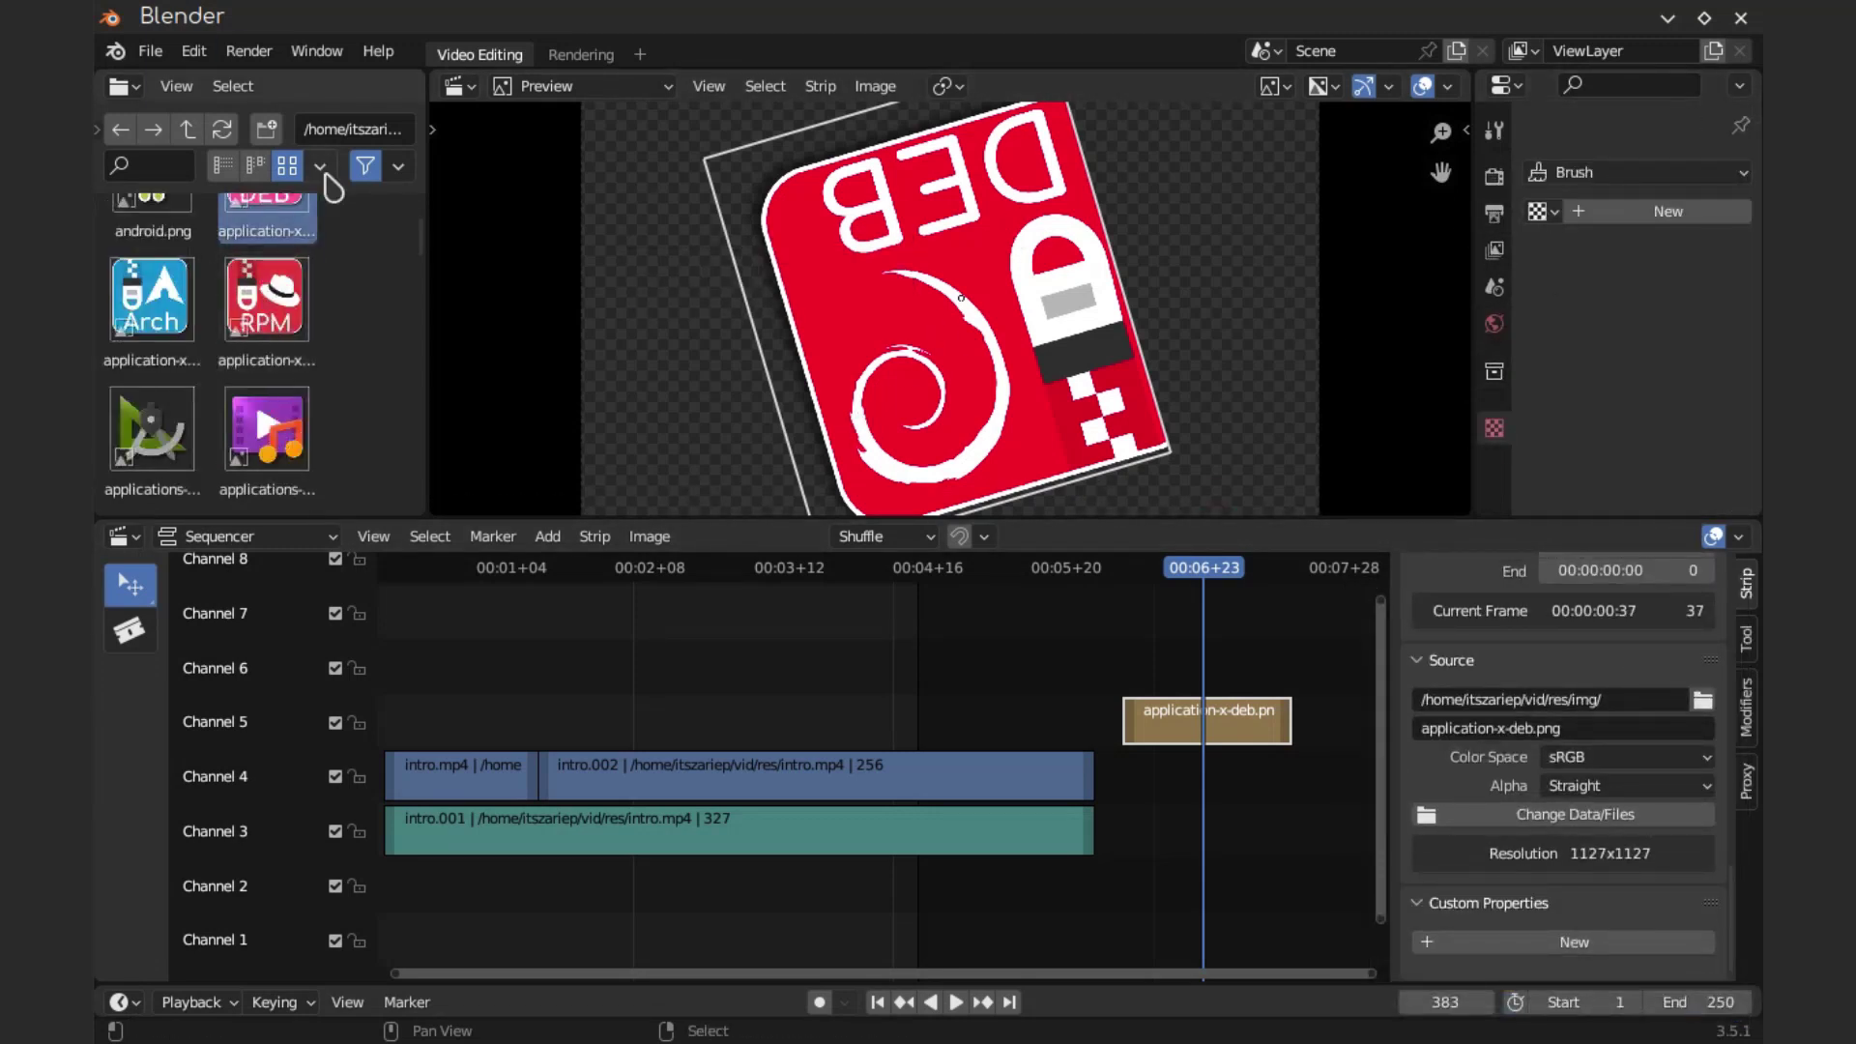
click(124, 536)
click(188, 638)
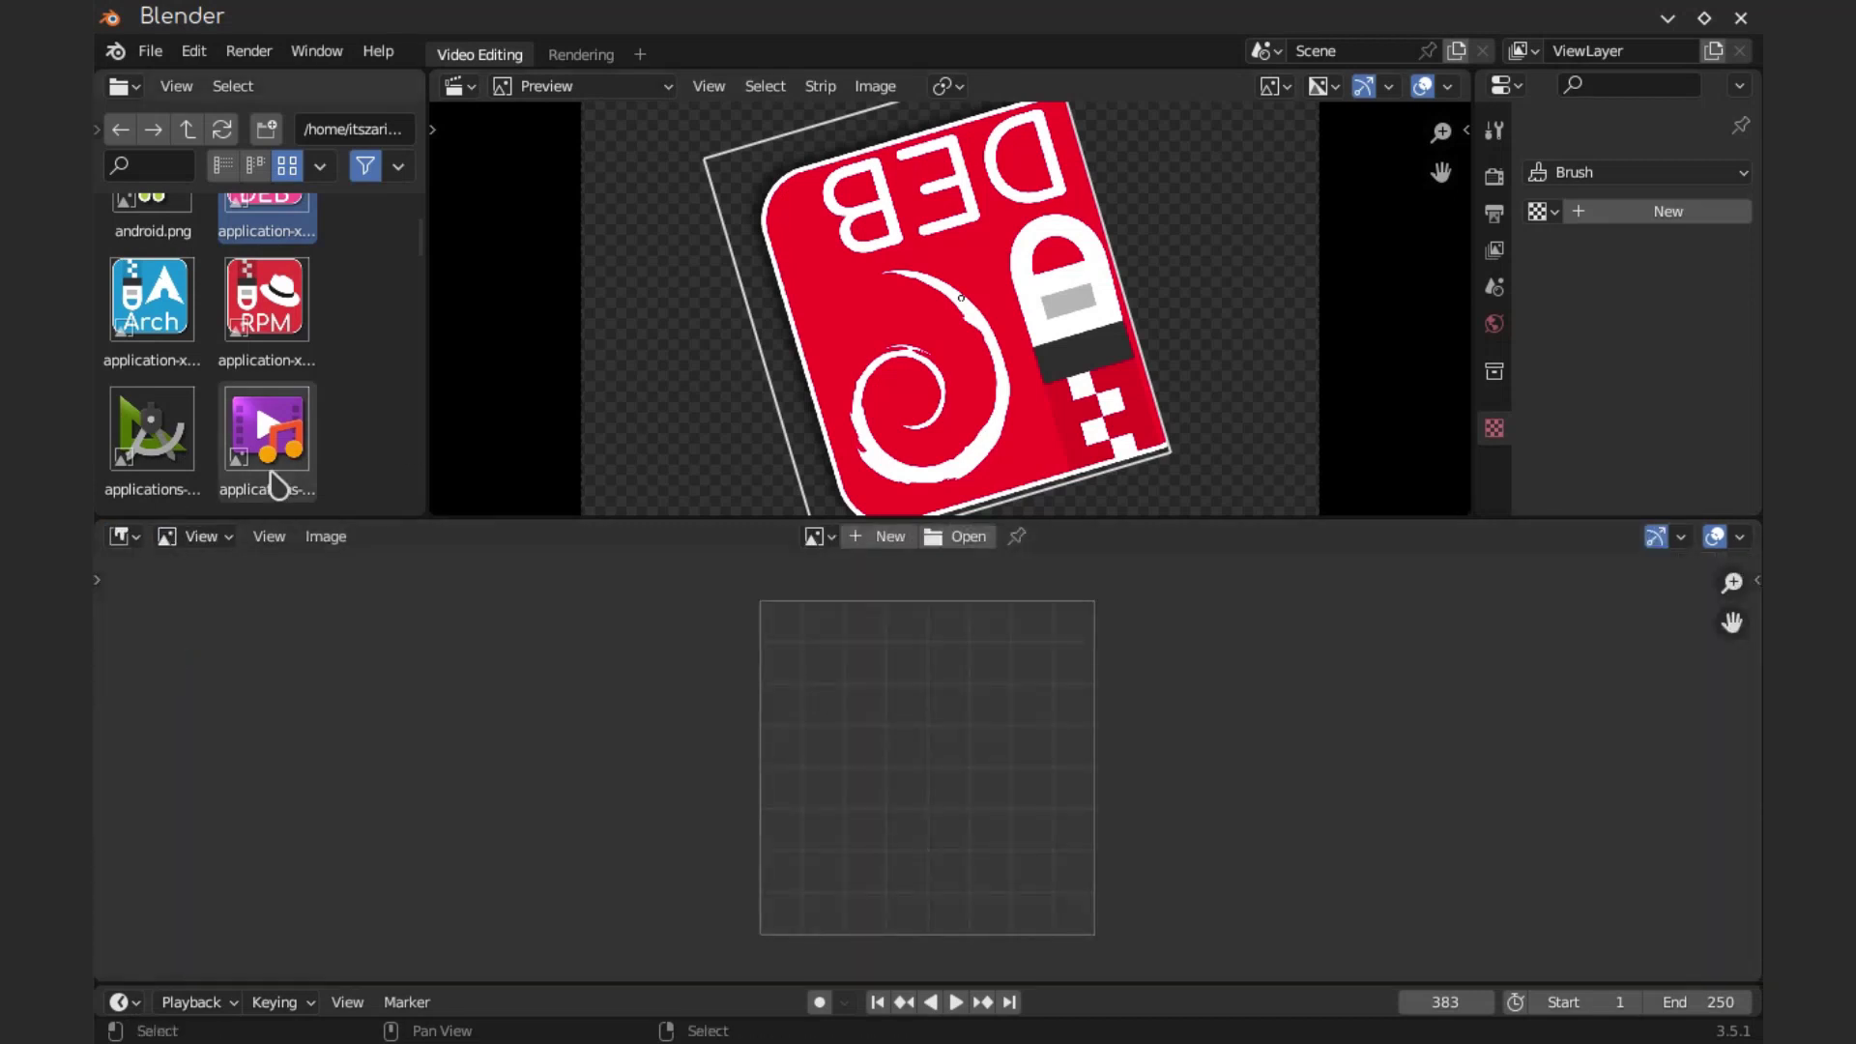
Load applications-multimedia.png into the Image Editor and show its sidebar colour scopes
drag(266, 430, 1112, 768)
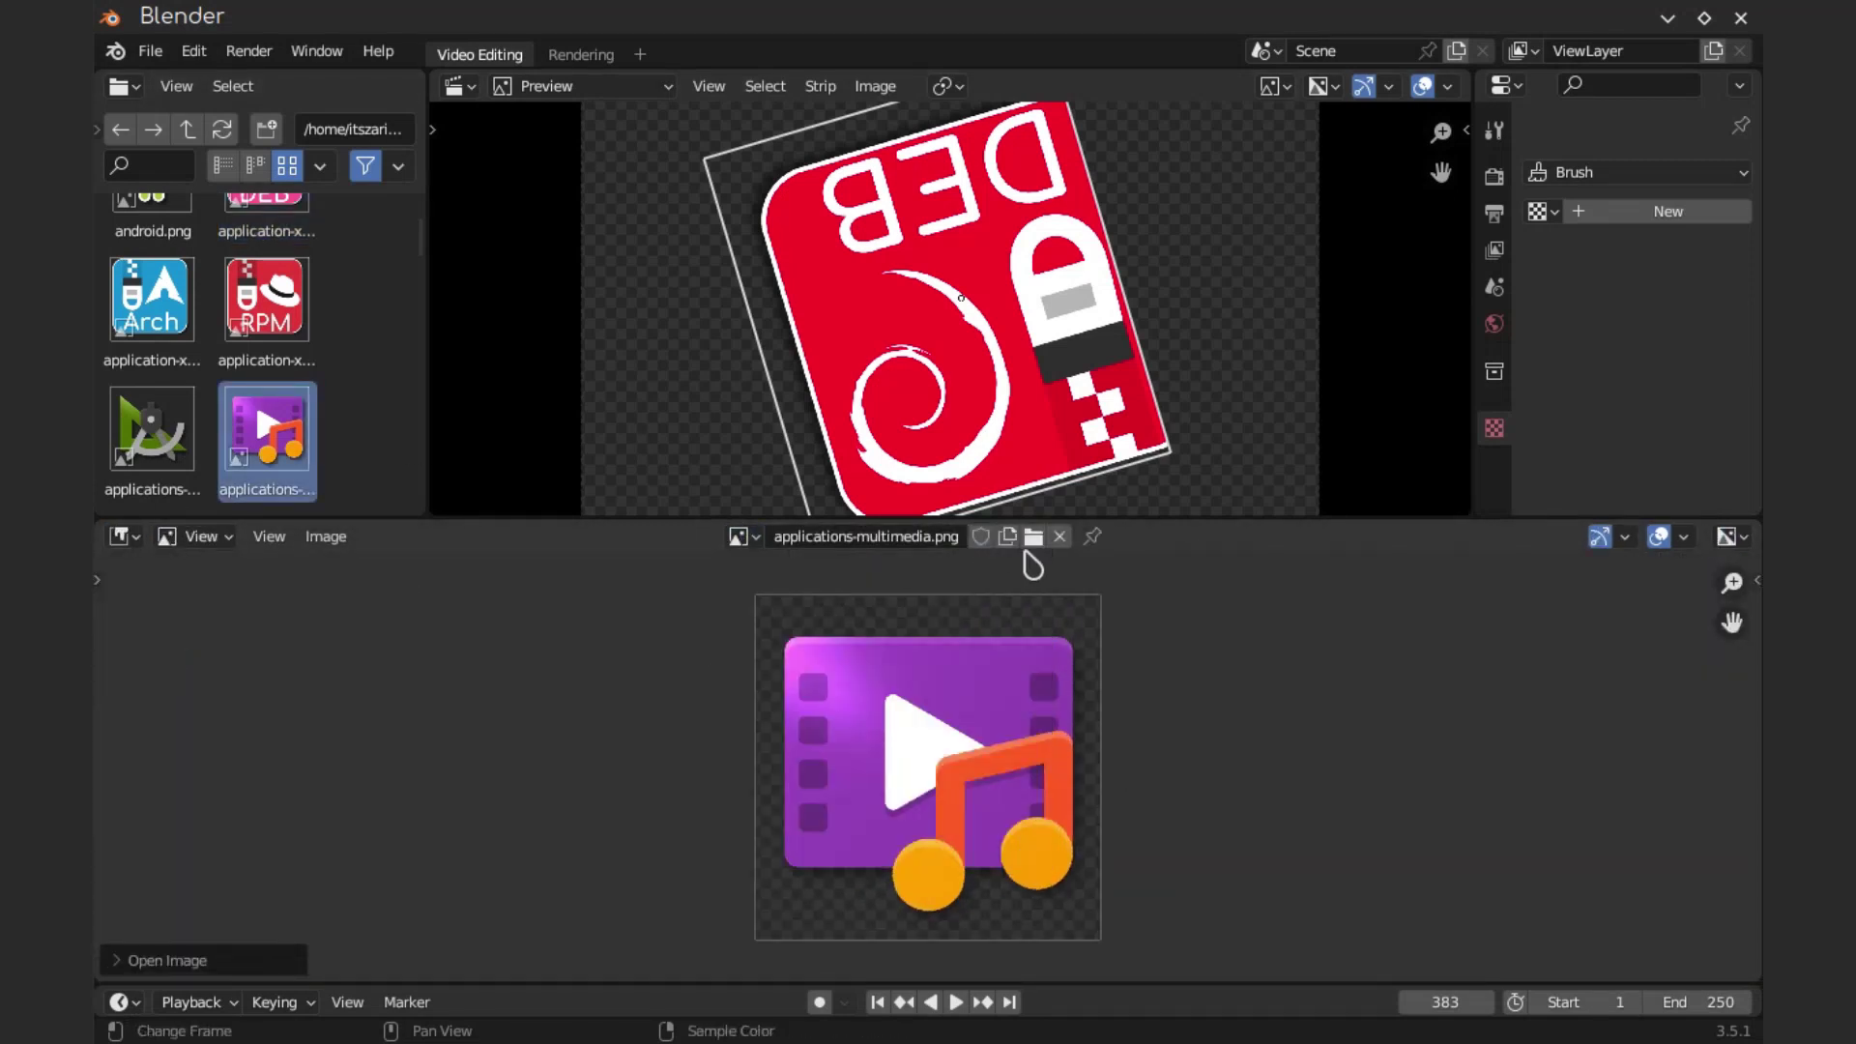
click(1742, 638)
click(1746, 768)
scroll(1605, 774, down, 3)
Switch the image to Paint mode and look at the mask options
click(196, 535)
click(193, 590)
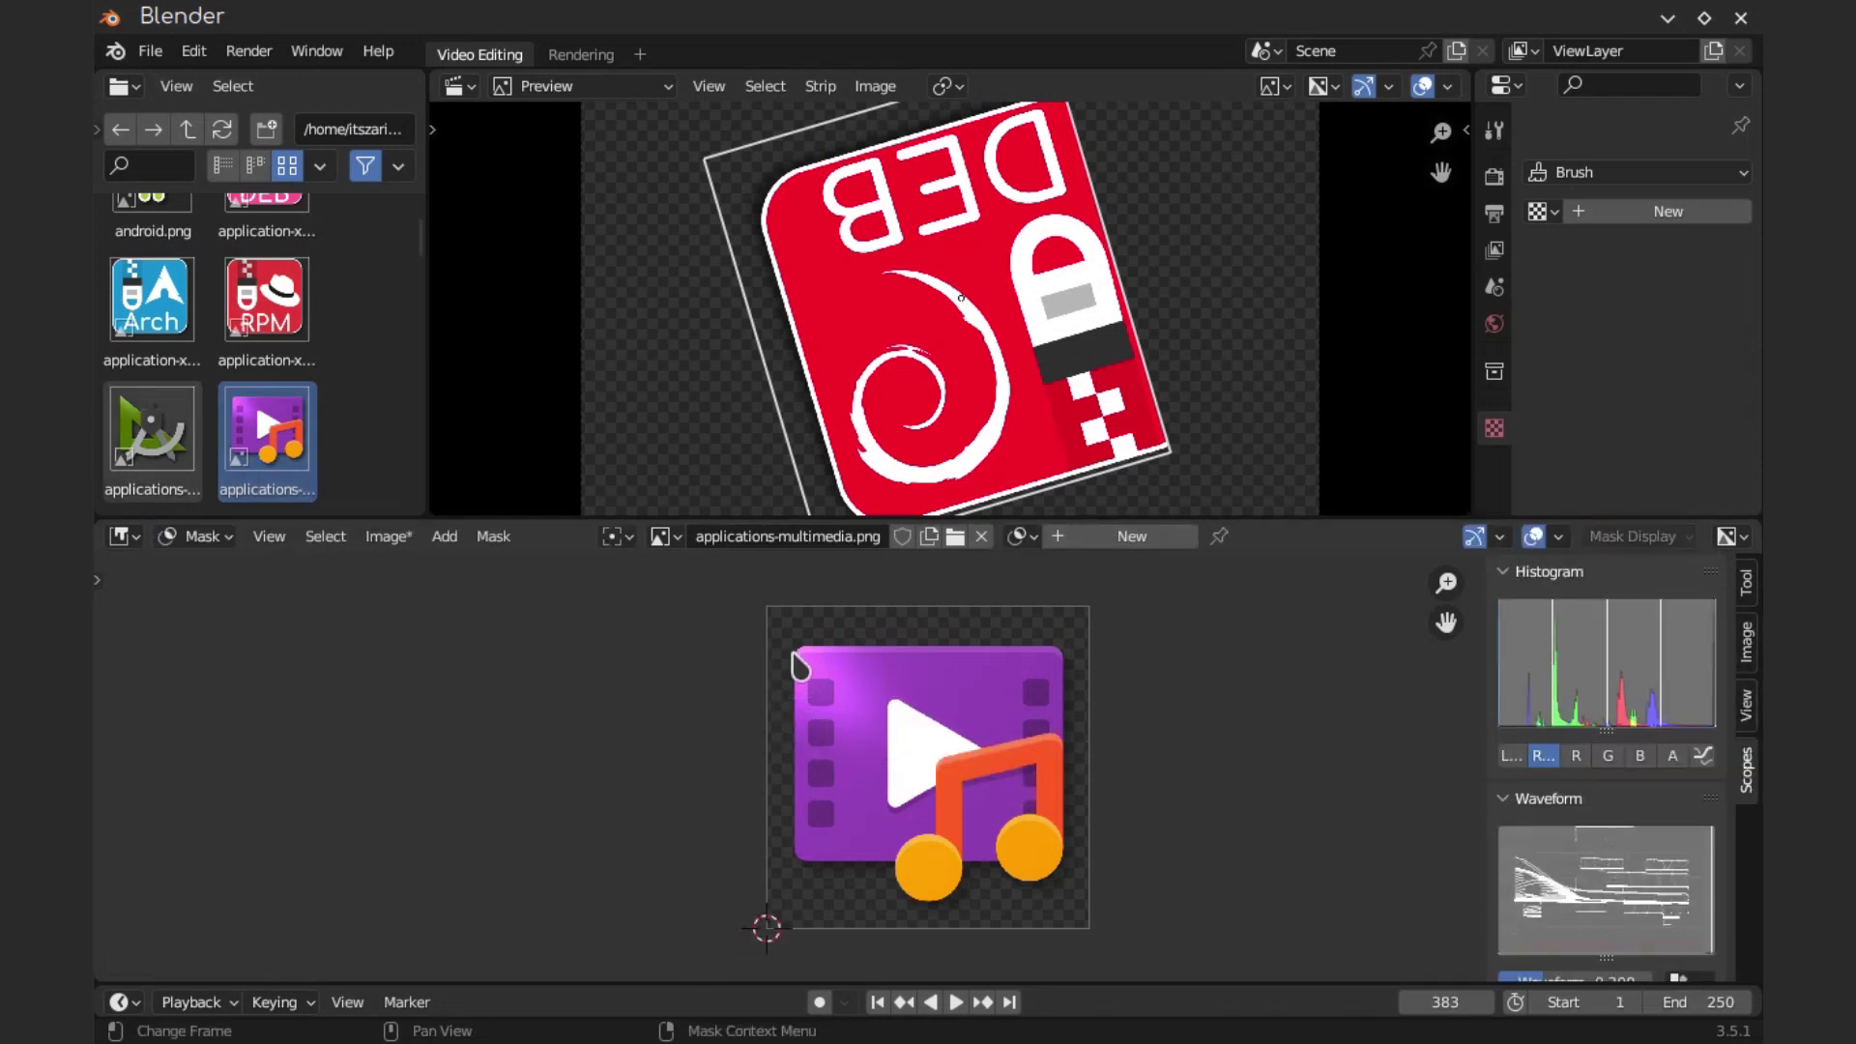
right_click(794, 660)
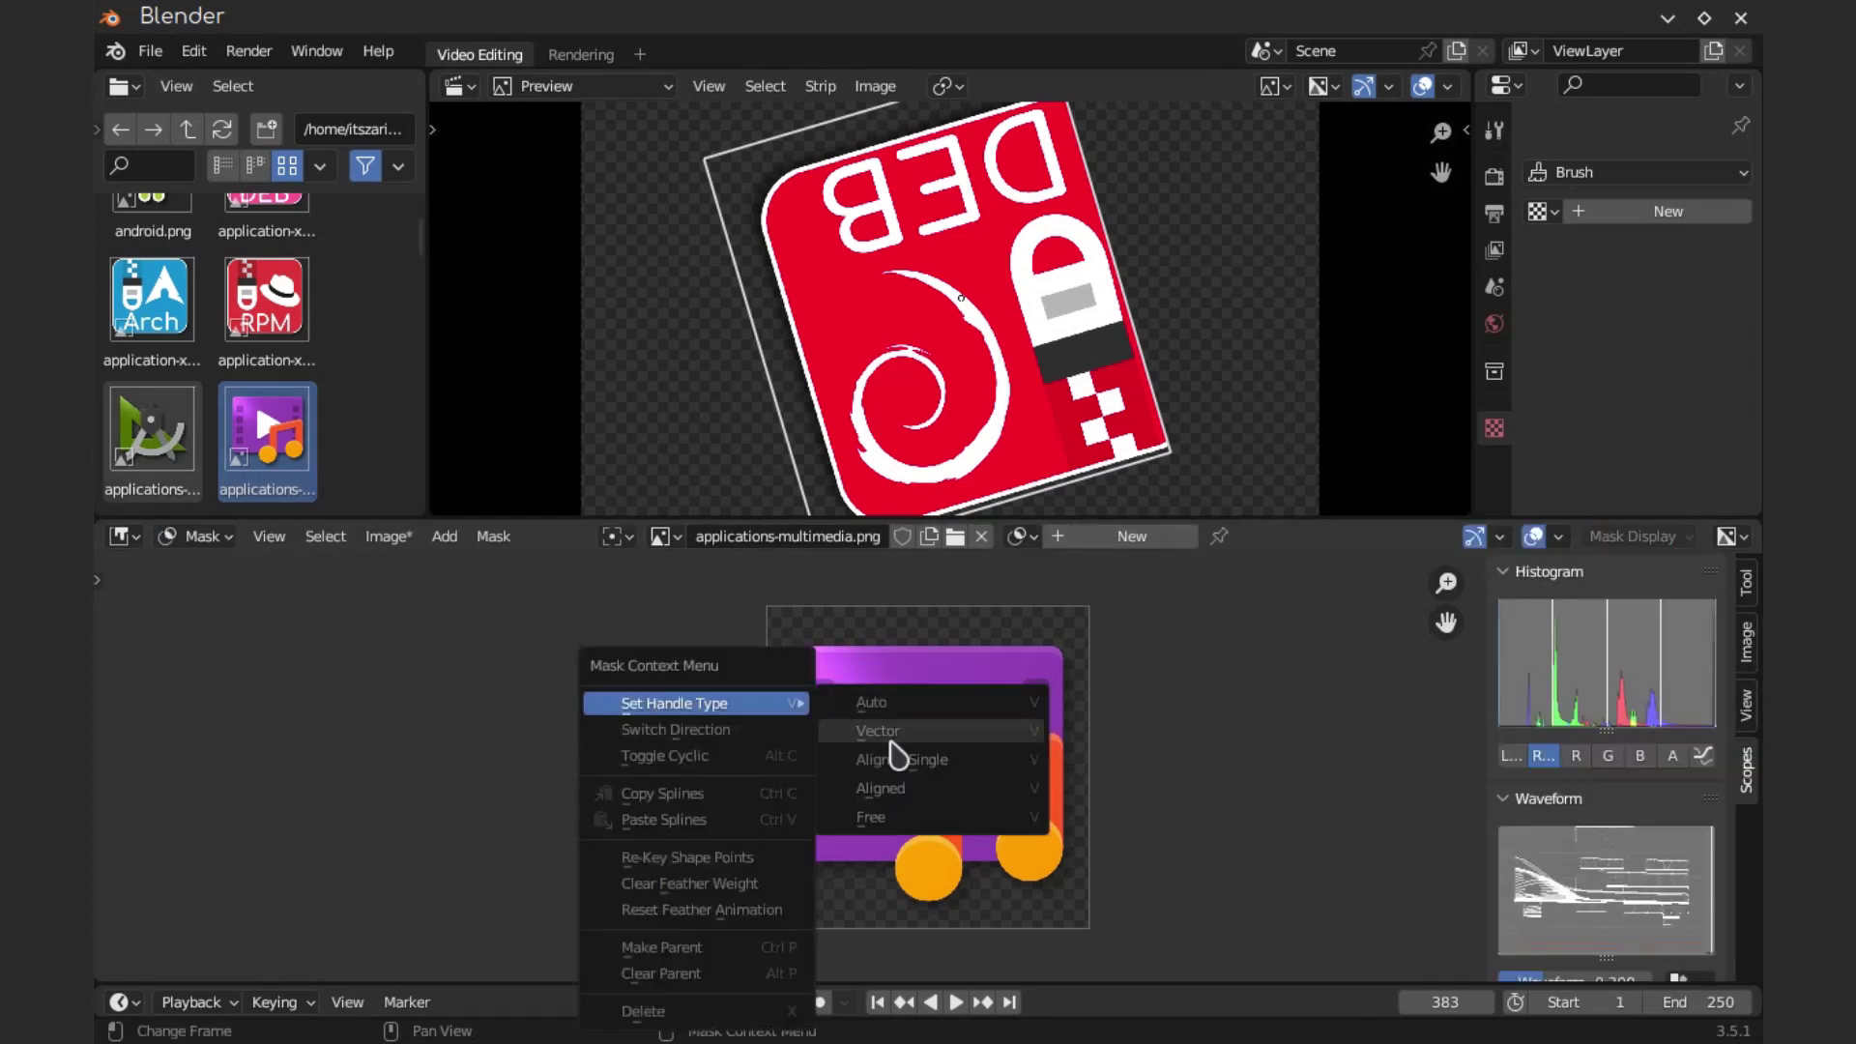
click(196, 535)
Switch the area to the UV Editor, then to a node editor
click(124, 536)
click(174, 667)
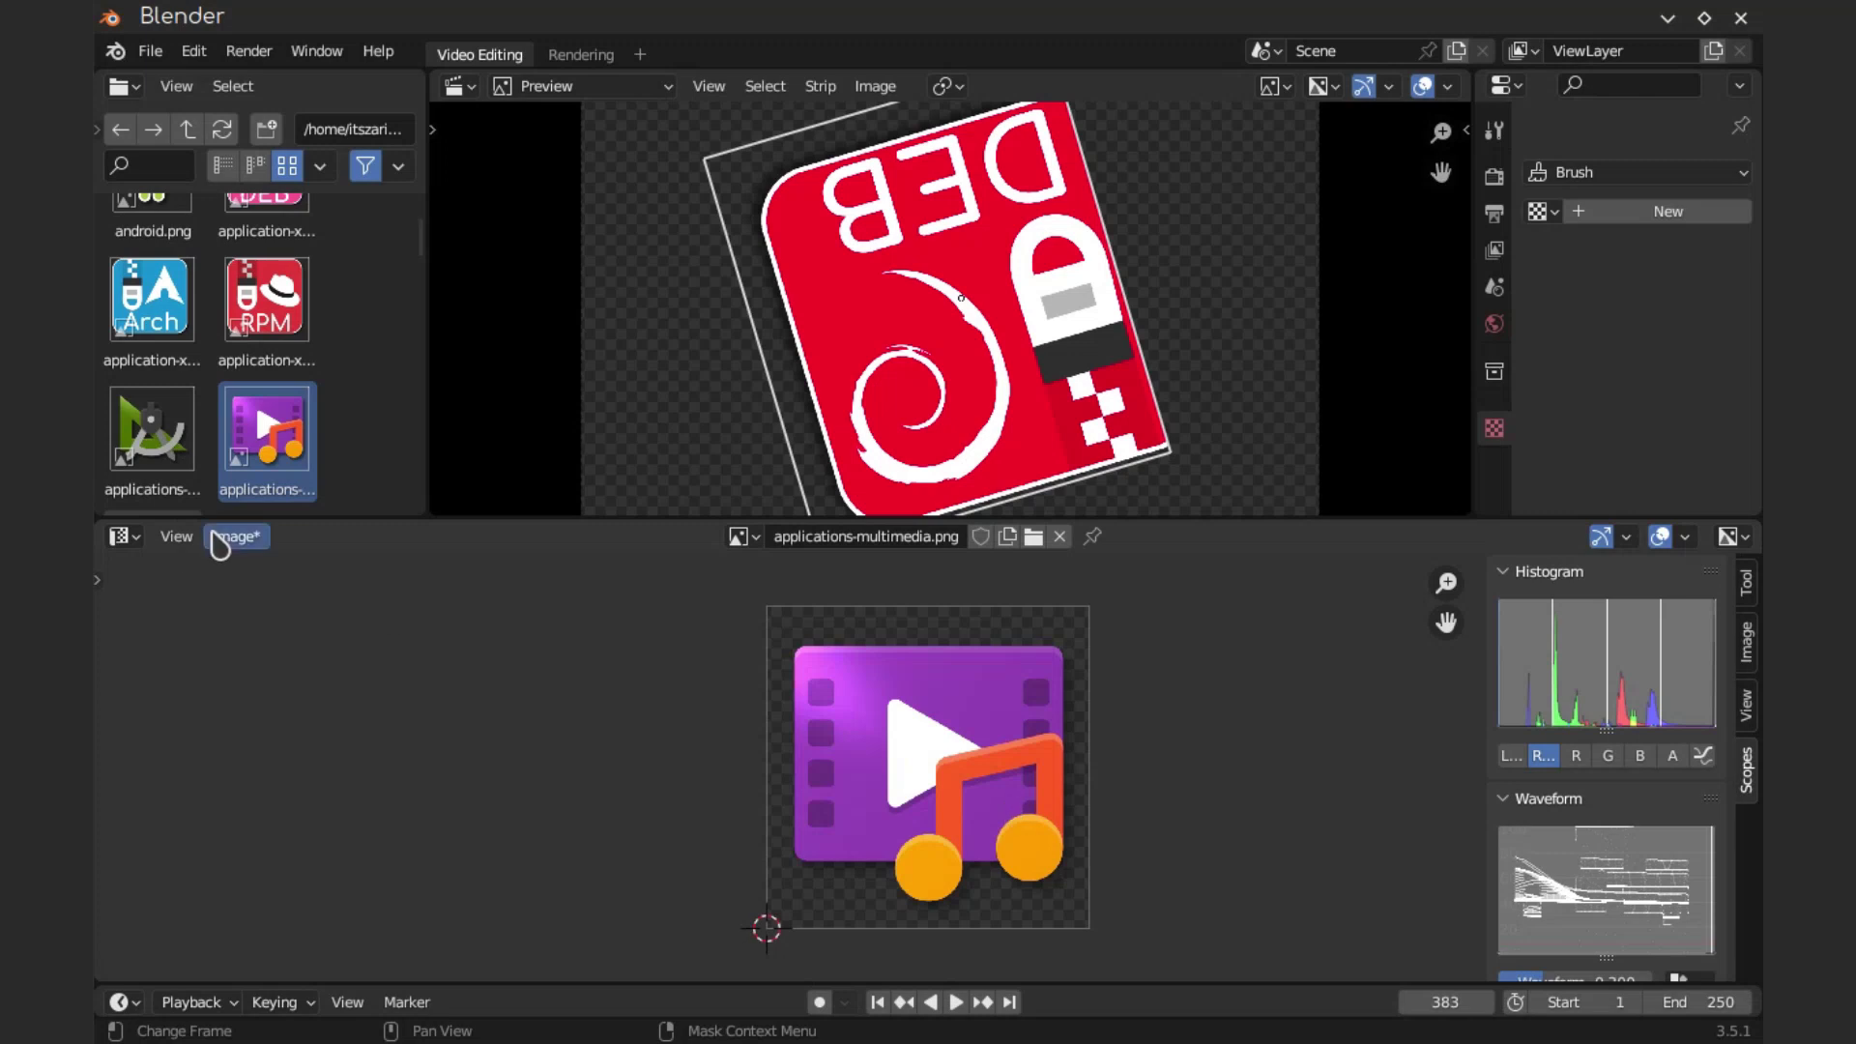
click(126, 537)
click(170, 753)
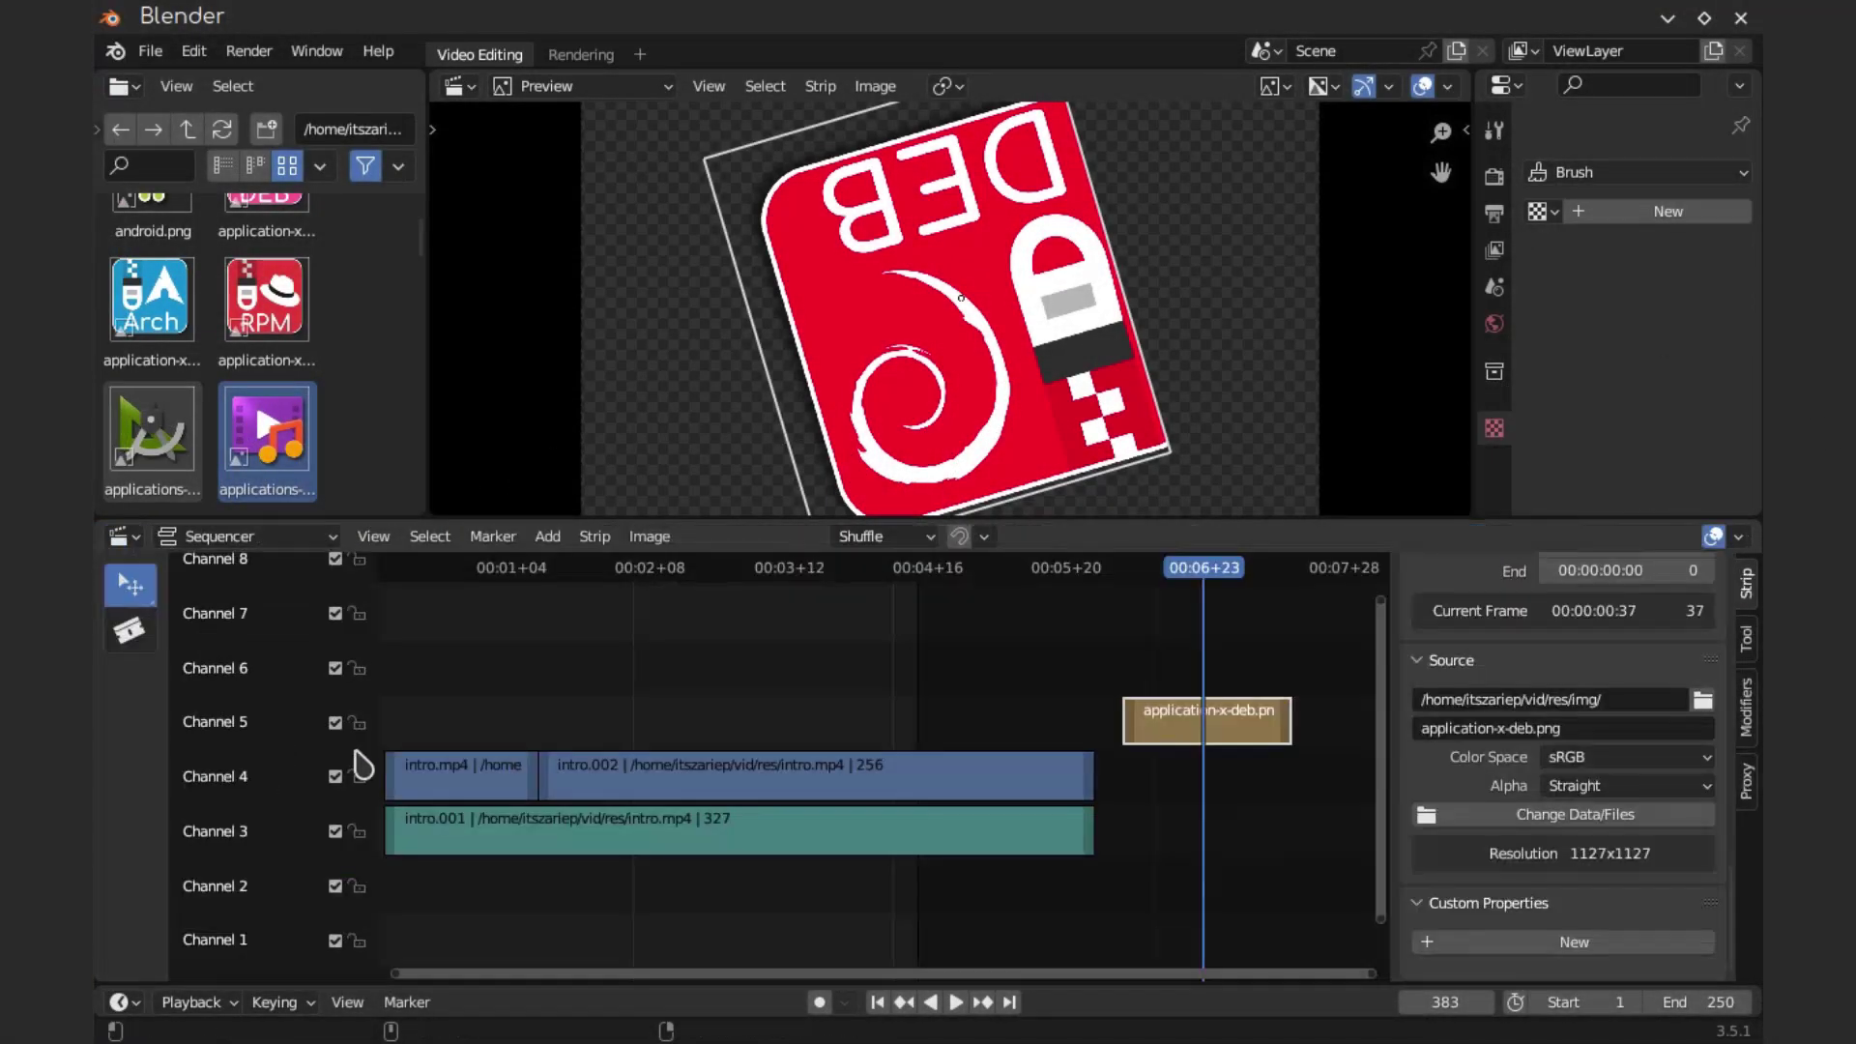
Look through the World, Tool and Render properties
click(1494, 326)
scroll(1556, 261, down, 6)
click(1494, 131)
click(1495, 176)
scroll(1571, 290, down, 5)
scroll(1566, 285, down, 1)
scroll(1579, 259, down, 10)
Render the full animation through frame 250
click(150, 50)
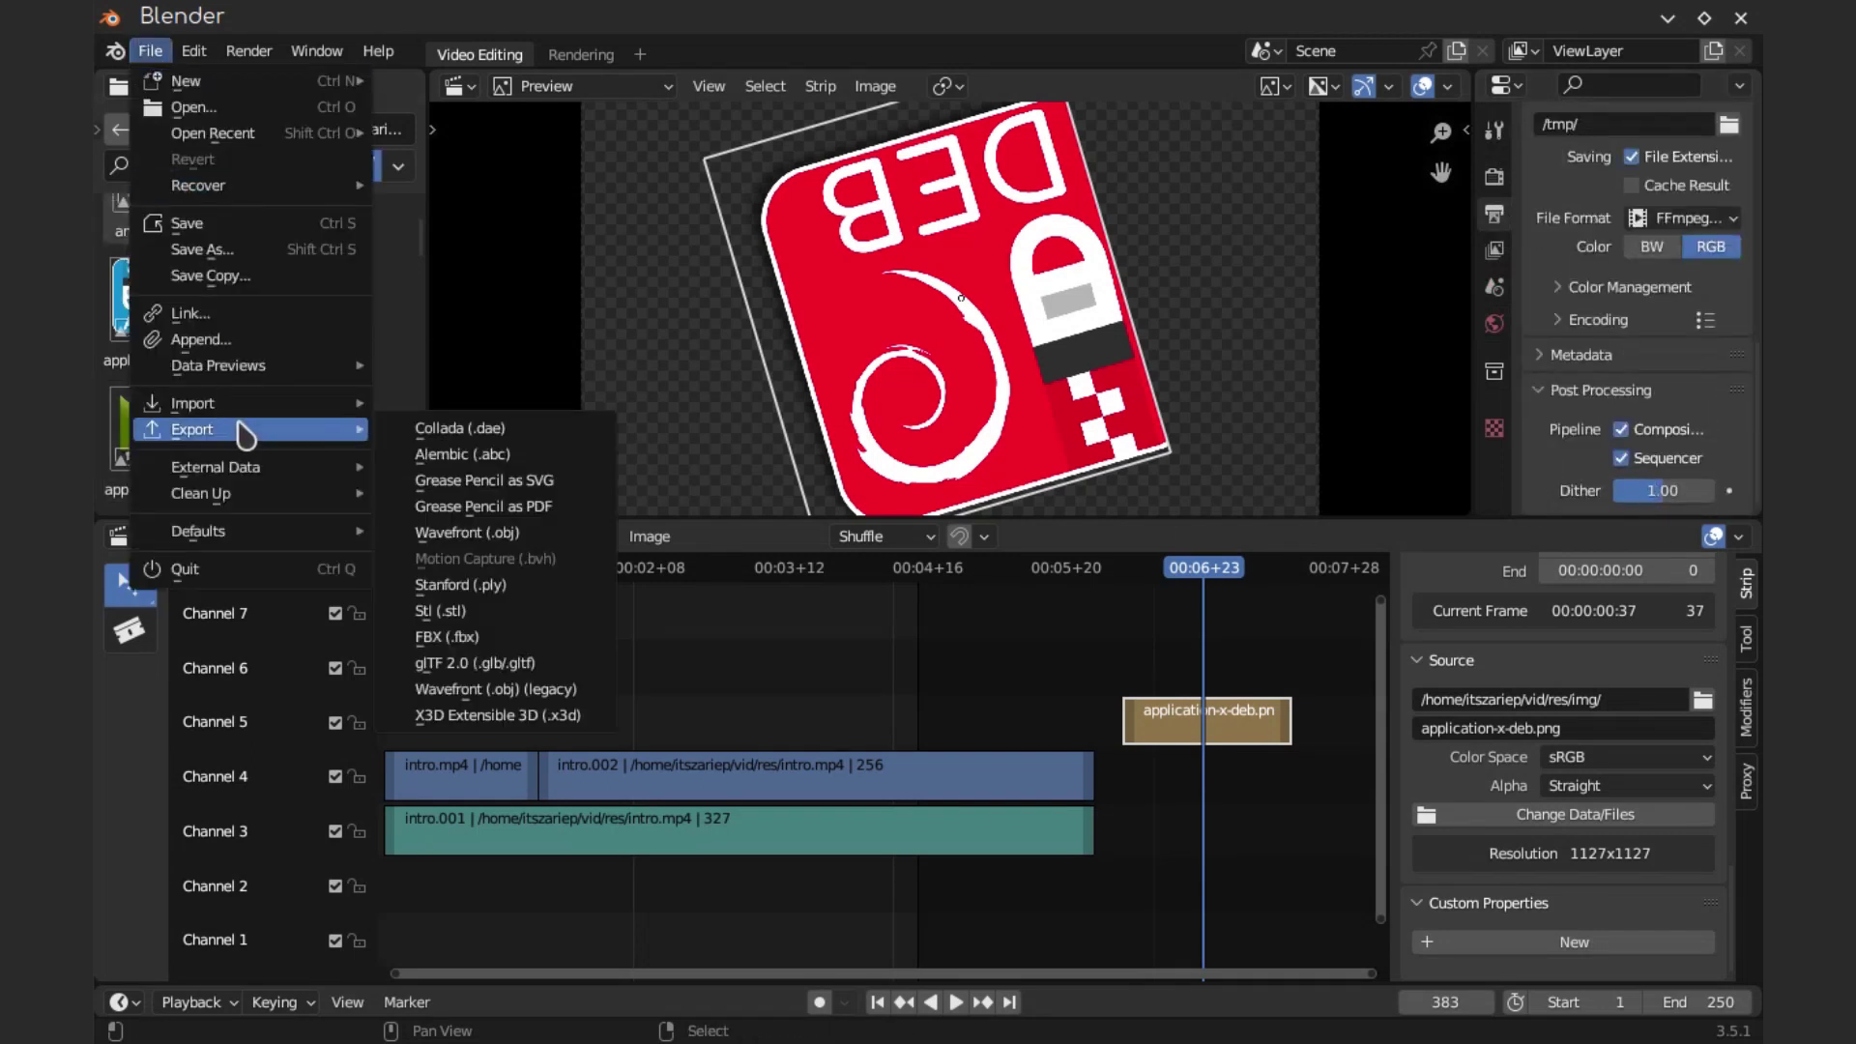
mouse_move(248, 51)
click(299, 109)
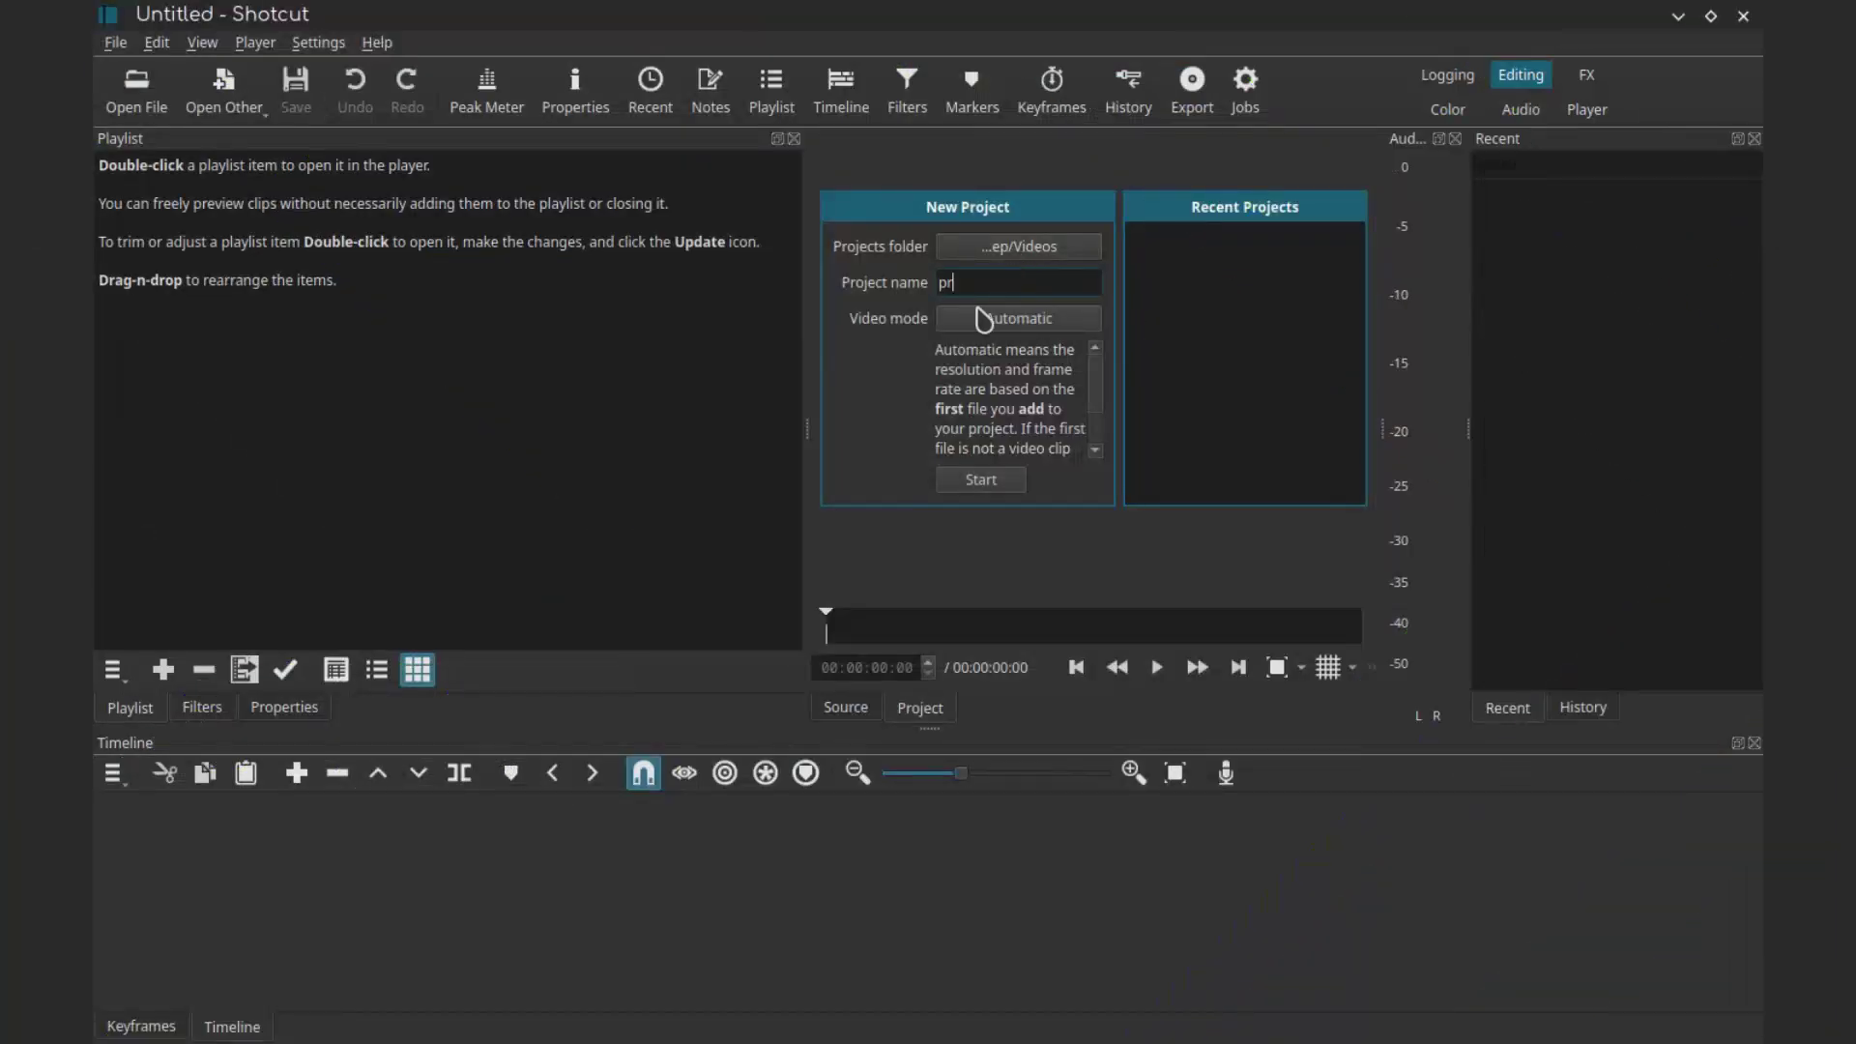
Create a new Shotcut project in HD 1080p 24 fps video mode
click(983, 320)
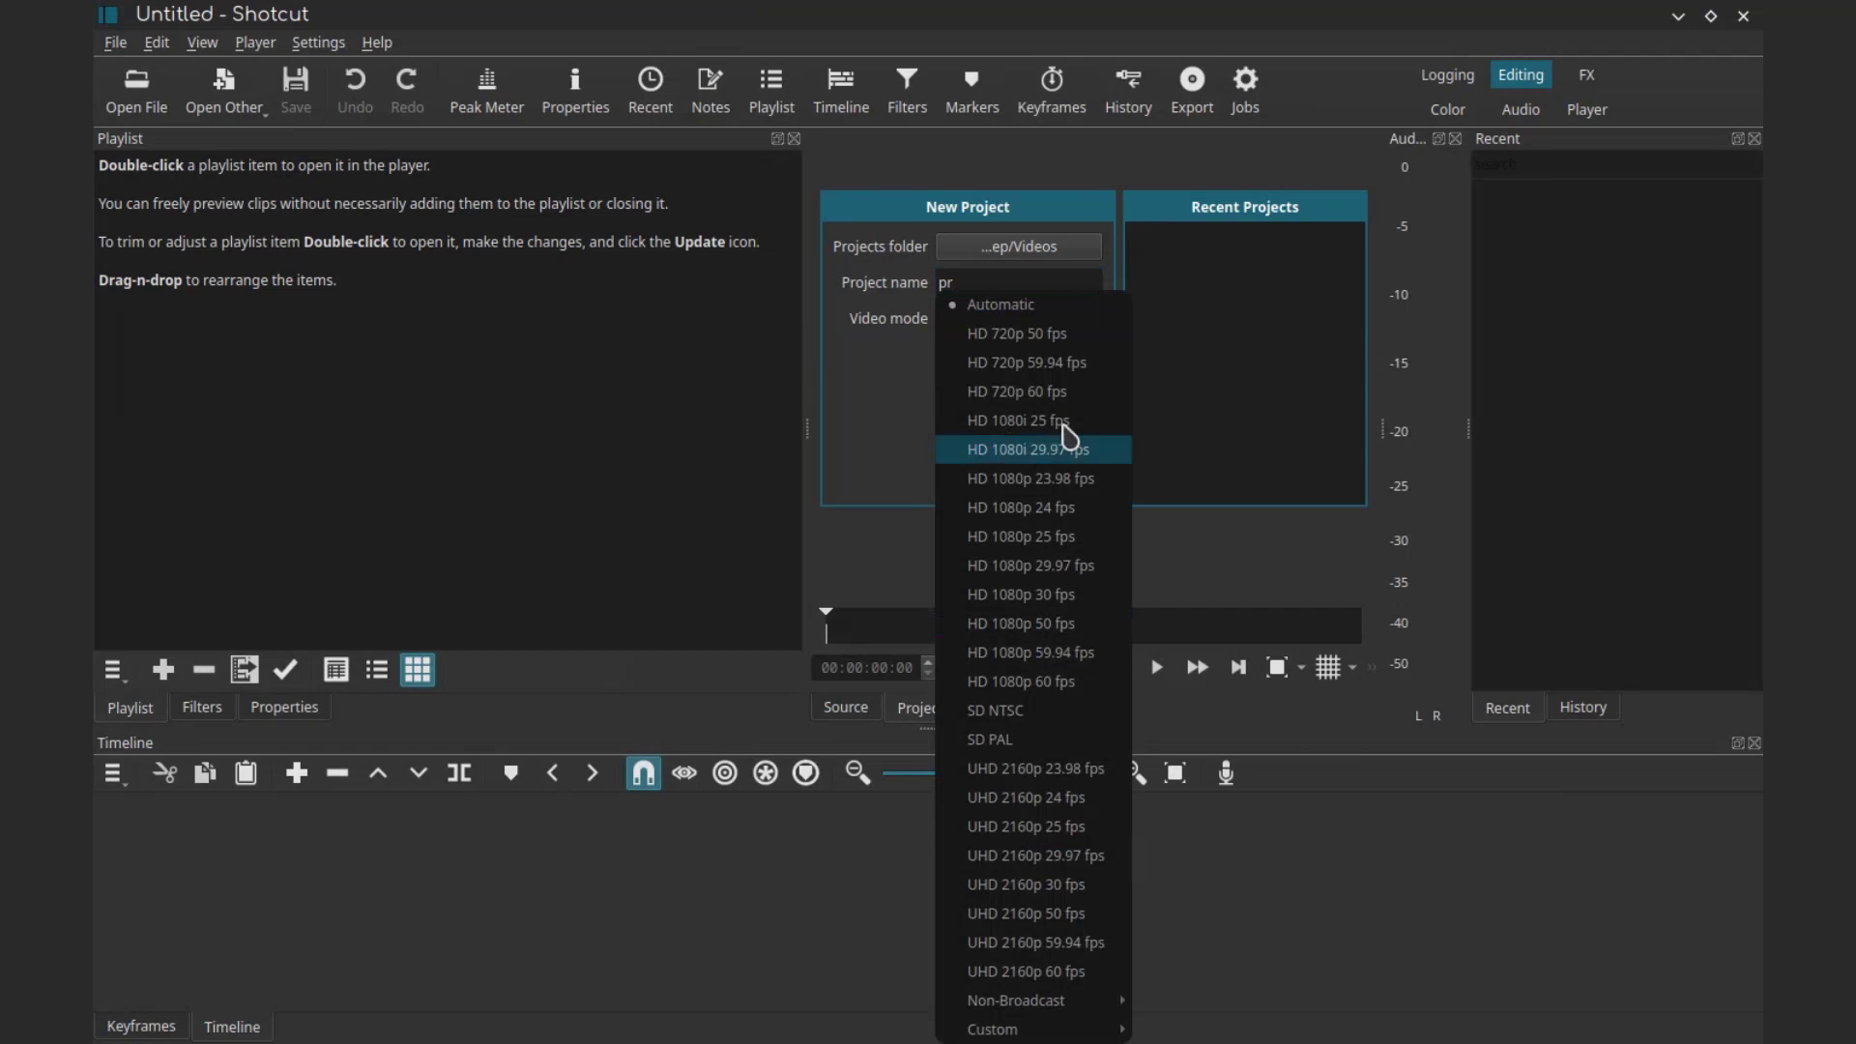
click(1080, 506)
key(Return)
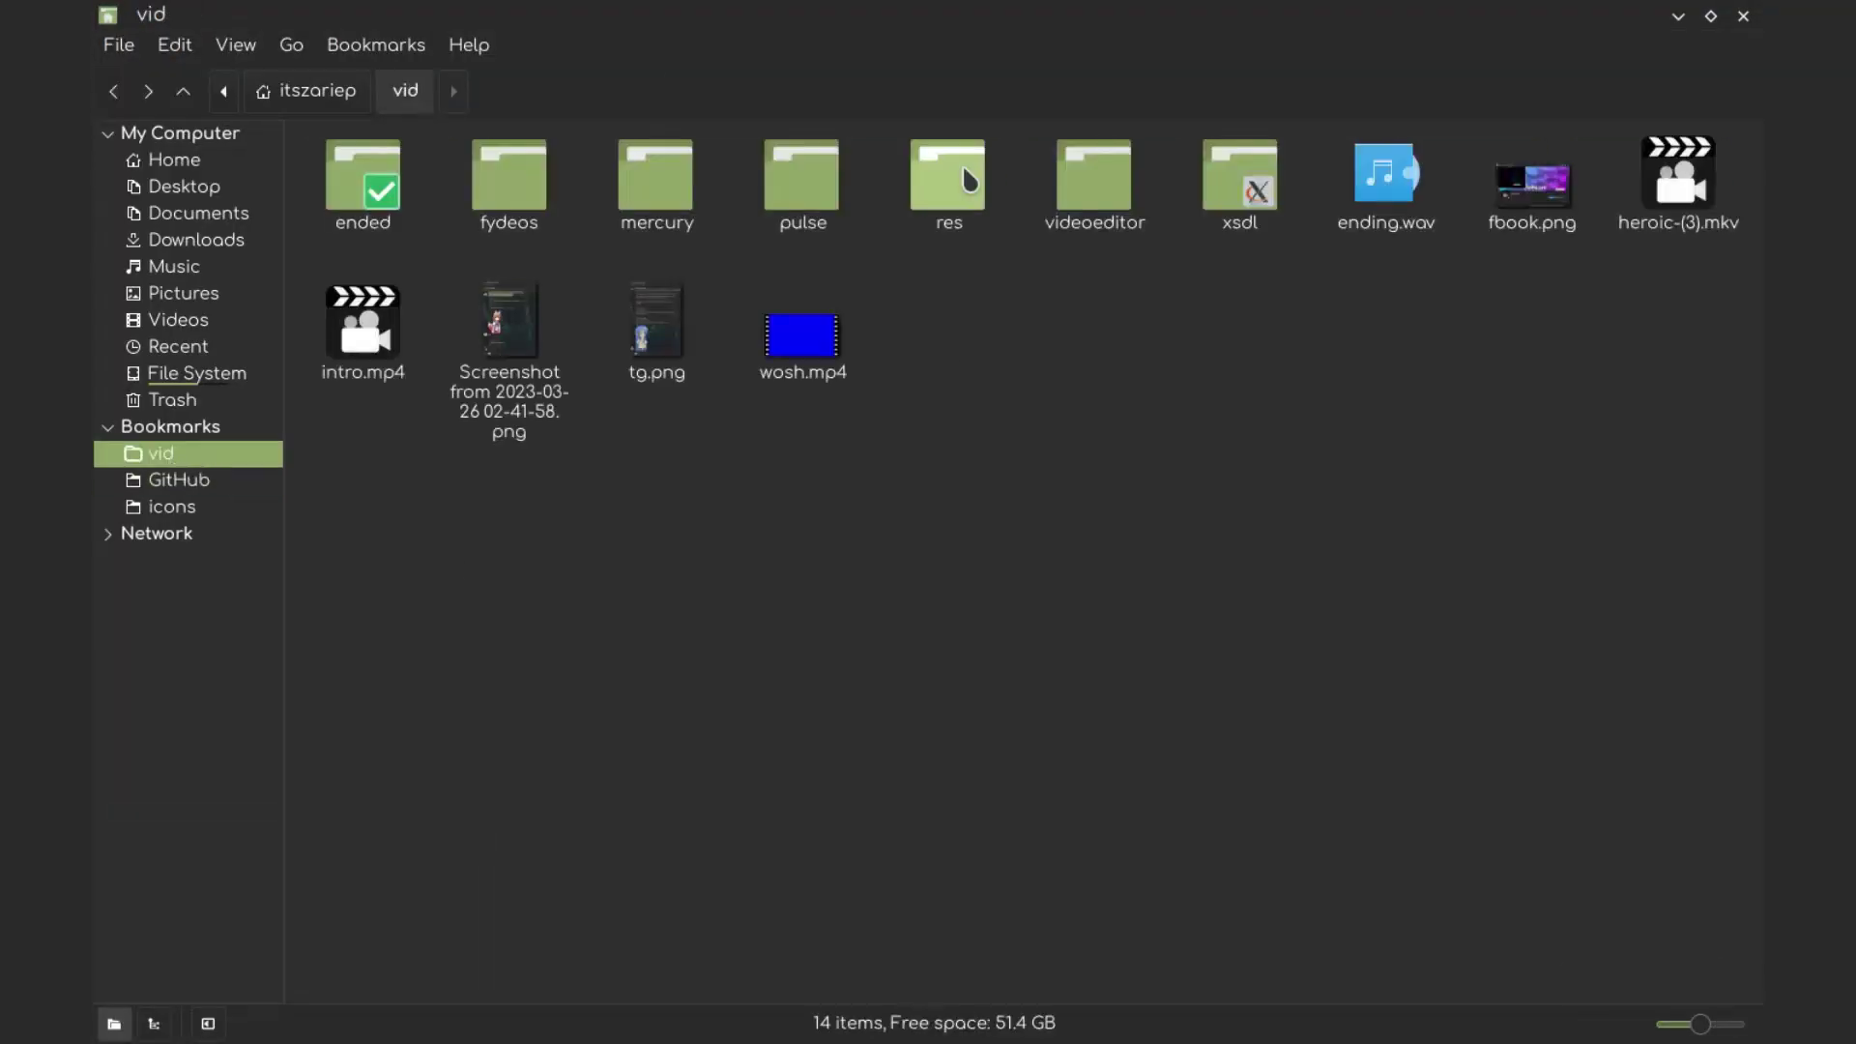
Add amd.png from the res folder, then load Beach Walk - Unicorn Heads.mp3 into the player
double_click(945, 174)
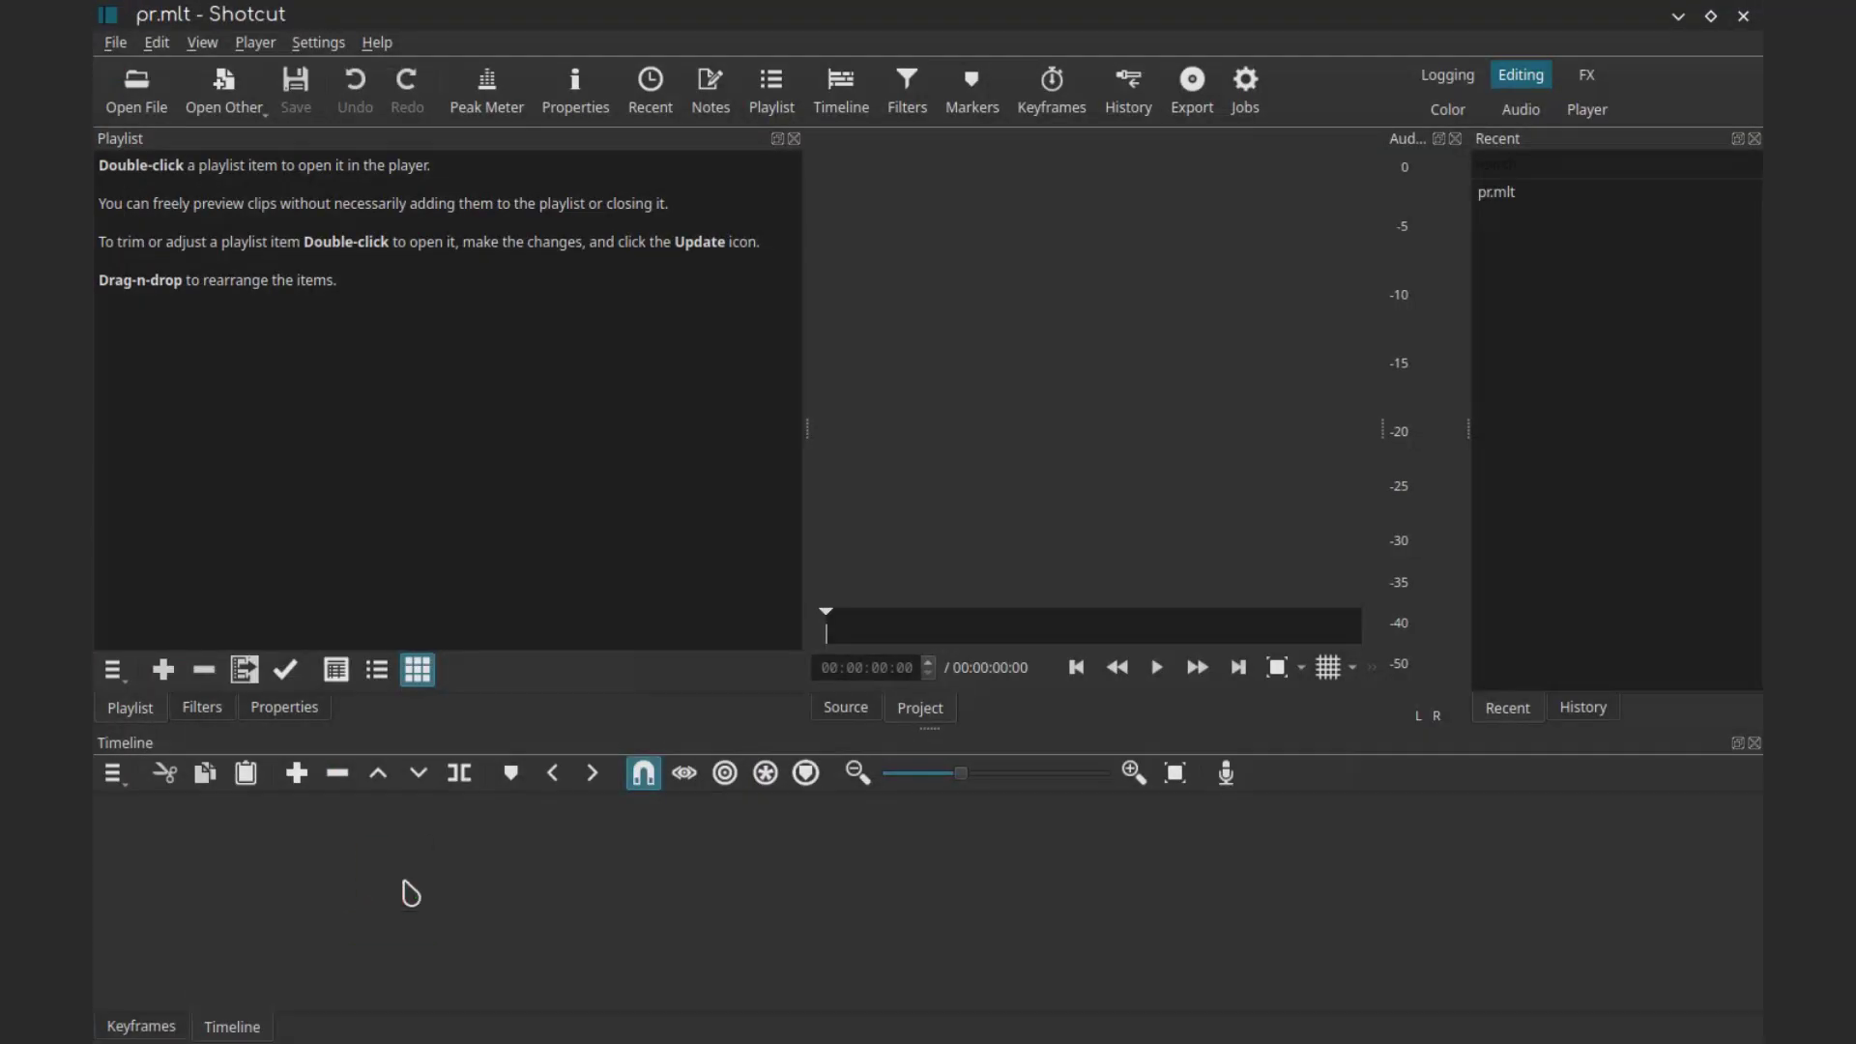
drag(365, 216, 372, 899)
click(145, 707)
click(109, 993)
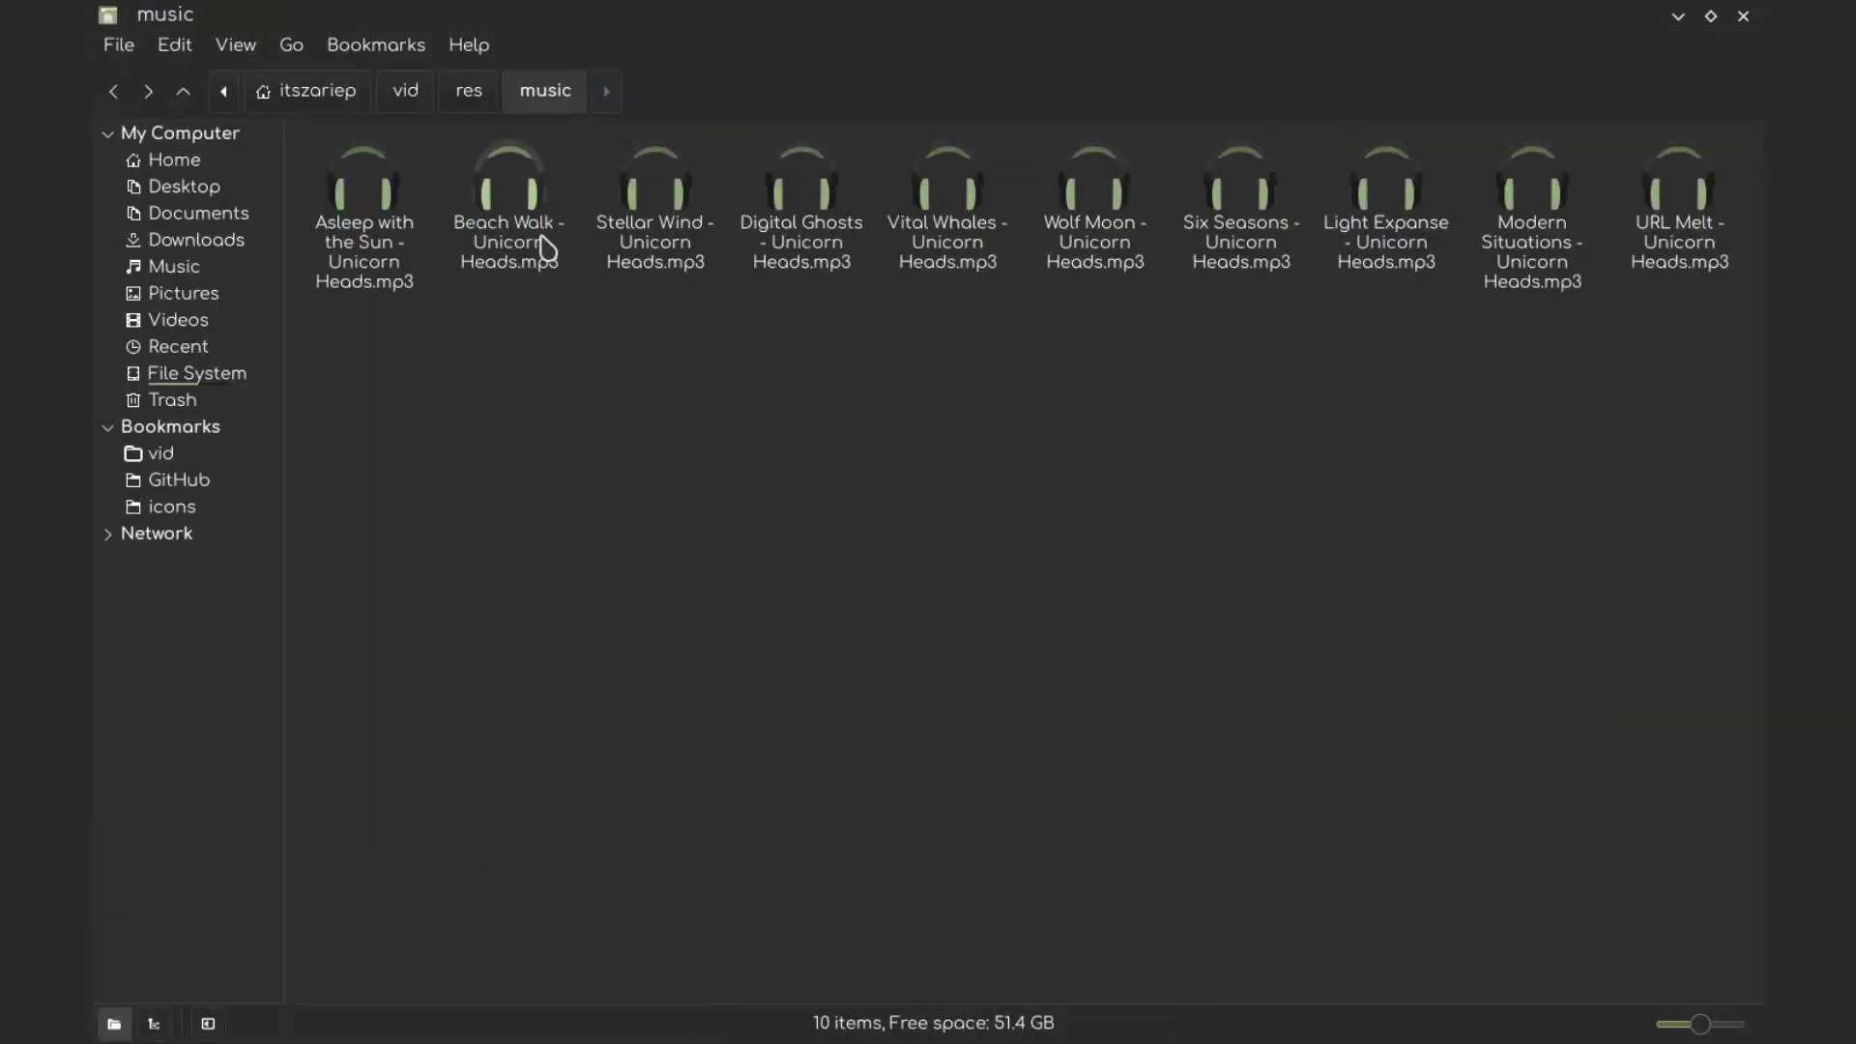
drag(505, 193, 1517, 522)
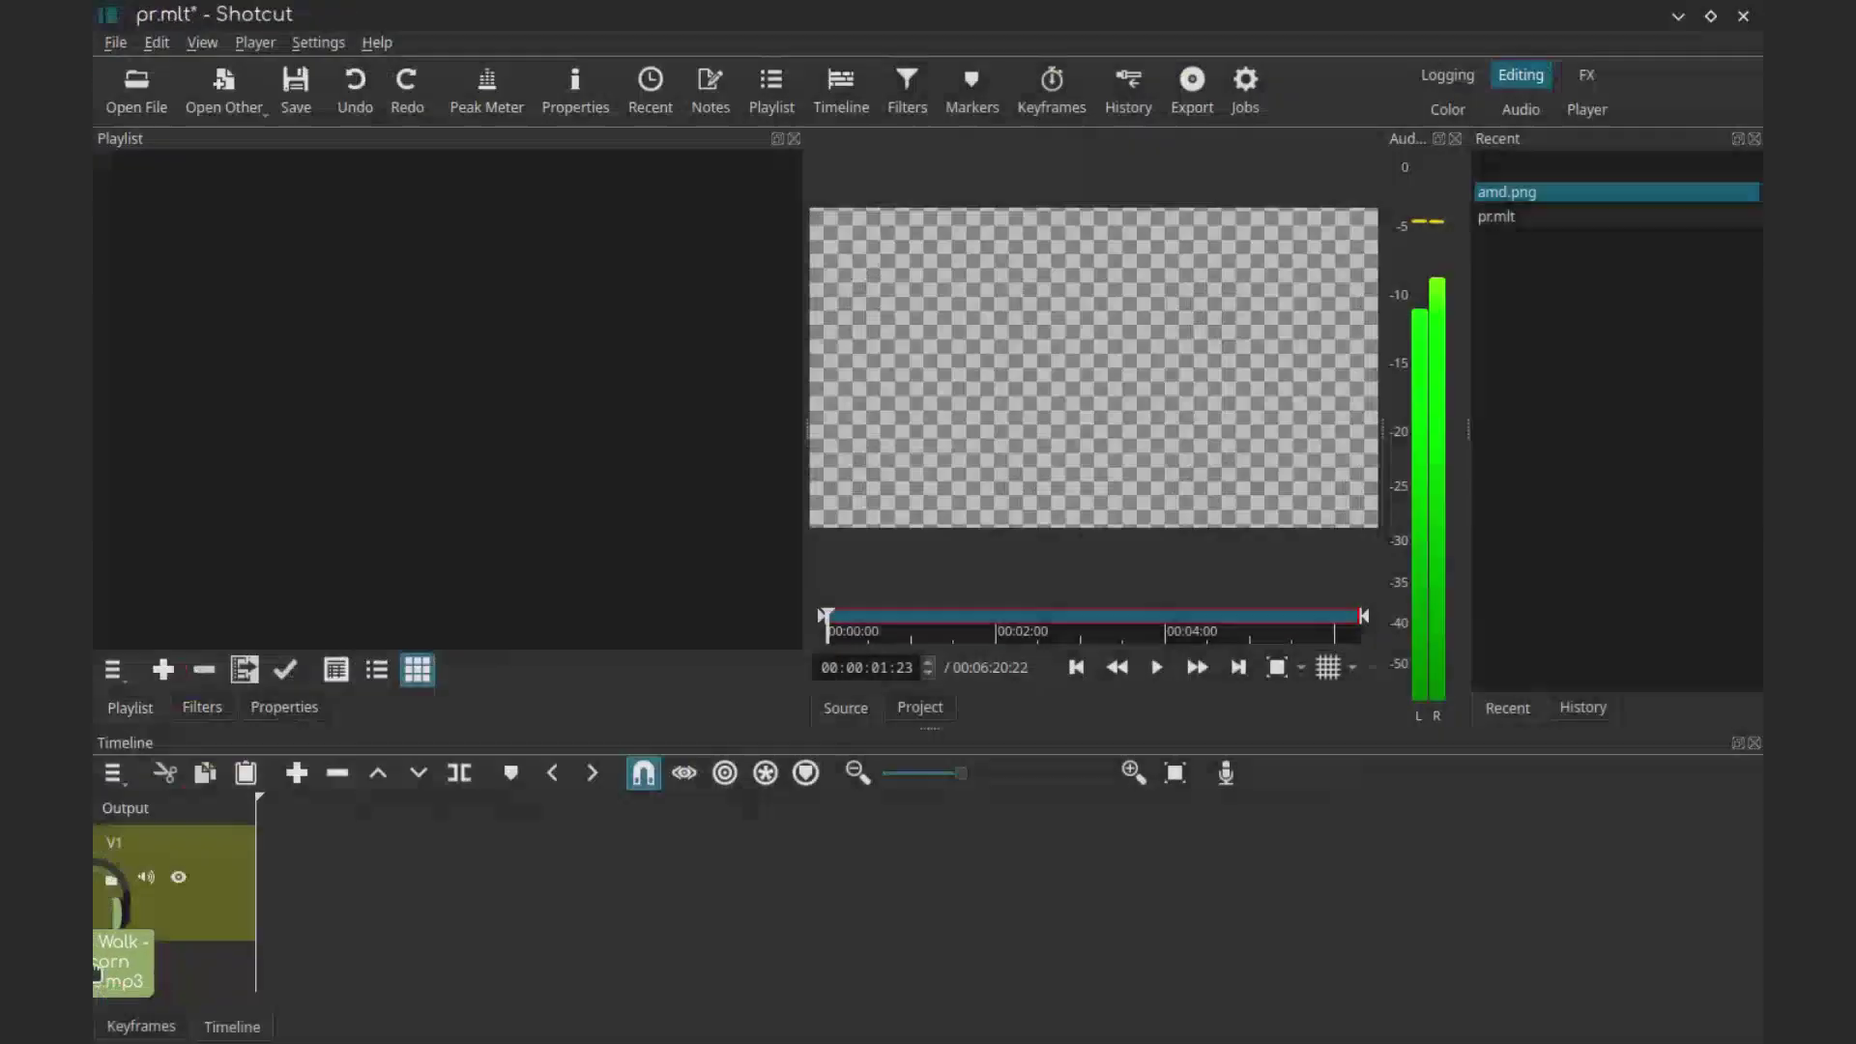
Put the Beach Walk music on the timeline and check the track's options
drag(95, 1039, 539, 933)
right_click(177, 851)
mouse_move(279, 952)
key(Escape)
Drop the laptop-typing video at the start of V2 and play the timeline
click(109, 993)
drag(800, 174, 106, 957)
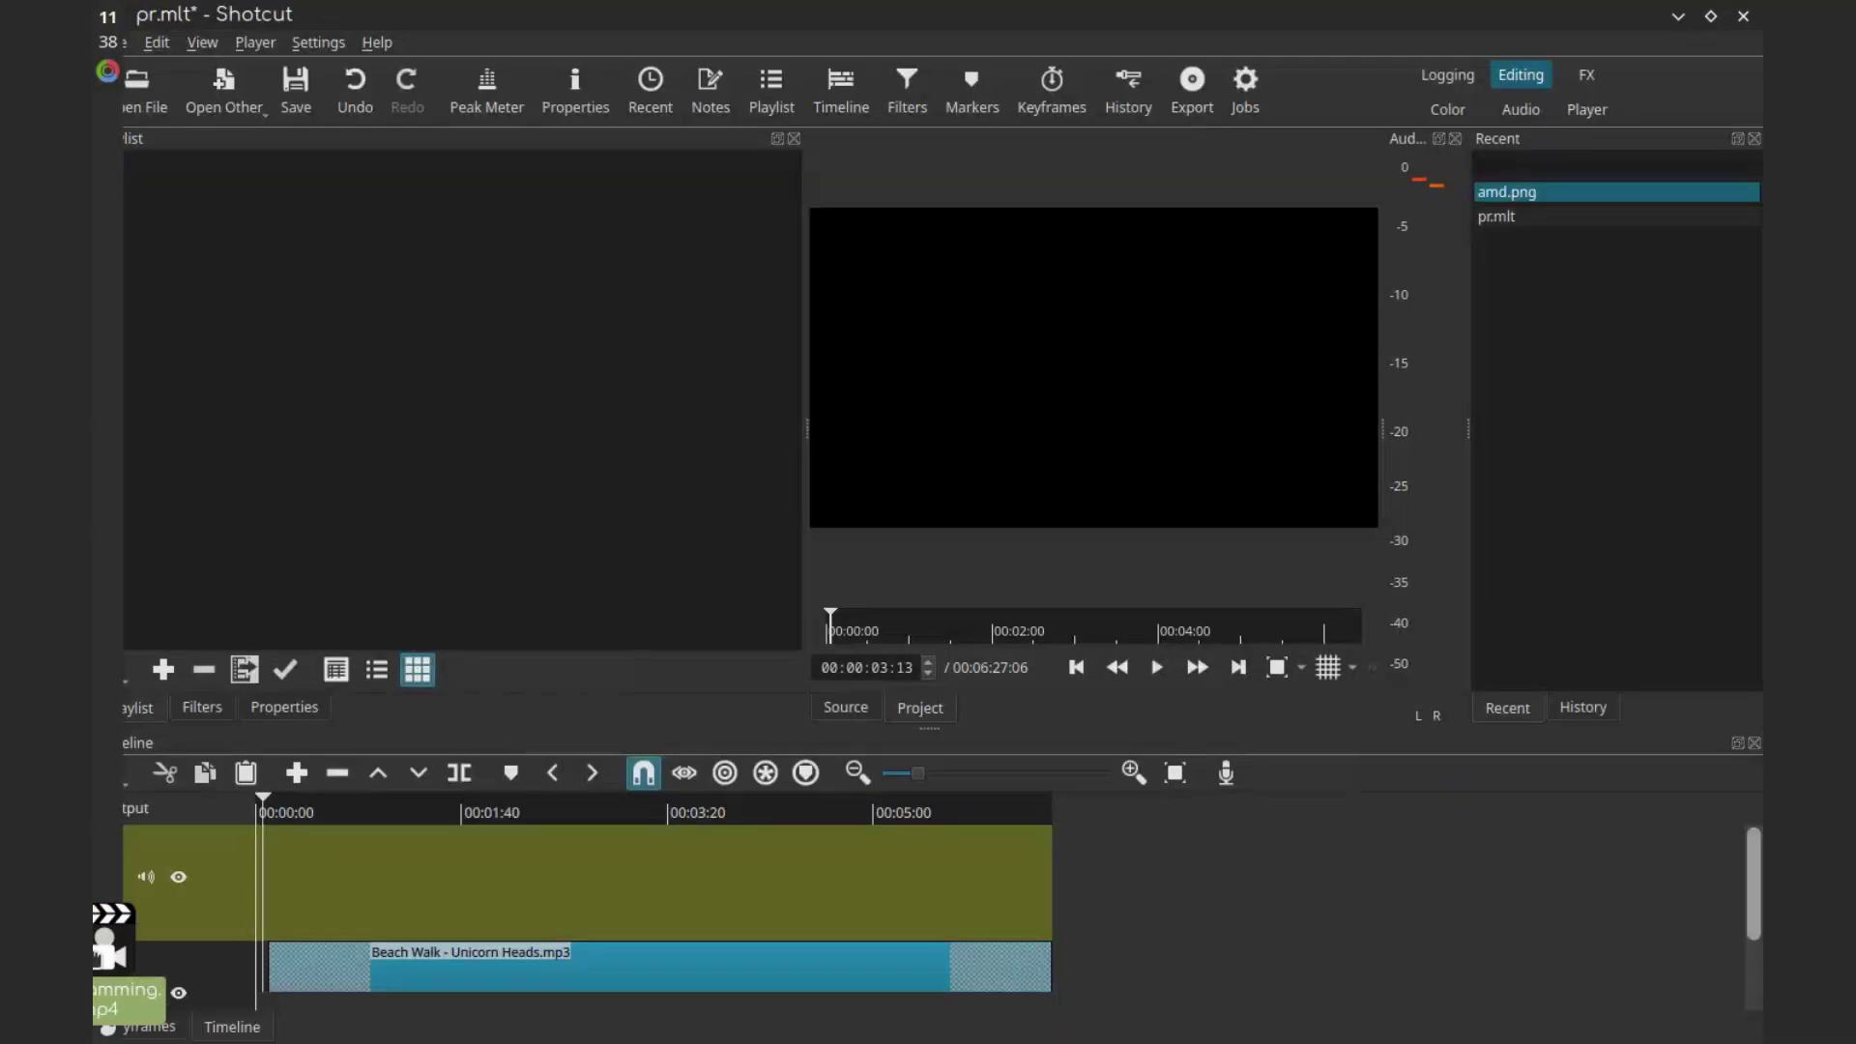
drag(385, 864, 270, 863)
key(space)
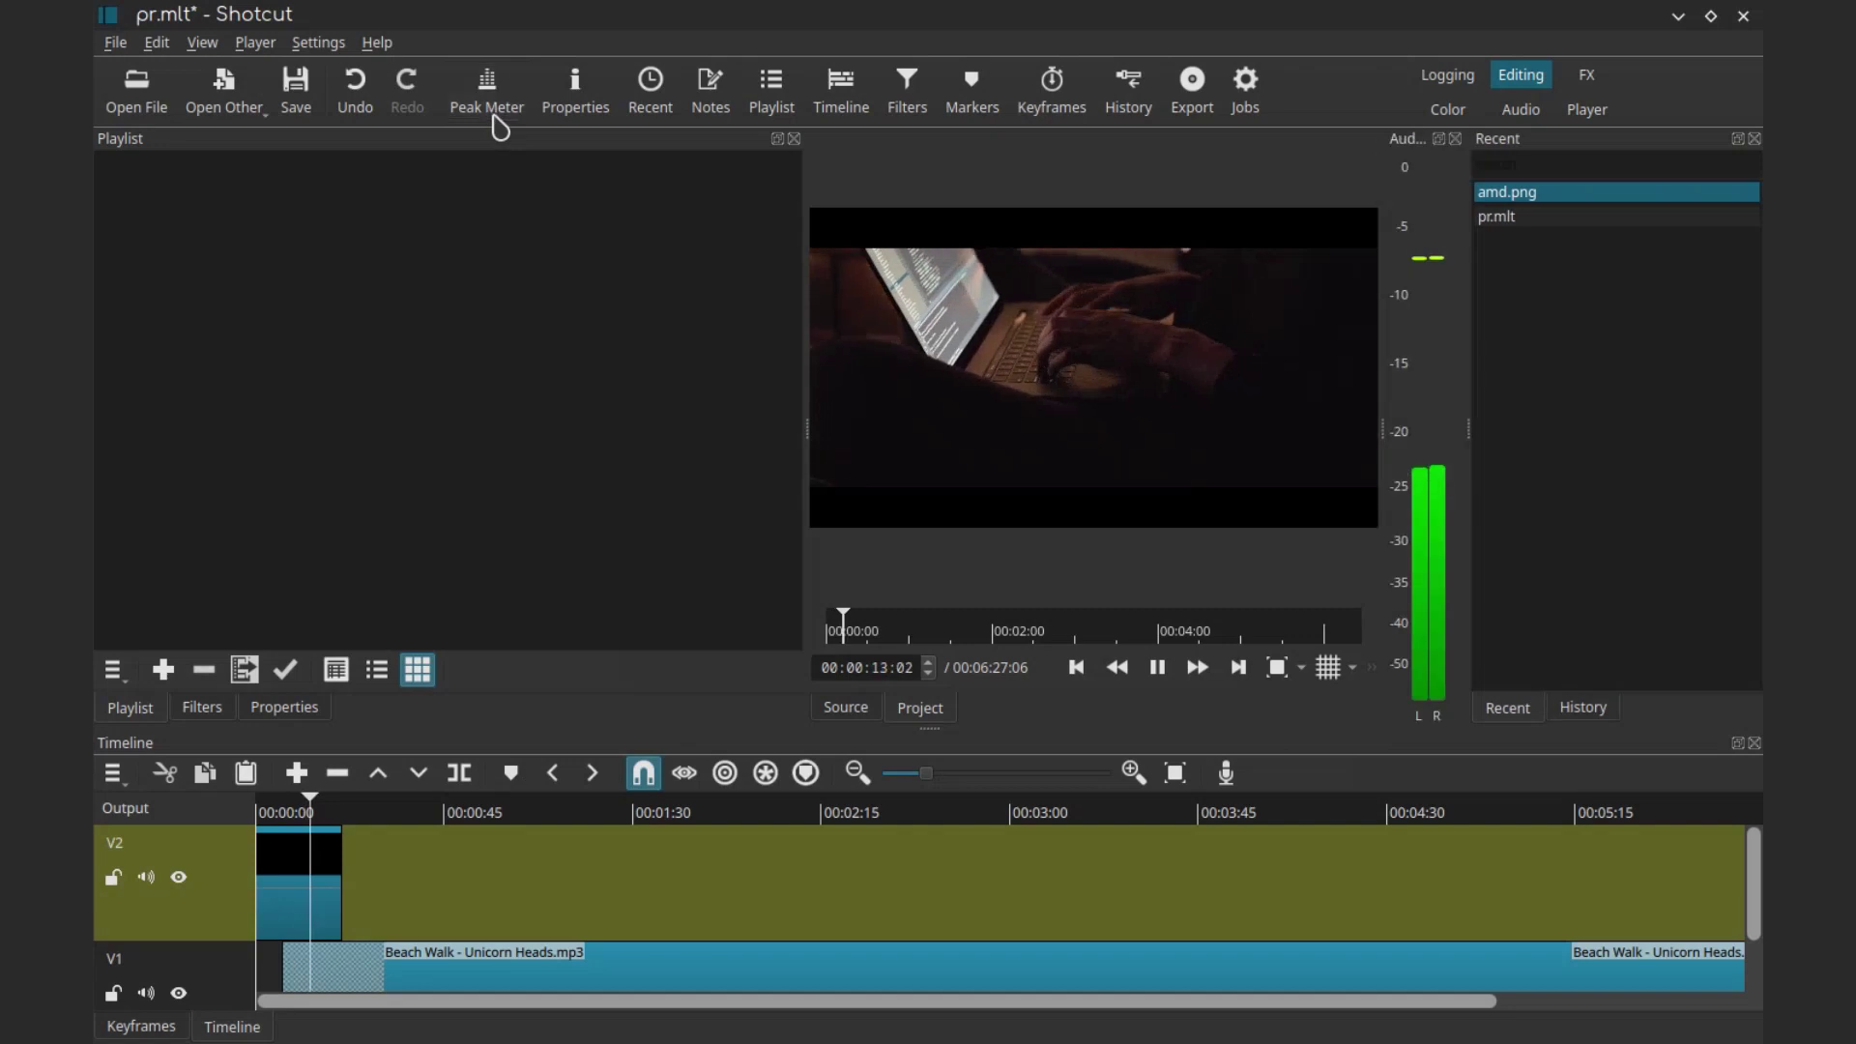
Look at the Filters and Markers panels, then try the Logging and Editing layouts, keeping Editing with filters shown
click(907, 92)
click(971, 91)
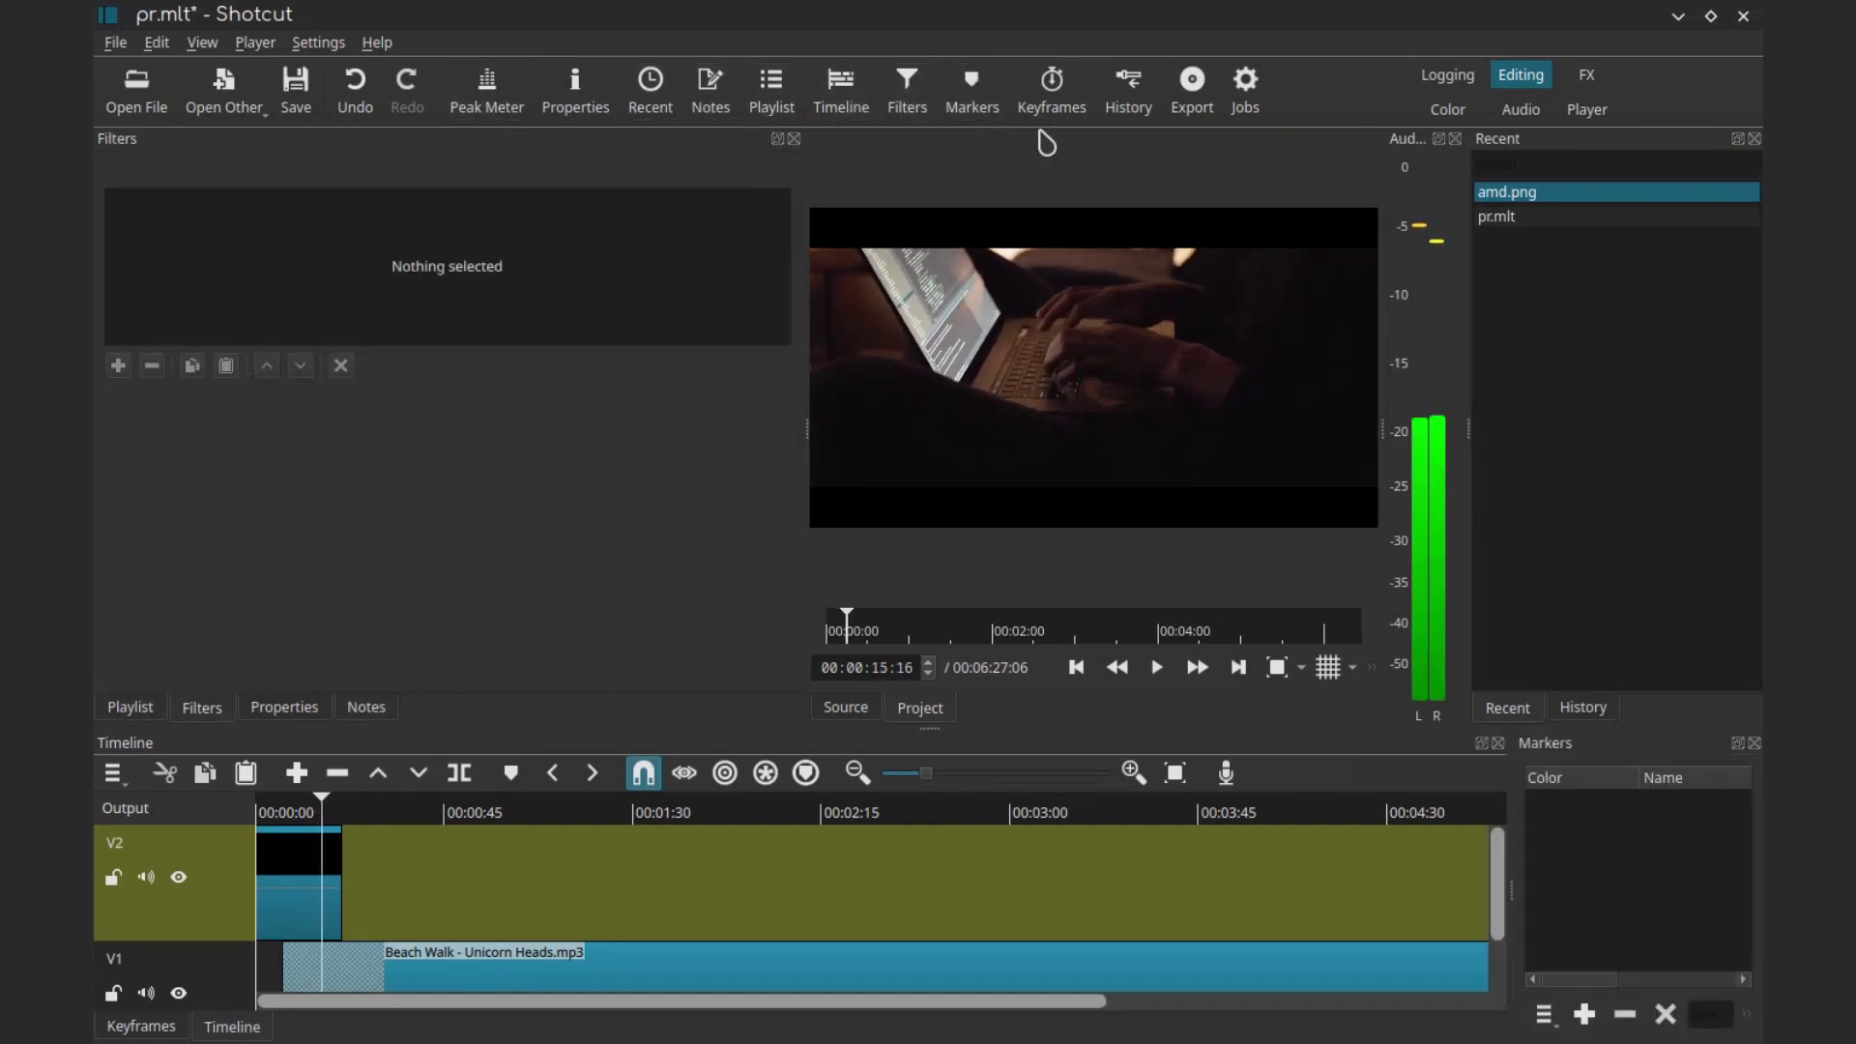
key(alt+v)
key(Escape)
key(alt+v)
key(Escape)
key(alt+1)
key(alt+2)
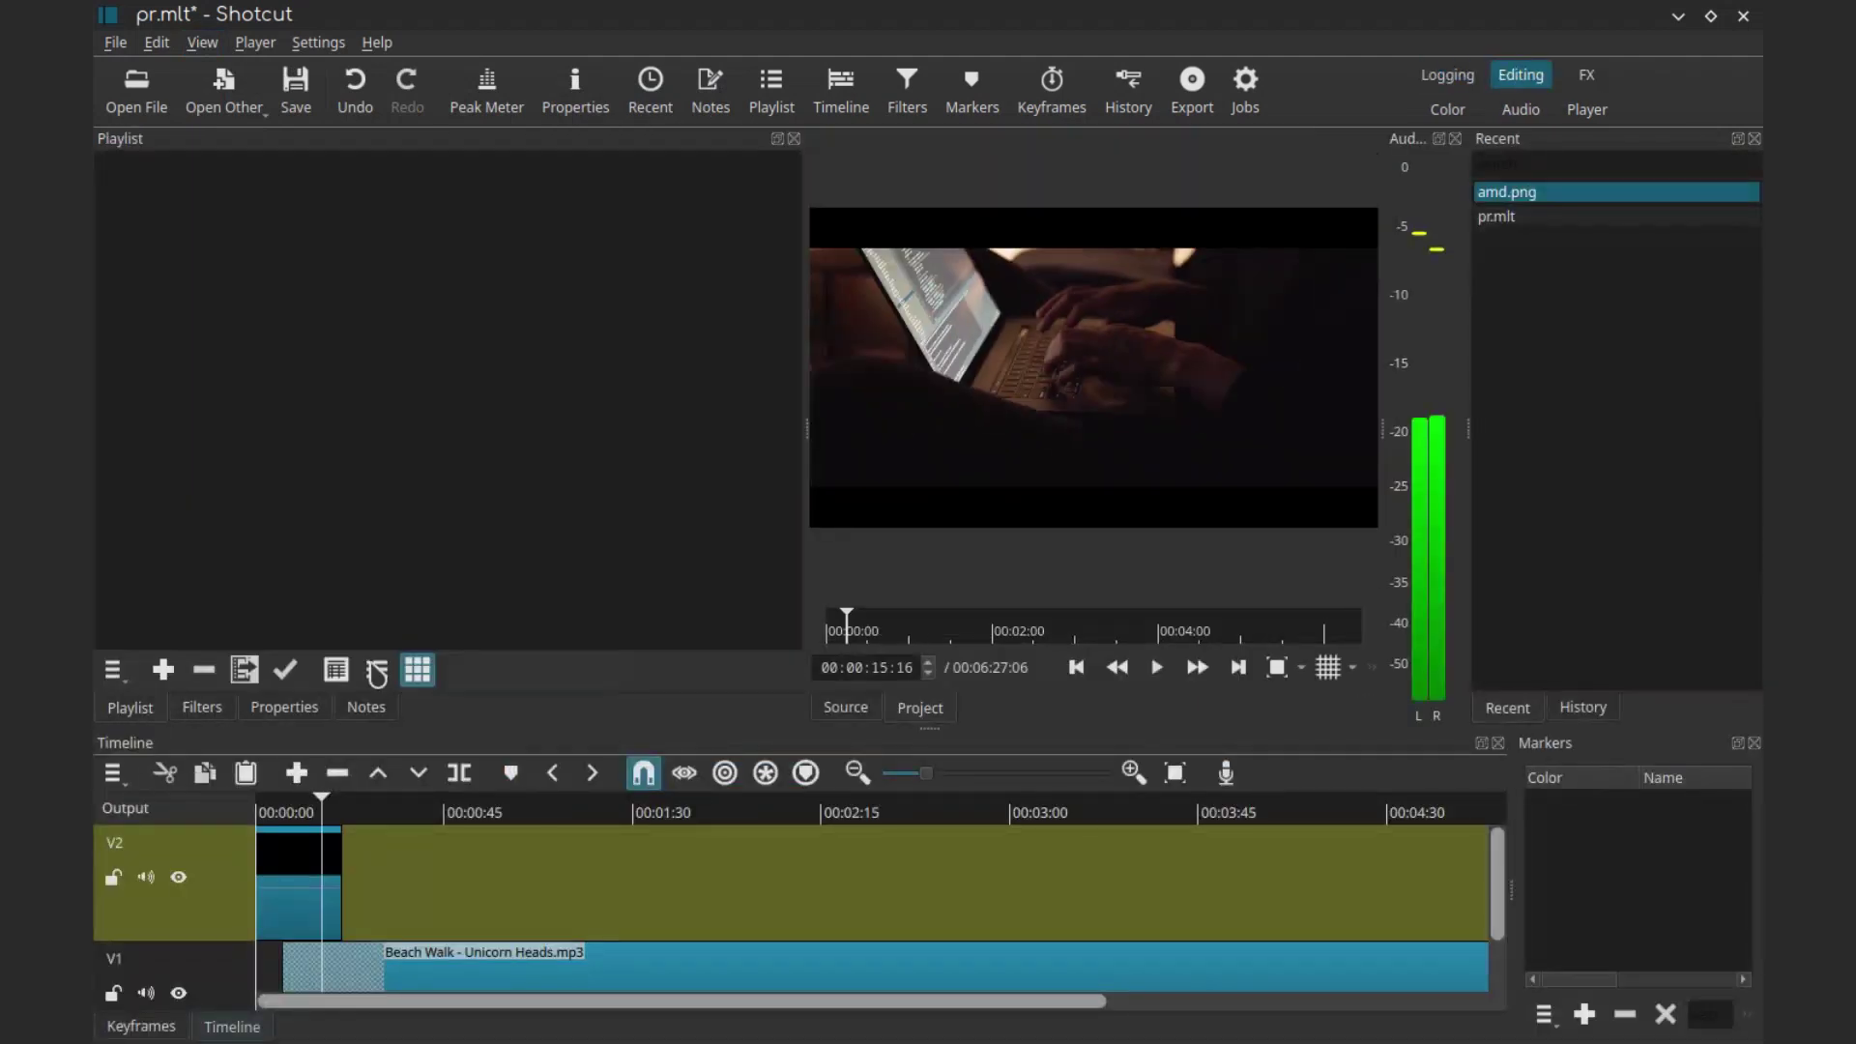
click(1521, 74)
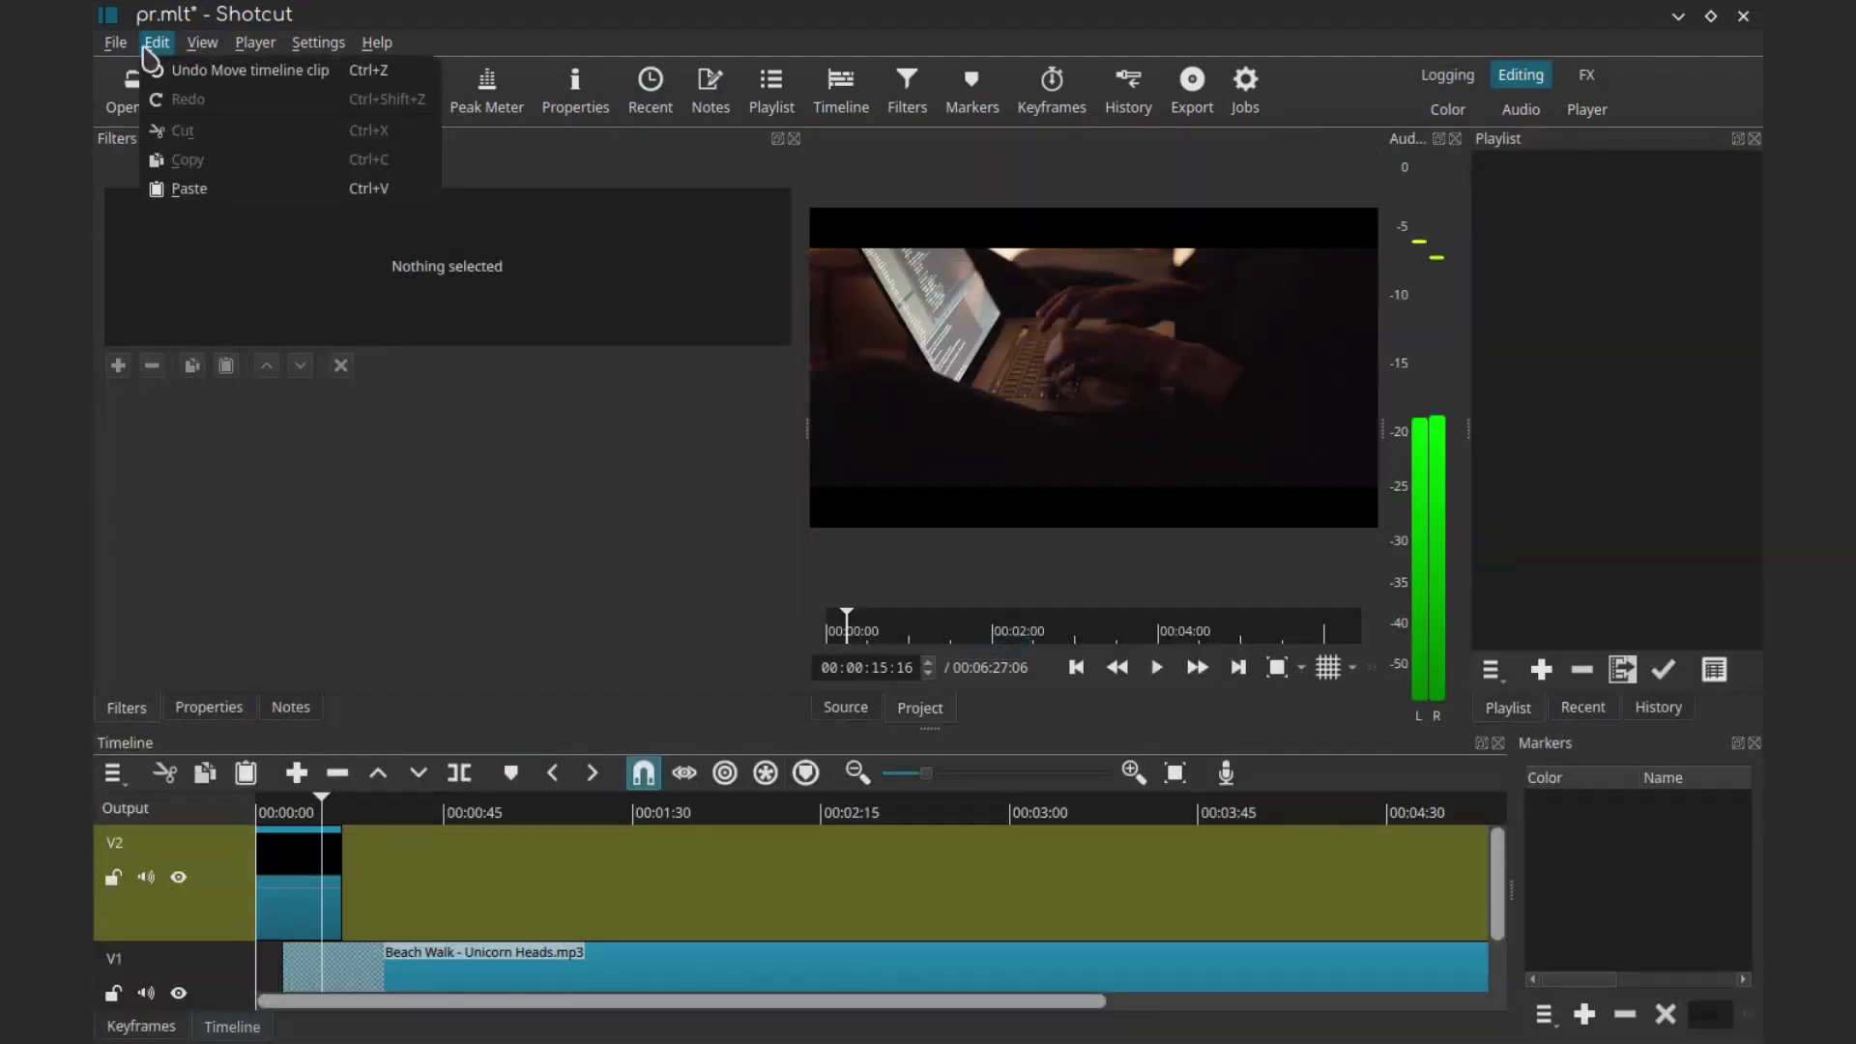
Place amd.png on V2 around 0:43 and view its clip properties
click(320, 42)
mouse_move(479, 225)
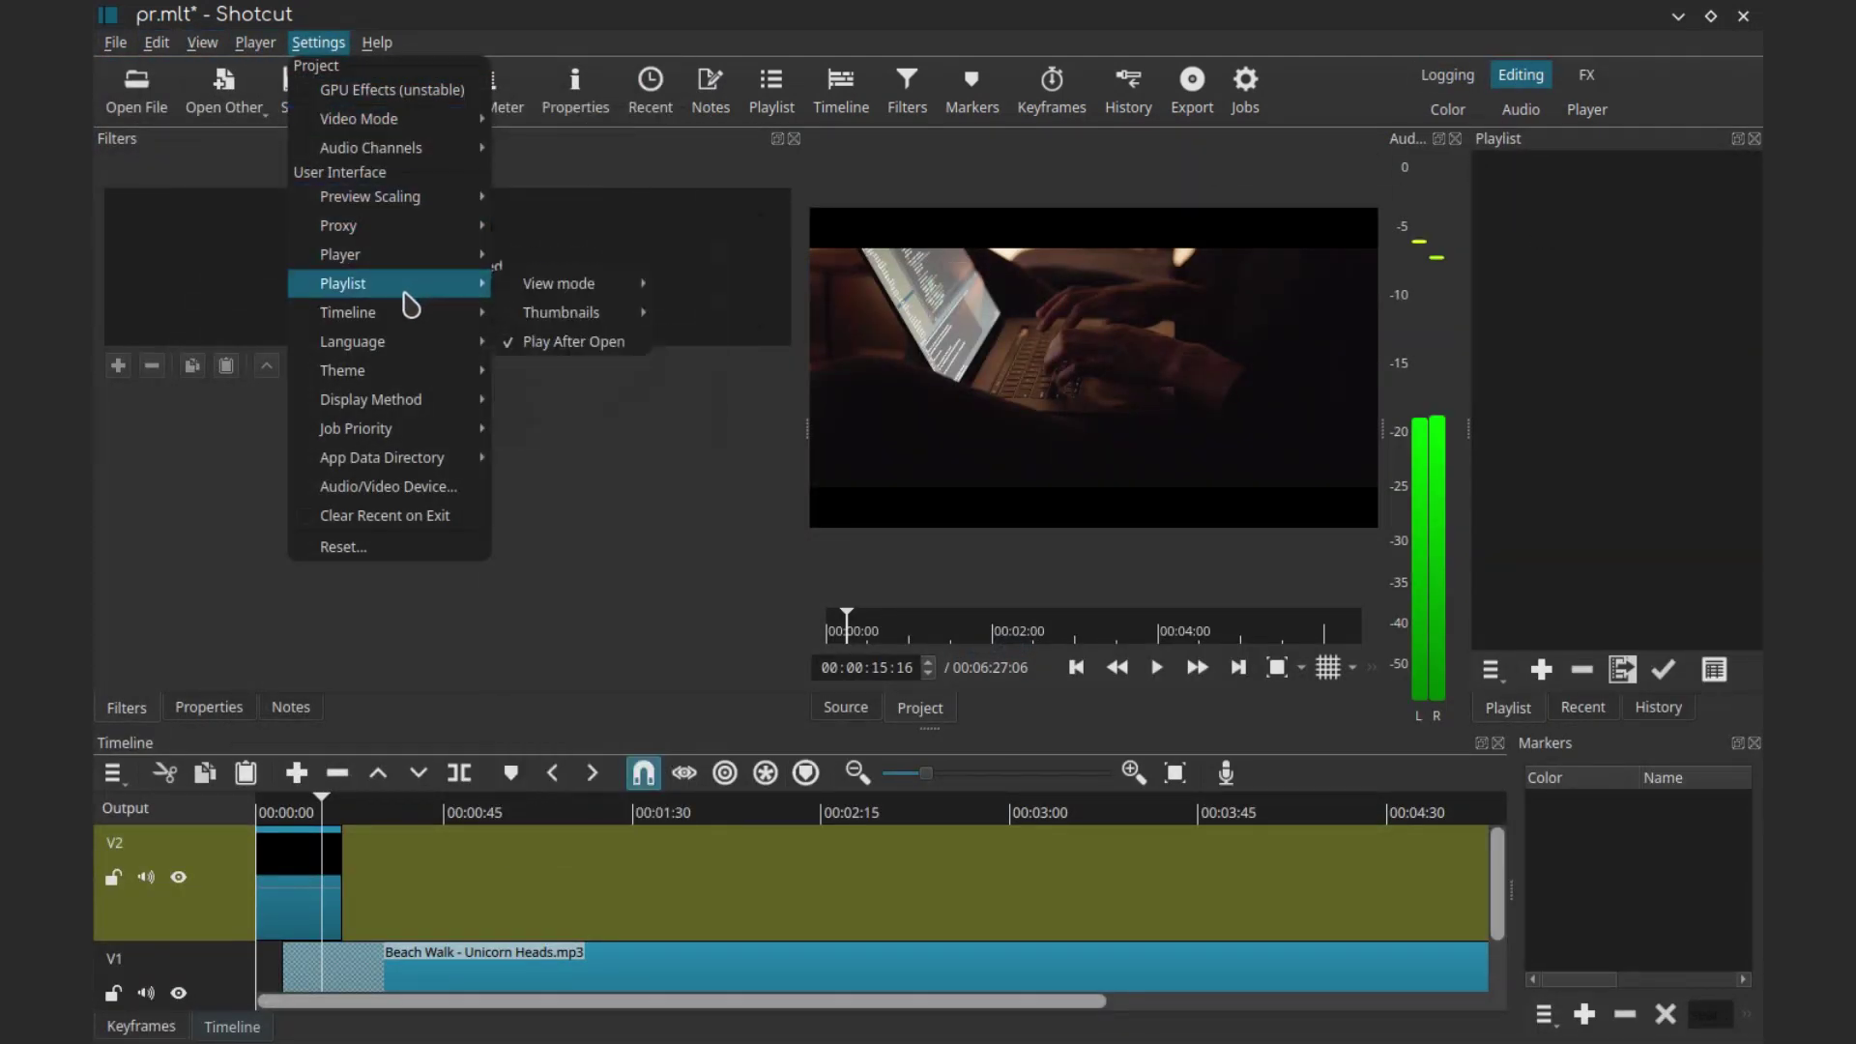
mouse_move(390, 46)
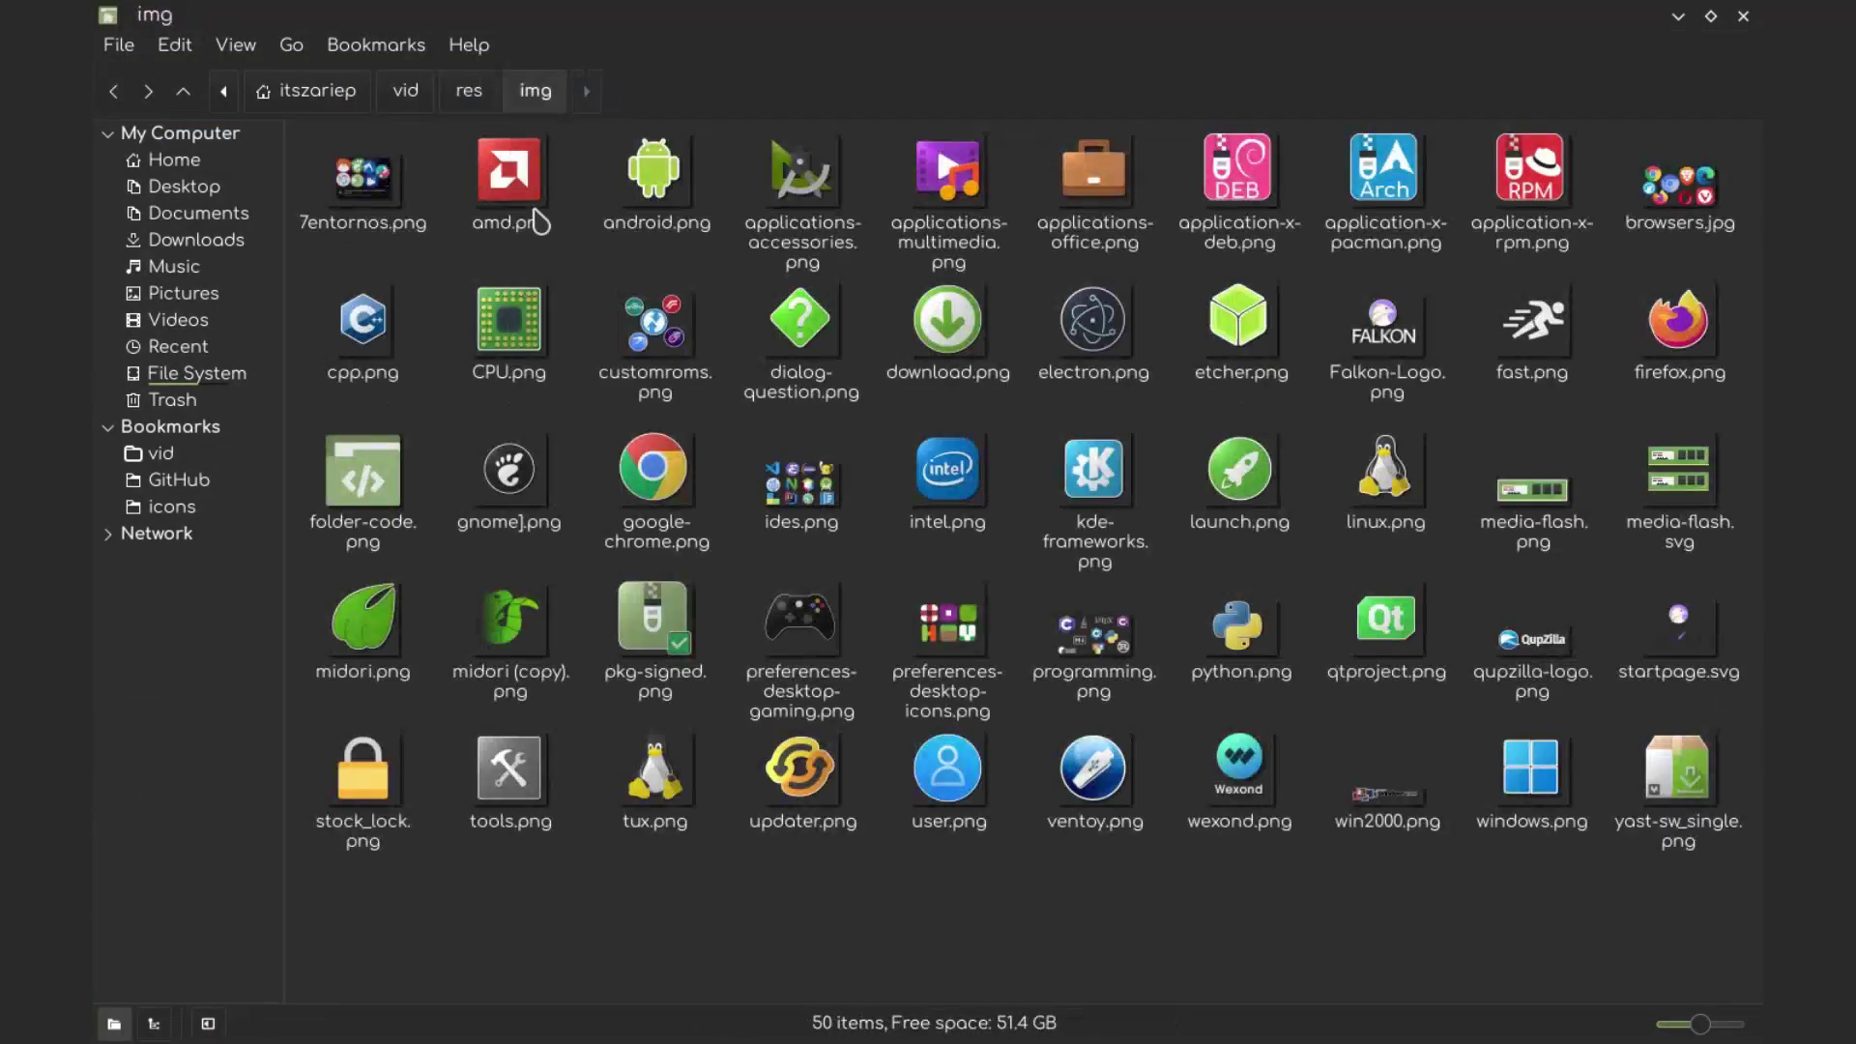
drag(394, 170, 438, 879)
right_click(438, 861)
click(504, 846)
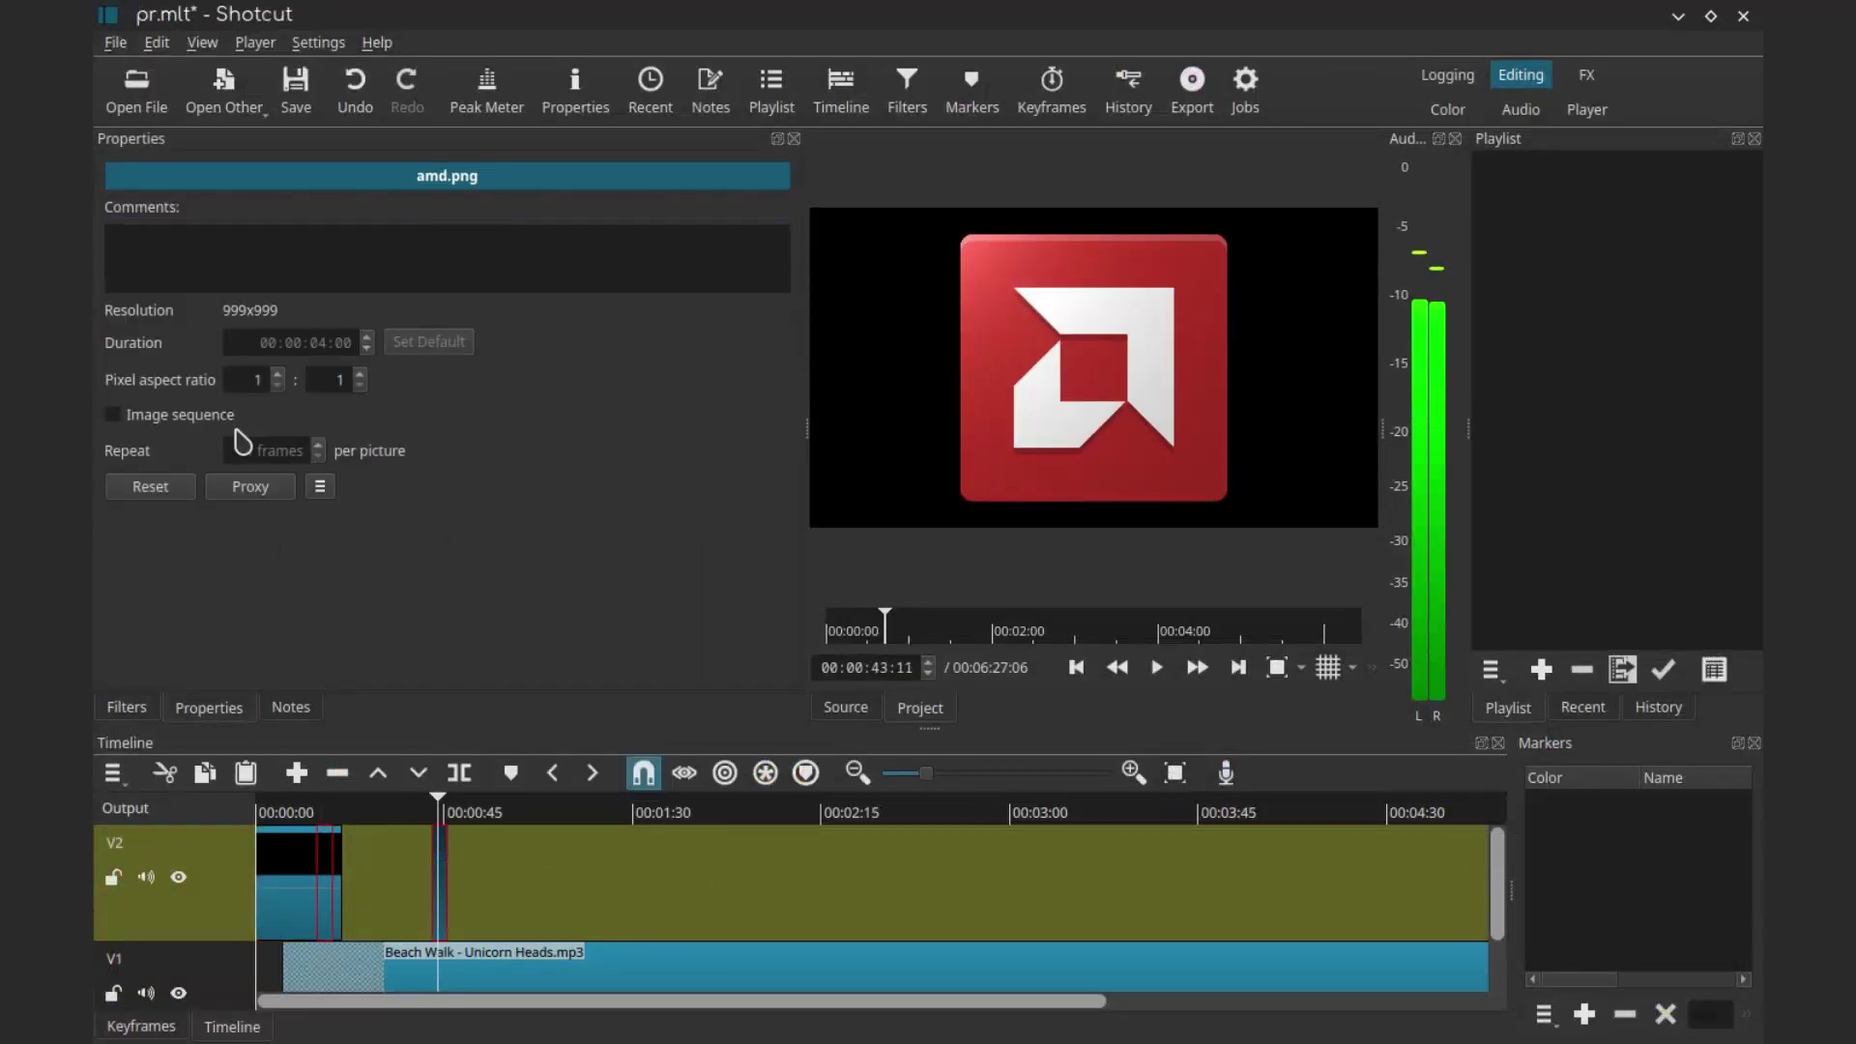
Split the laptop clip at the playhead and move its second part after amd.png
click(1078, 94)
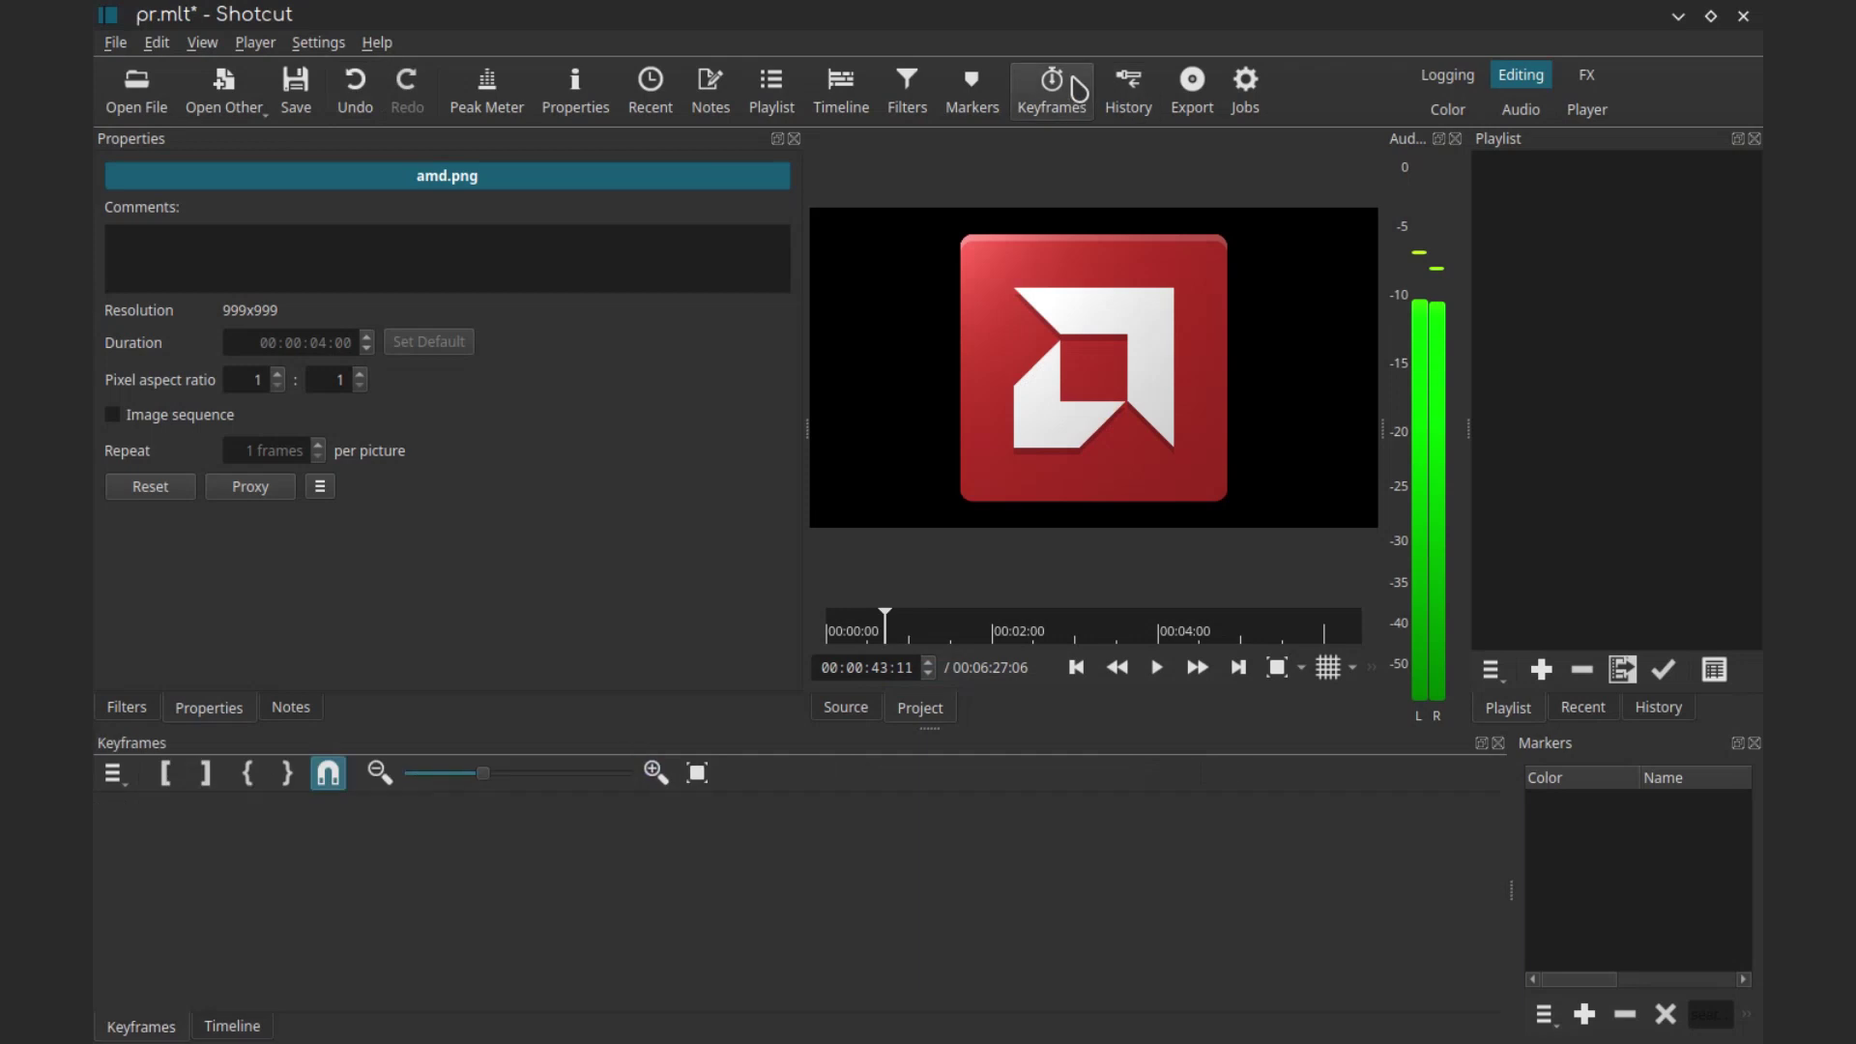
click(832, 95)
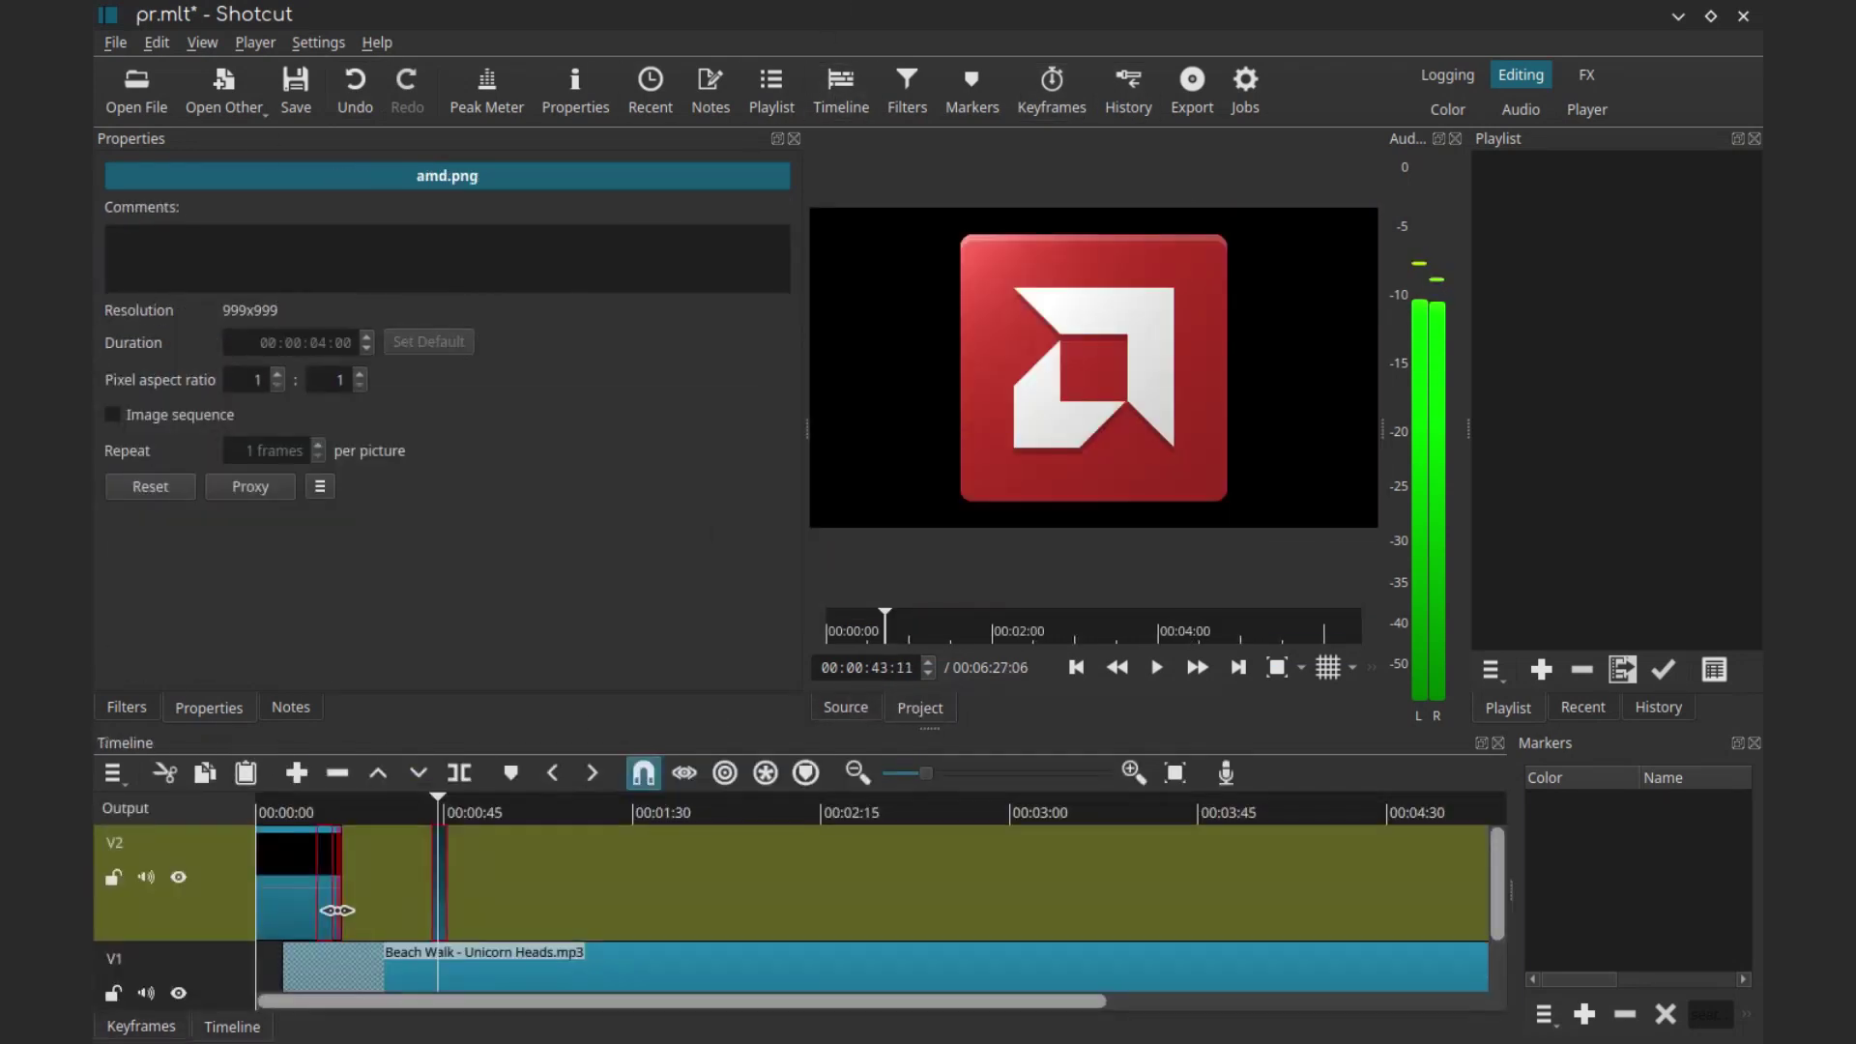
click(287, 810)
key(s)
drag(319, 889, 535, 908)
click(437, 899)
Look through the timeline options, keyframes panel and settings menu with the laptop clip selected
click(113, 774)
click(752, 783)
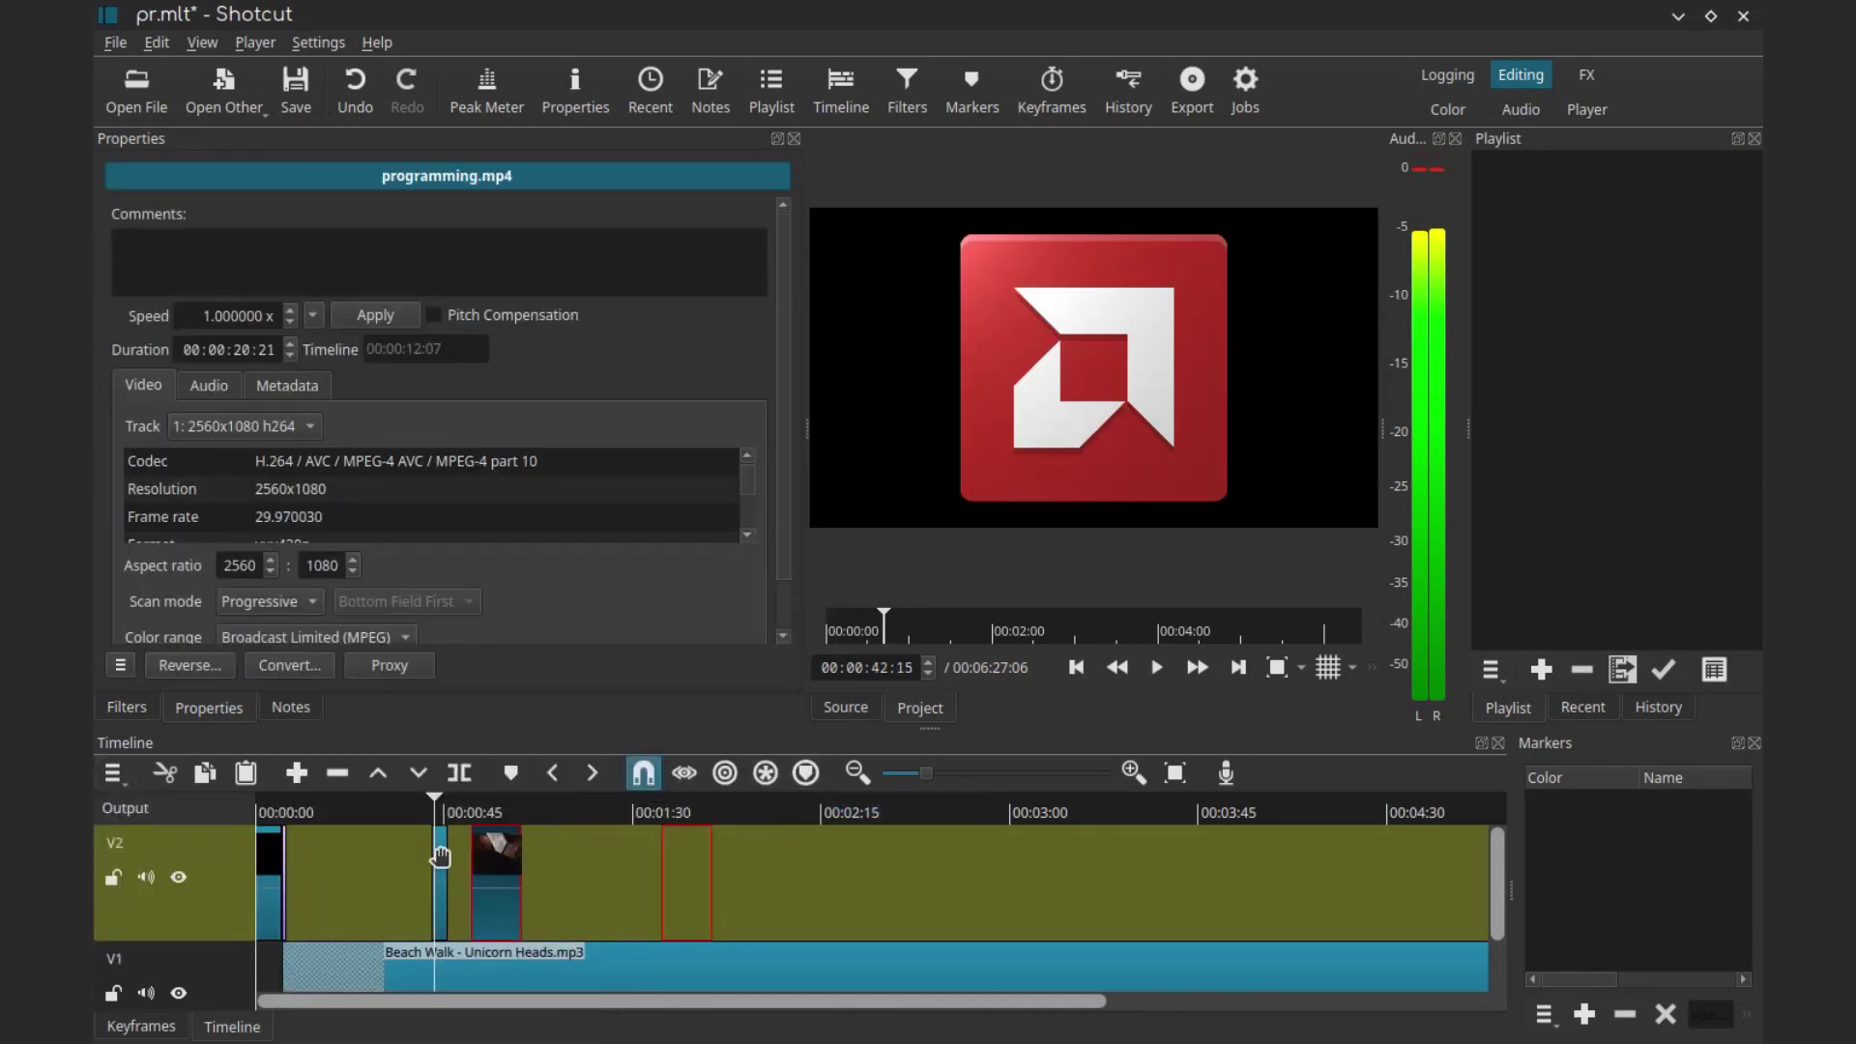
click(1051, 92)
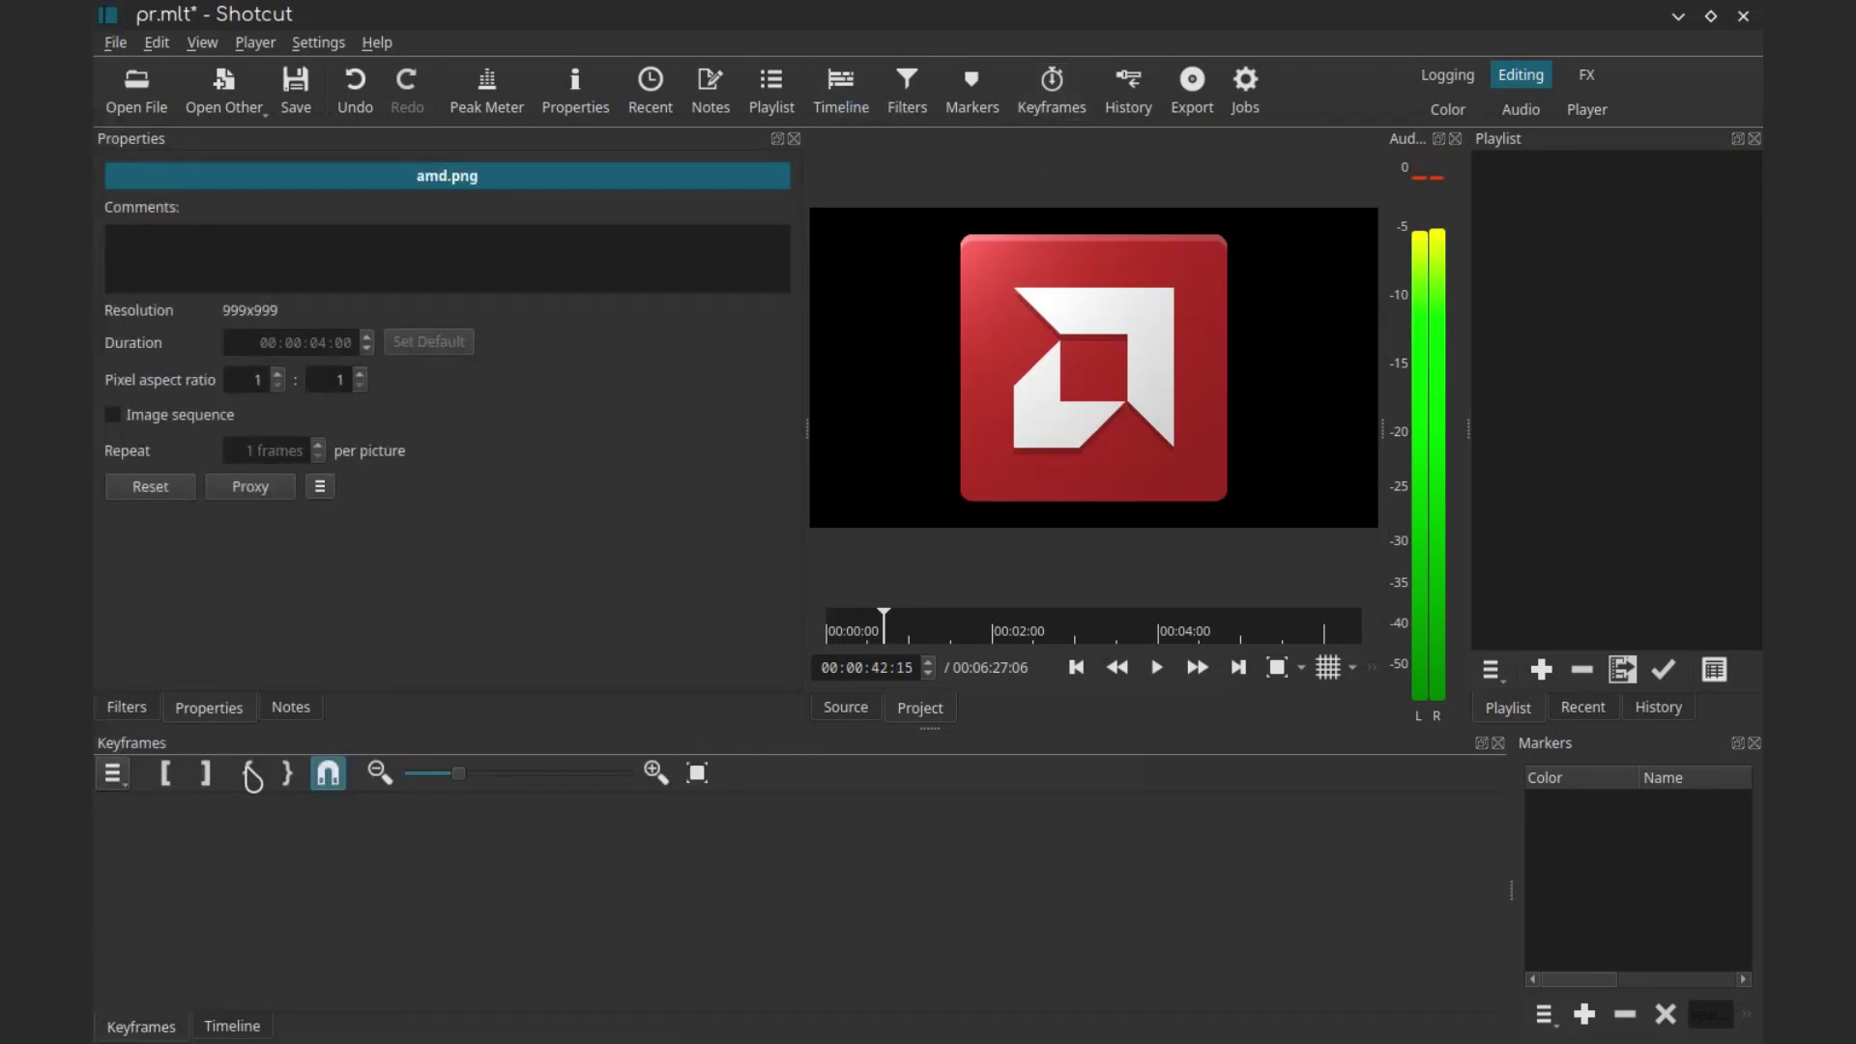
click(232, 1026)
click(334, 890)
click(318, 42)
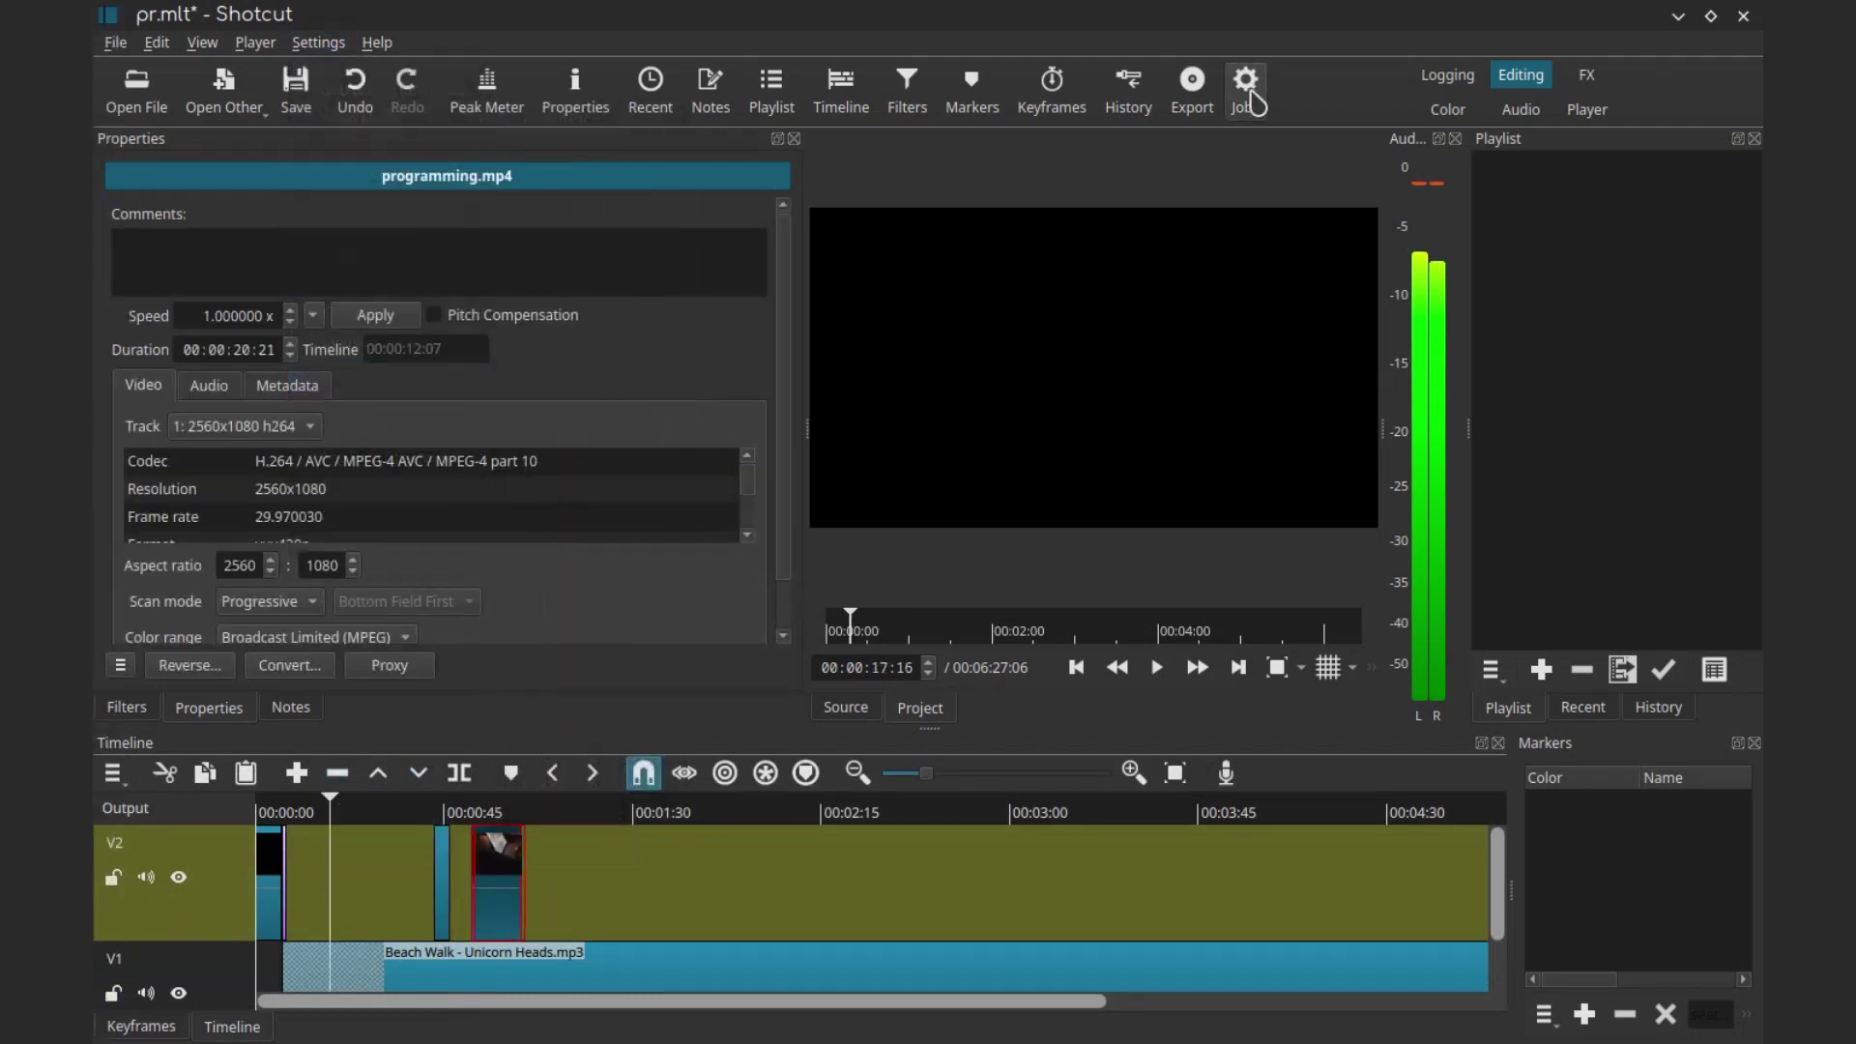
click(1245, 85)
Pick the YouTube export preset, check hardware encoder options and show Advanced export settings
click(1192, 92)
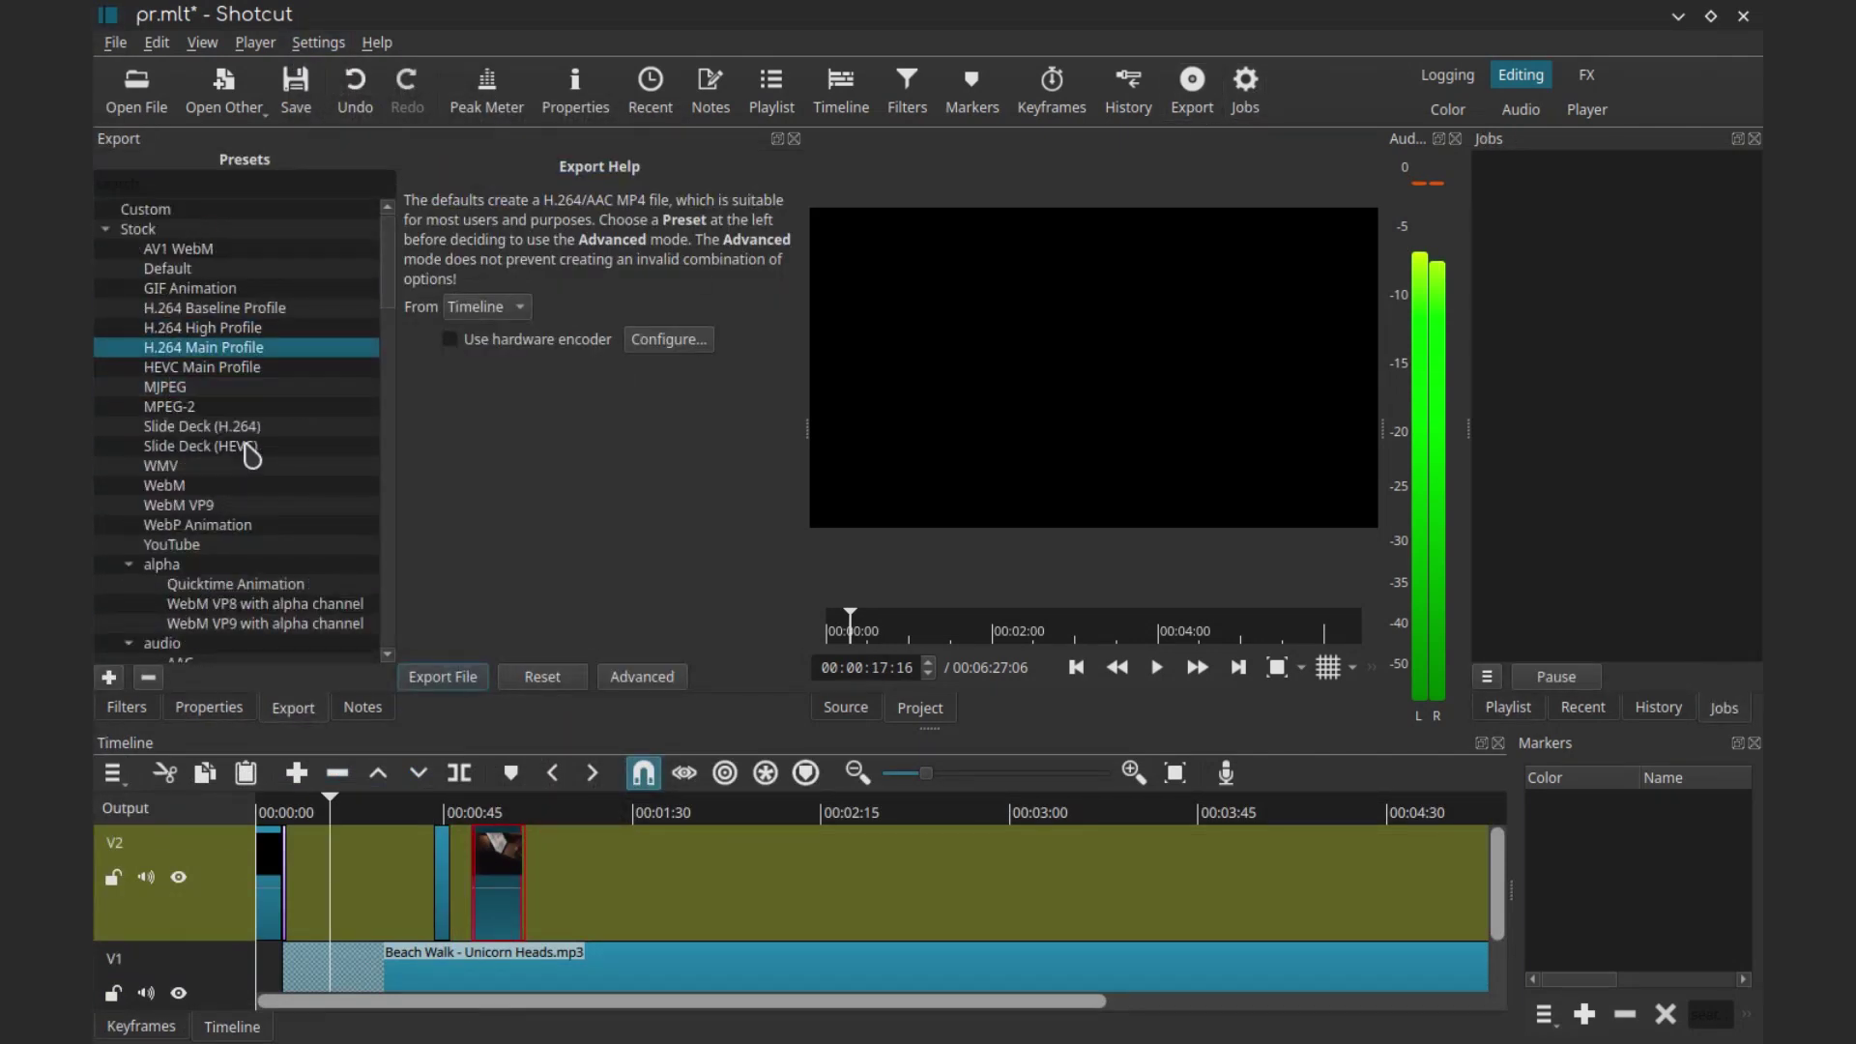
scroll(246, 459, down, 3)
click(216, 485)
click(659, 348)
click(1058, 634)
click(642, 676)
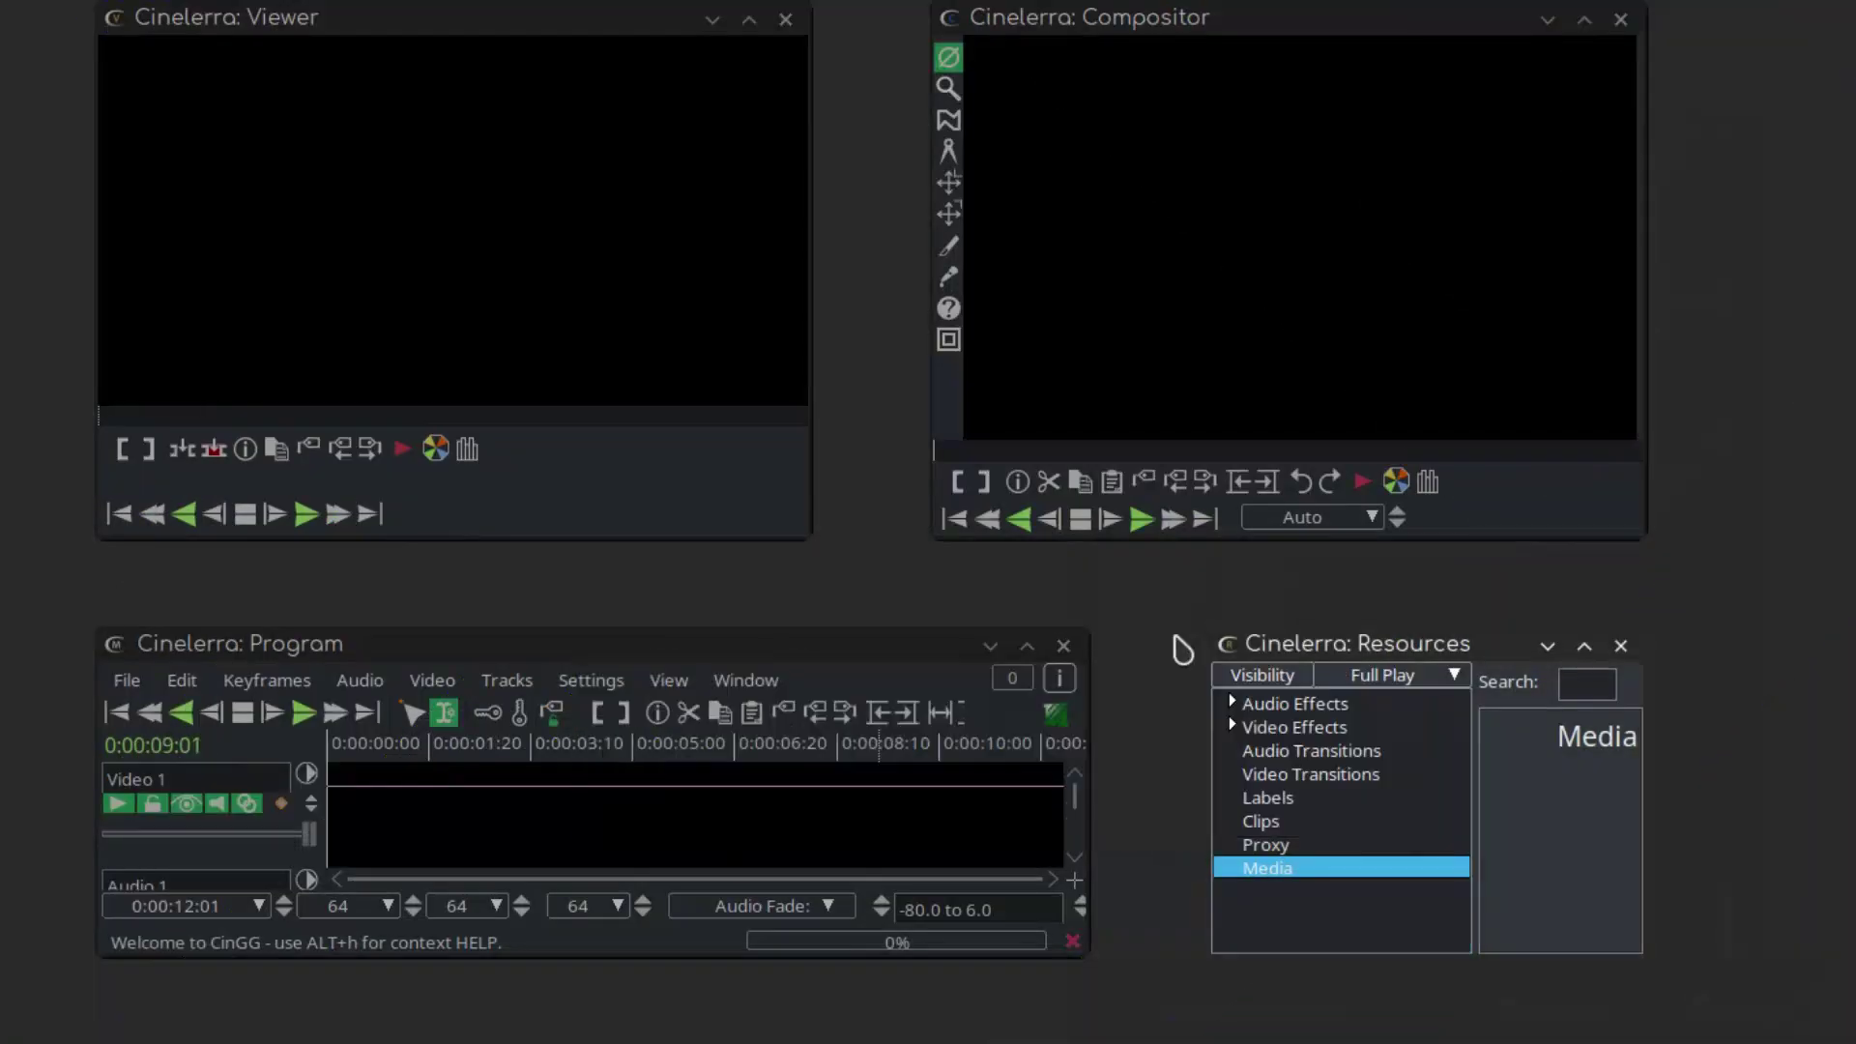
Dismiss Cinelerra's startup tip and look through the File, View and Edit menus
click(127, 679)
click(669, 679)
click(773, 558)
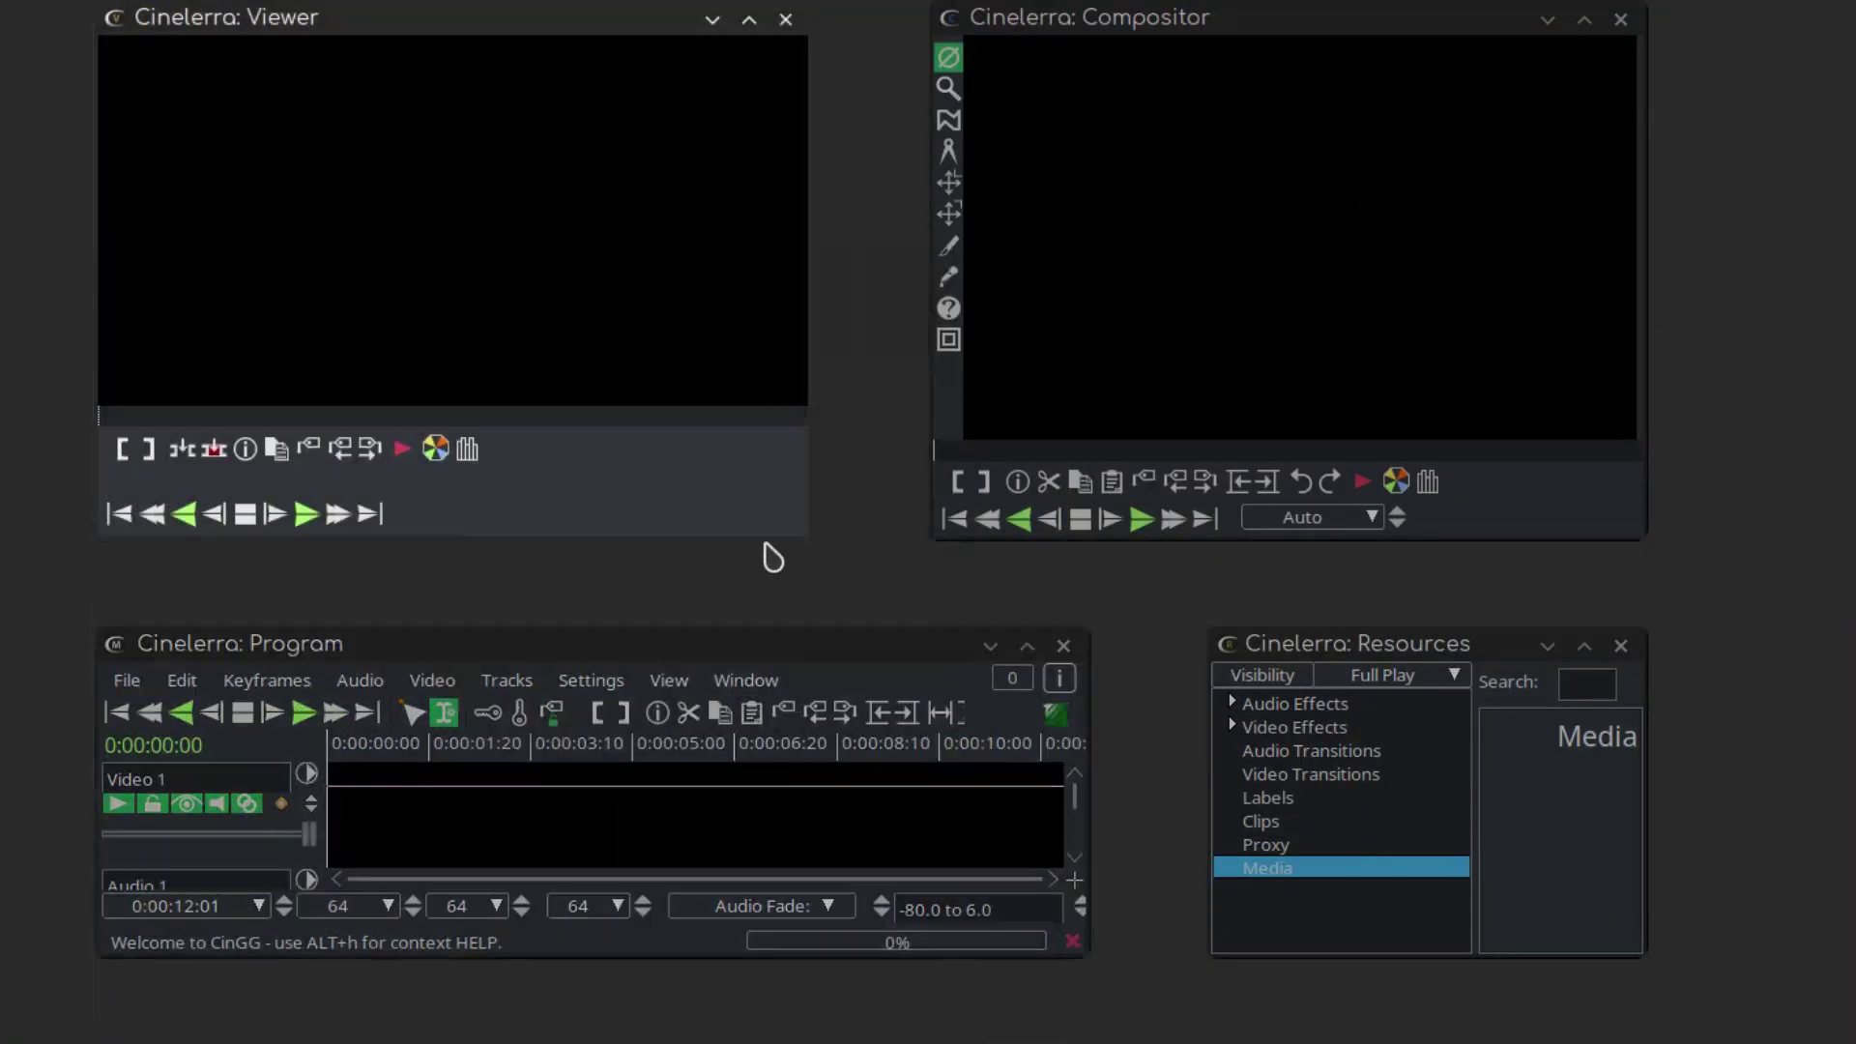
click(182, 680)
mouse_move(127, 689)
Look through the Interface and Appearance pages of Preferences, then close it
click(591, 680)
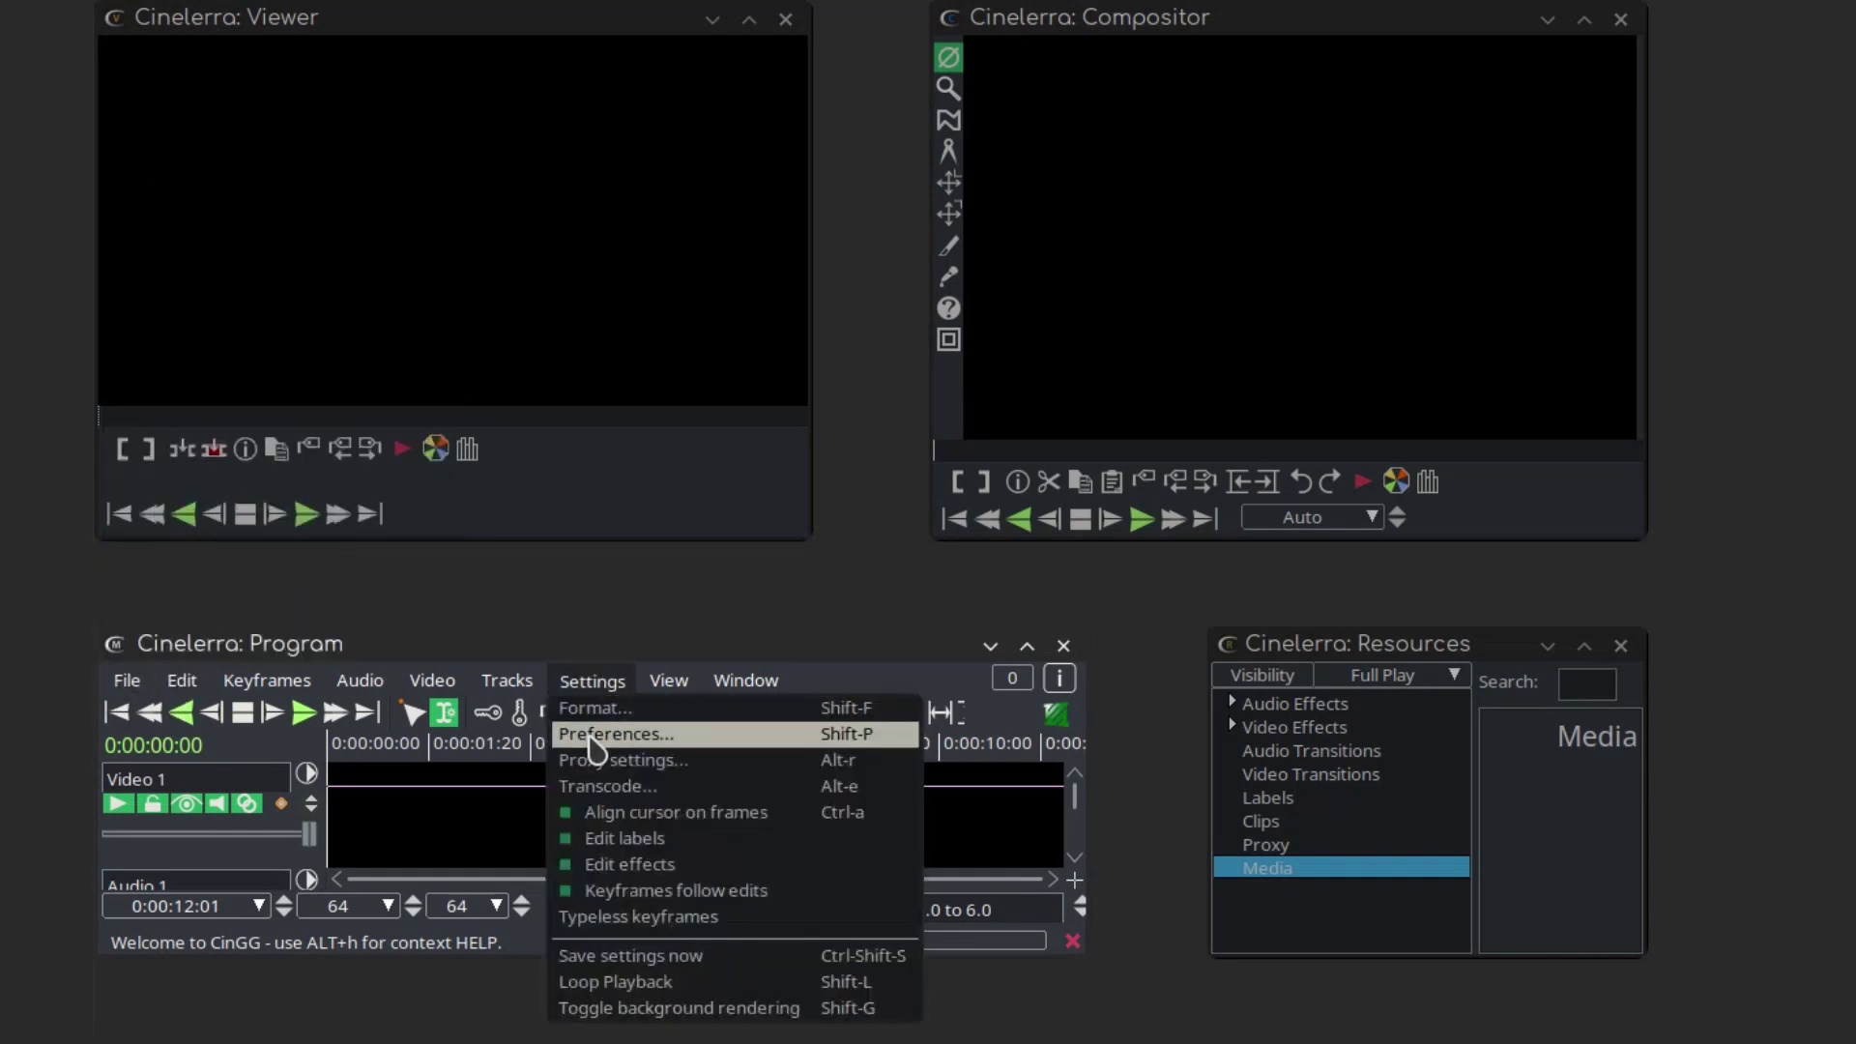
click(593, 729)
click(996, 124)
click(1146, 124)
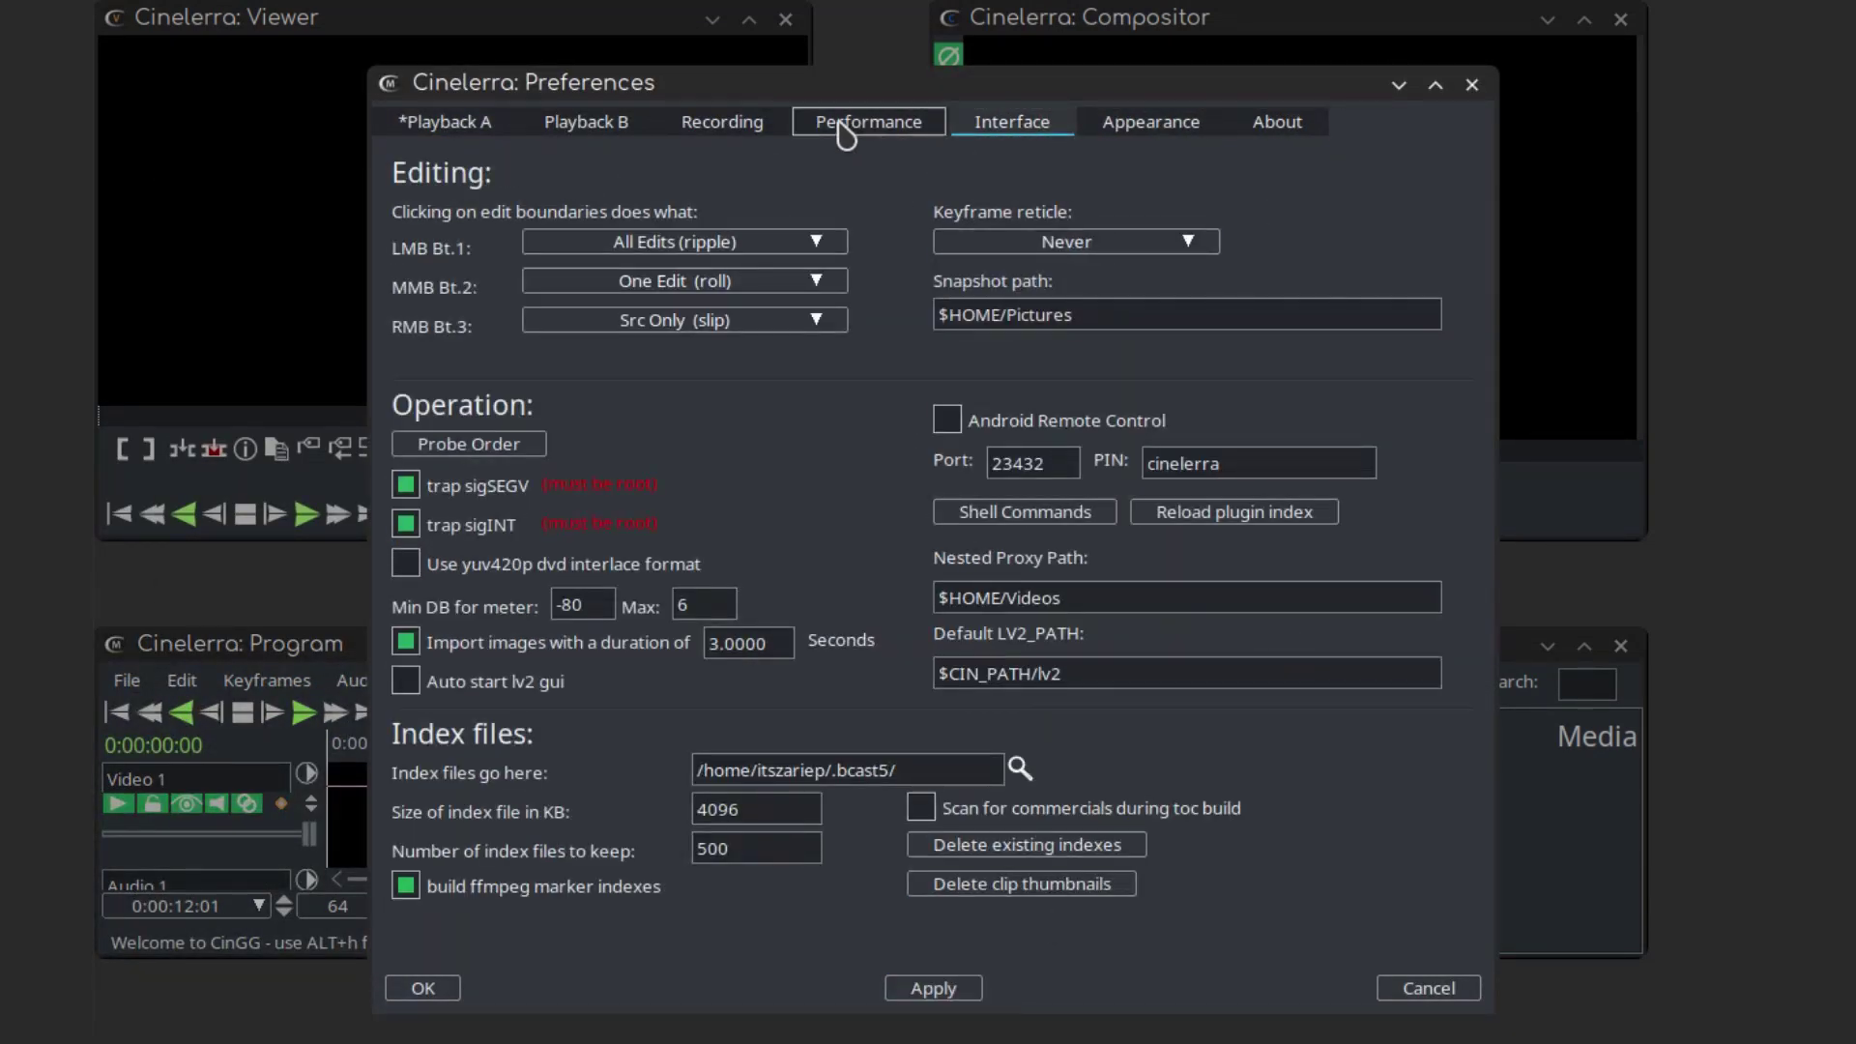
click(723, 120)
key(Escape)
Enlarge the Compositor window and resize and reposition the timeline window
right_click(1147, 67)
key(Escape)
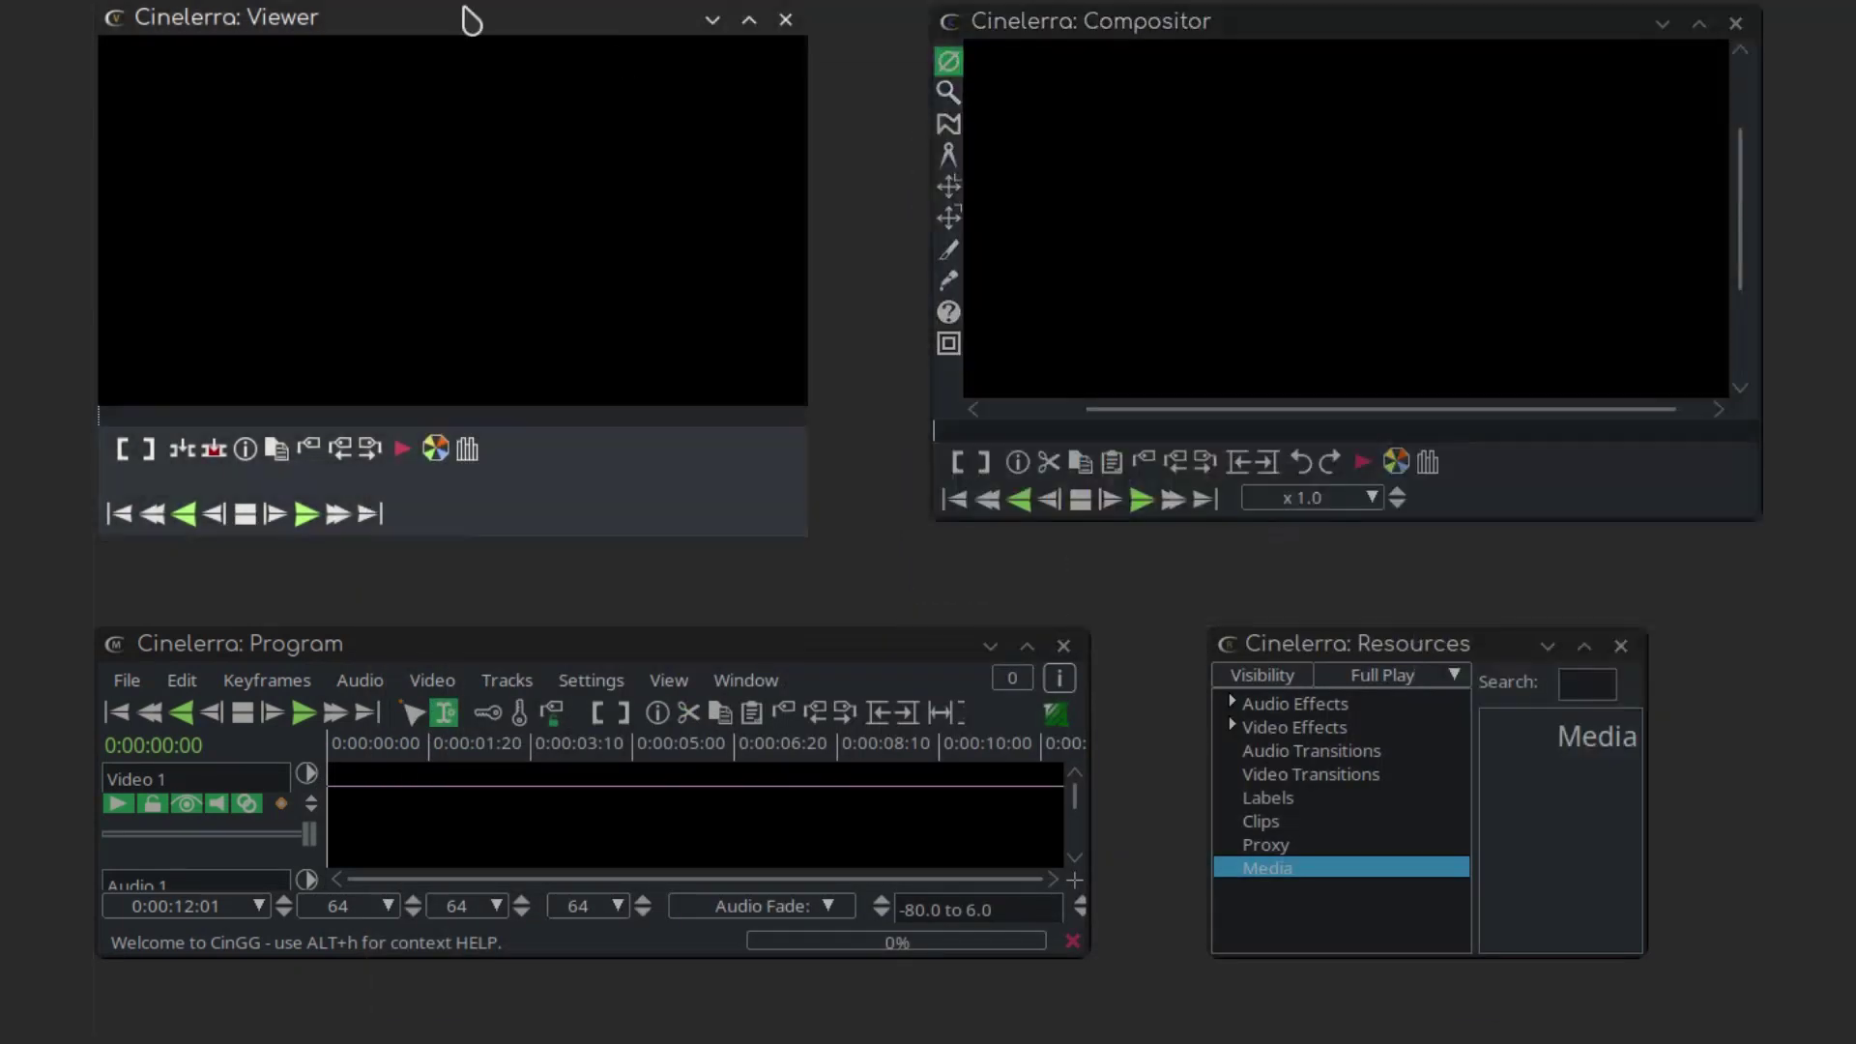
right_click(899, 644)
click(705, 190)
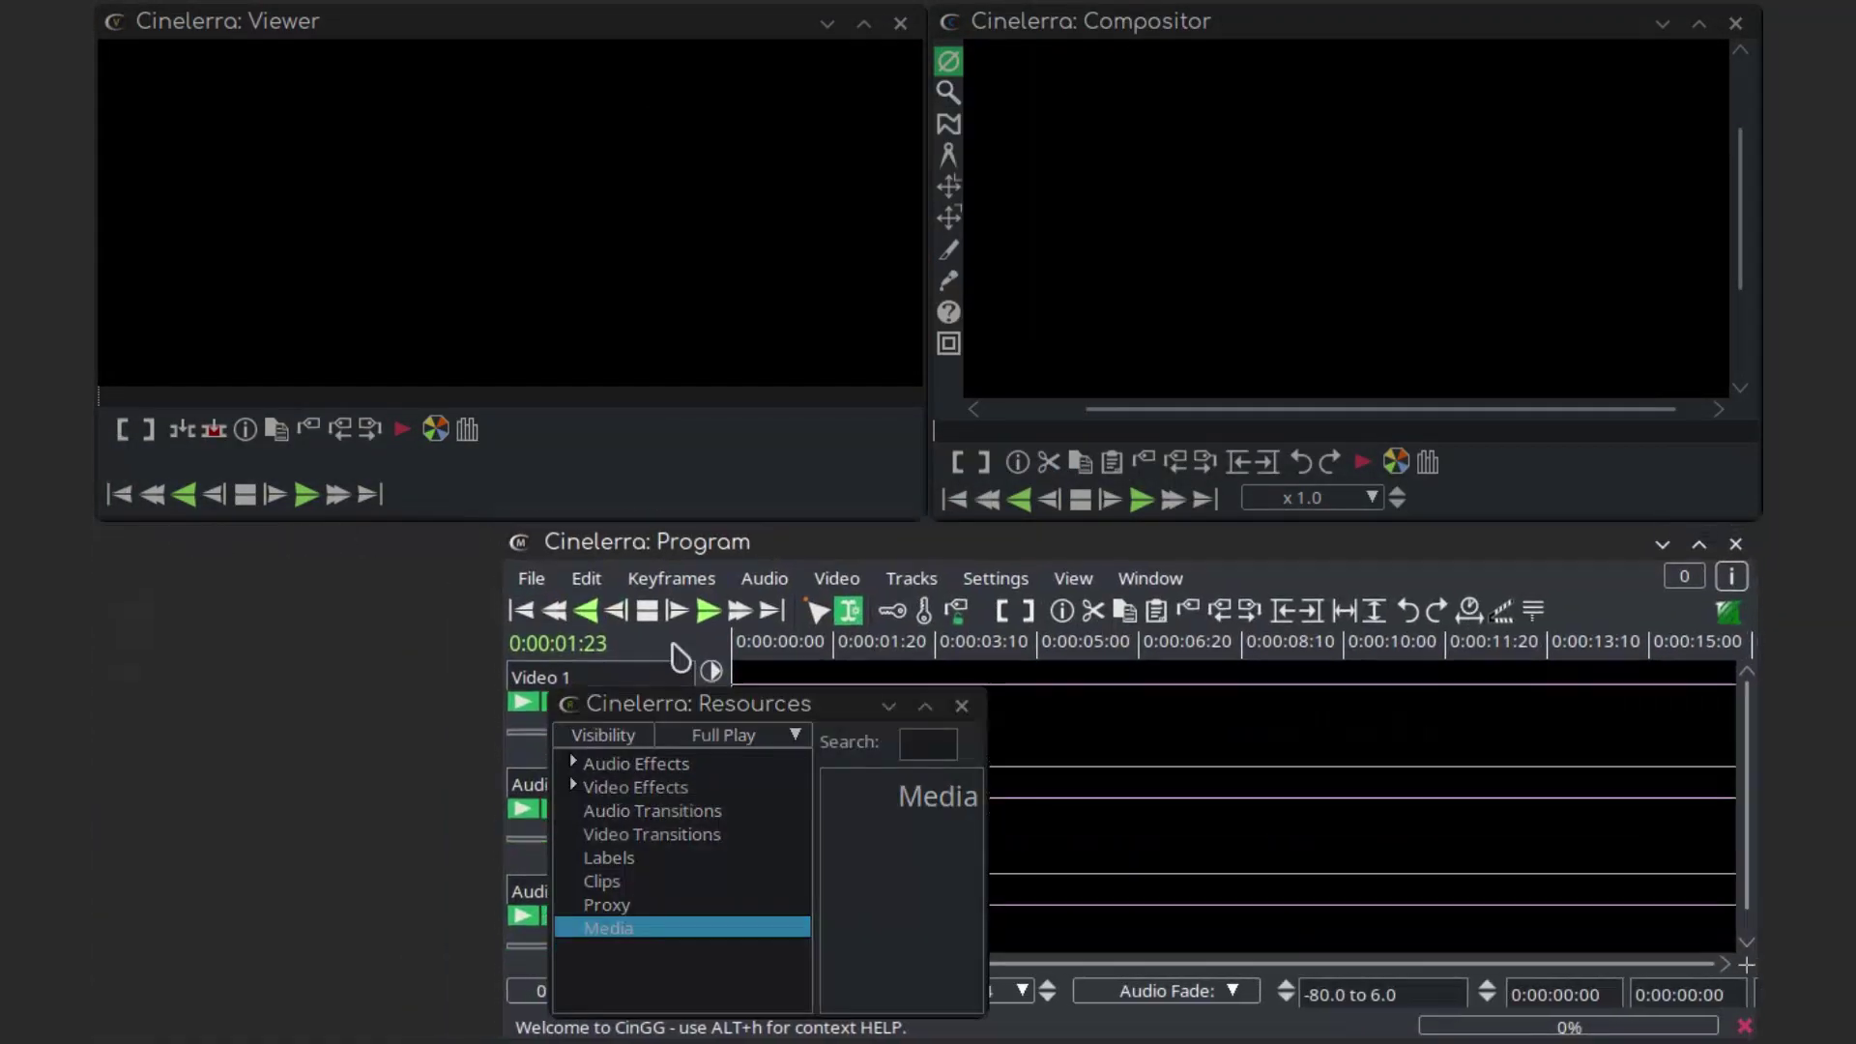
Place the media bin beside the timeline and load android.png from the img folder
drag(696, 704, 237, 534)
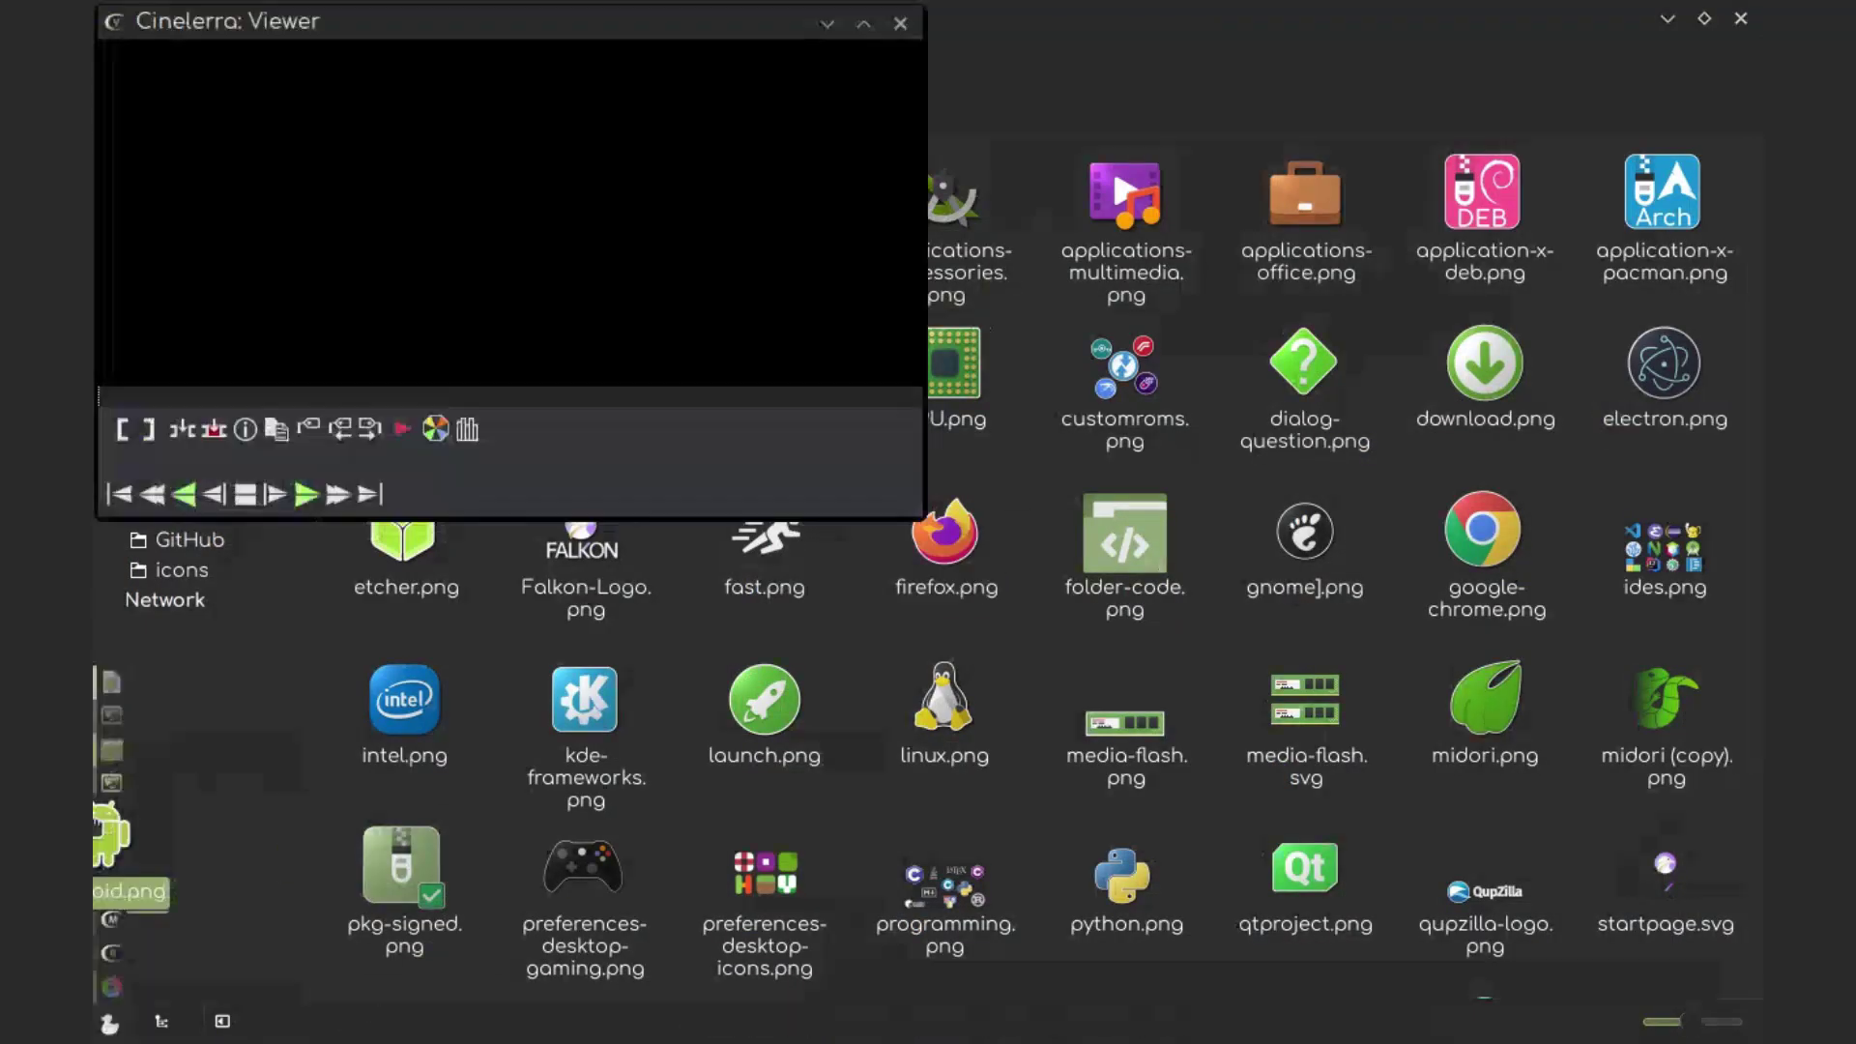
right_click(421, 688)
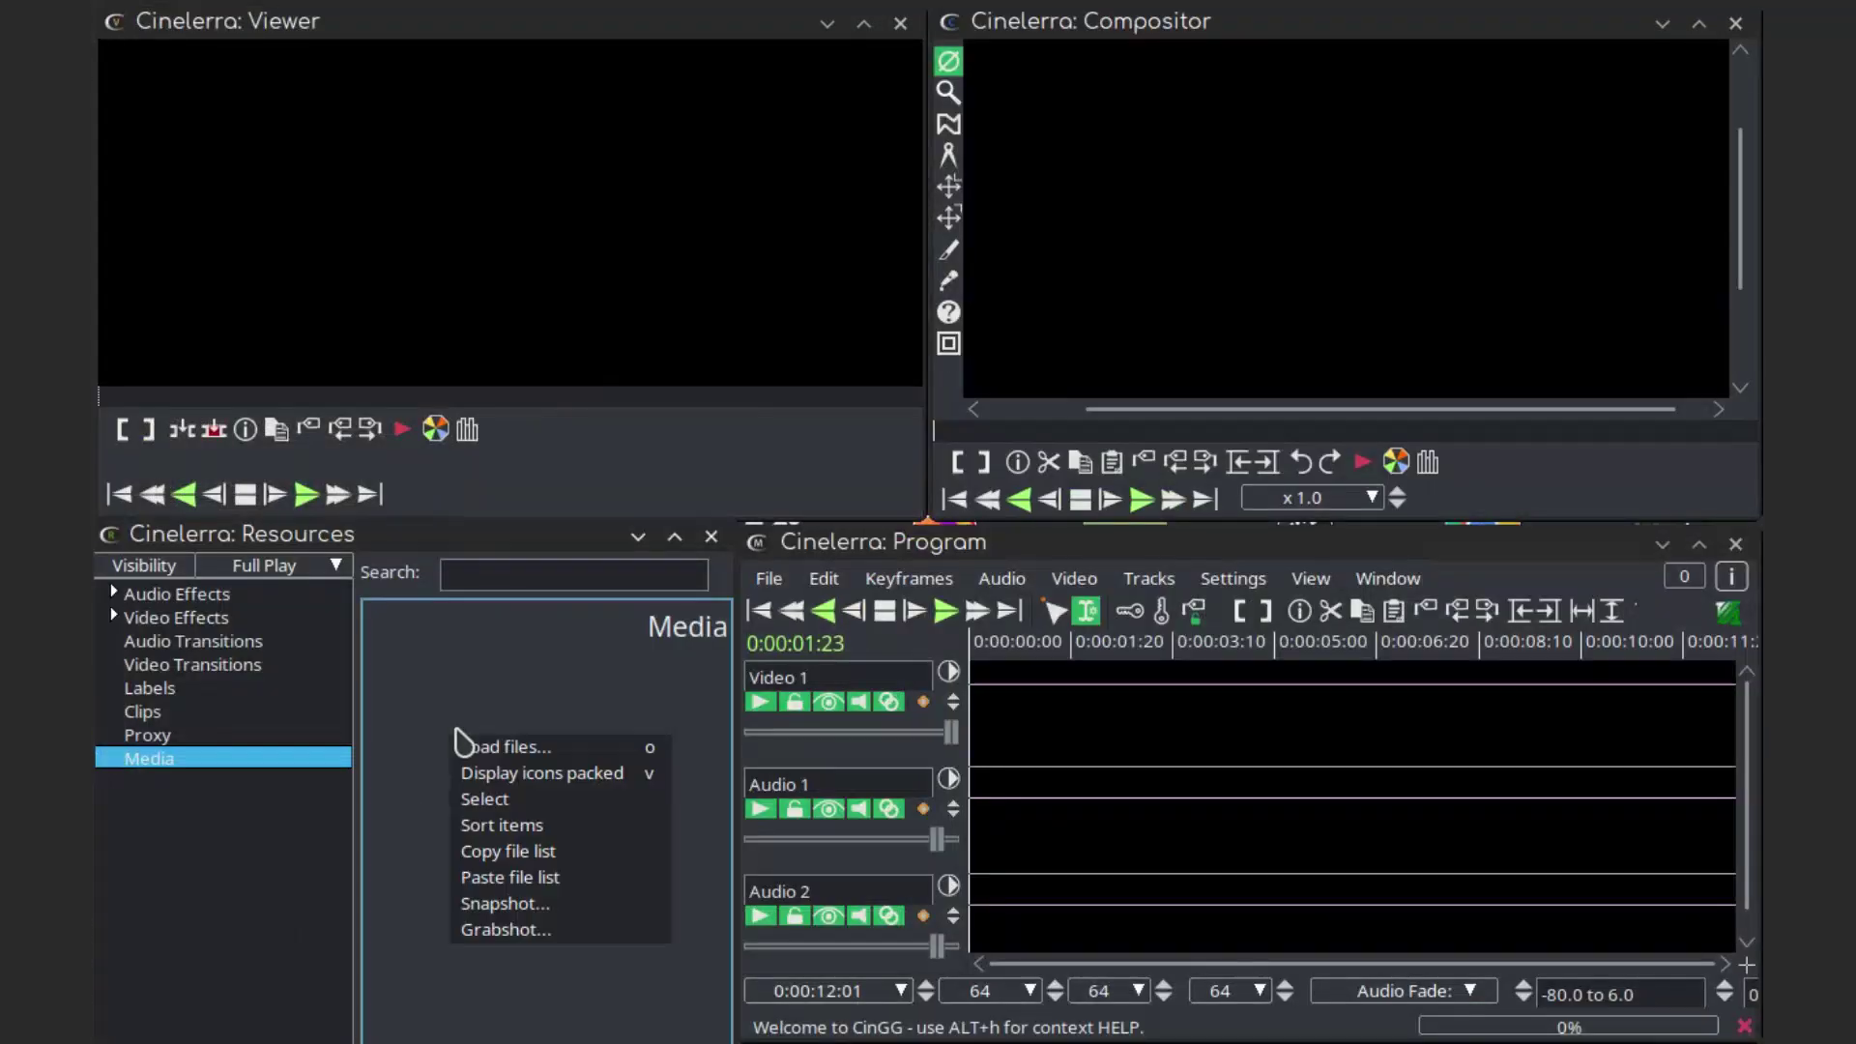
click(462, 693)
click(581, 585)
double_click(583, 596)
key(alt+Tab)
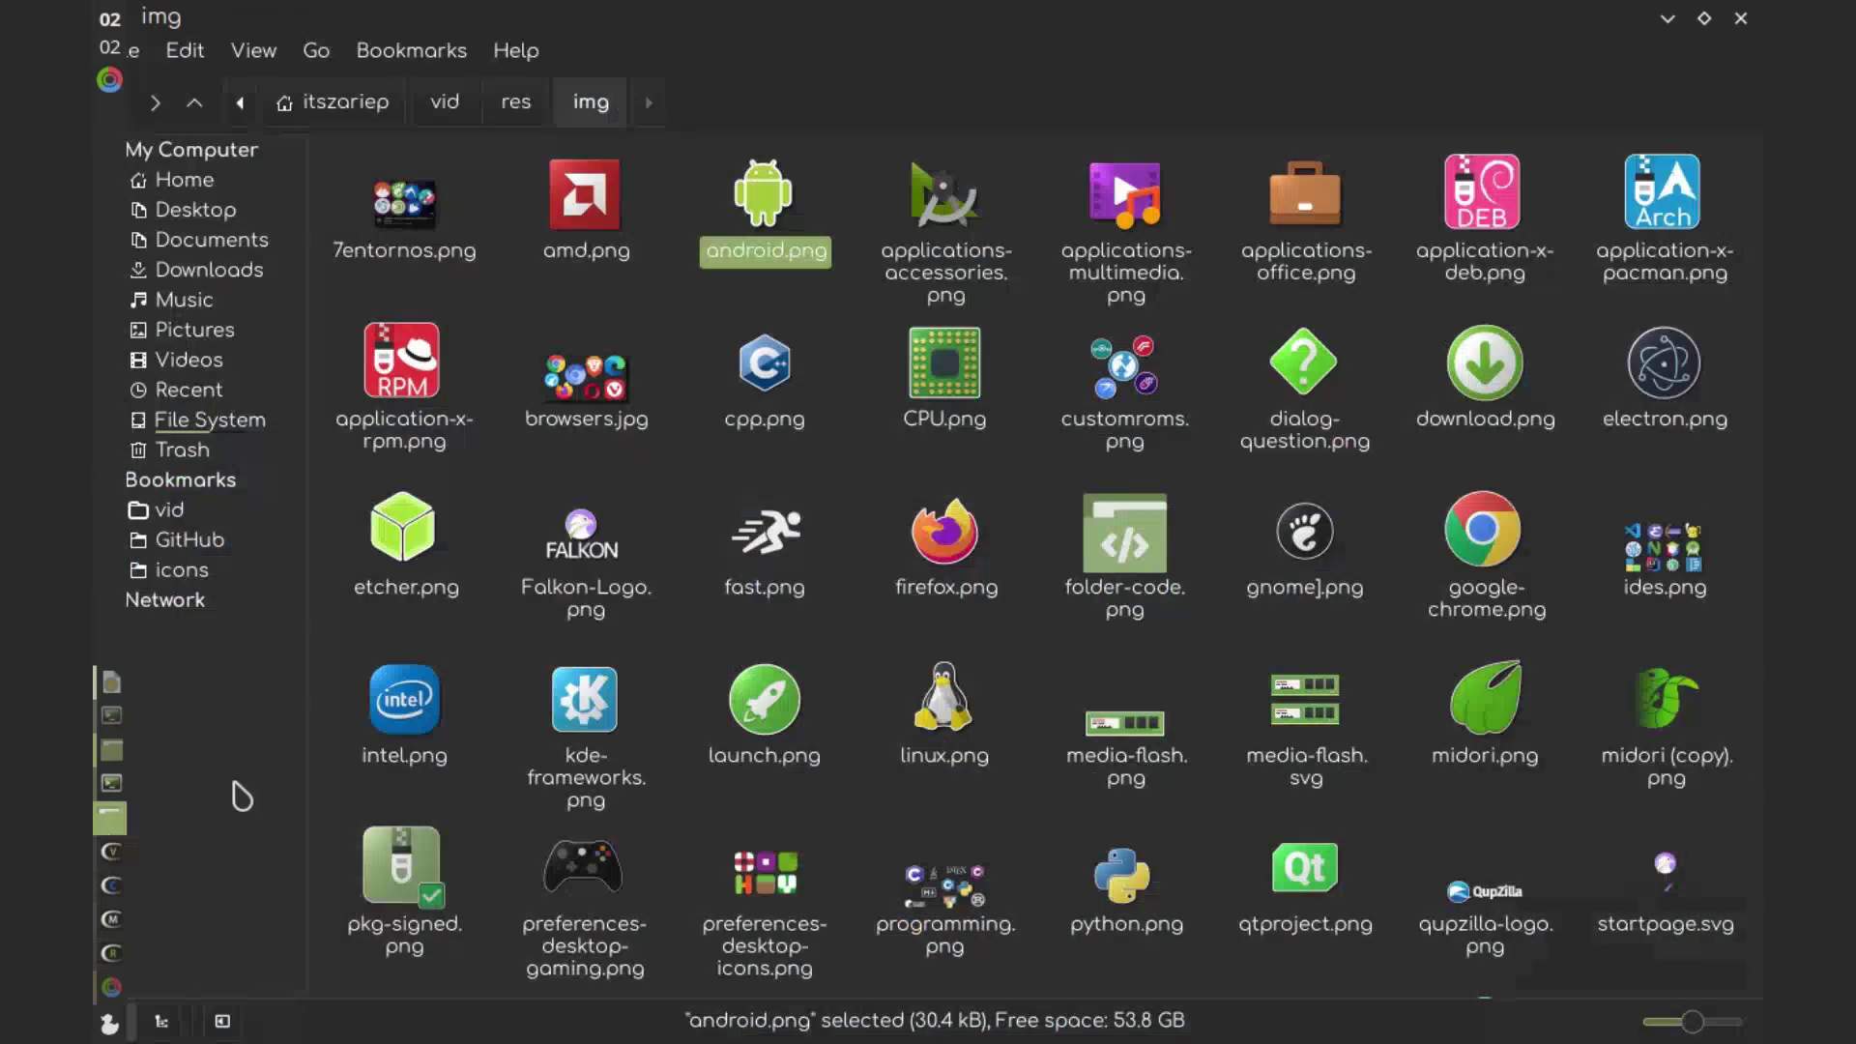
drag(764, 203, 819, 894)
Load intro.mp4 into the media bin and place it on the timeline
click(489, 629)
key(o)
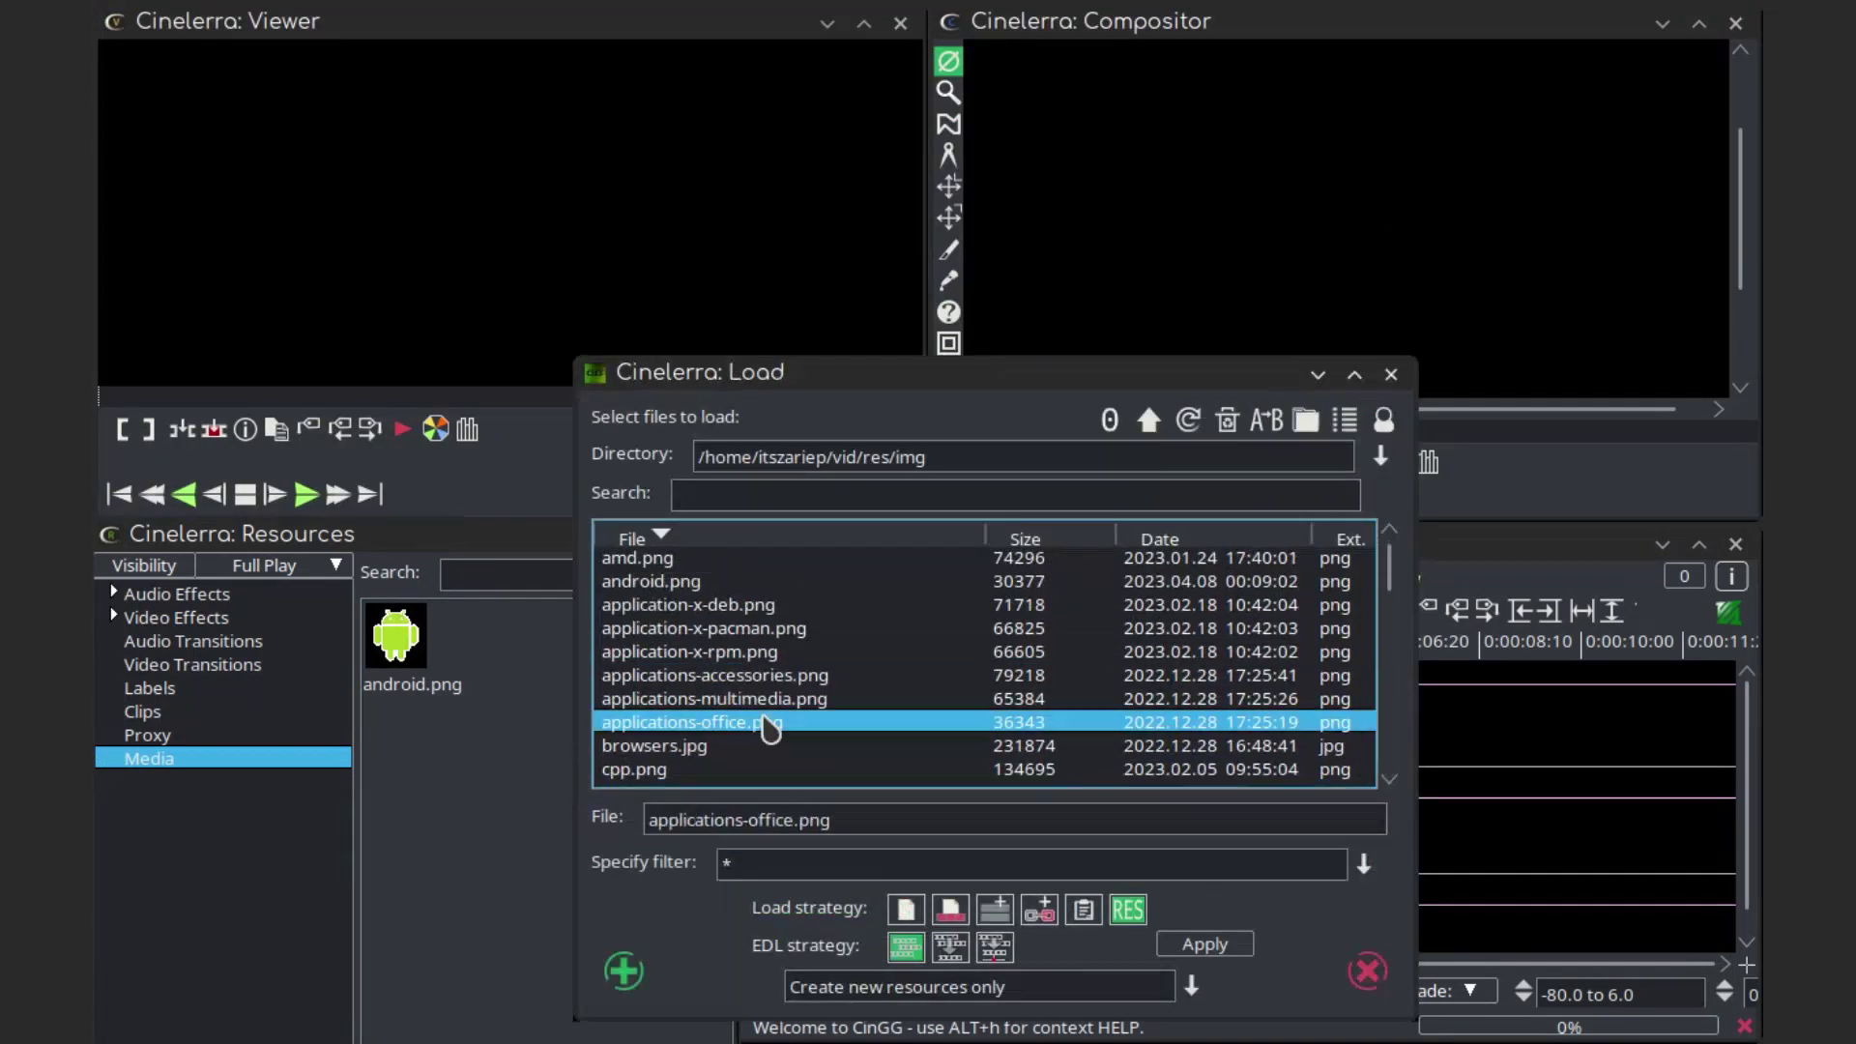
double_click(767, 725)
key(o)
click(711, 630)
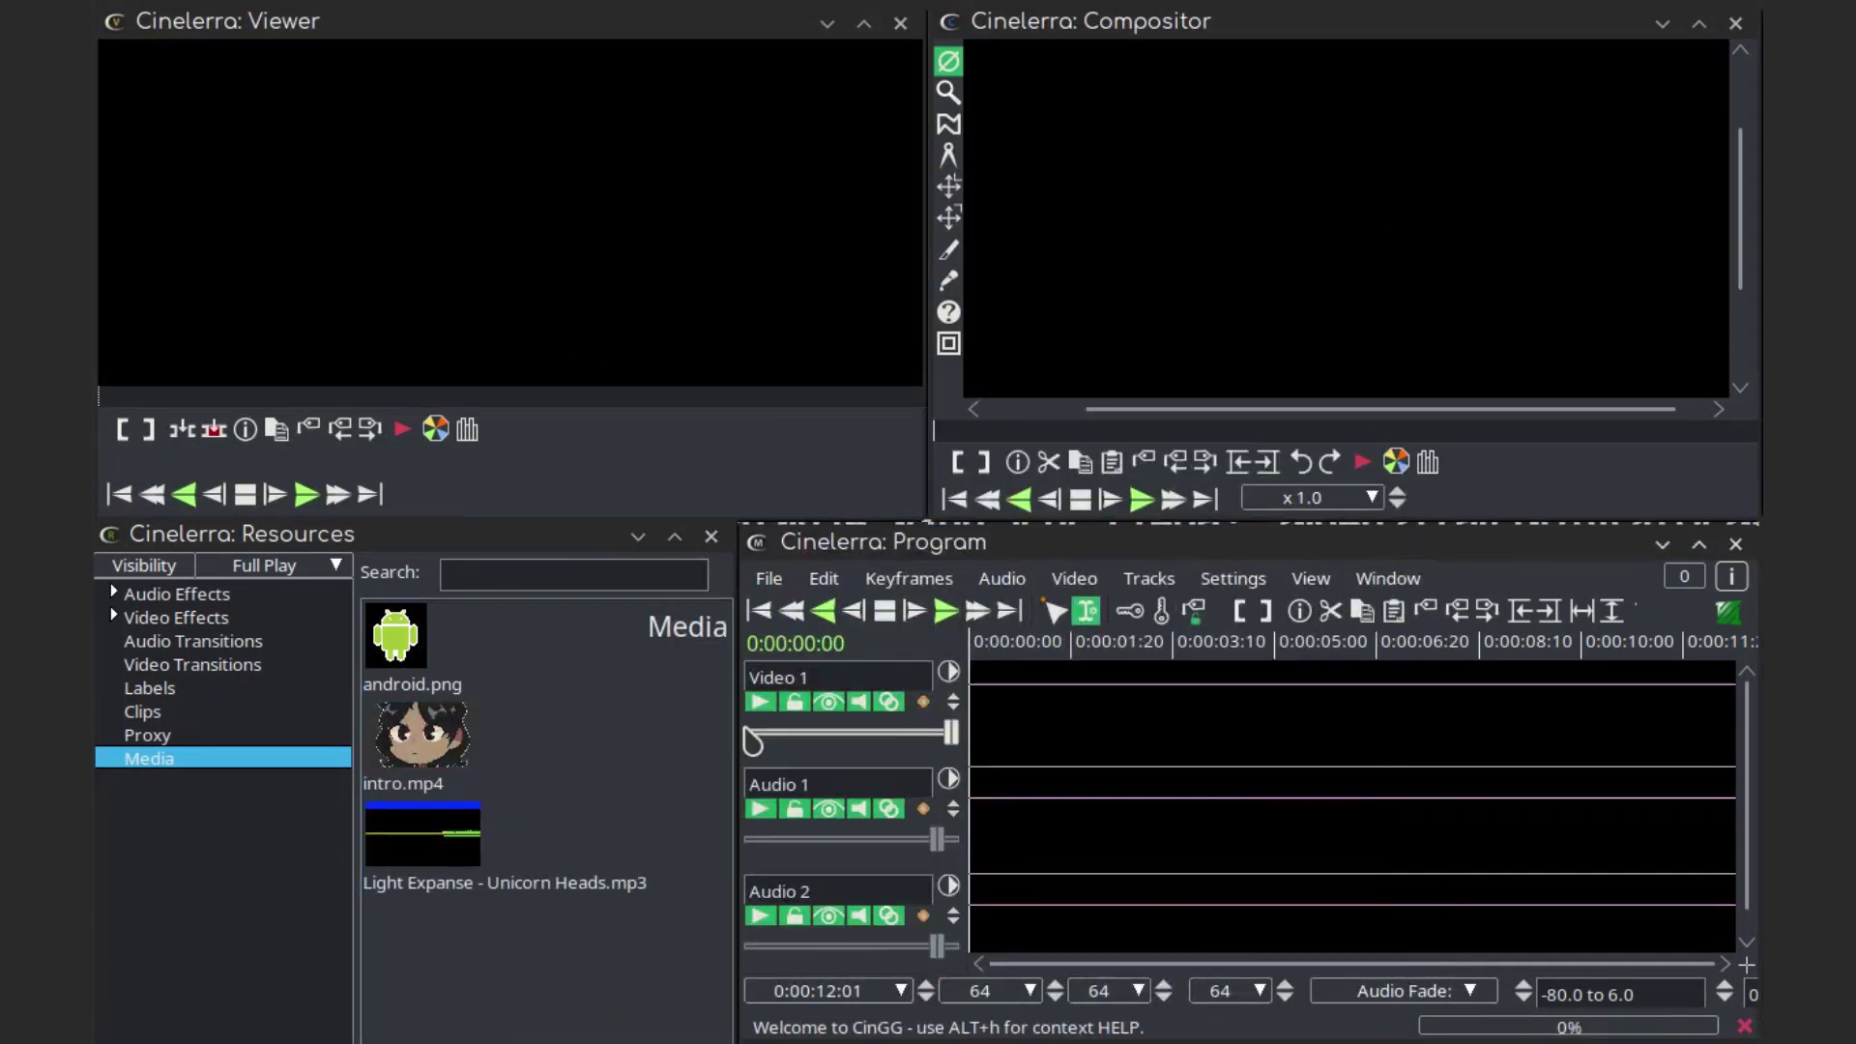
drag(752, 741, 1021, 733)
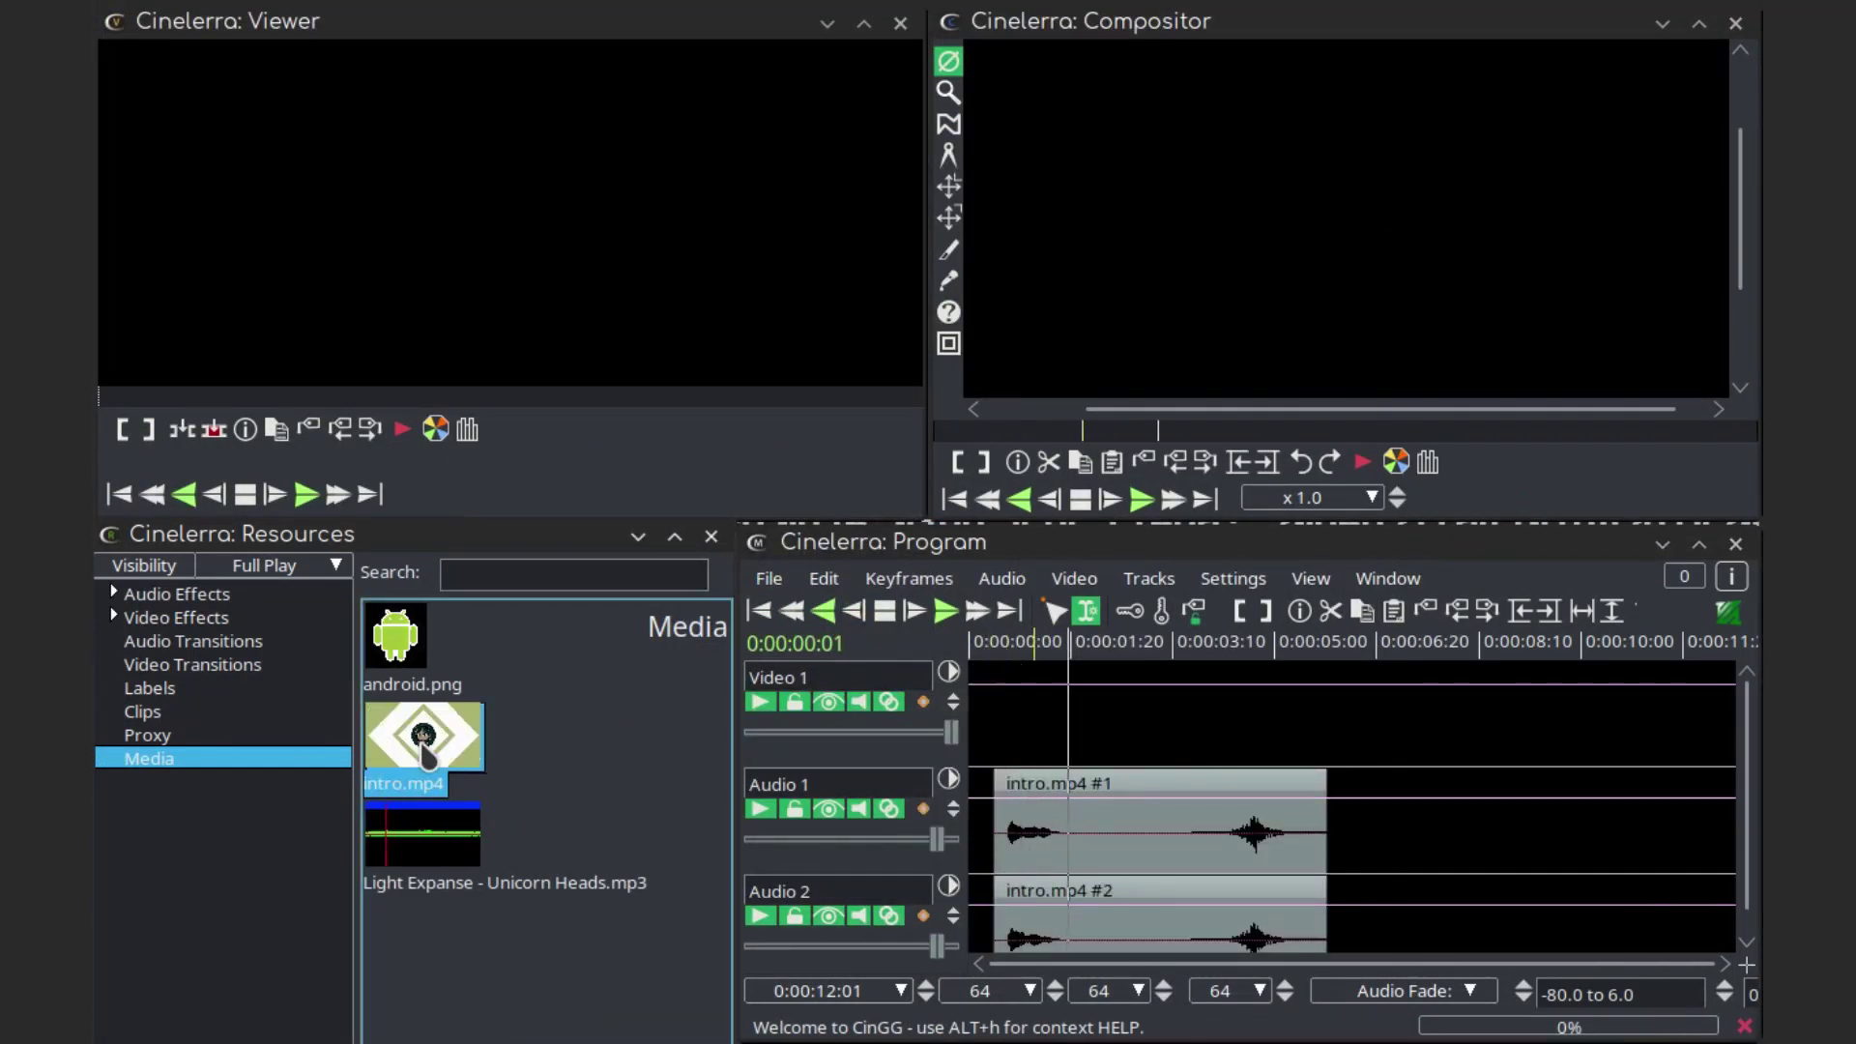
Put android.png and intro.mp4 on Video 1, delete the audio tracks, and move the playhead to about 2 seconds
drag(373, 648, 1208, 720)
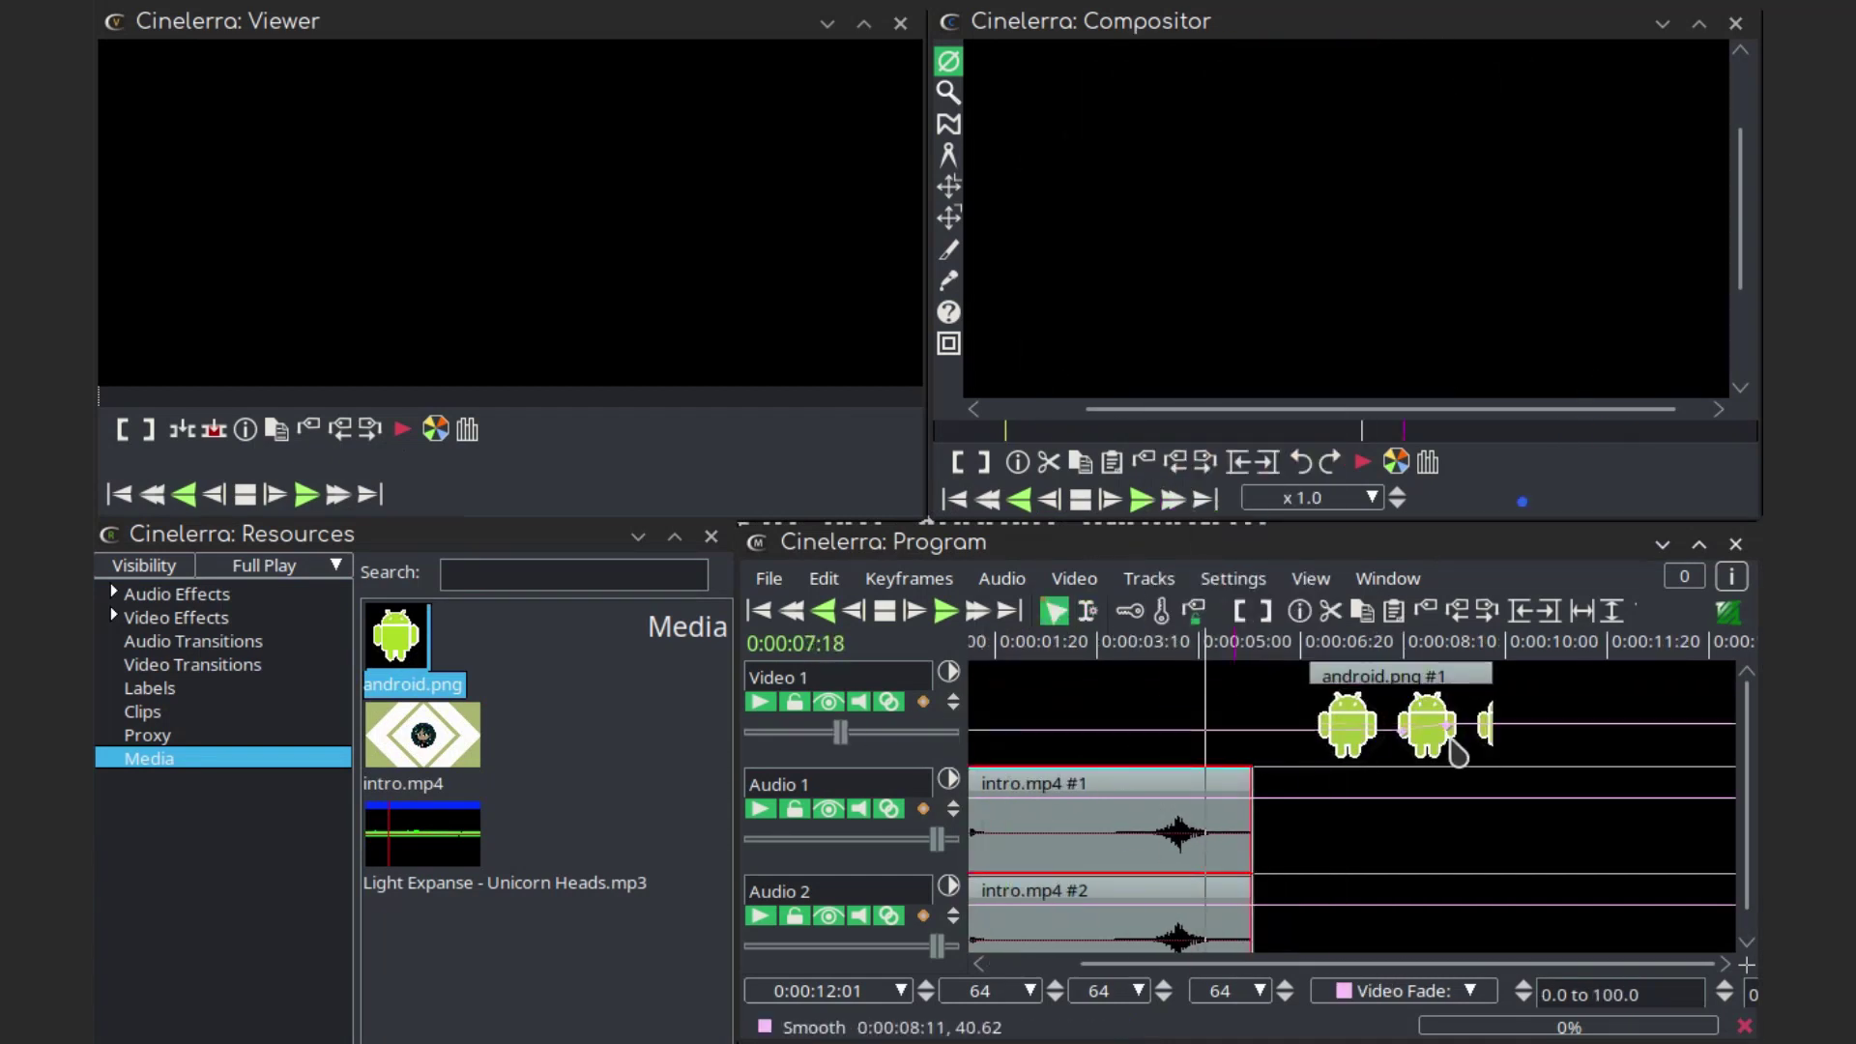
right_click(1094, 809)
click(1126, 658)
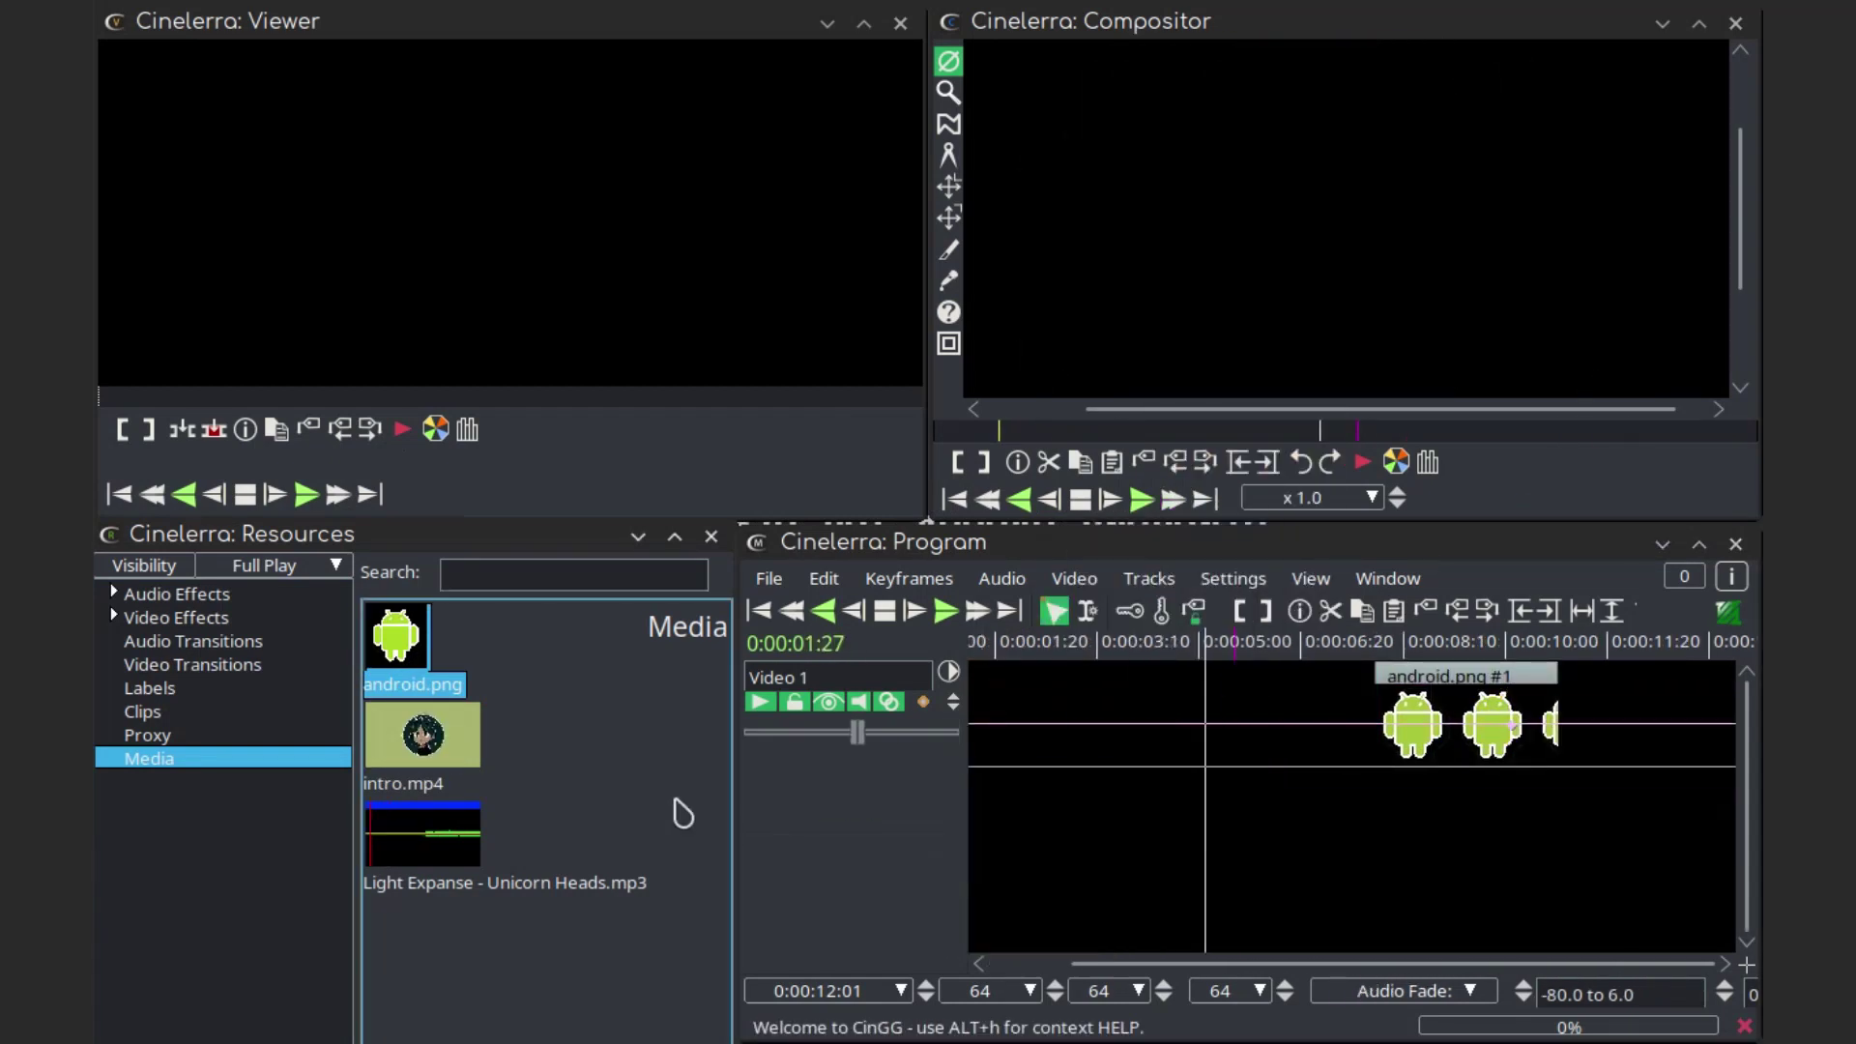
drag(423, 735, 1098, 745)
click(984, 650)
drag(984, 649, 1114, 646)
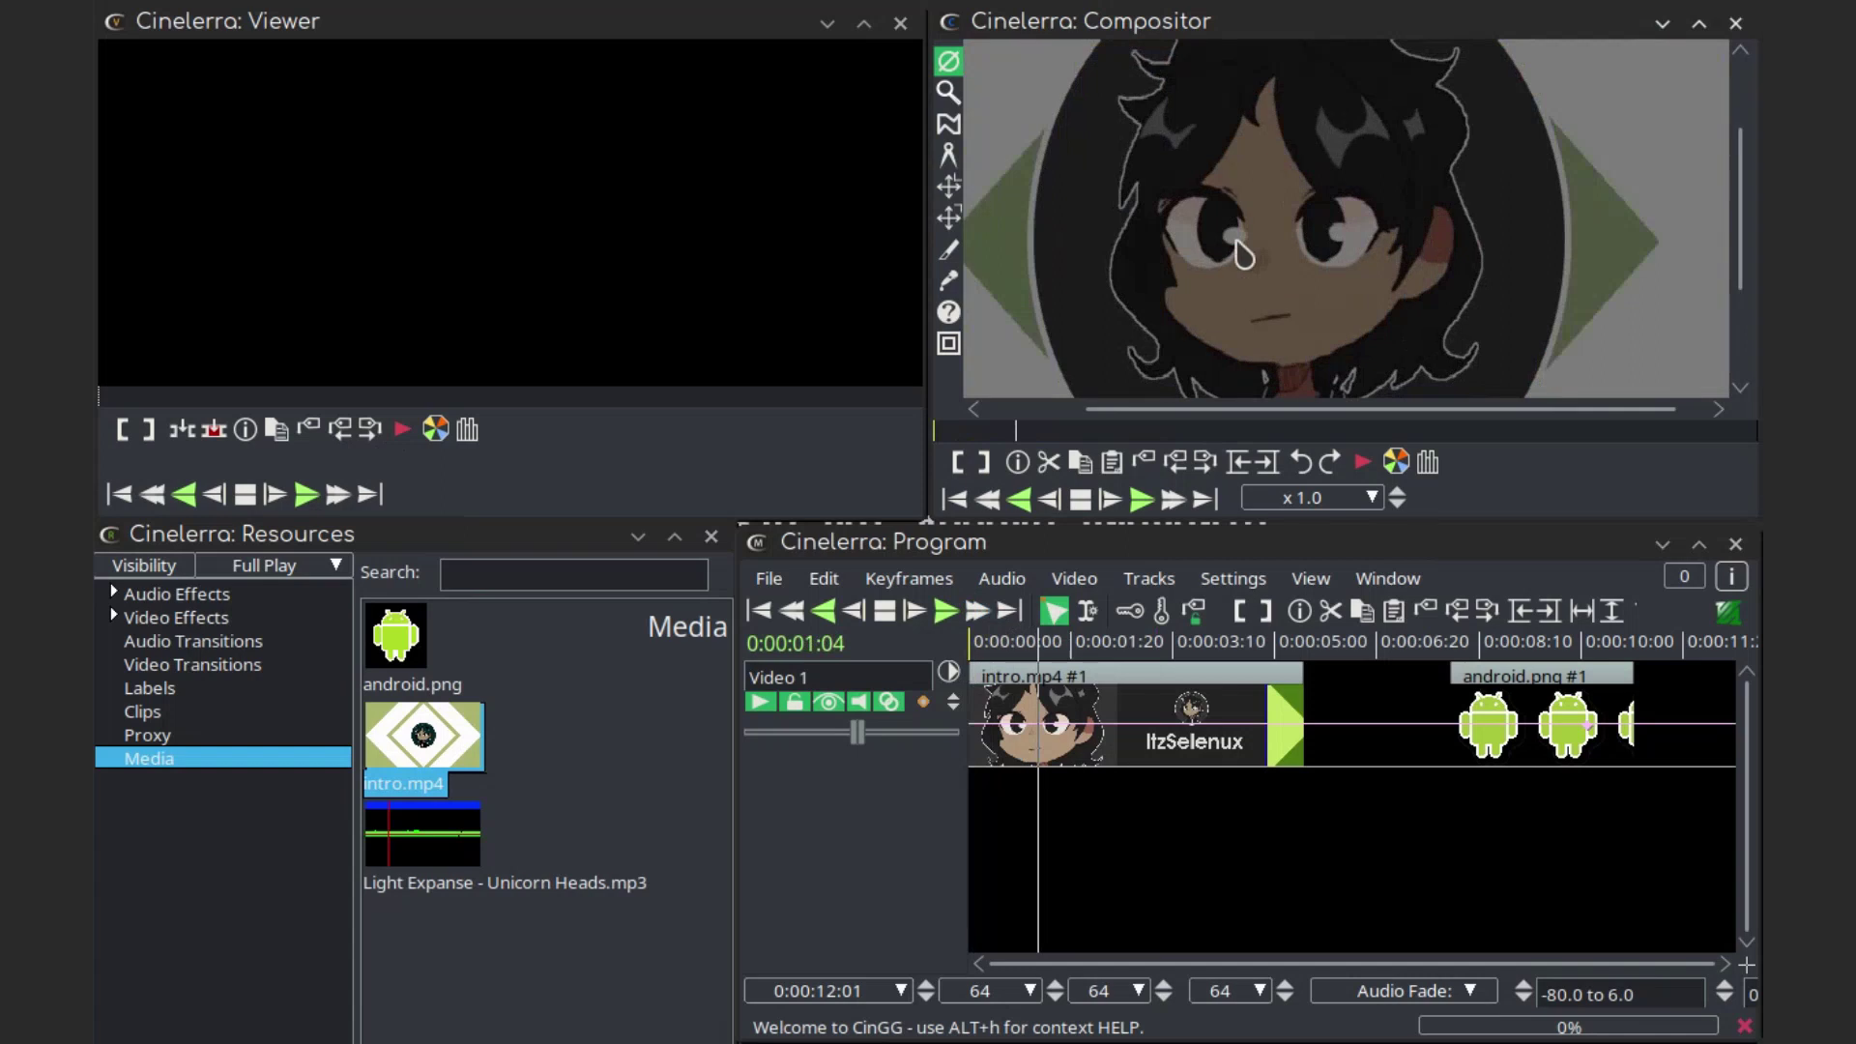
Add a new video track and place an android.png clip on Video 2
click(831, 585)
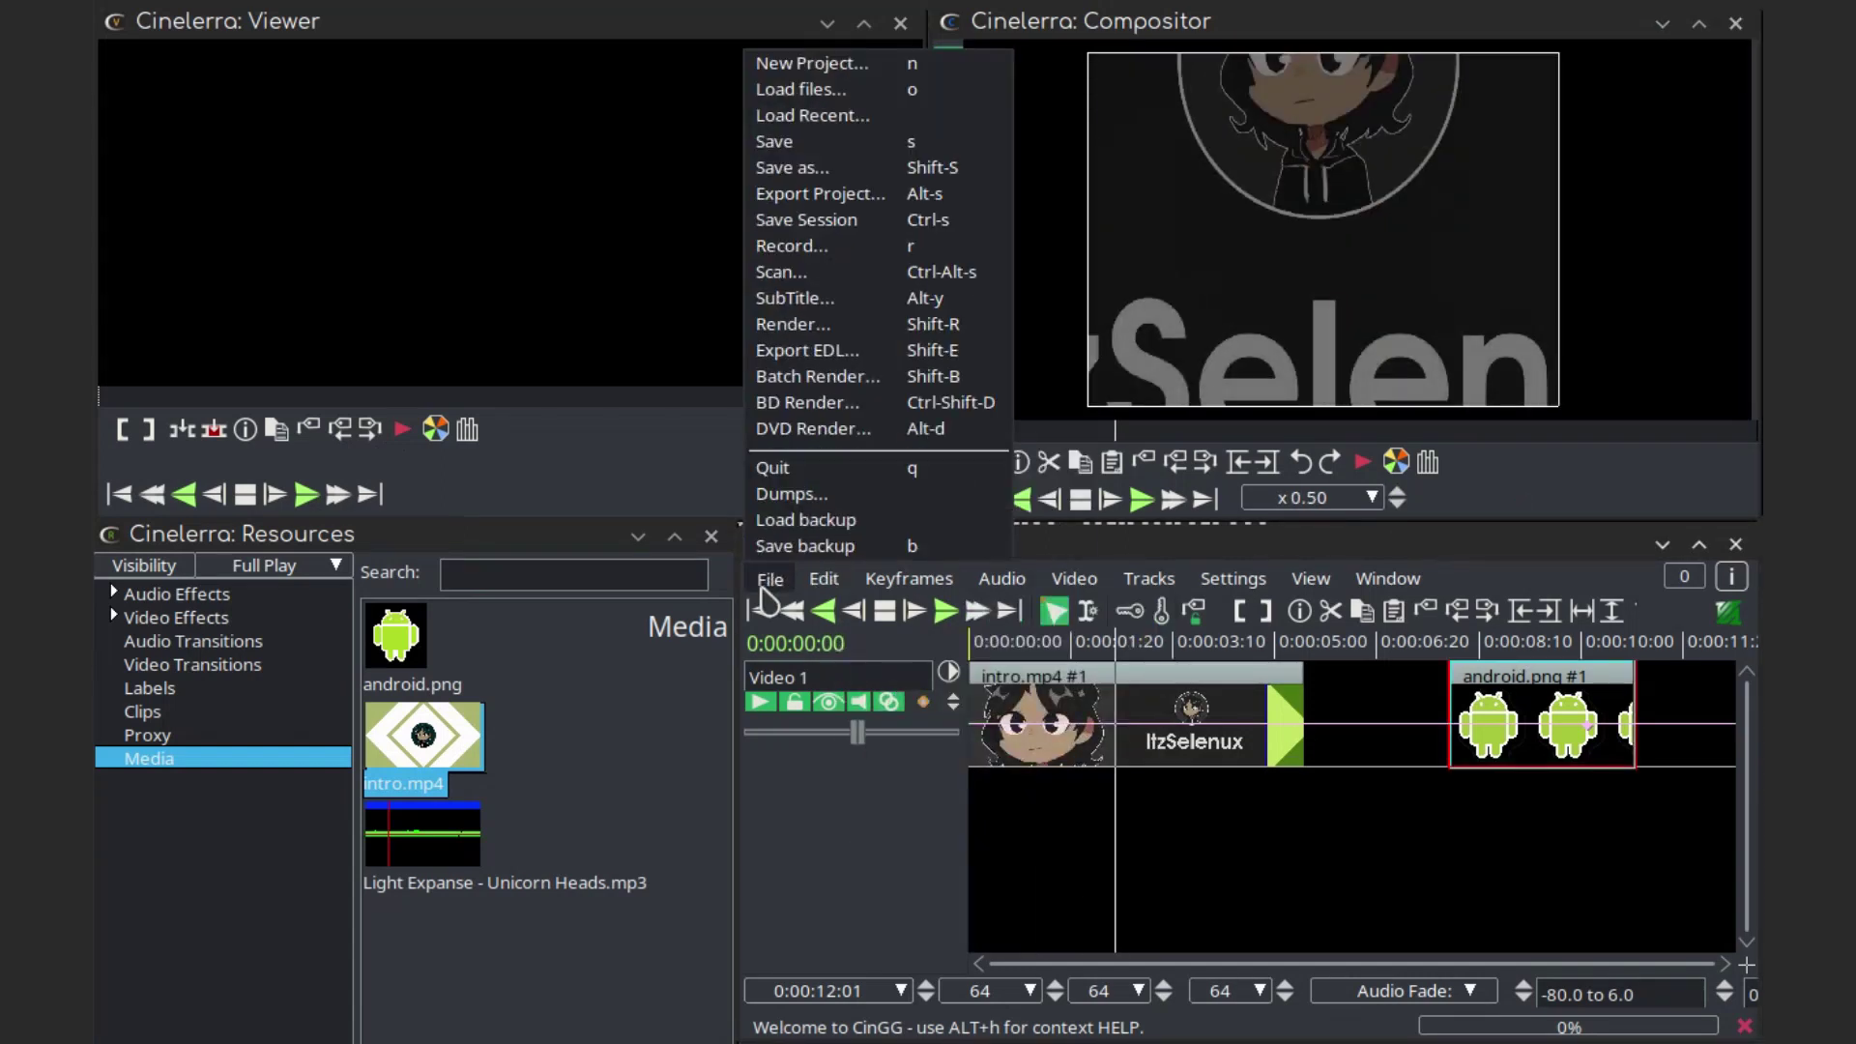
click(962, 720)
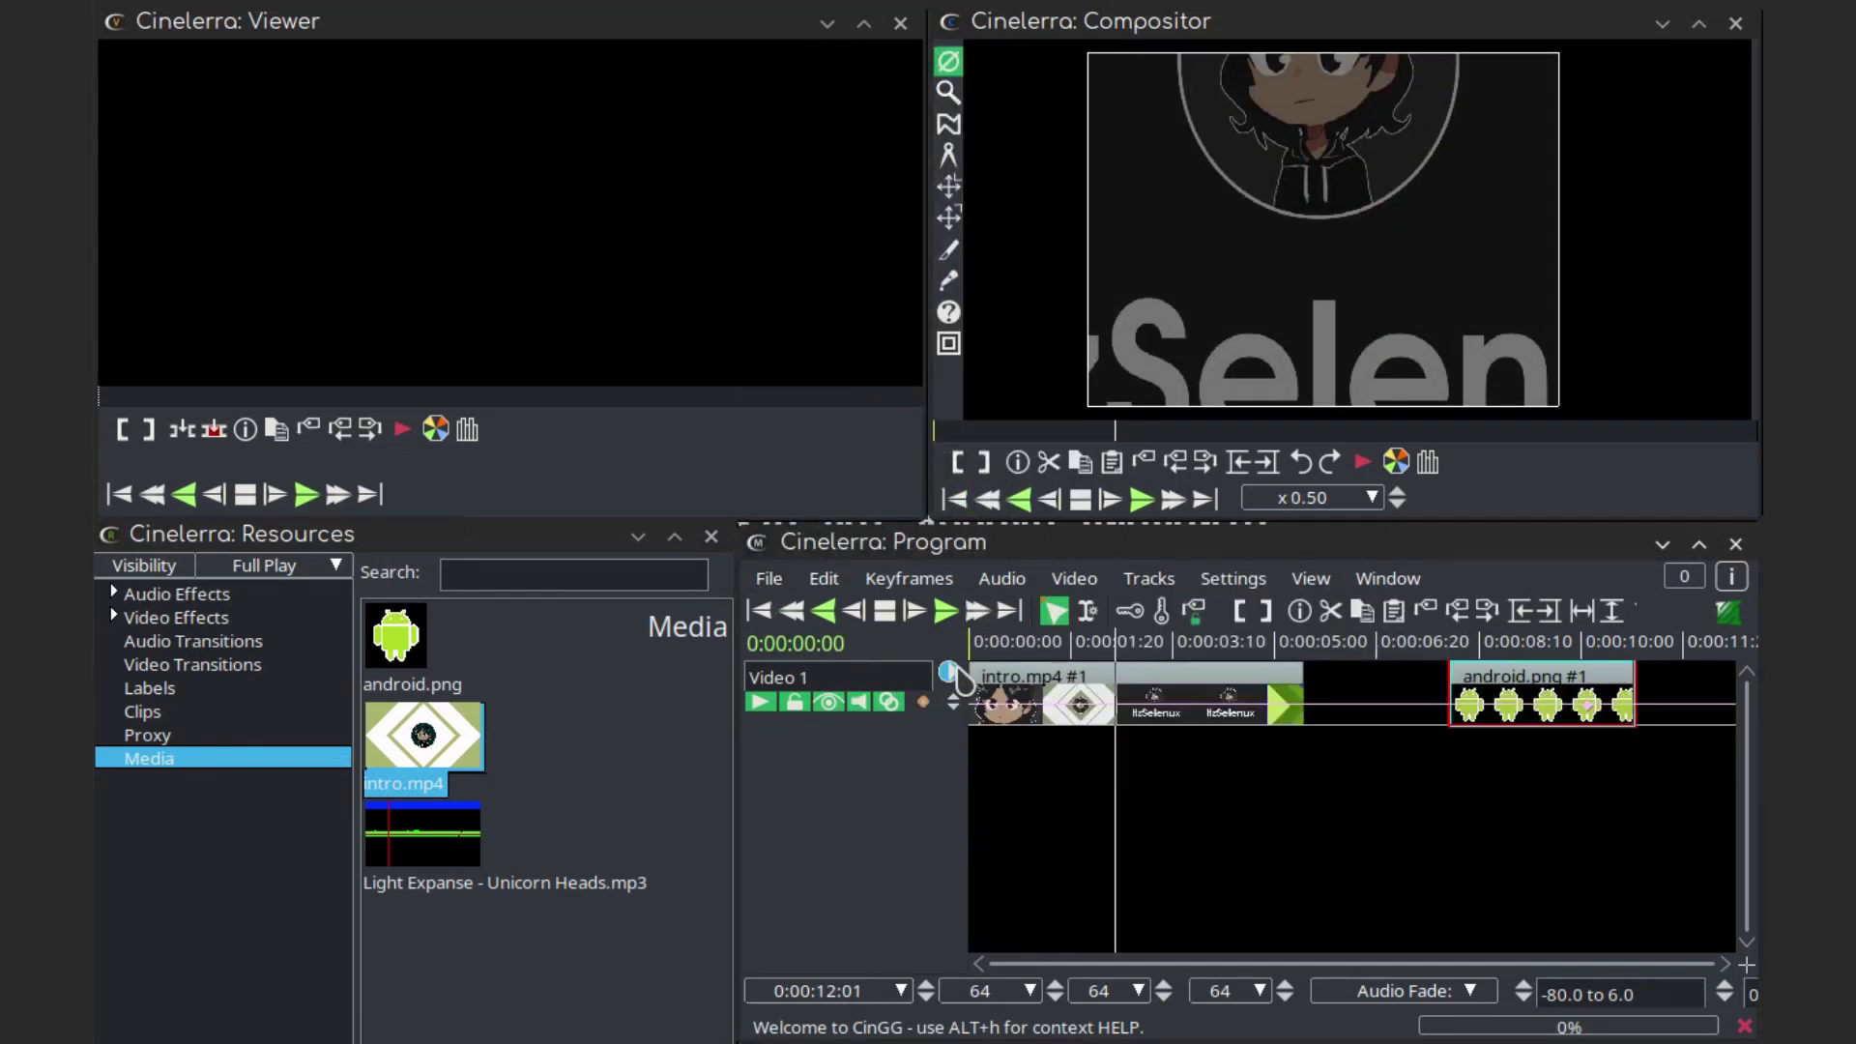
click(1090, 606)
drag(395, 635, 1122, 725)
right_click(1118, 725)
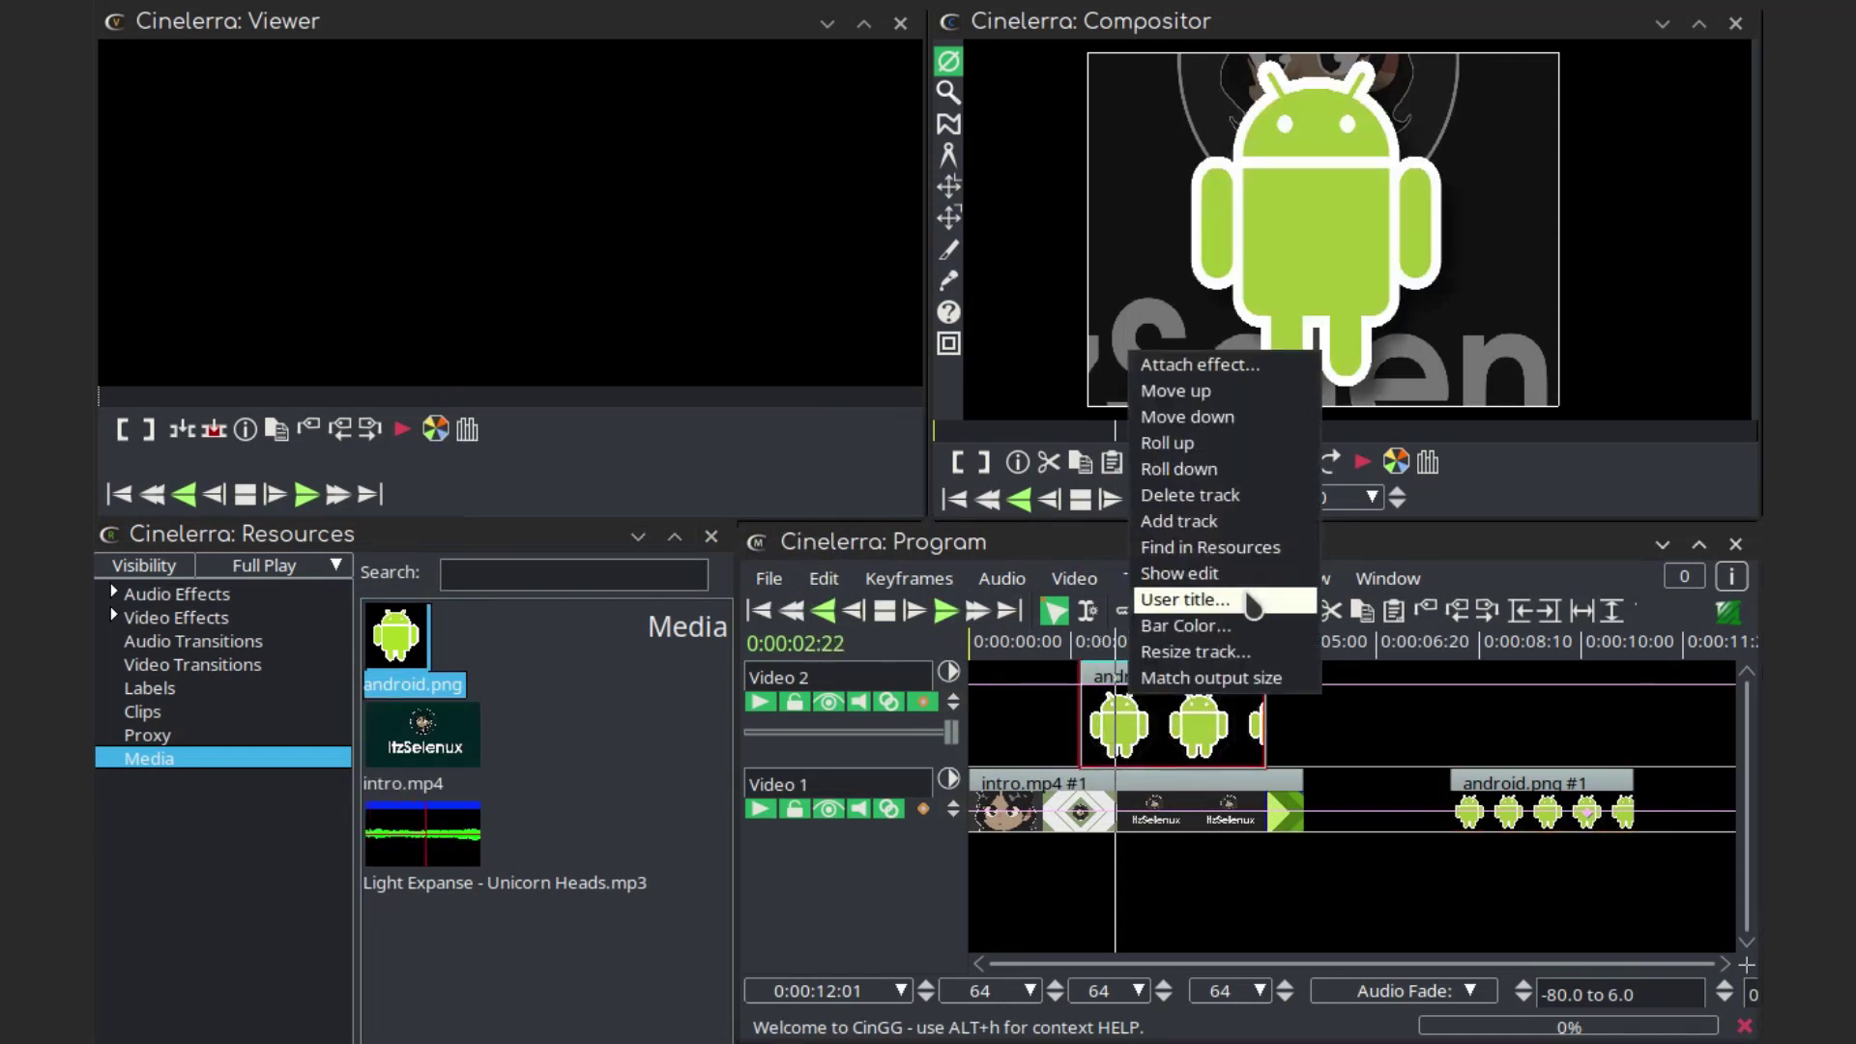
Attach a Scale effect to the android.png clip on Video 2
click(1160, 359)
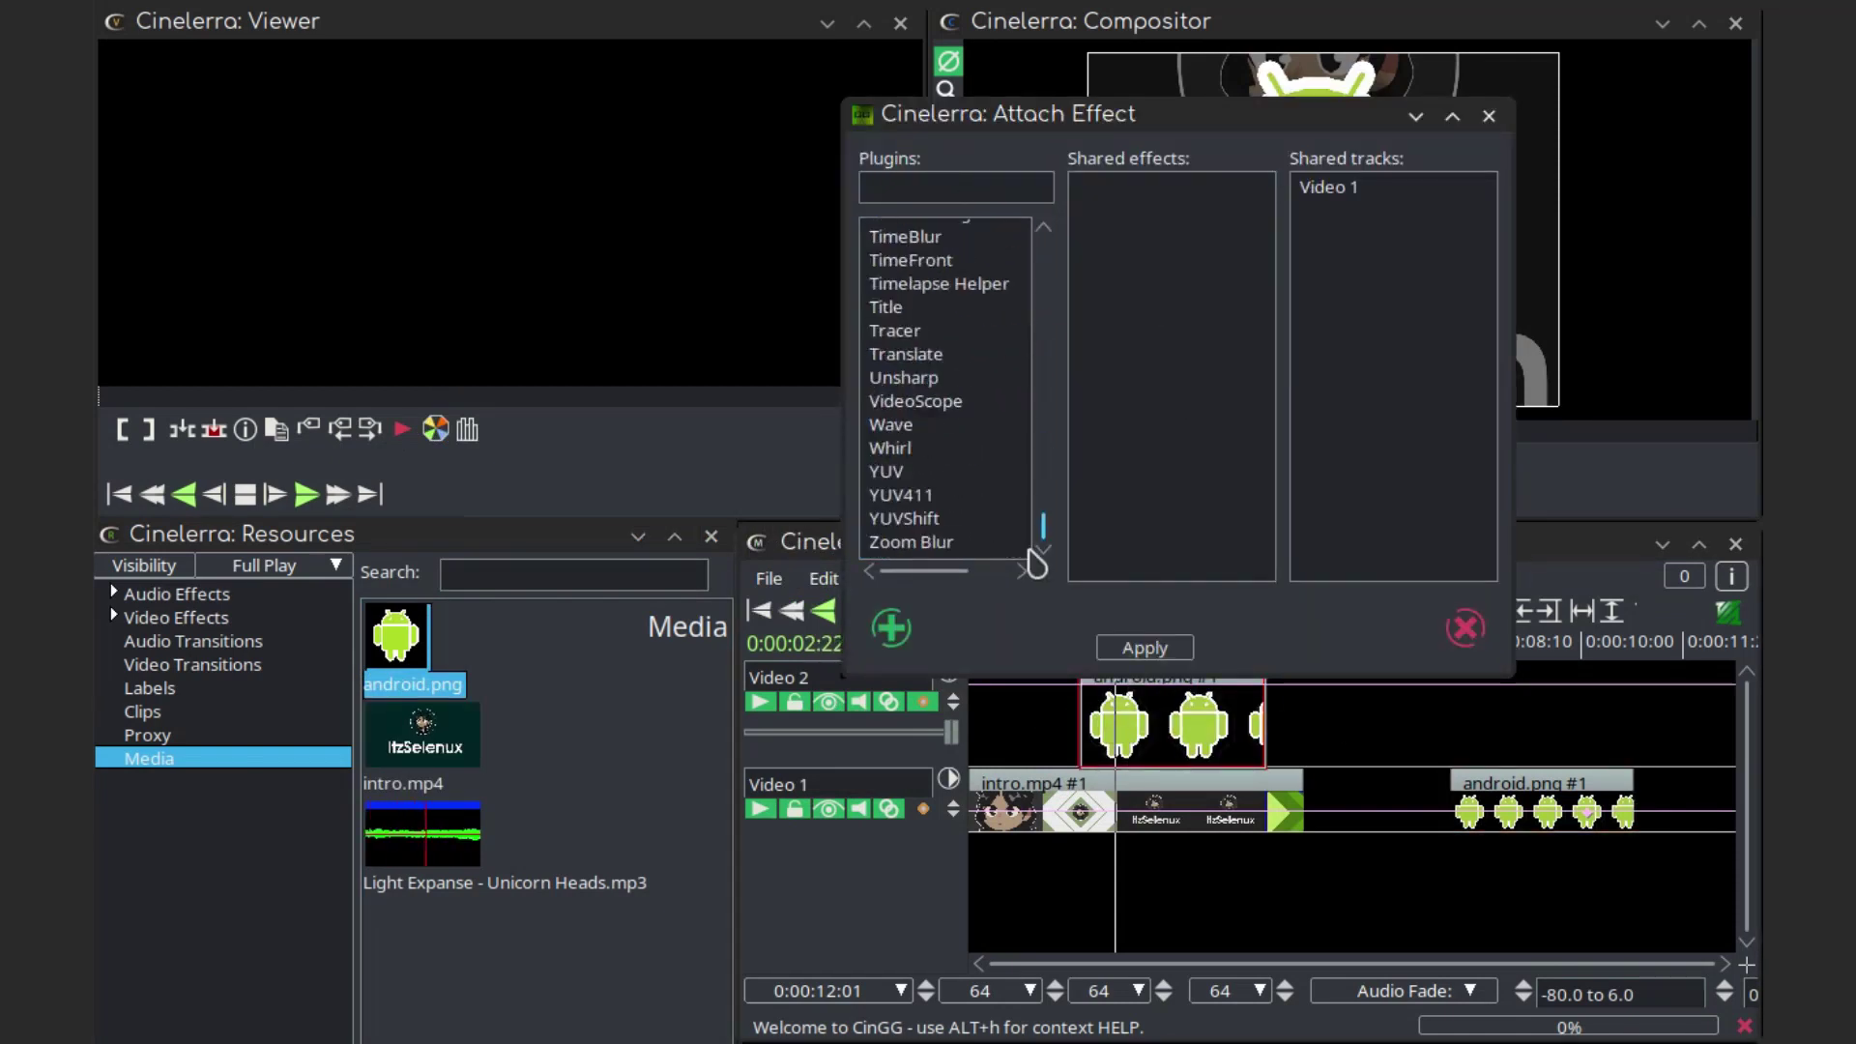
double_click(950, 395)
right_click(1155, 725)
click(1199, 551)
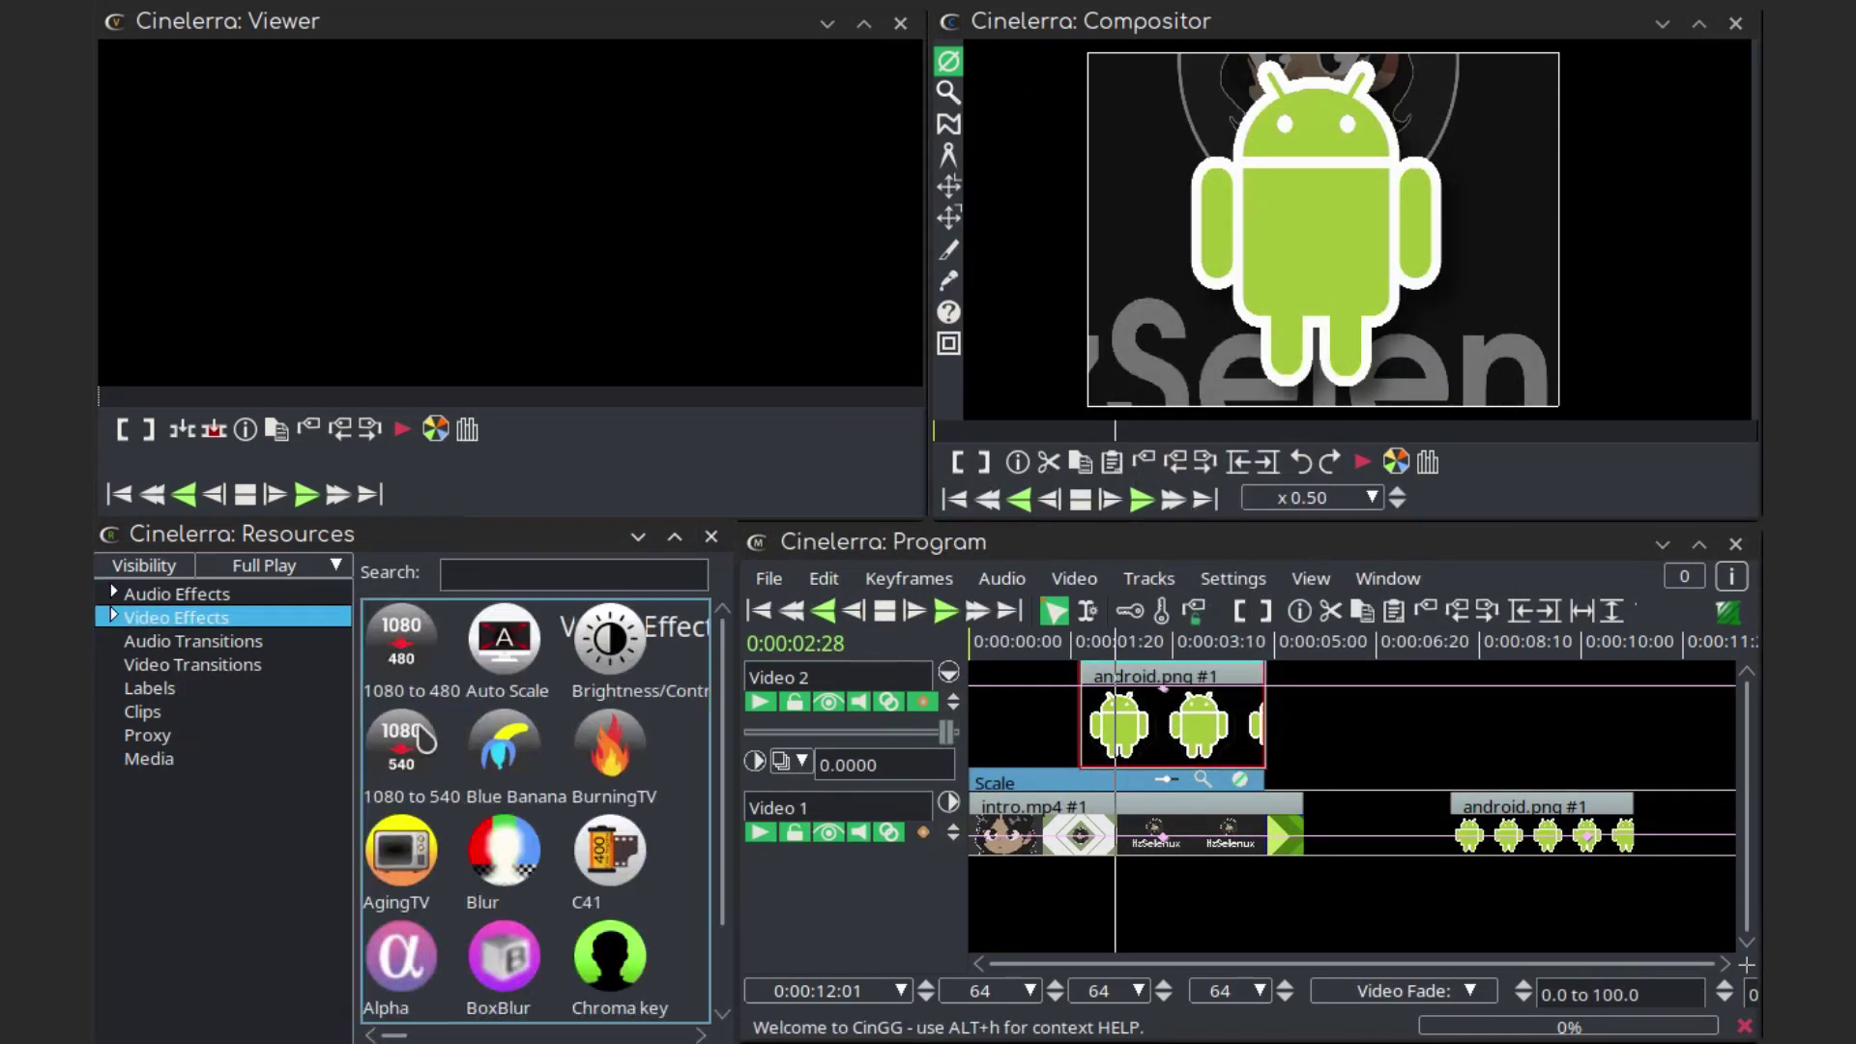
click(1105, 641)
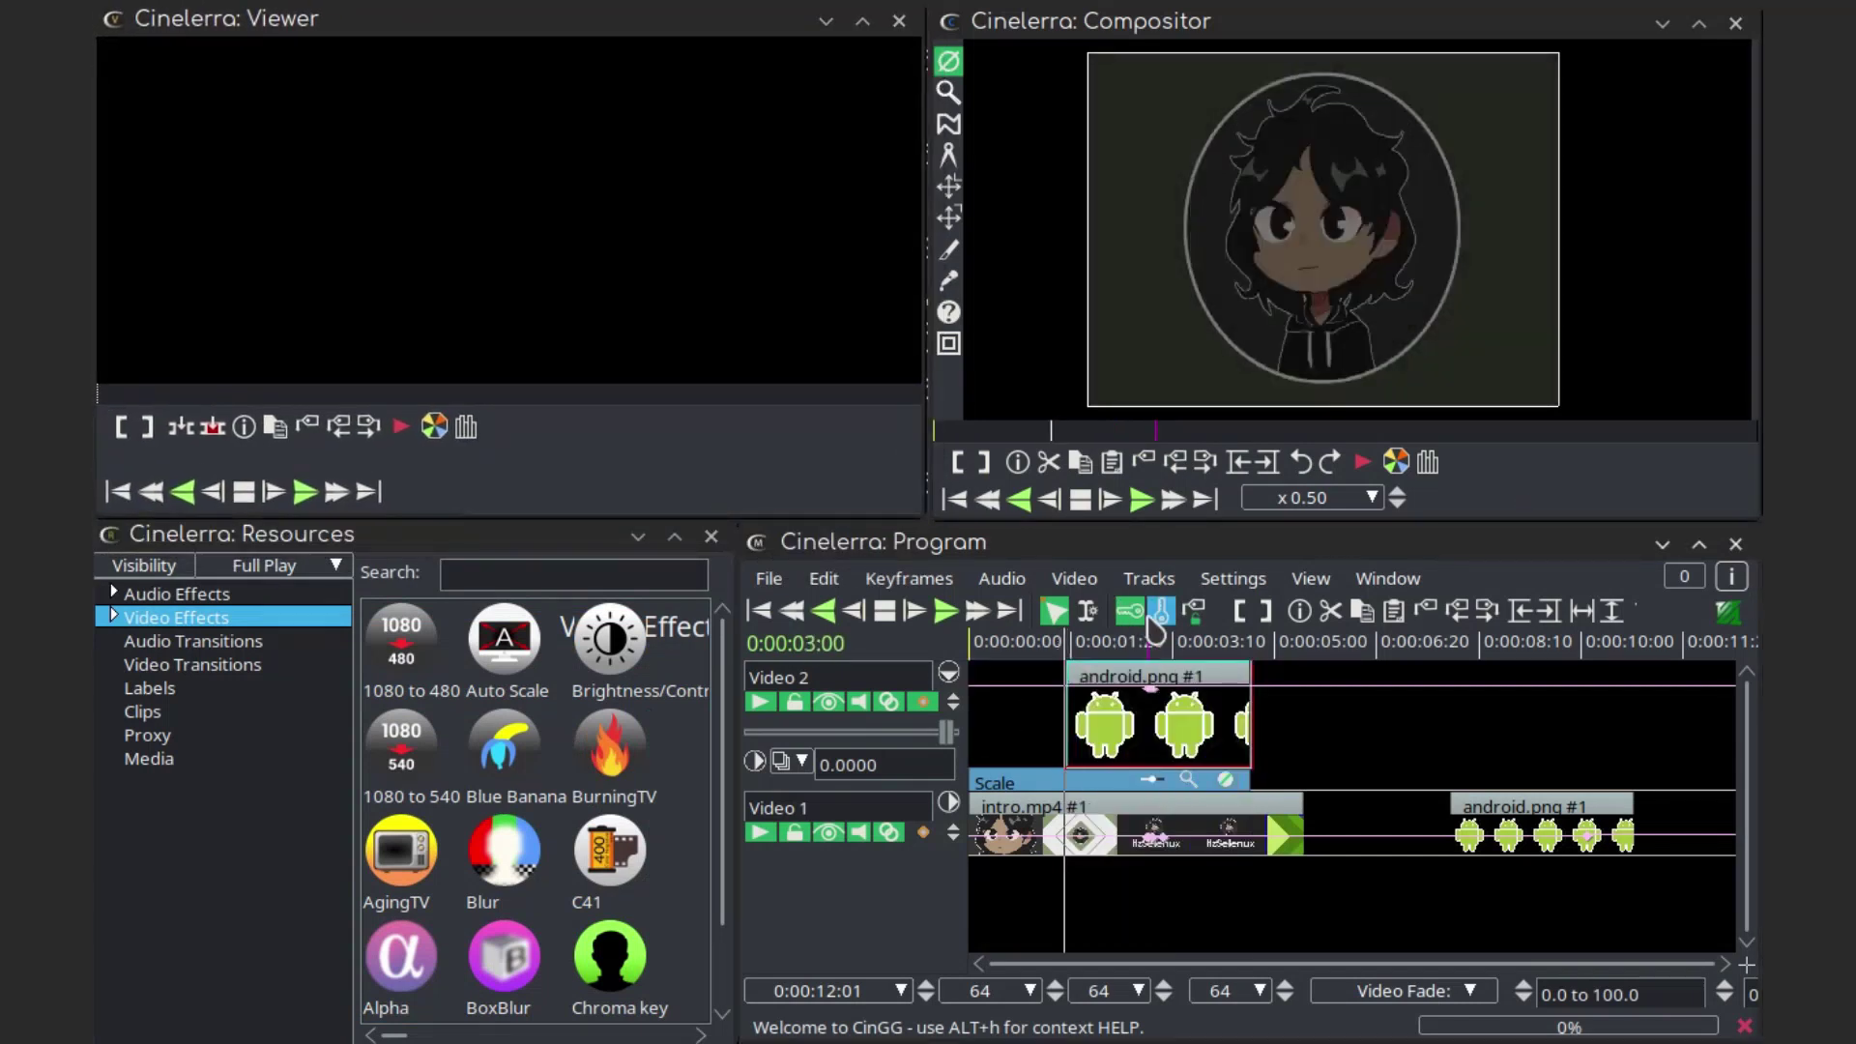
click(909, 578)
Set the Scale effect's Y factor to 1.4, then apply BoxBlur to intro.mp4
click(1151, 755)
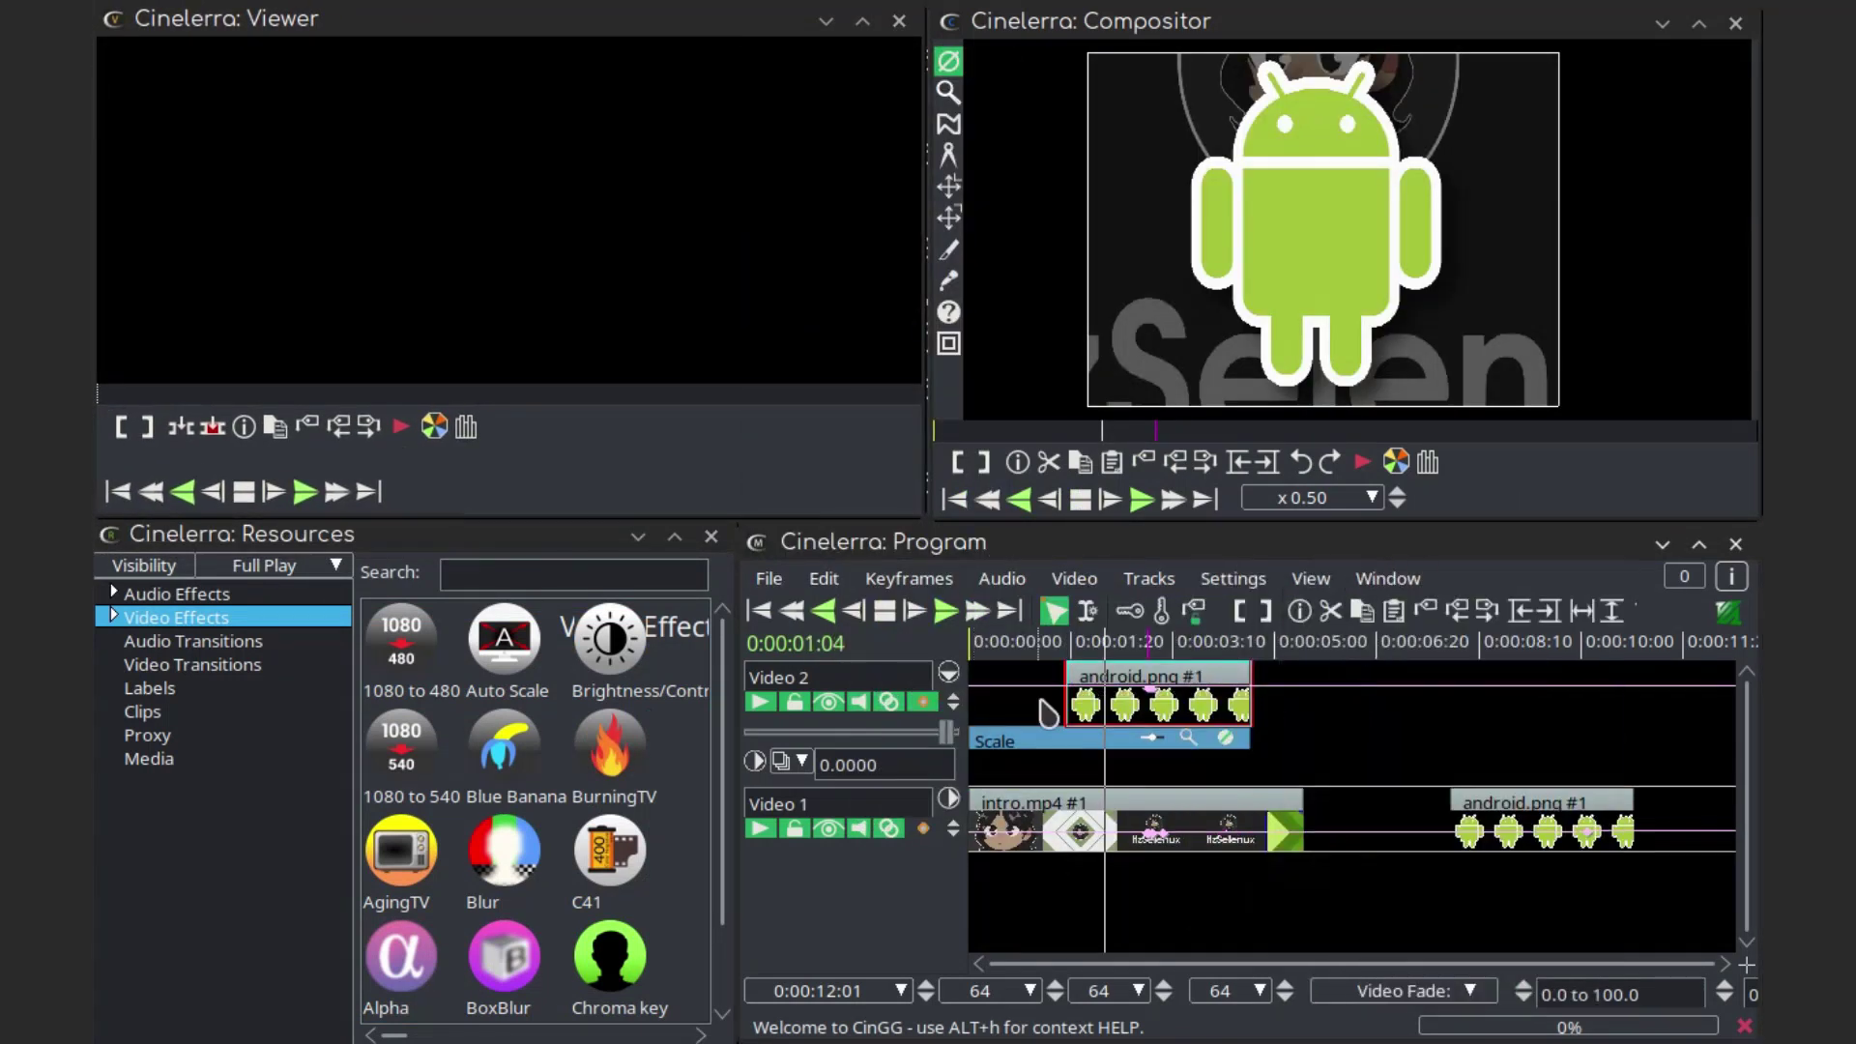
double_click(1150, 754)
text(1.4)
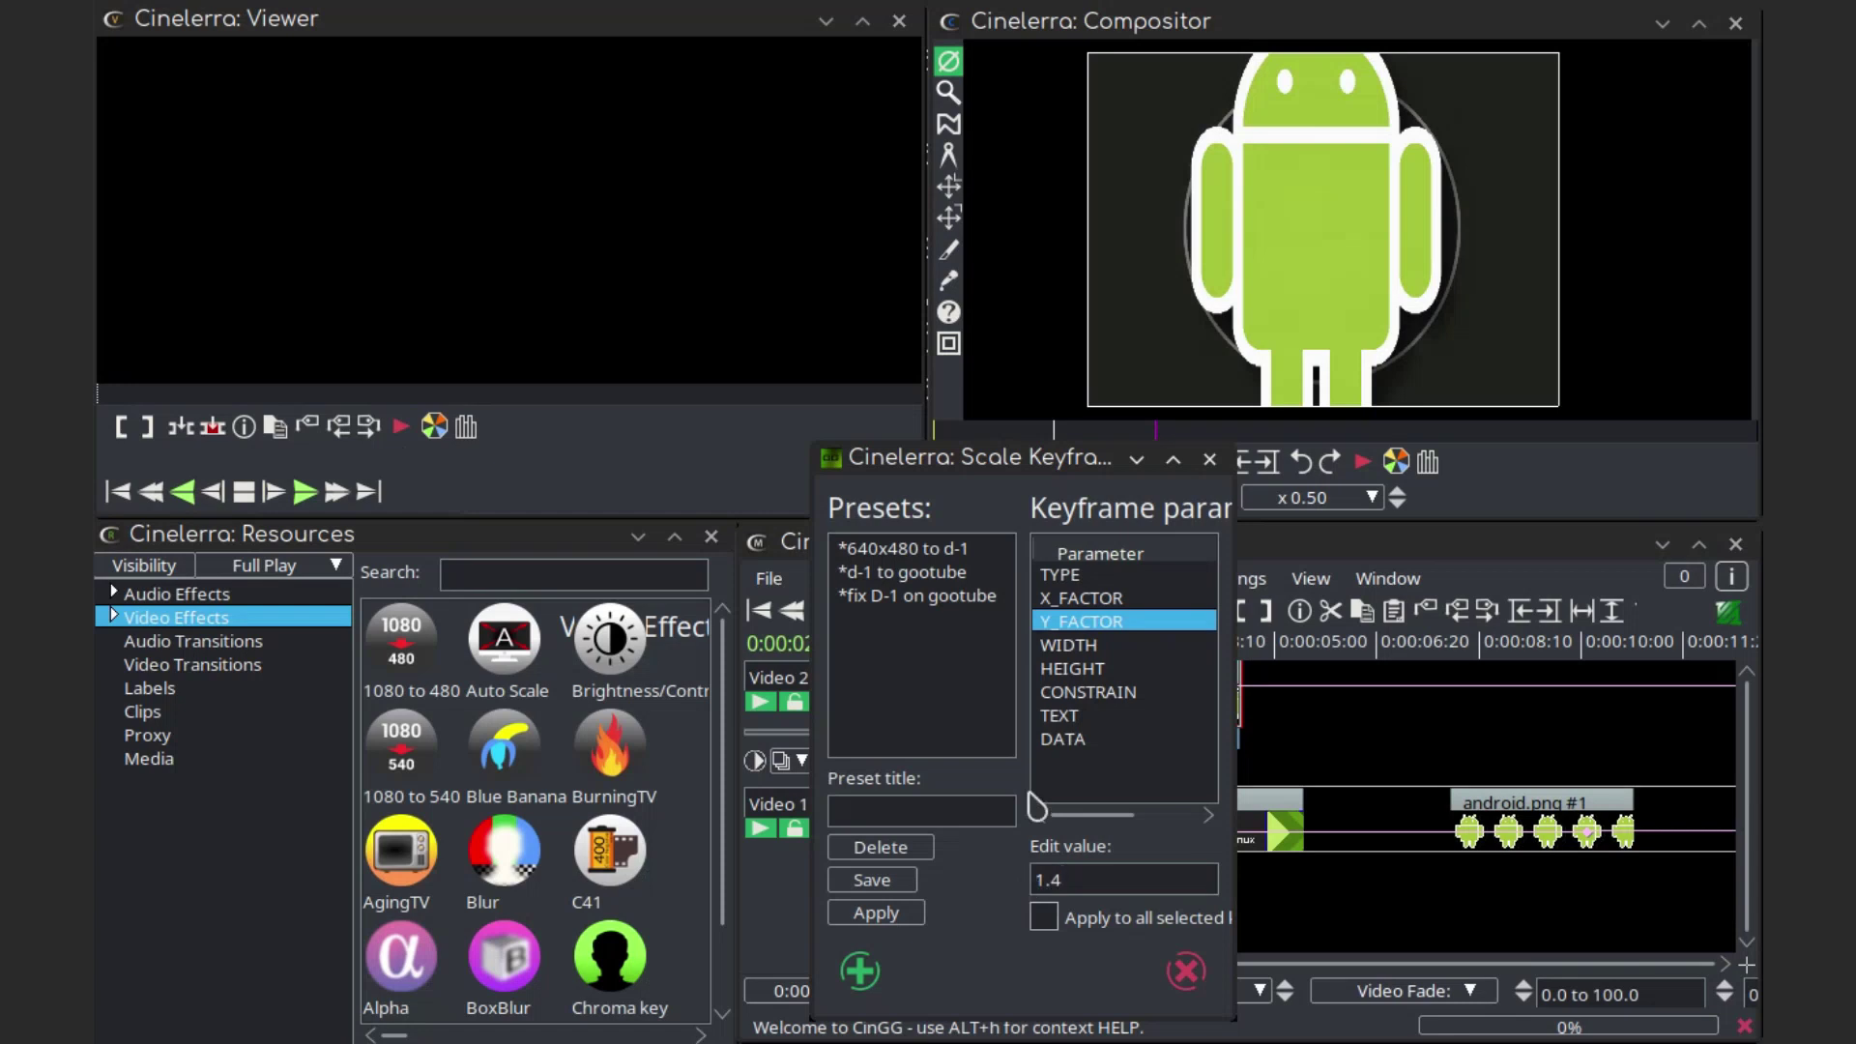
click(1186, 970)
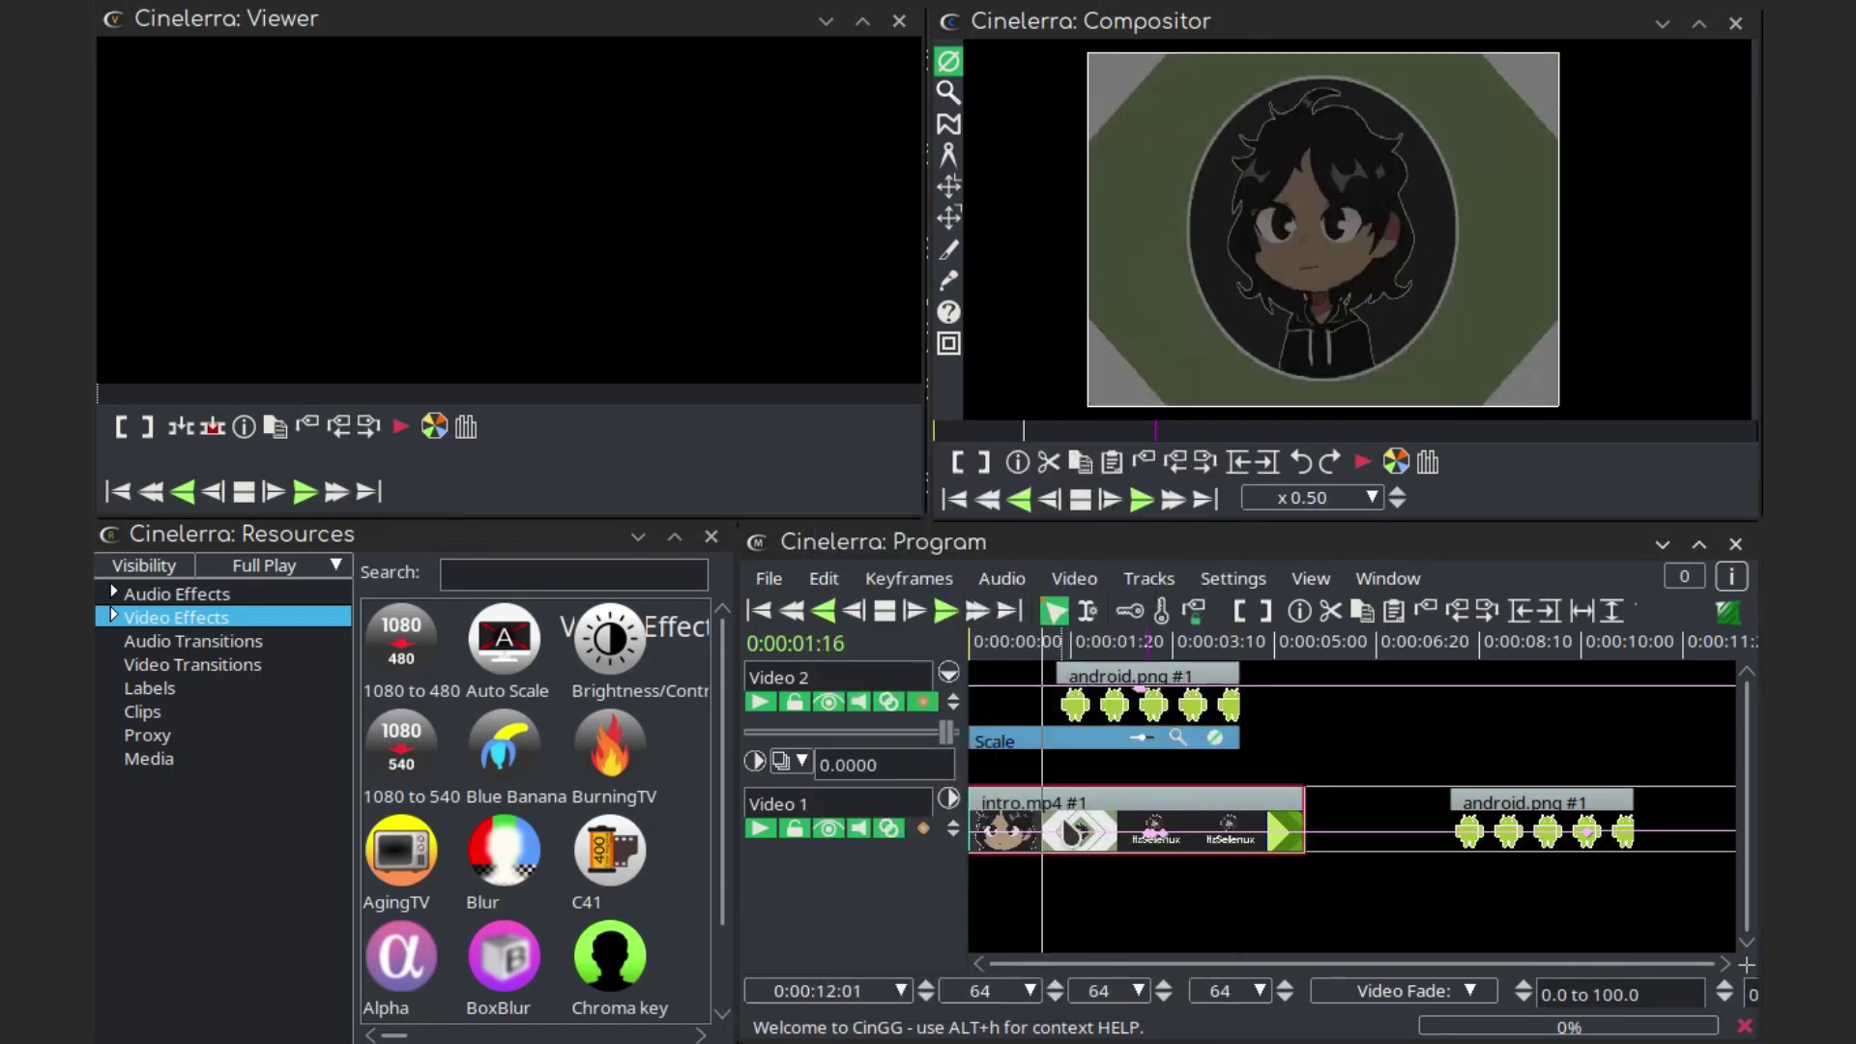
drag(500, 986, 1195, 867)
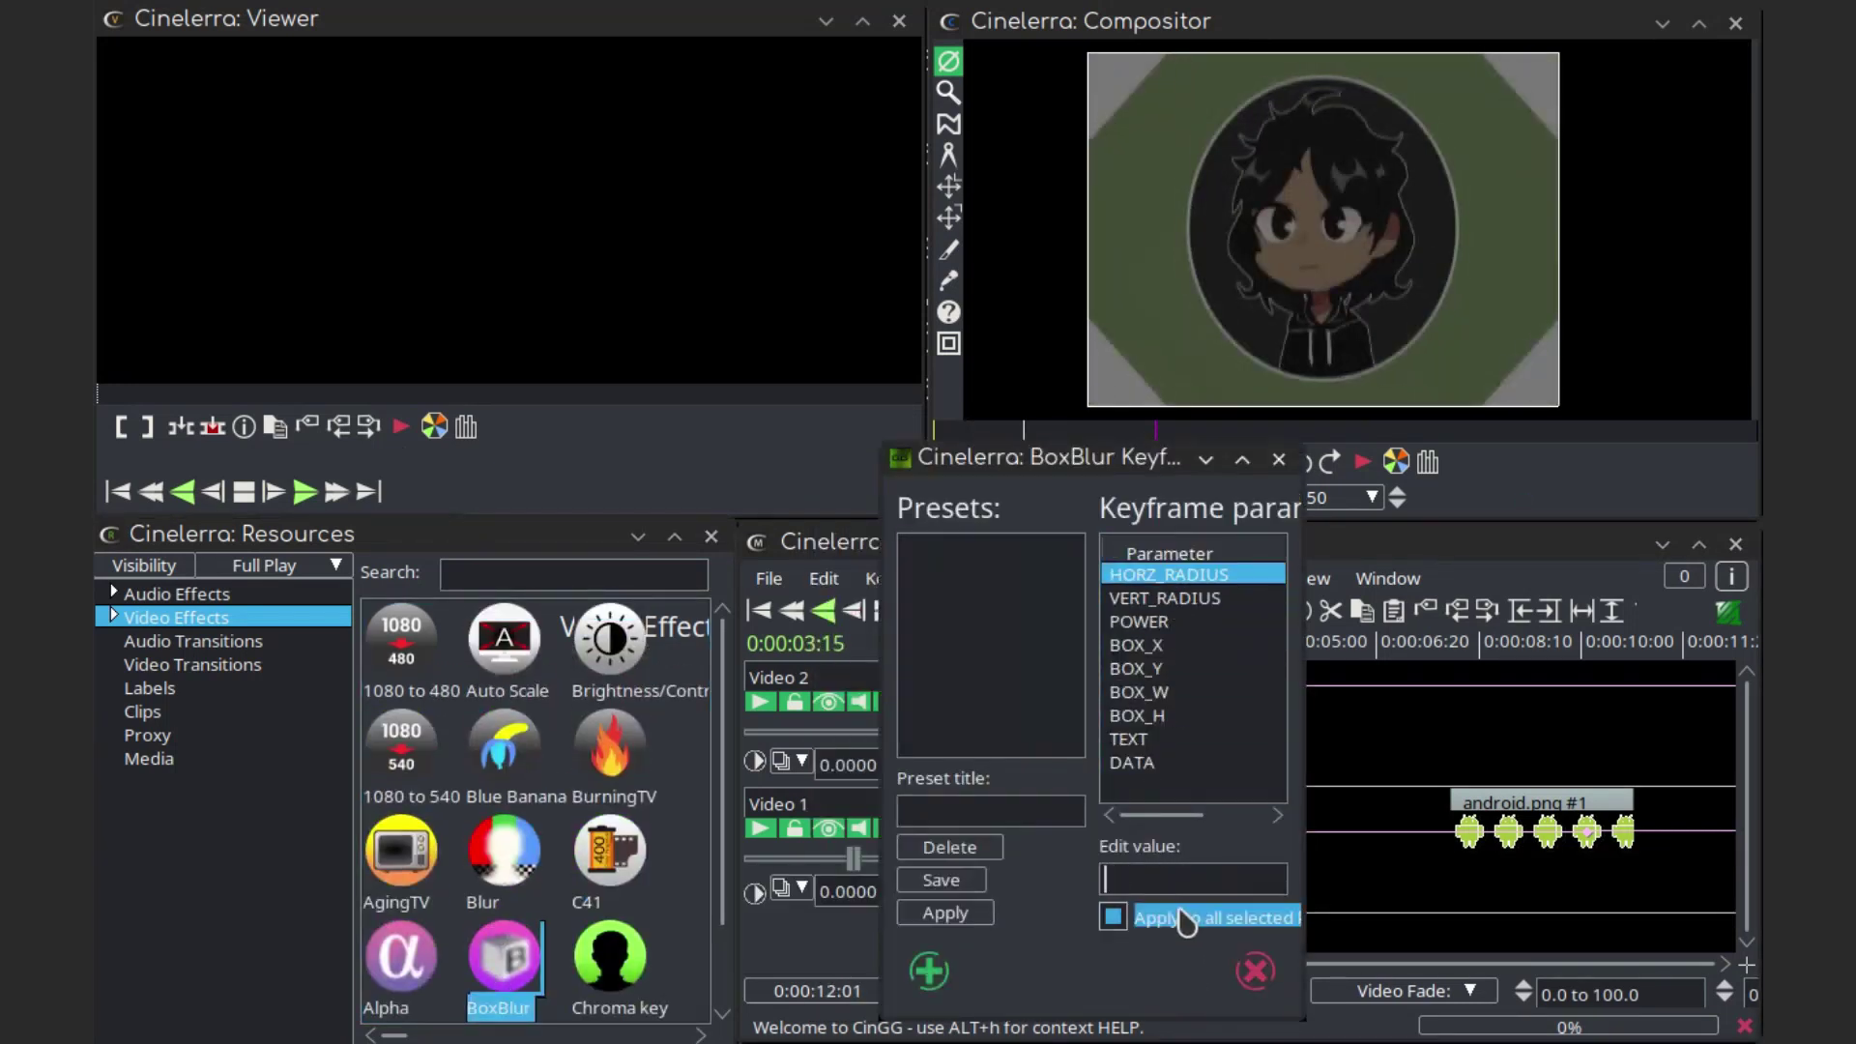
Close the BoxBlur parameters and briefly look over the render settings
click(1255, 971)
click(908, 579)
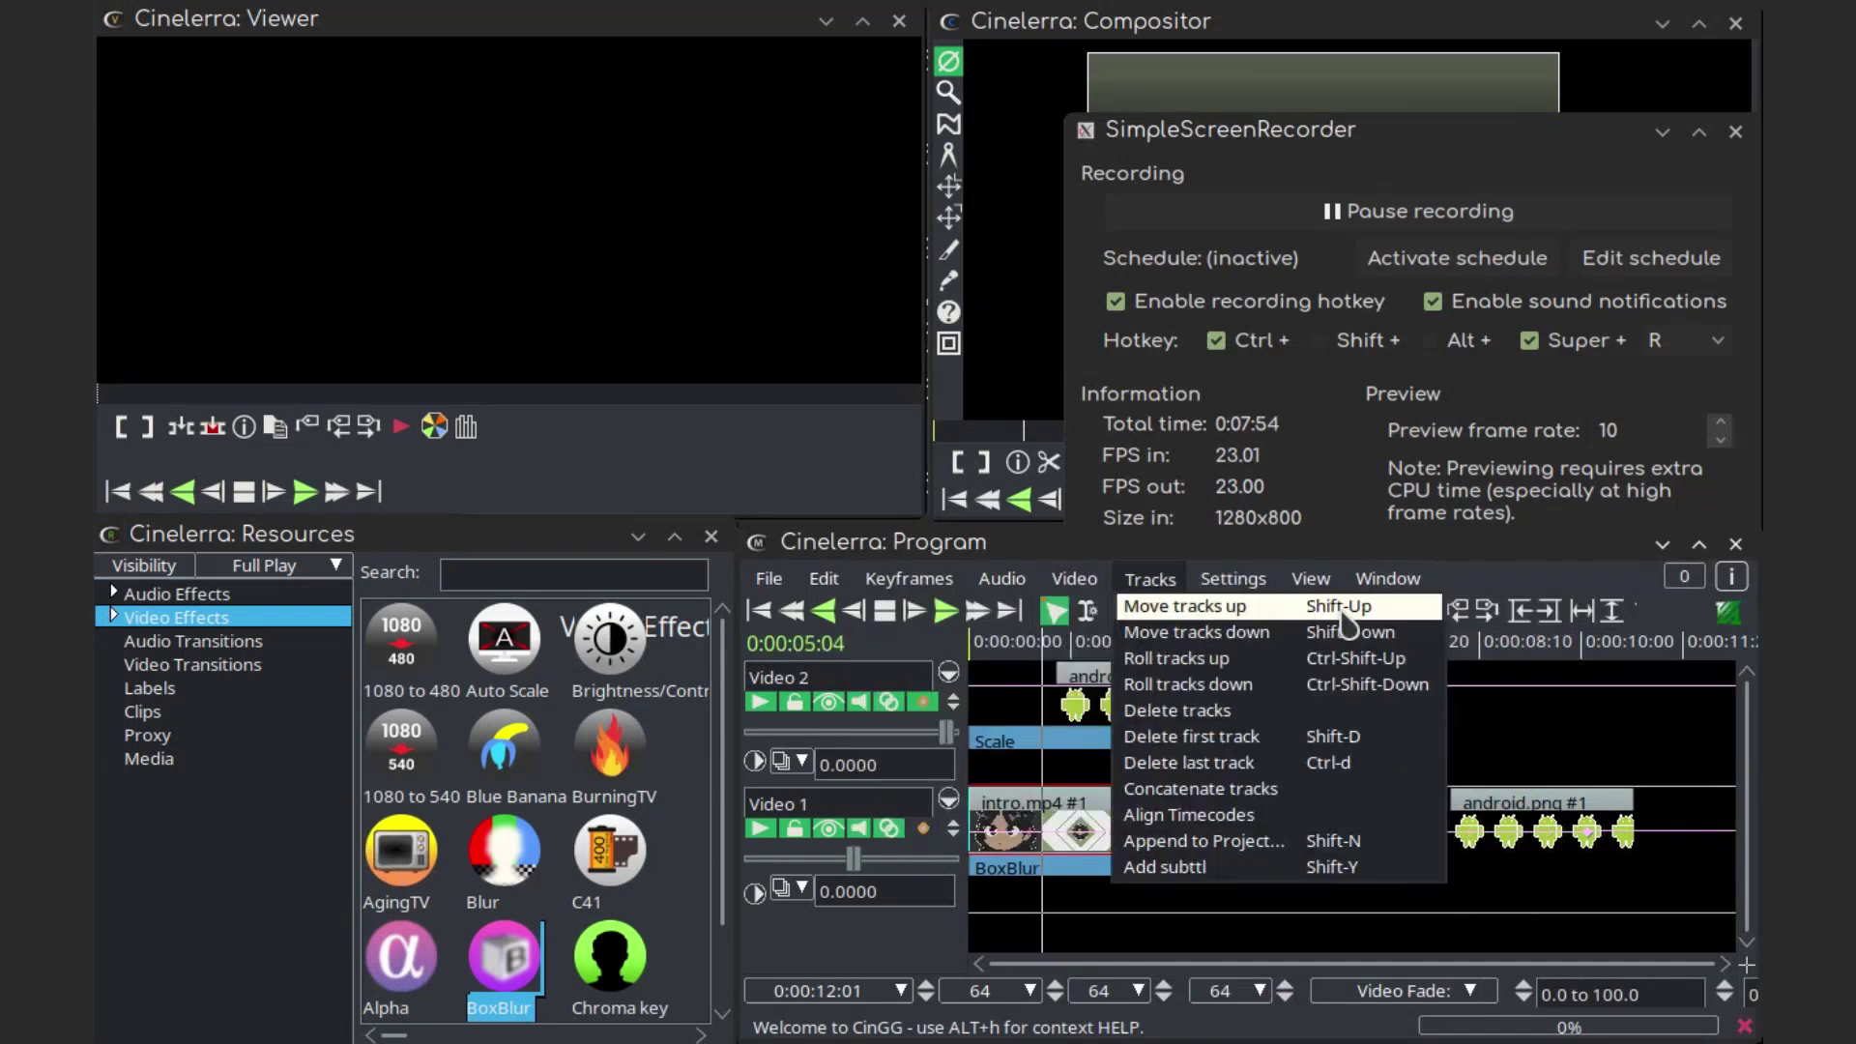
click(802, 329)
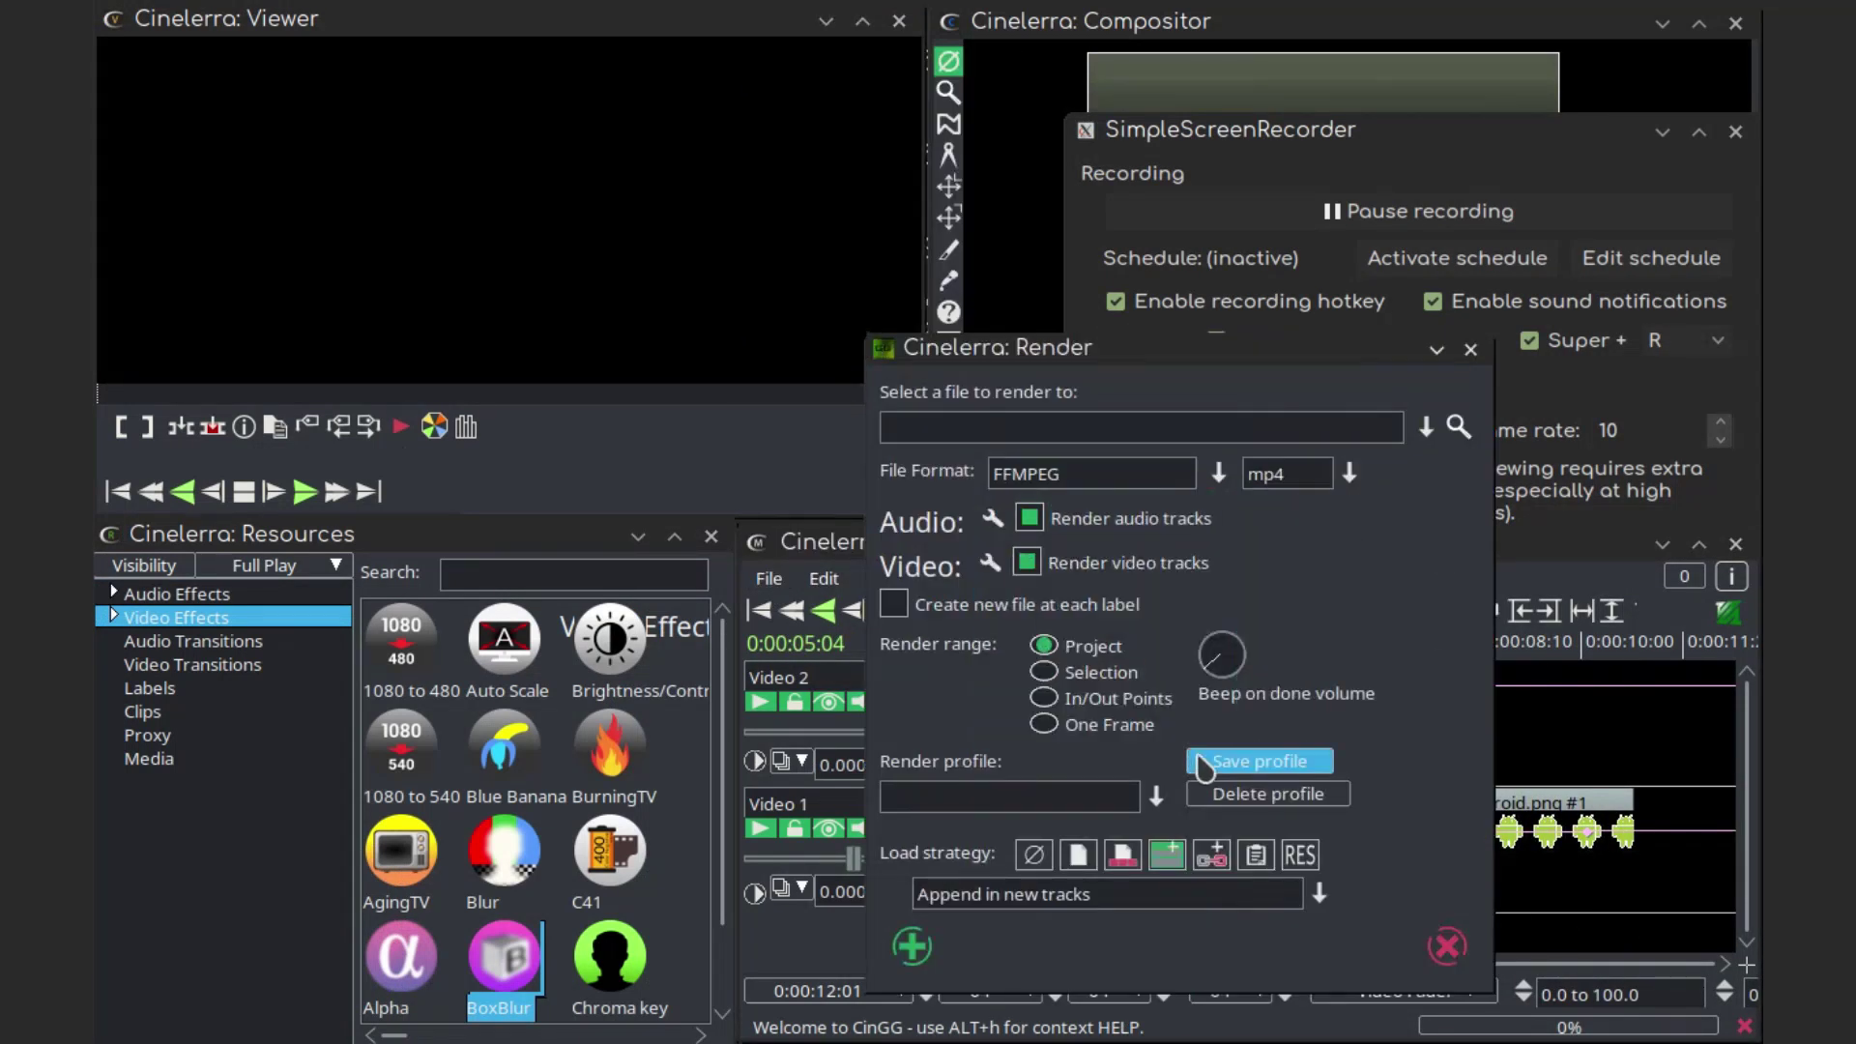
click(1471, 350)
click(768, 578)
Change the project format to a 1920x1080 canvas and zoom the compositor to fit
click(1160, 605)
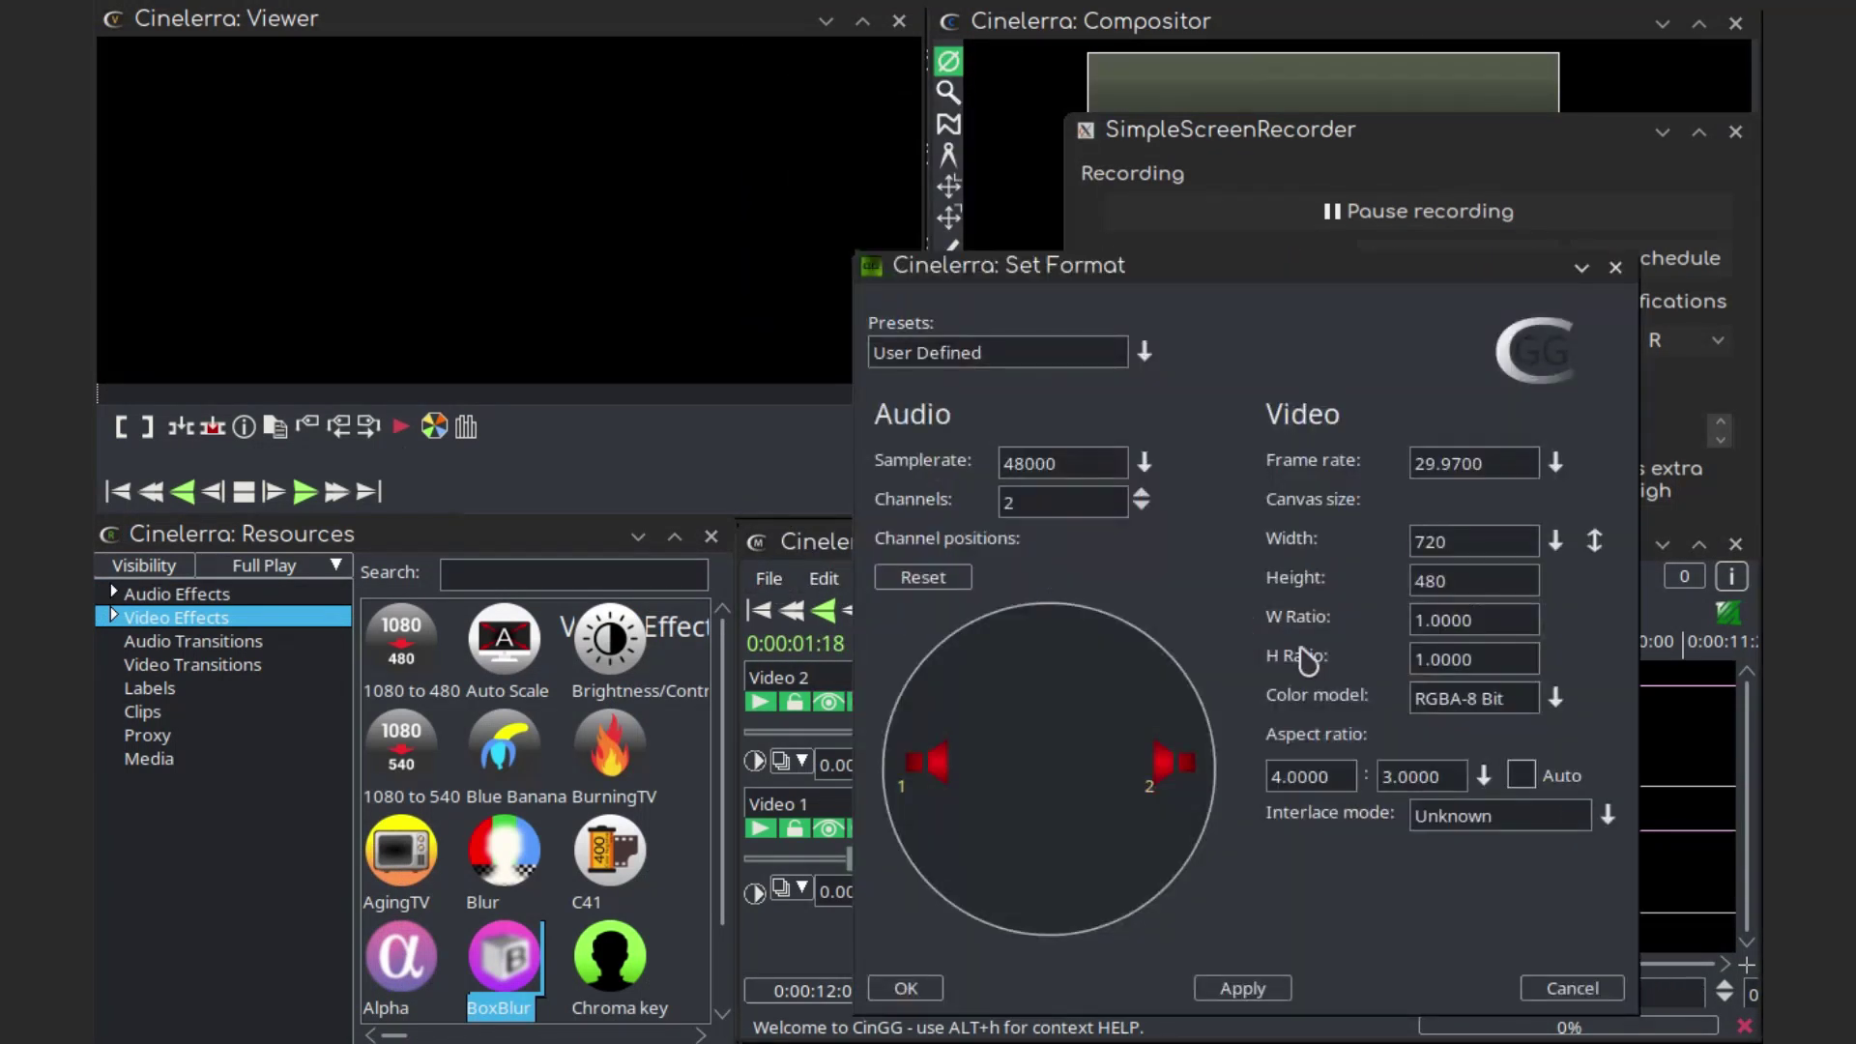
click(1556, 539)
click(1470, 751)
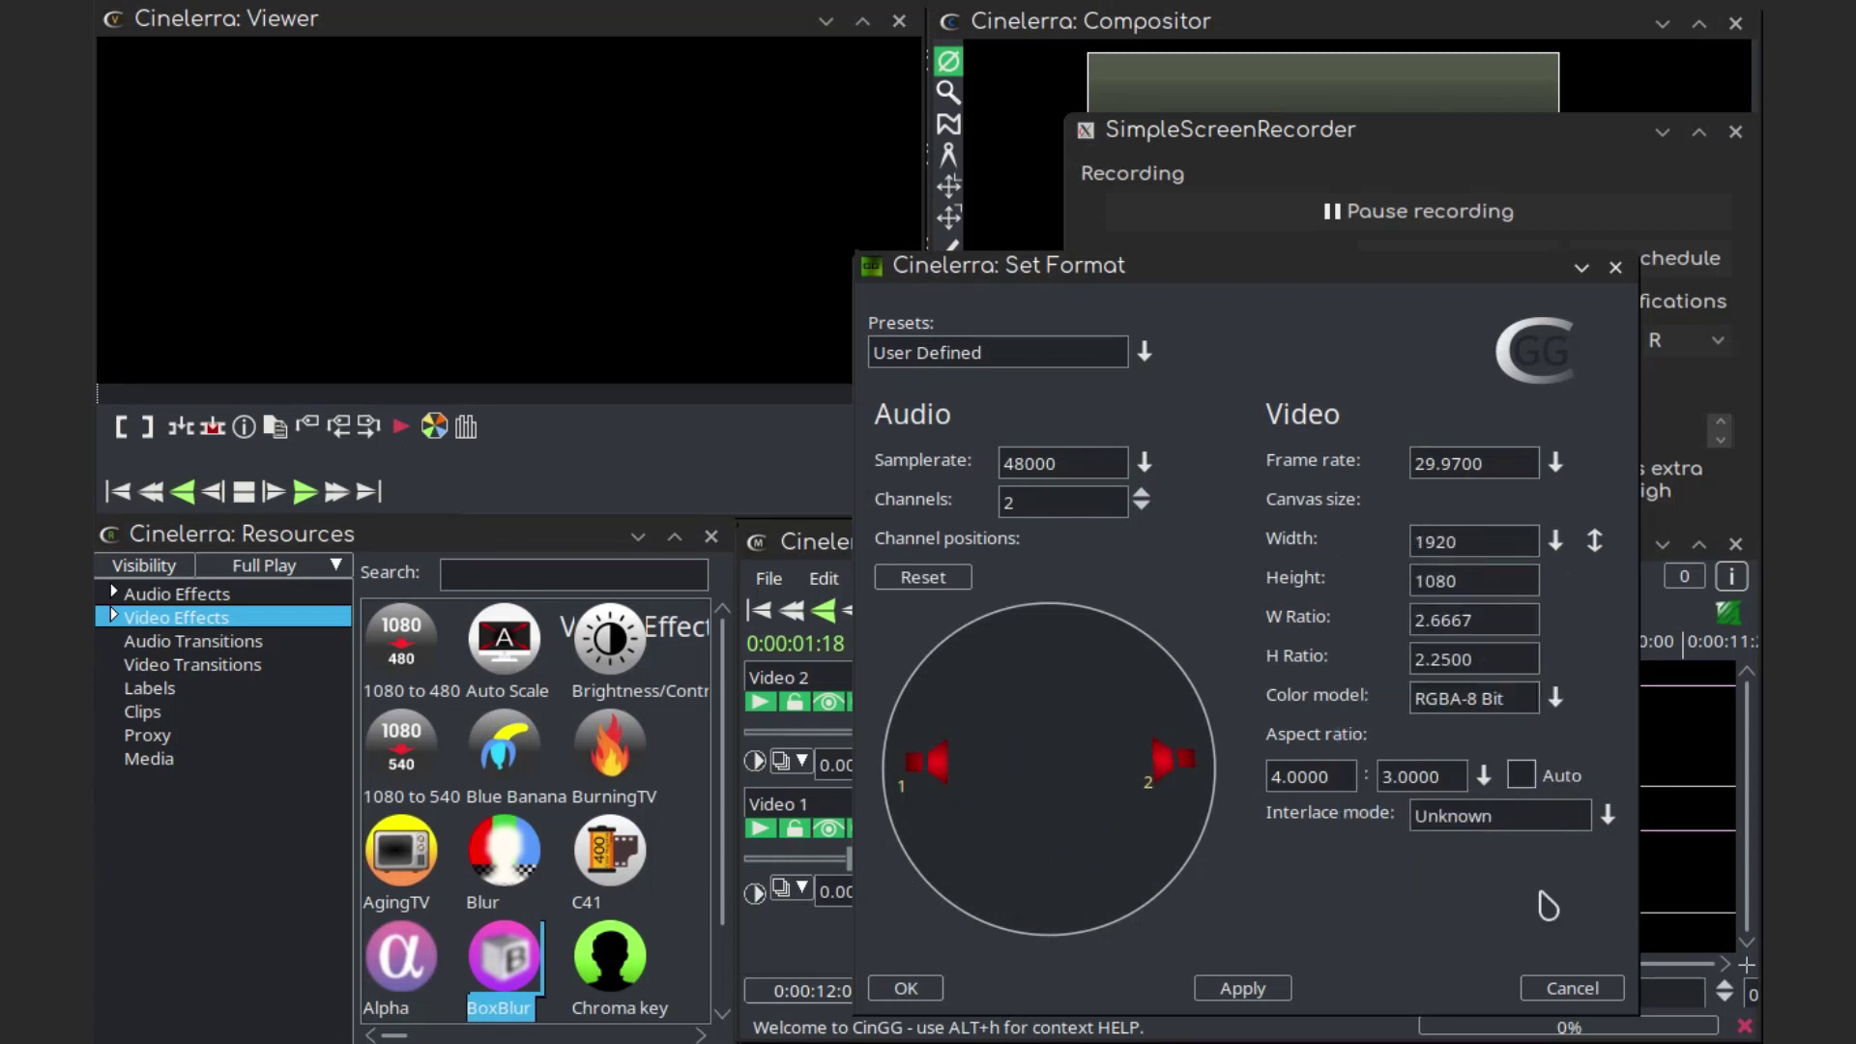
key(Return)
click(1447, 511)
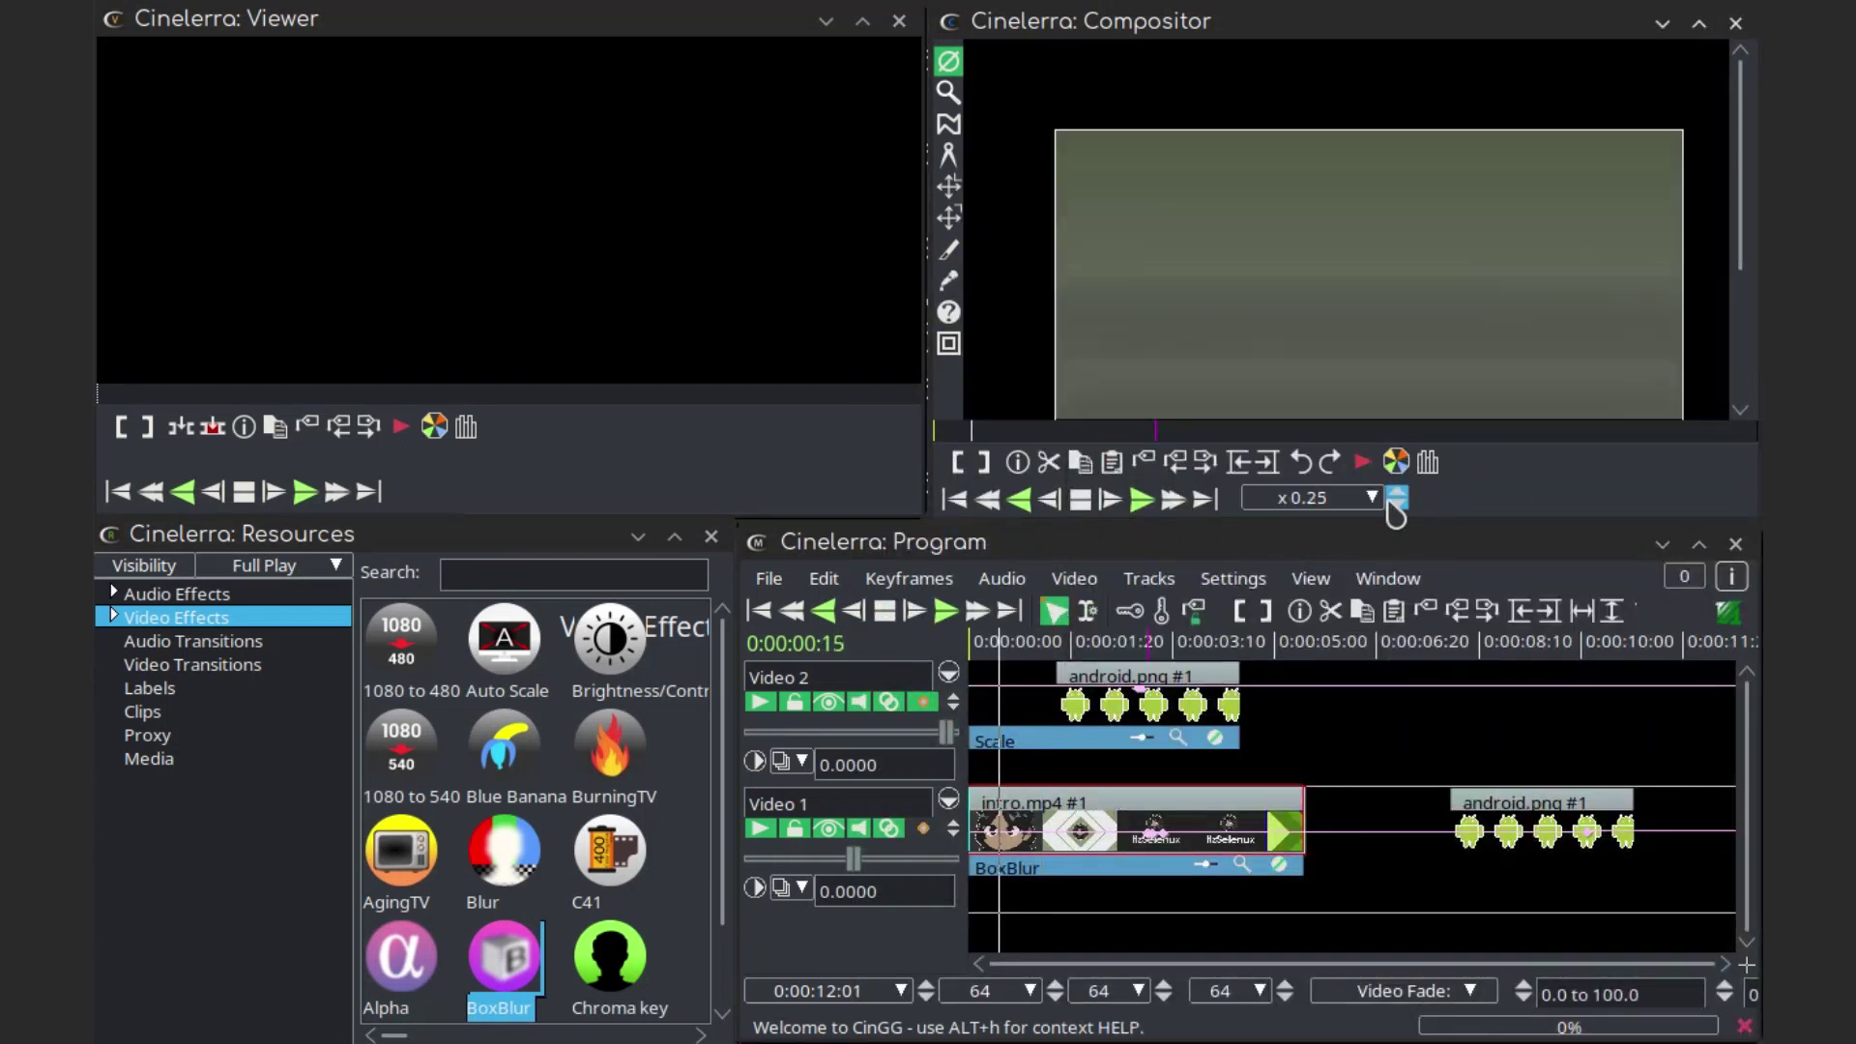
Set the BoxBlur value to 1
double_click(1210, 870)
text(1)
click(1263, 459)
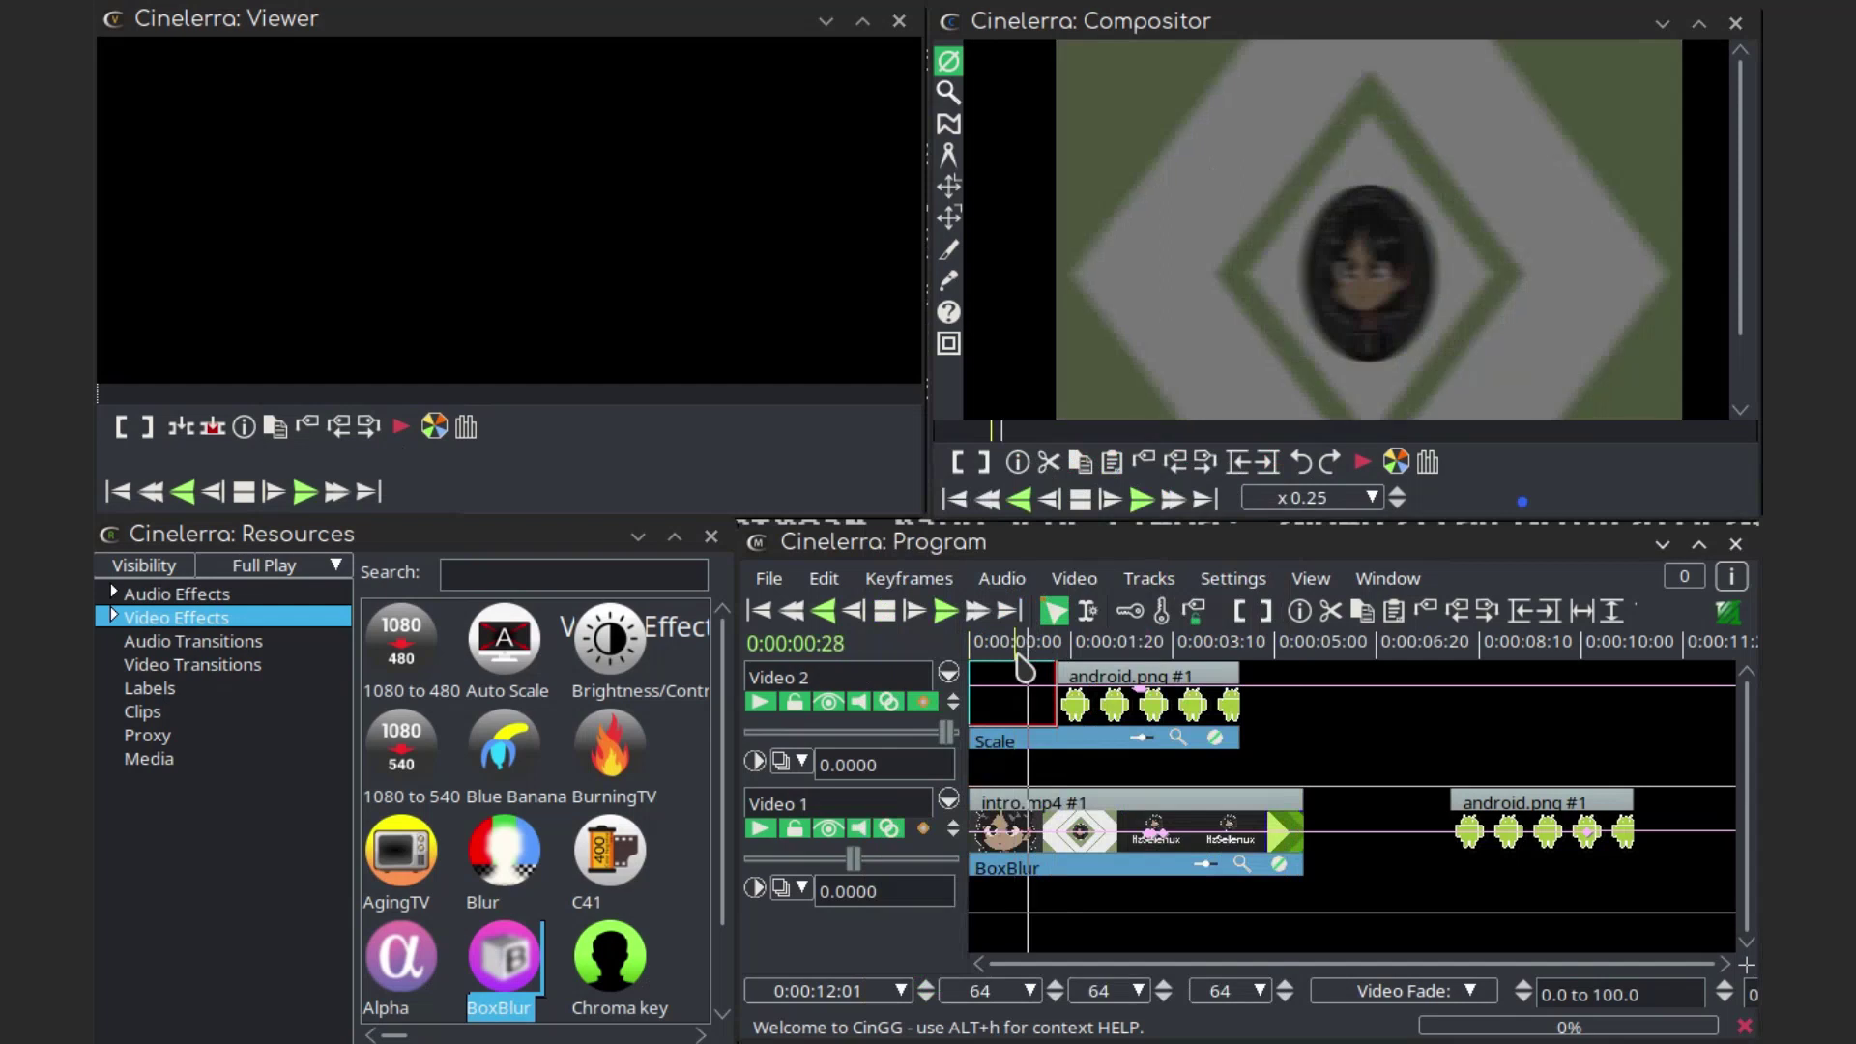
Start rendering the project and dismiss the resulting Couldn't open error
click(768, 578)
key(shift+r)
key(Return)
click(1127, 983)
key(shift+b)
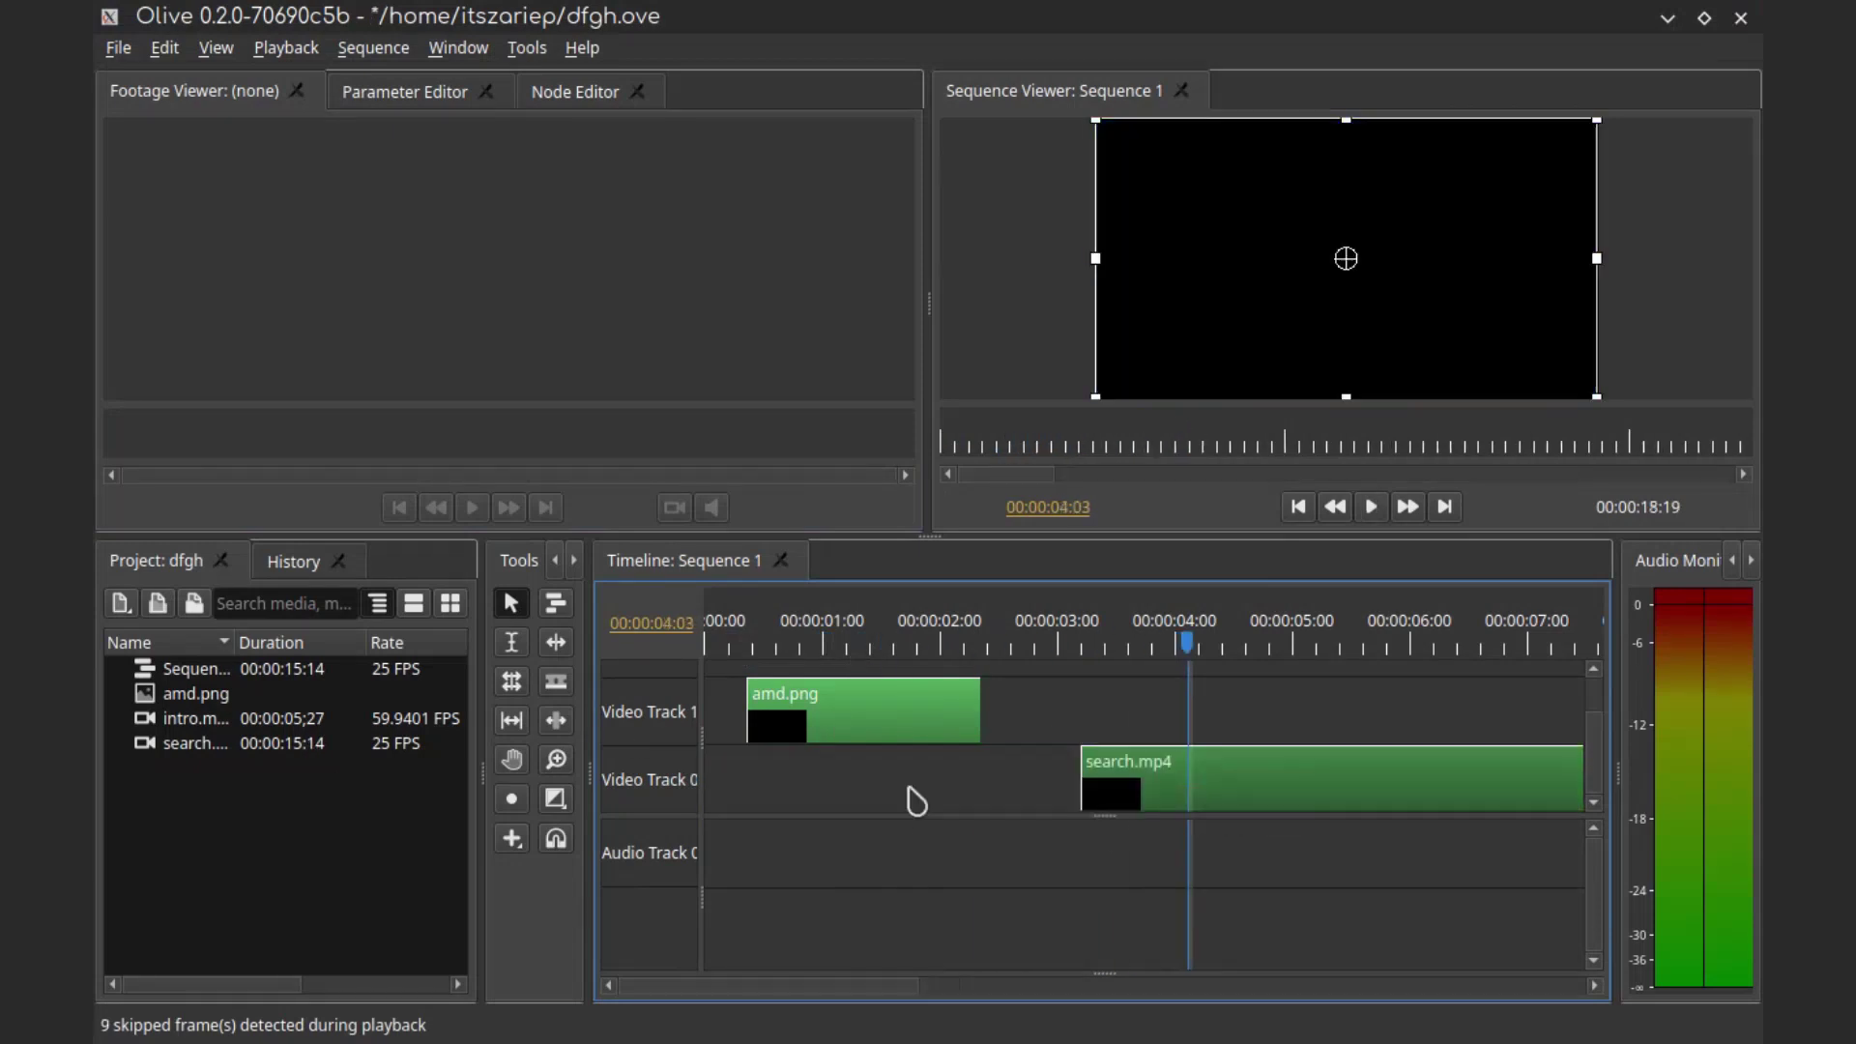
Drop intro.mp4 at the start of Video Track 0, then play and pause on the amd logo
drag(193, 718, 737, 733)
click(729, 650)
key(space)
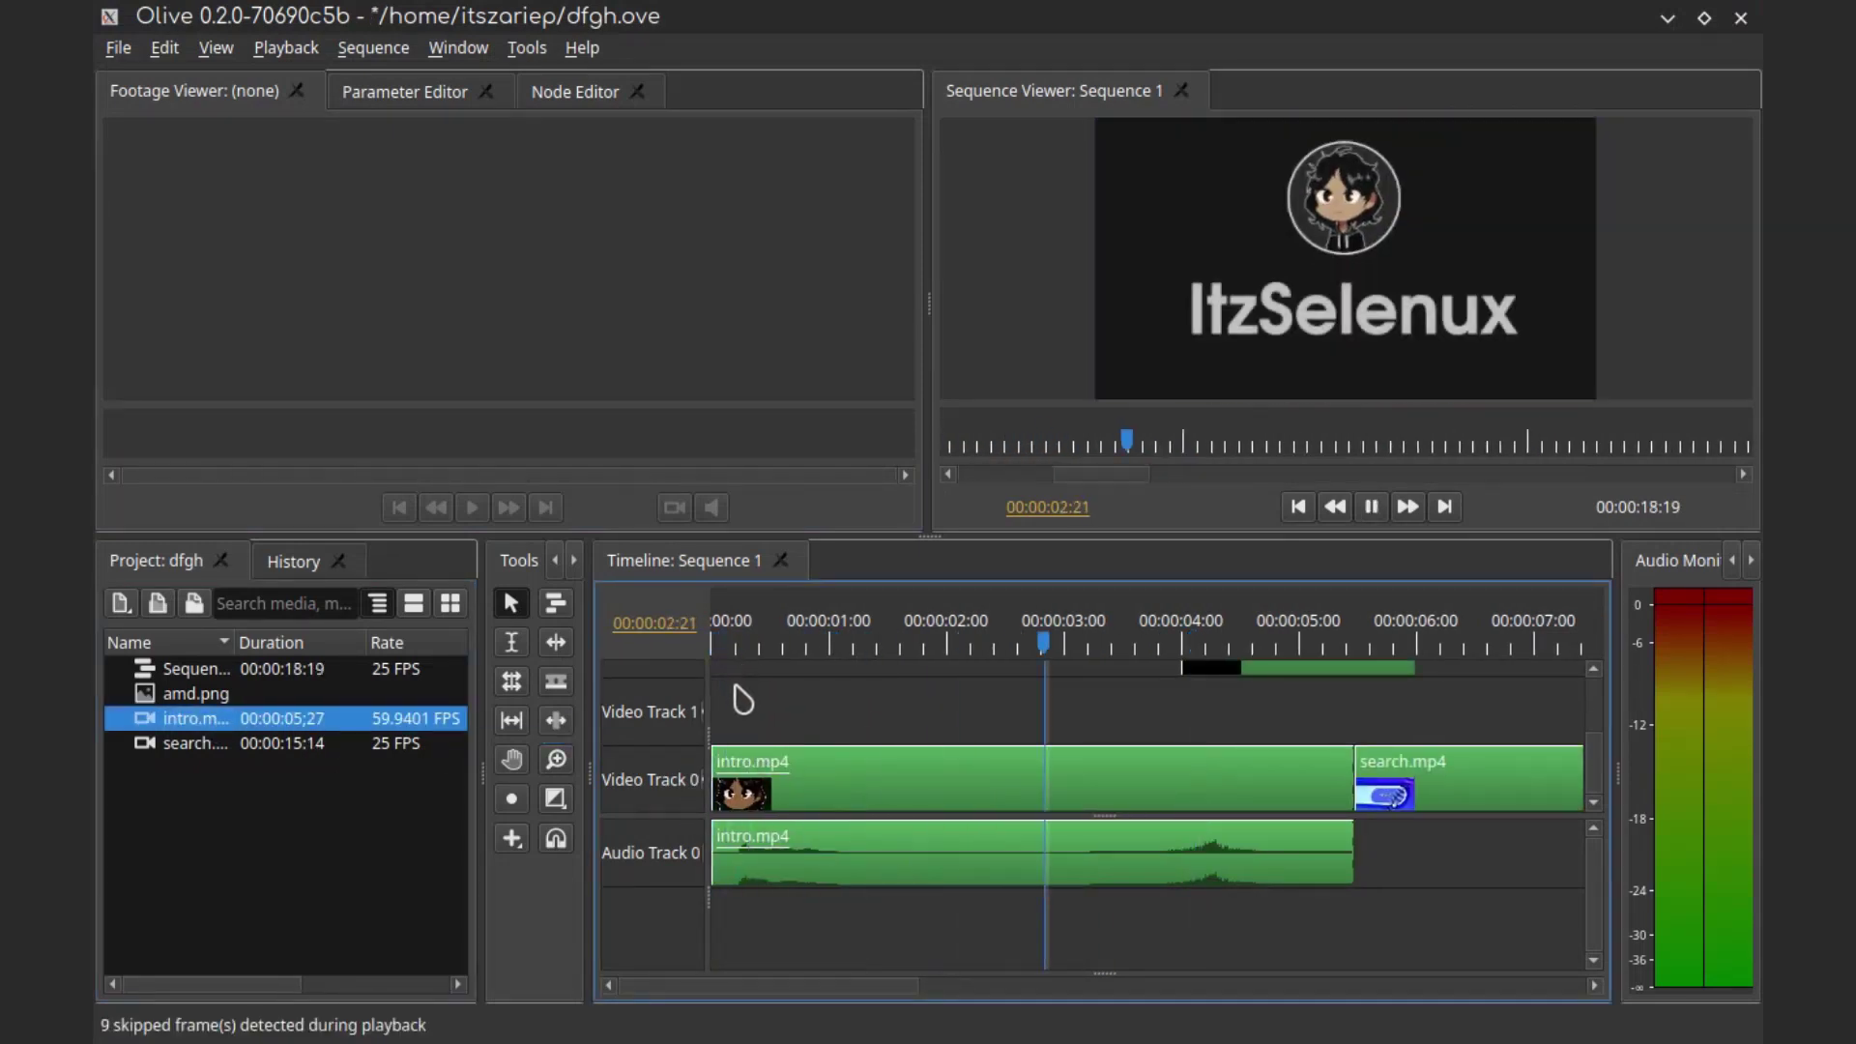
scroll(1061, 738, down, 2)
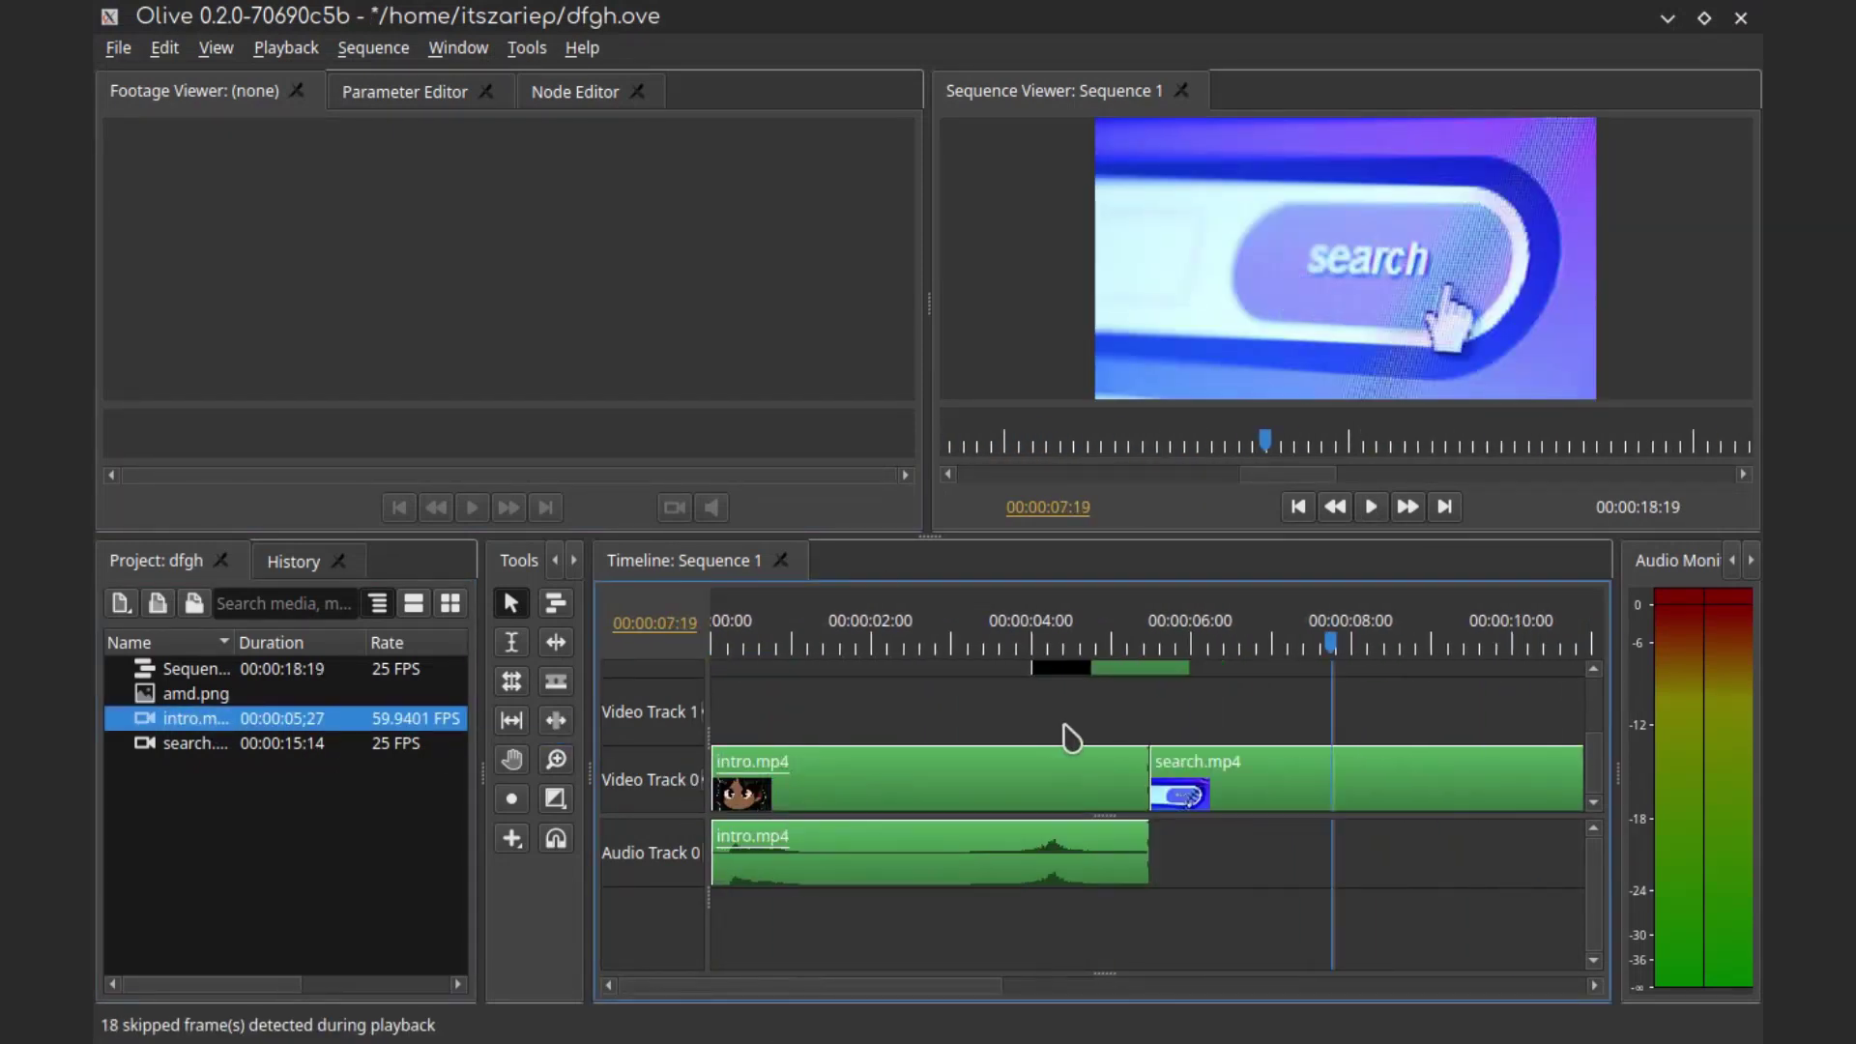
click(1324, 280)
Preview the viewer in greyscale, then restore the normal colour display
right_click(1264, 230)
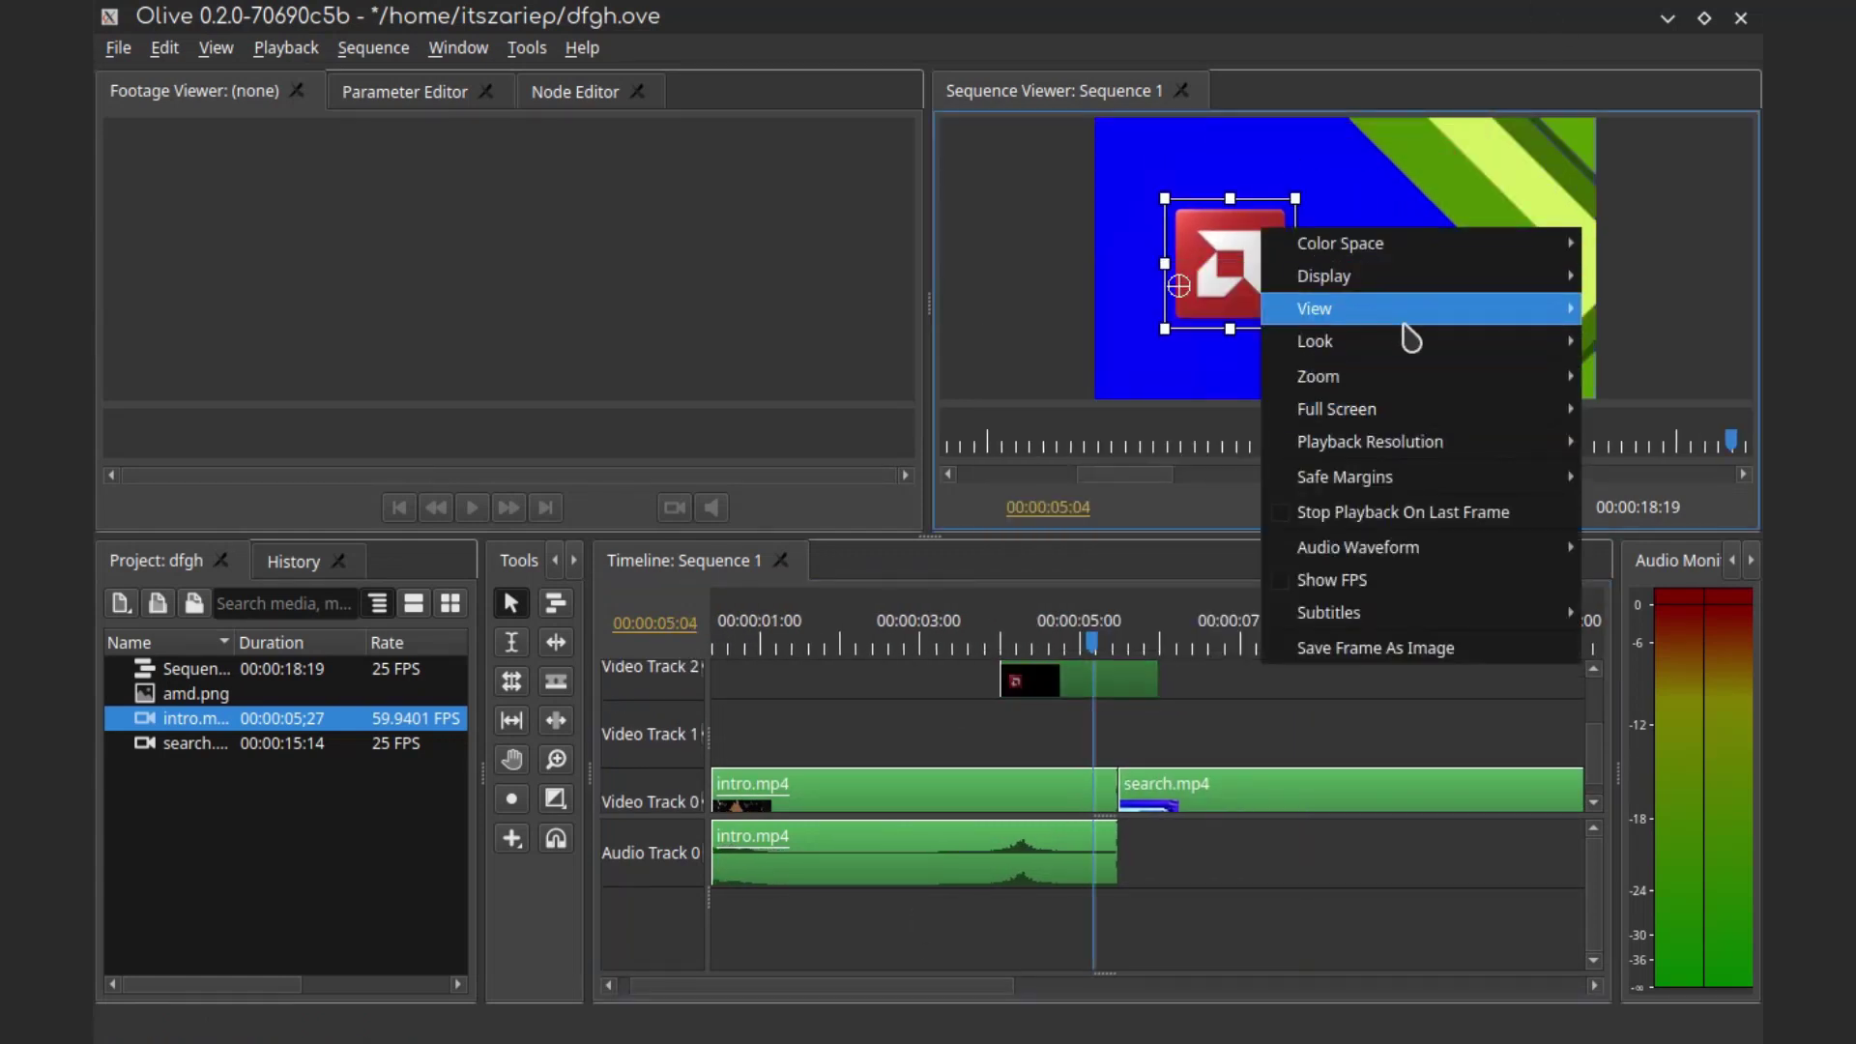
mouse_move(1353, 342)
click(1164, 381)
right_click(1317, 287)
click(1228, 377)
right_click(1370, 273)
mouse_move(1421, 350)
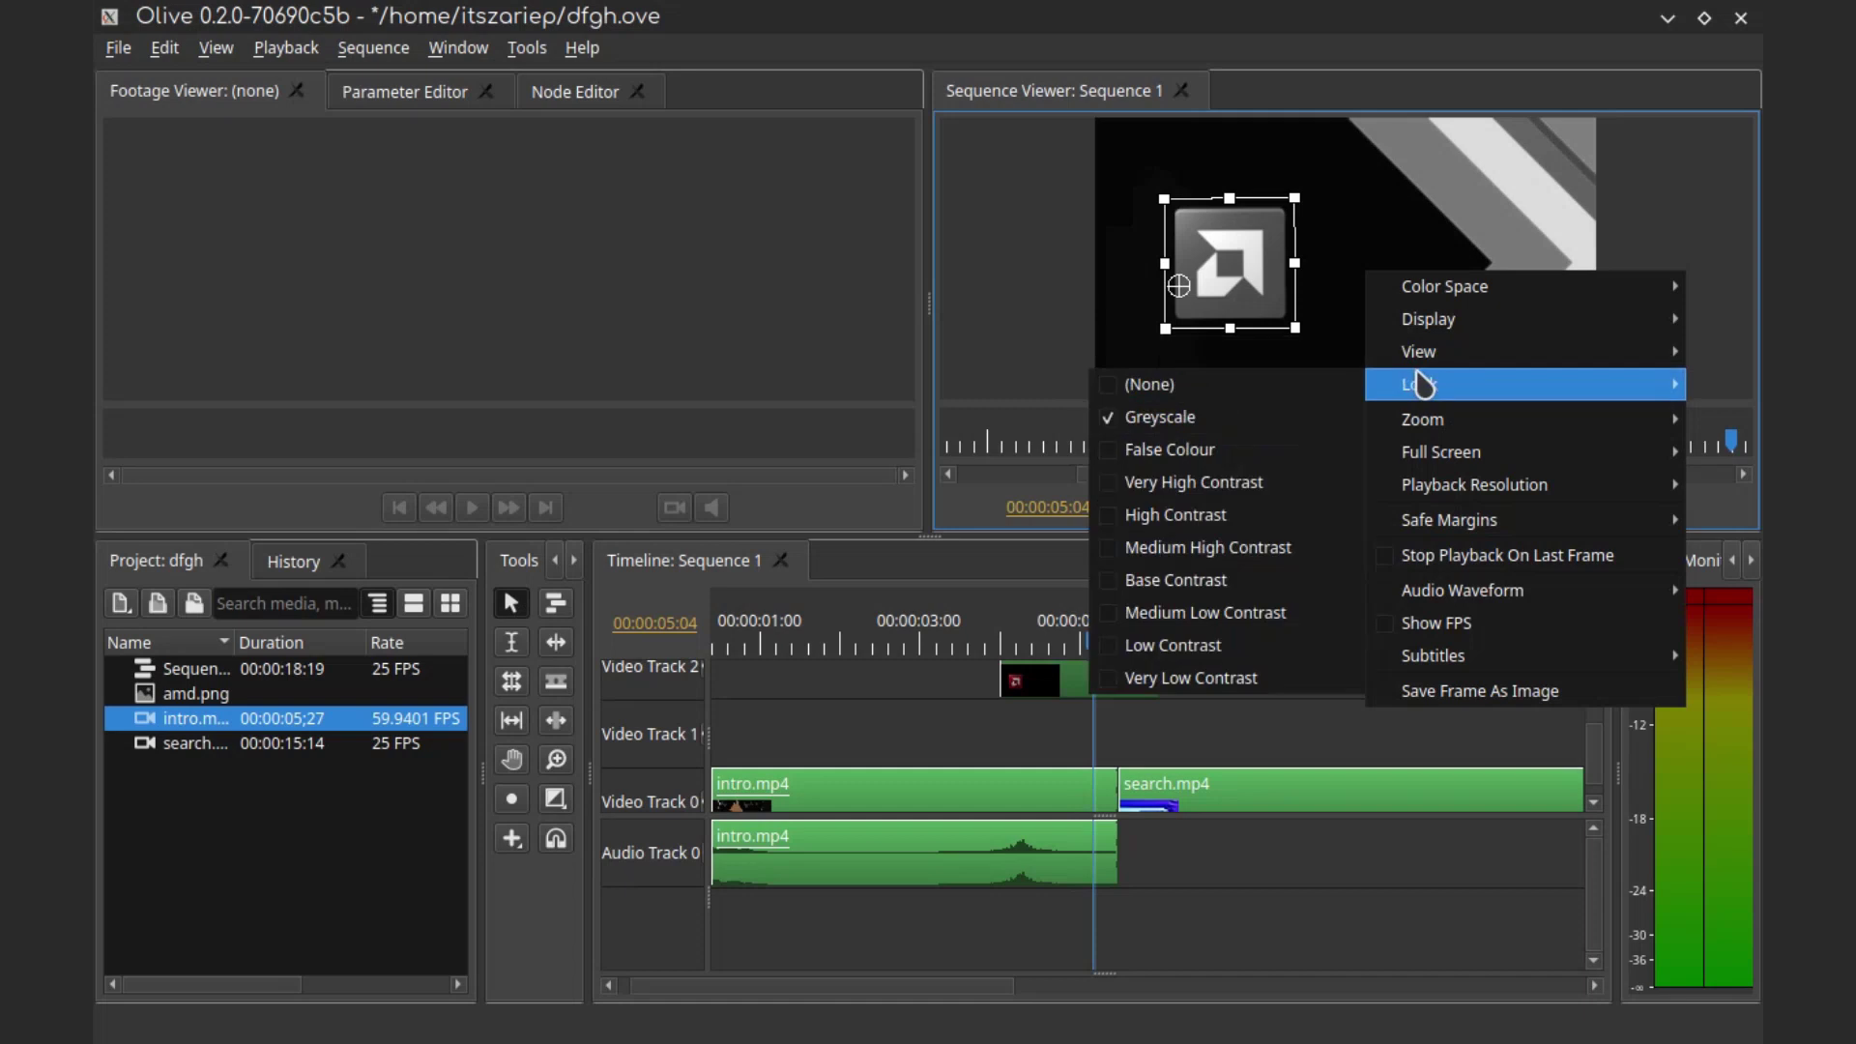
click(1160, 382)
right_click(1257, 358)
click(1186, 369)
Give the logo clip a red-brown label colour
right_click(1105, 681)
click(1178, 681)
click(975, 684)
right_click(1102, 682)
click(1551, 538)
right_click(1105, 682)
key(Escape)
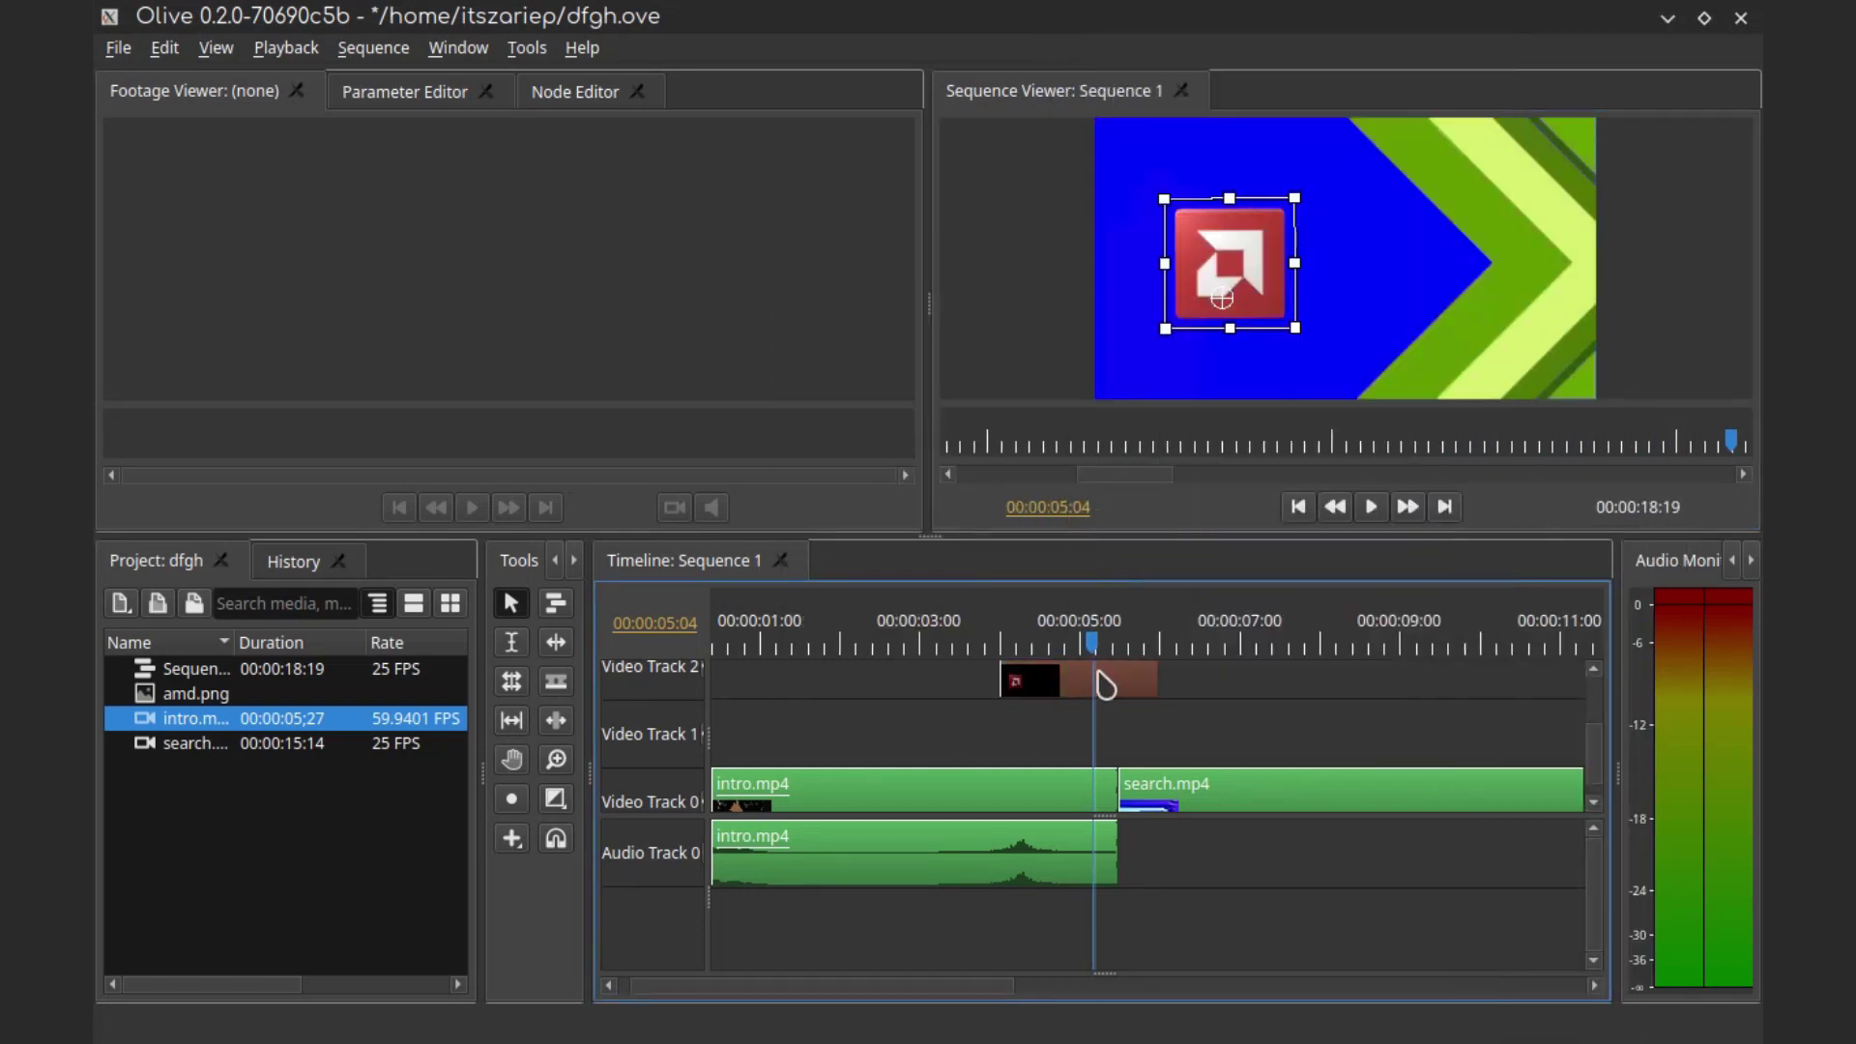
Move search.mp4 up to Video Track 1 and apply a Speed/Duration change
drag(1223, 801, 1233, 759)
right_click(1232, 759)
click(1170, 460)
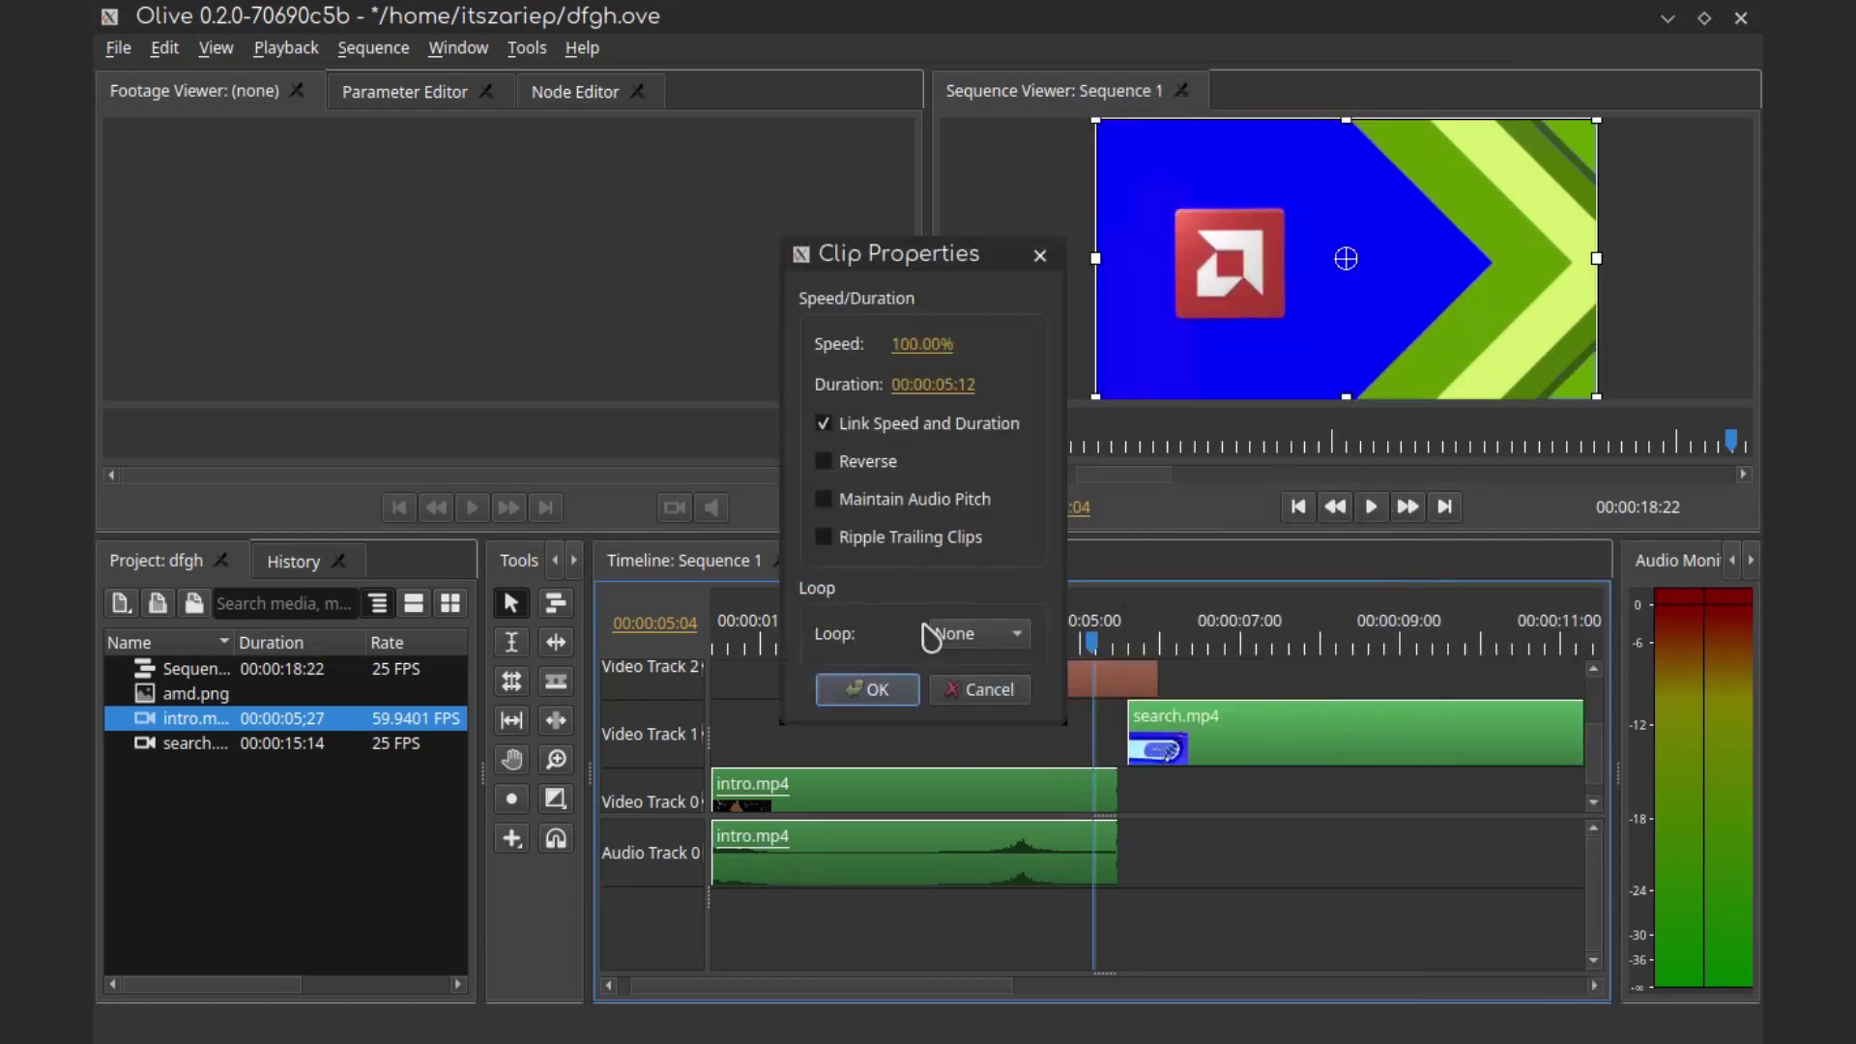
key(Return)
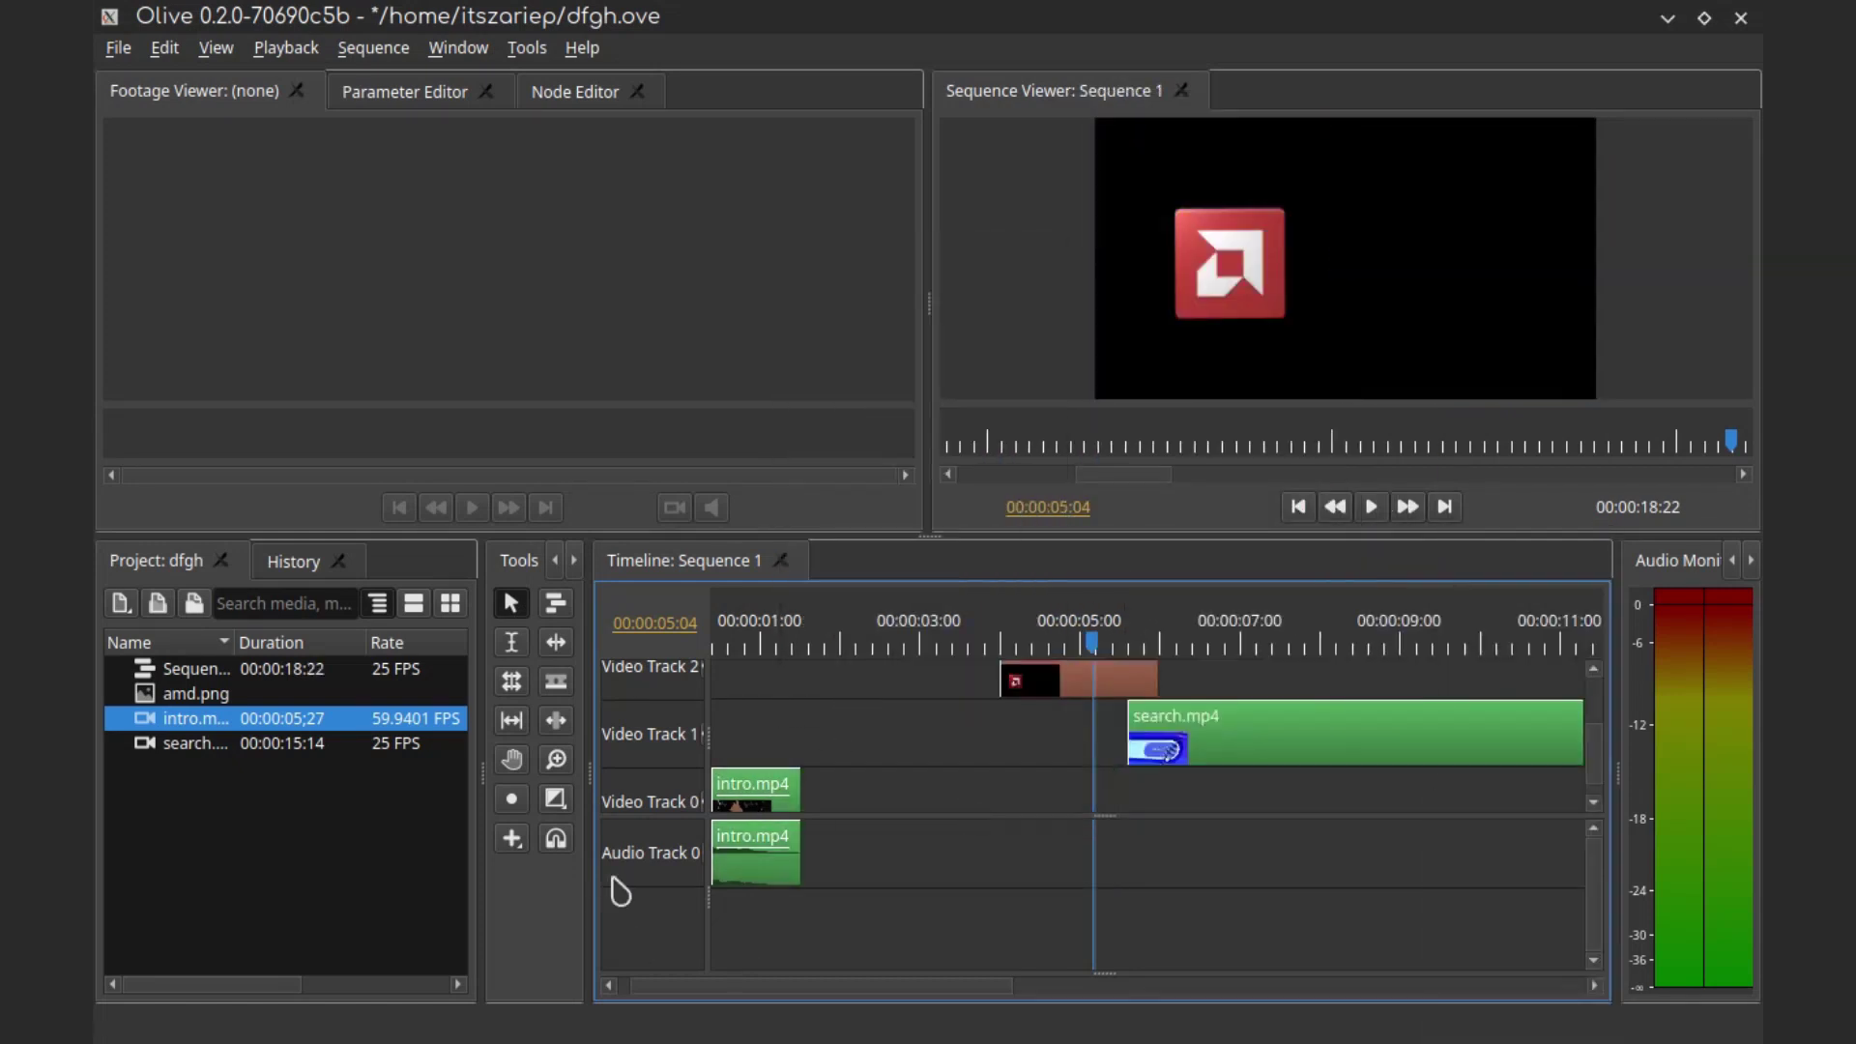
Browse the Playback menu and glance at the project properties
click(286, 47)
mouse_move(165, 48)
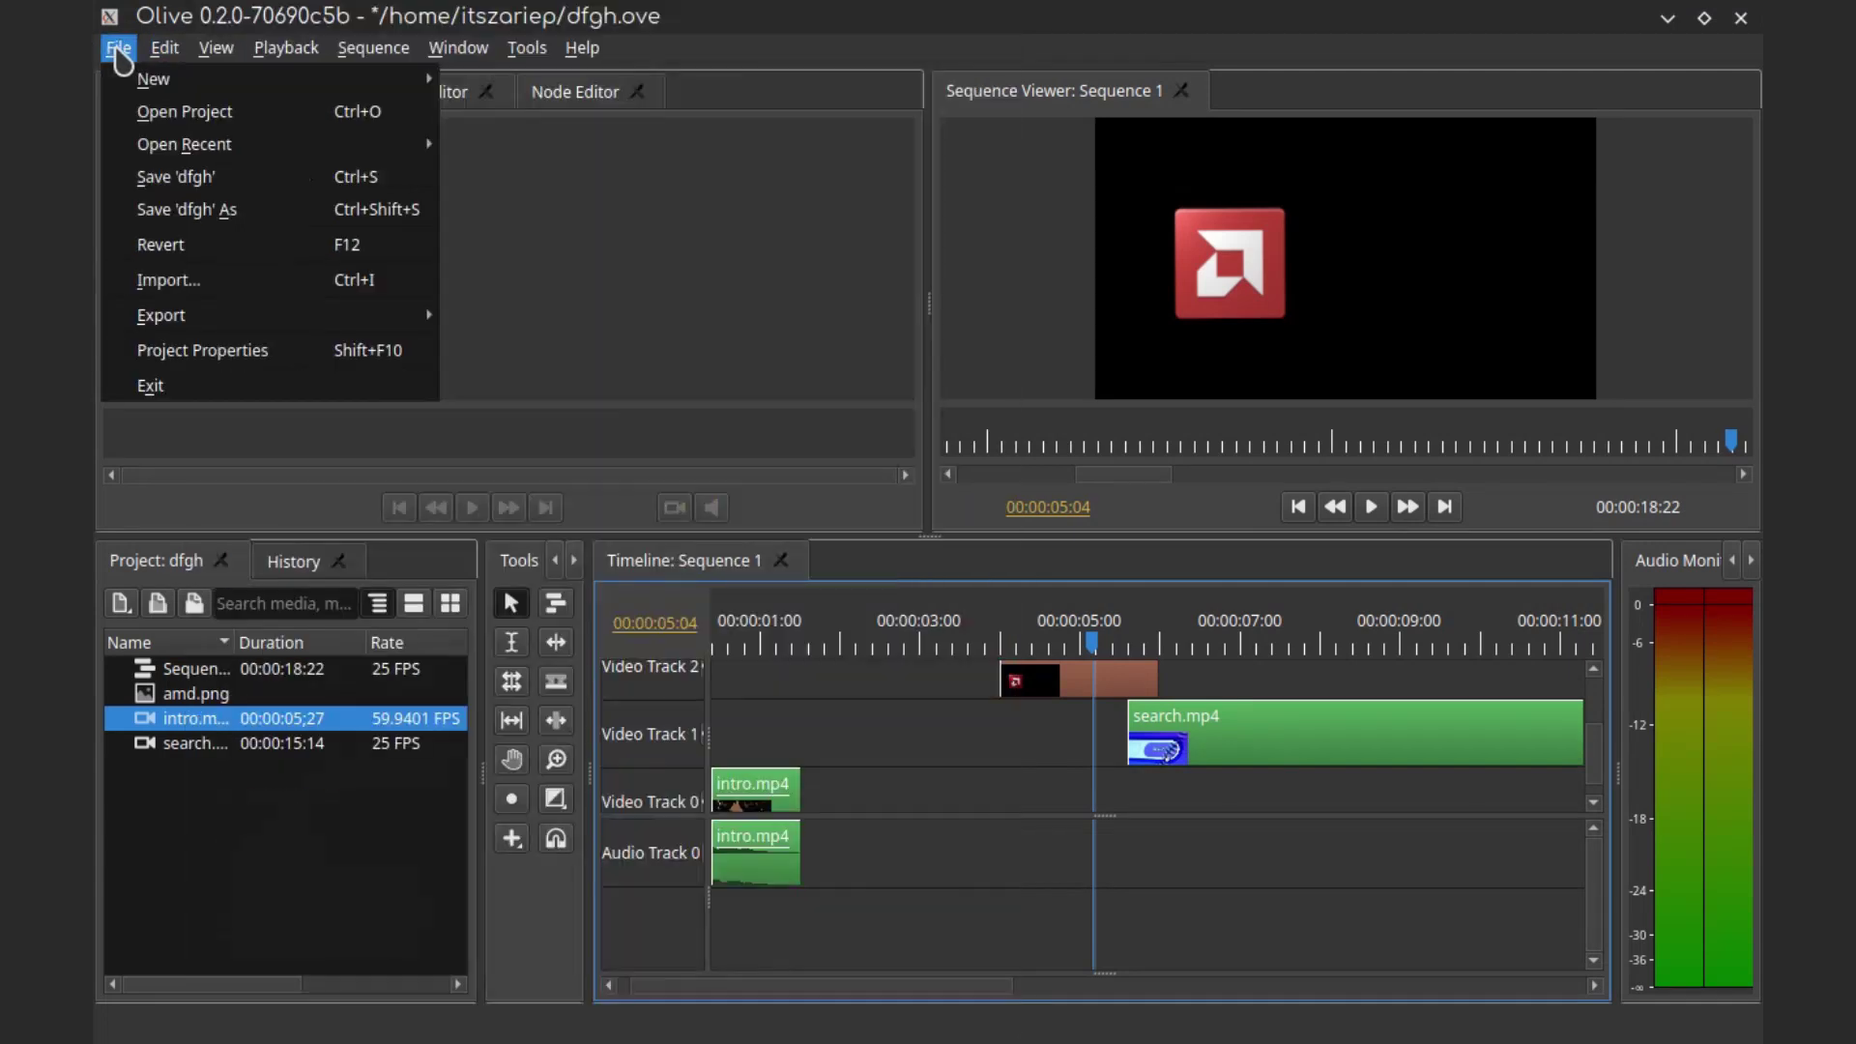
click(339, 350)
key(Escape)
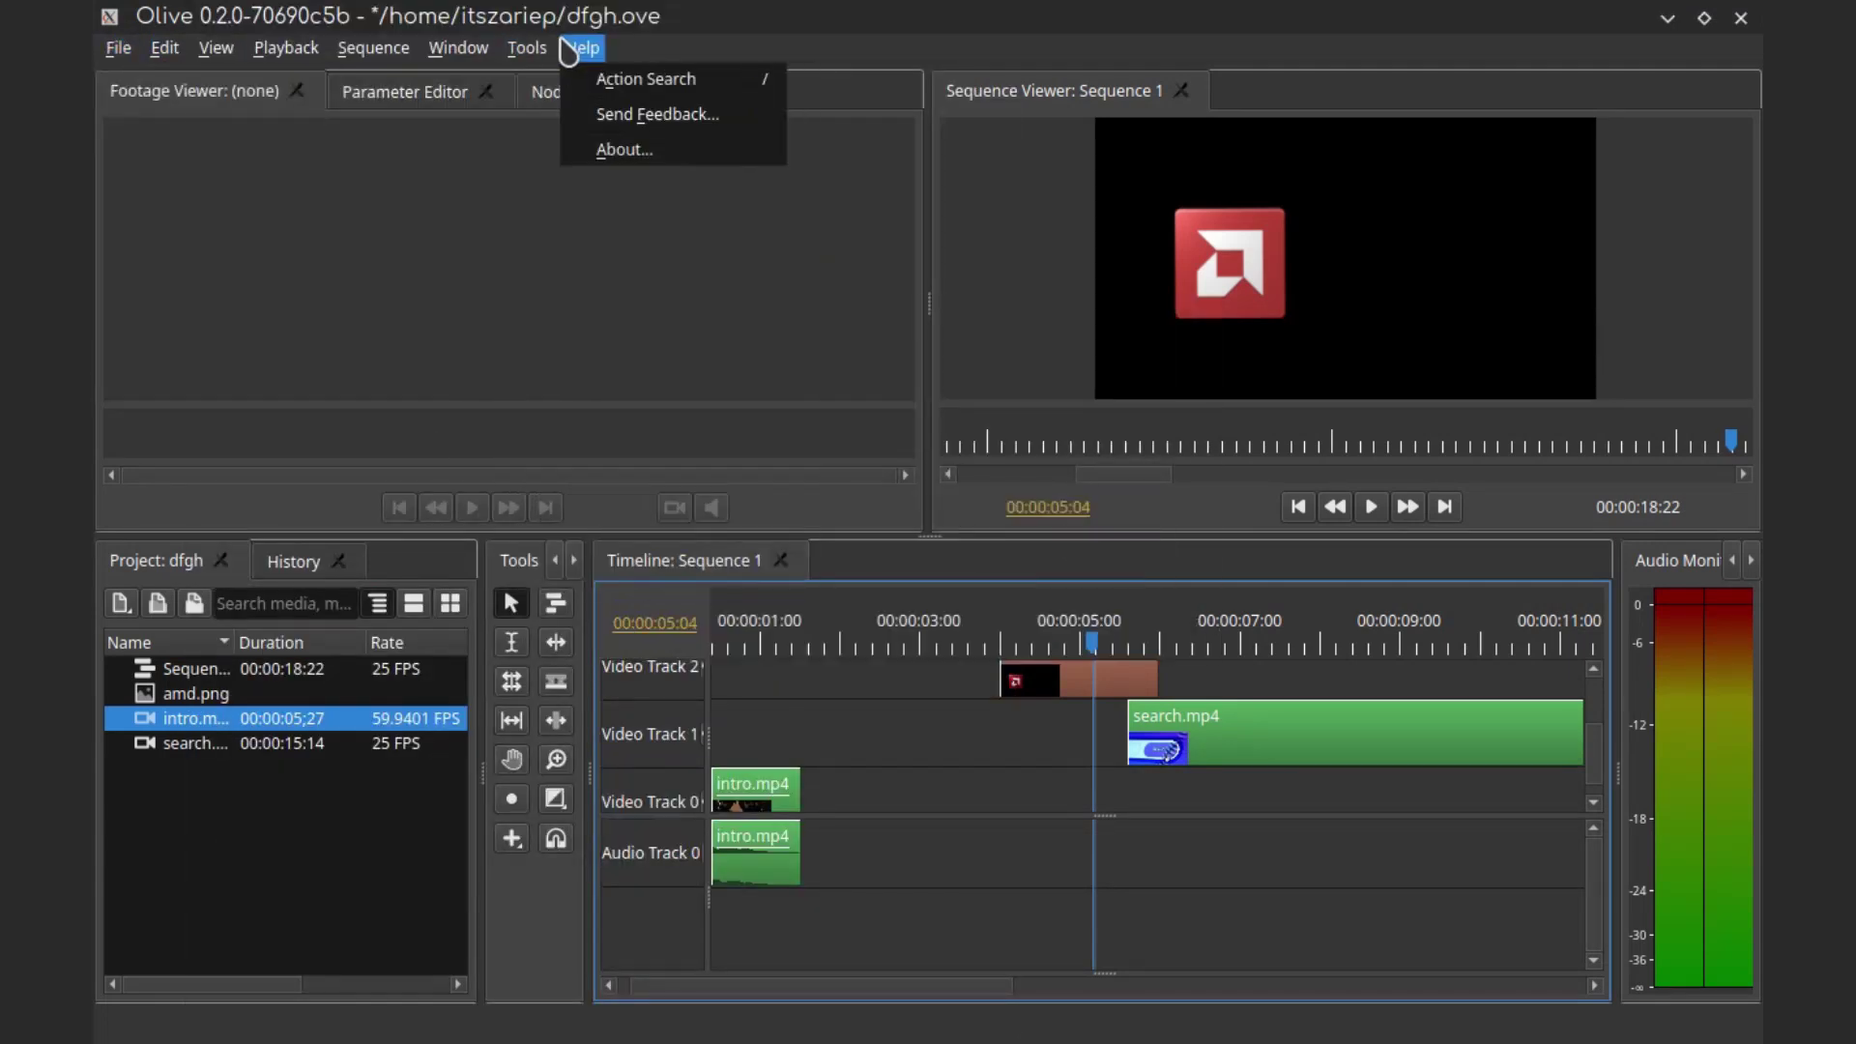
Export Sequence 1.mp4 as MPEG-4 at 1920x1080 and 48 FPS, clearing the invalid-parameters warning
mouse_move(161, 58)
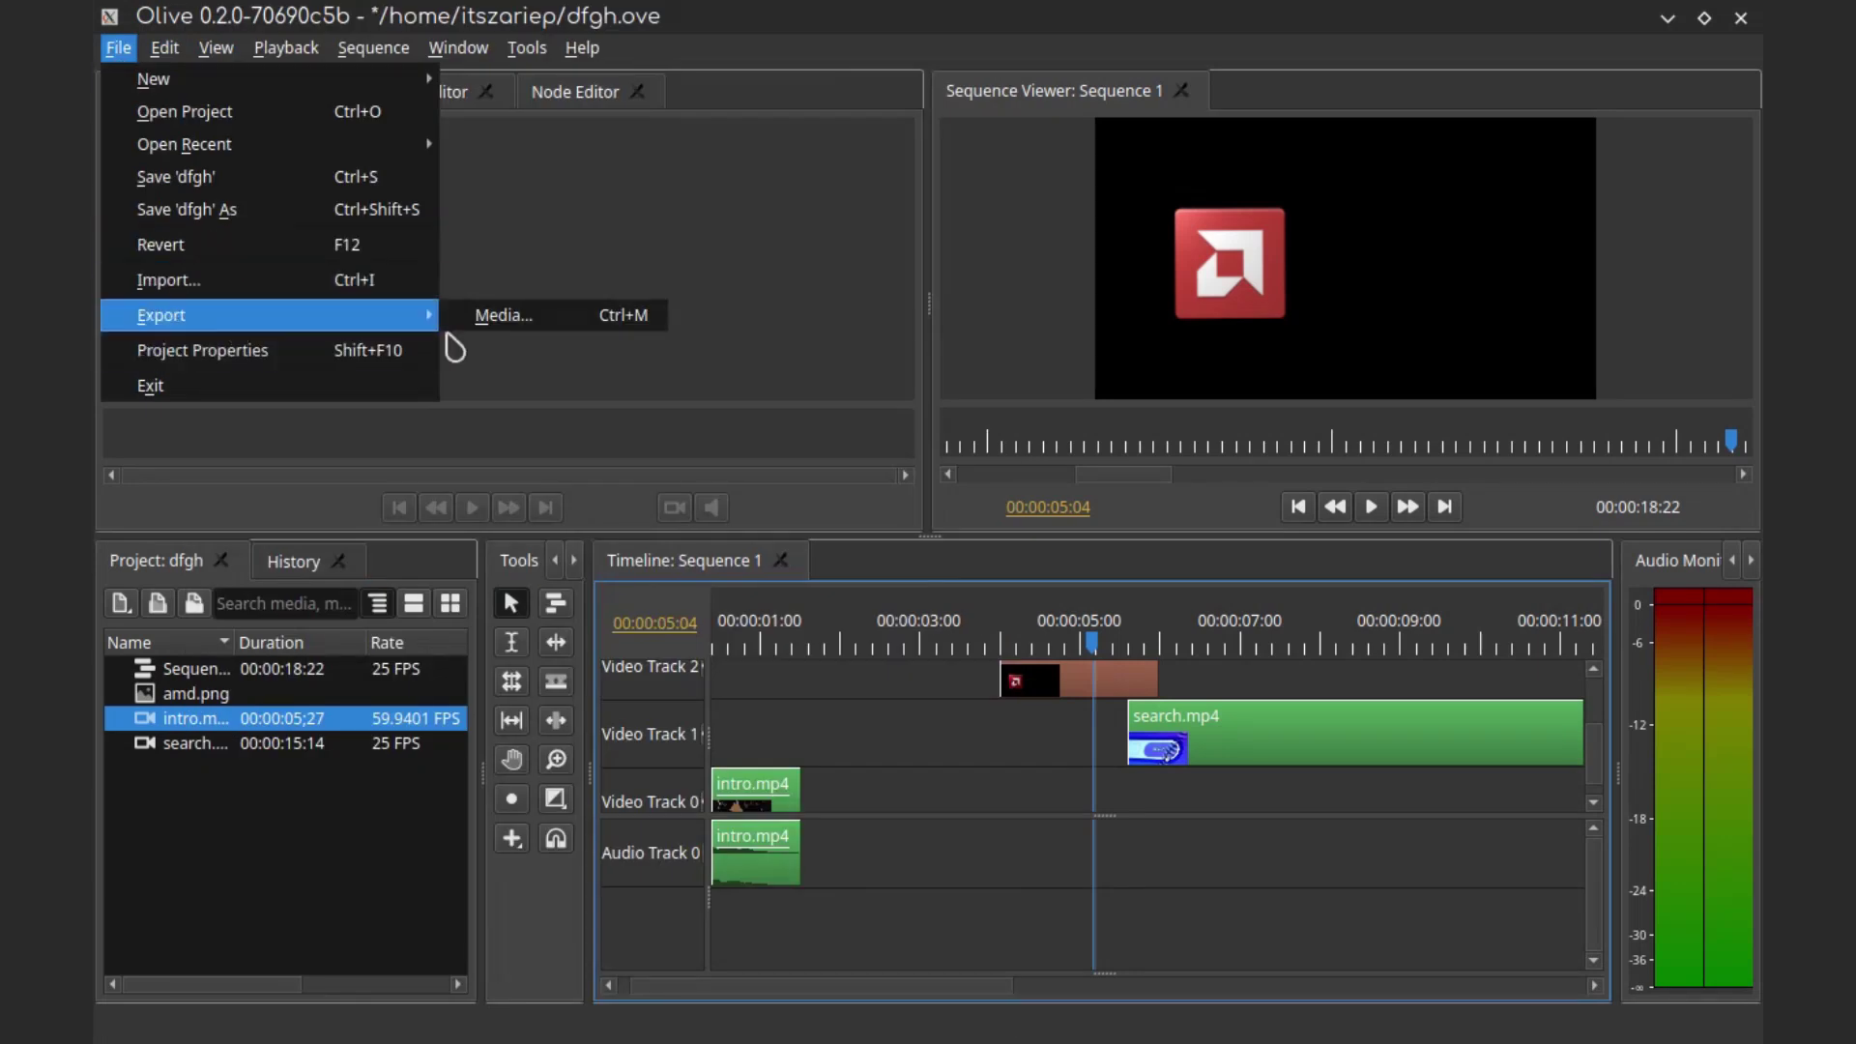
click(504, 315)
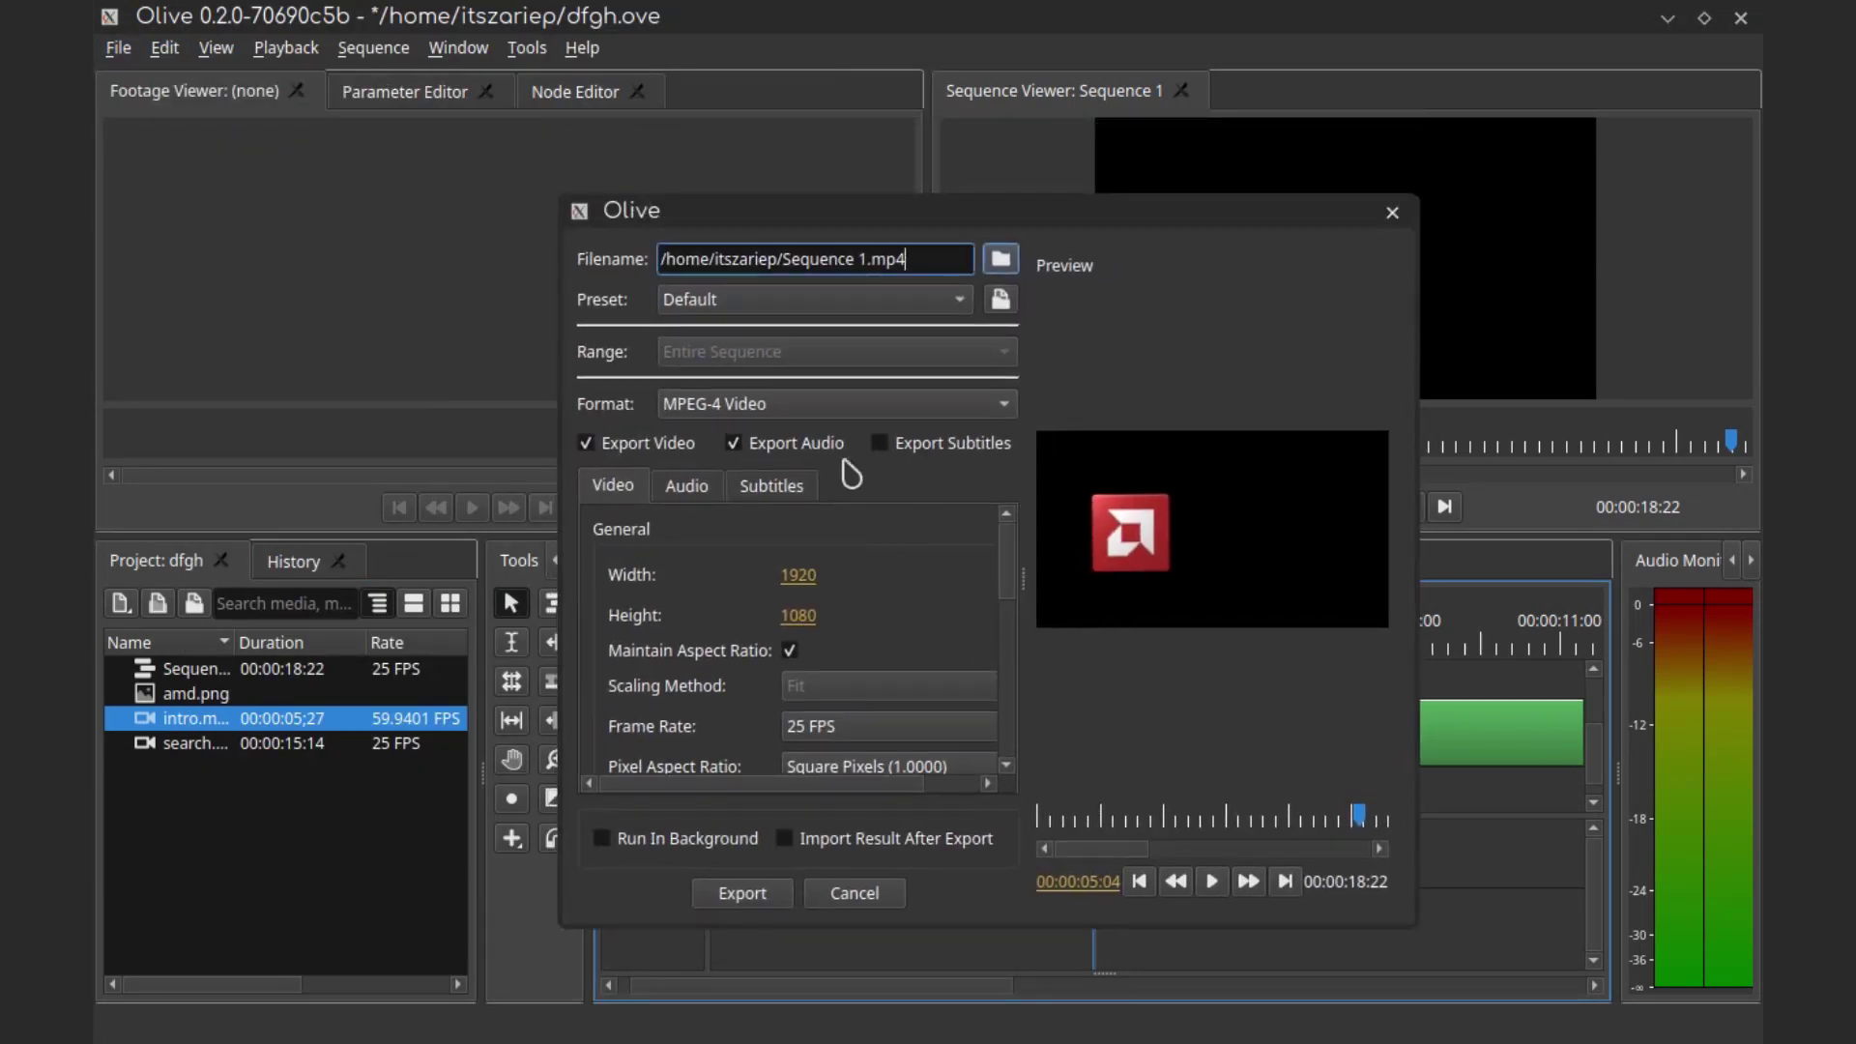
scroll(882, 674, down, 3)
click(742, 892)
key(Return)
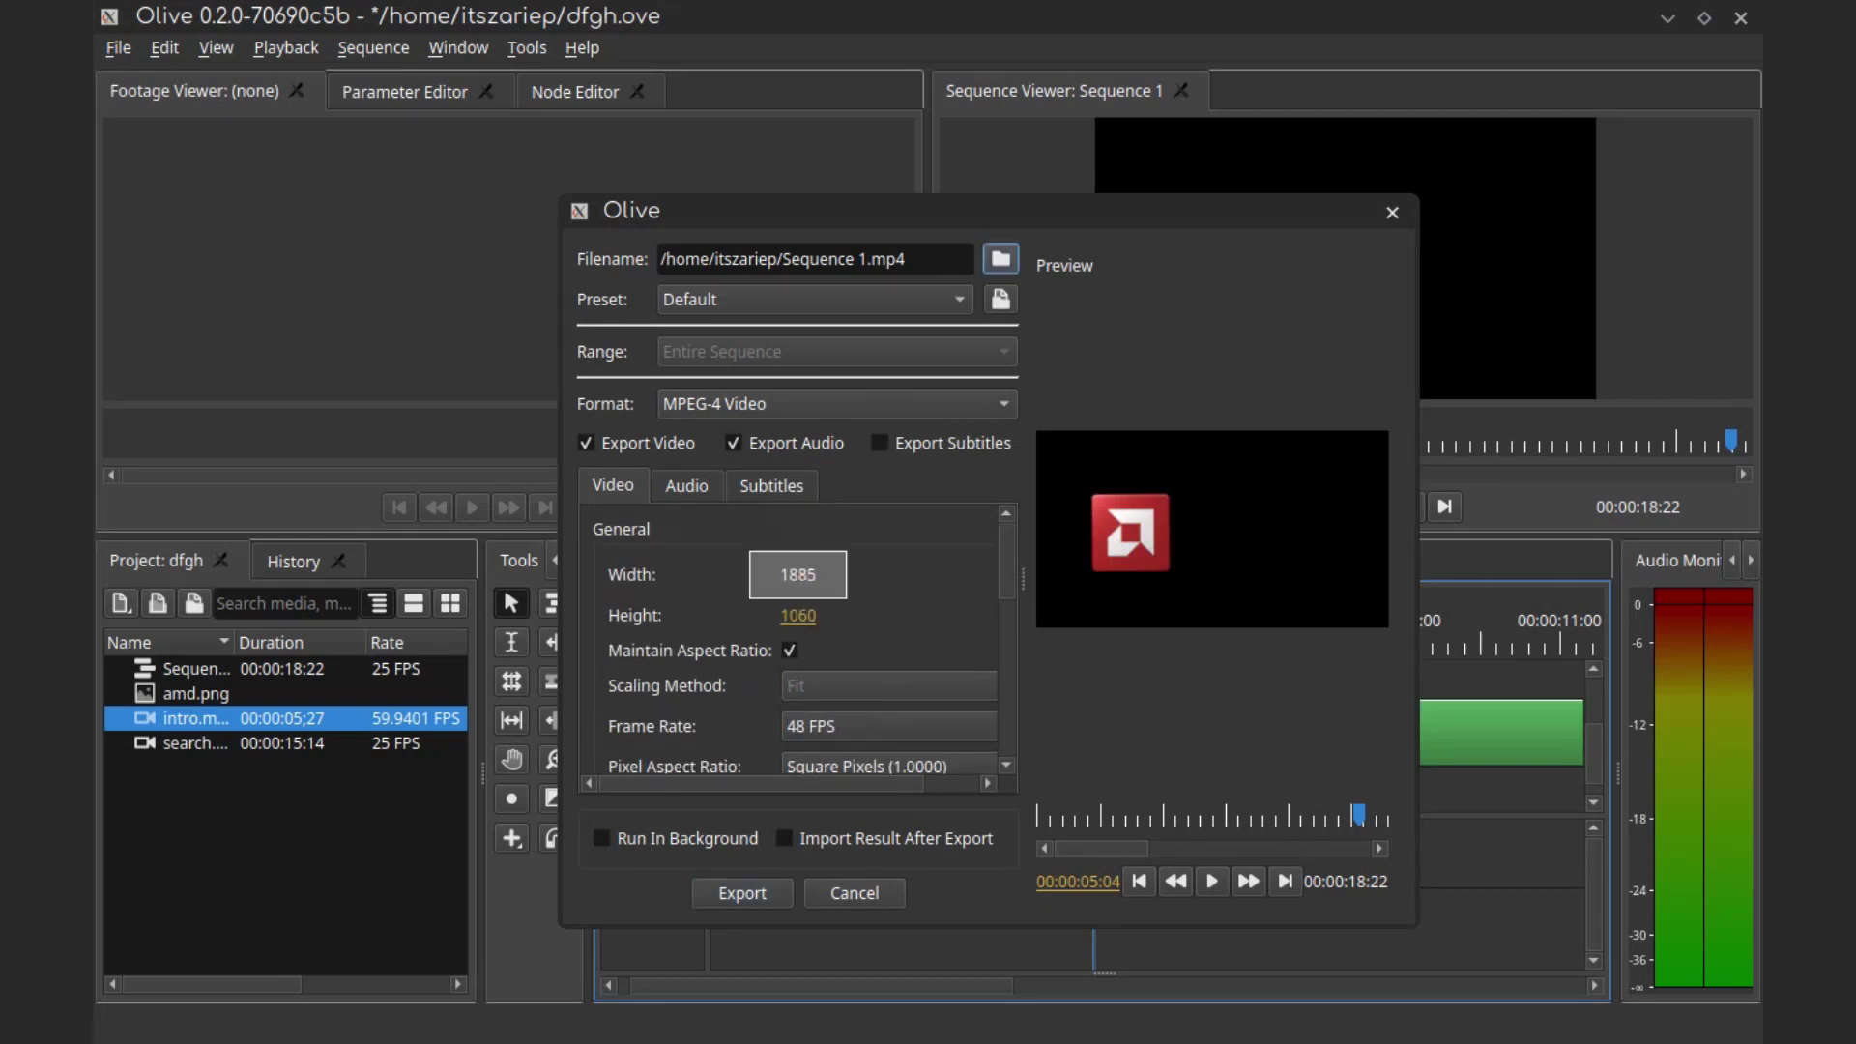
click(761, 894)
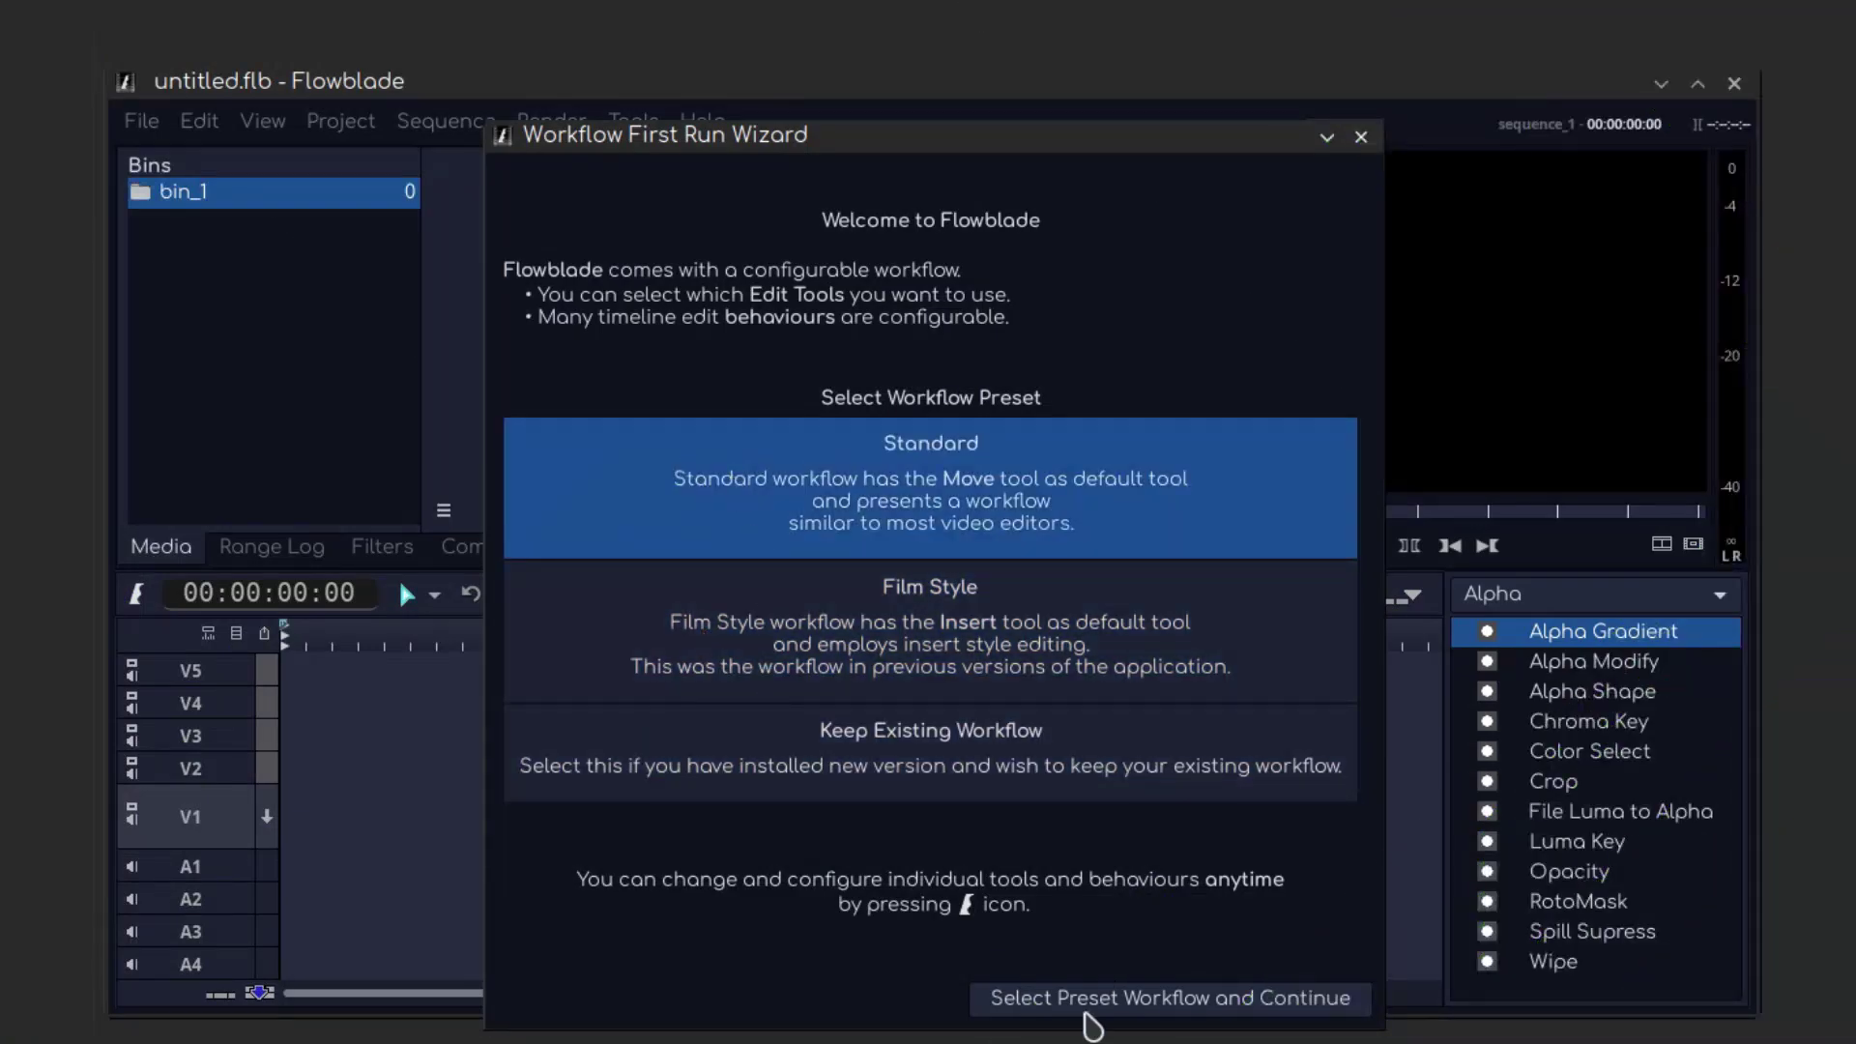
click(981, 1006)
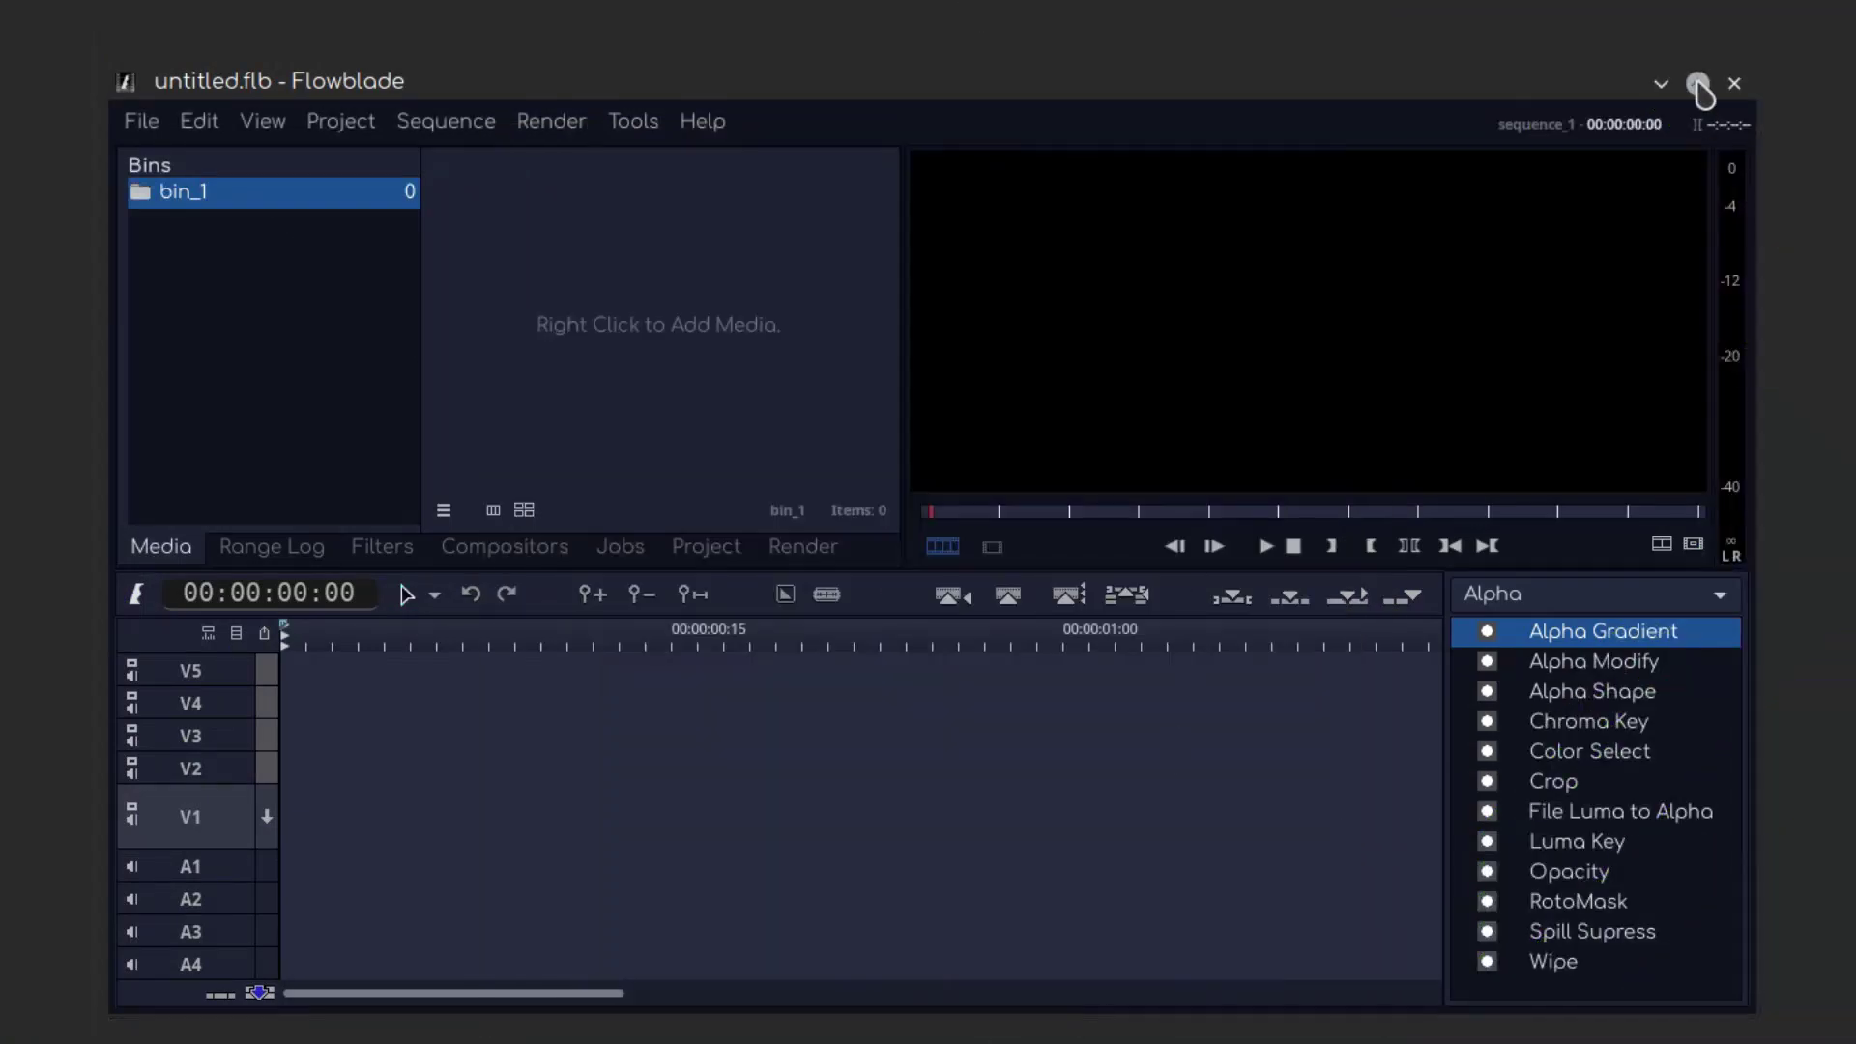
click(536, 55)
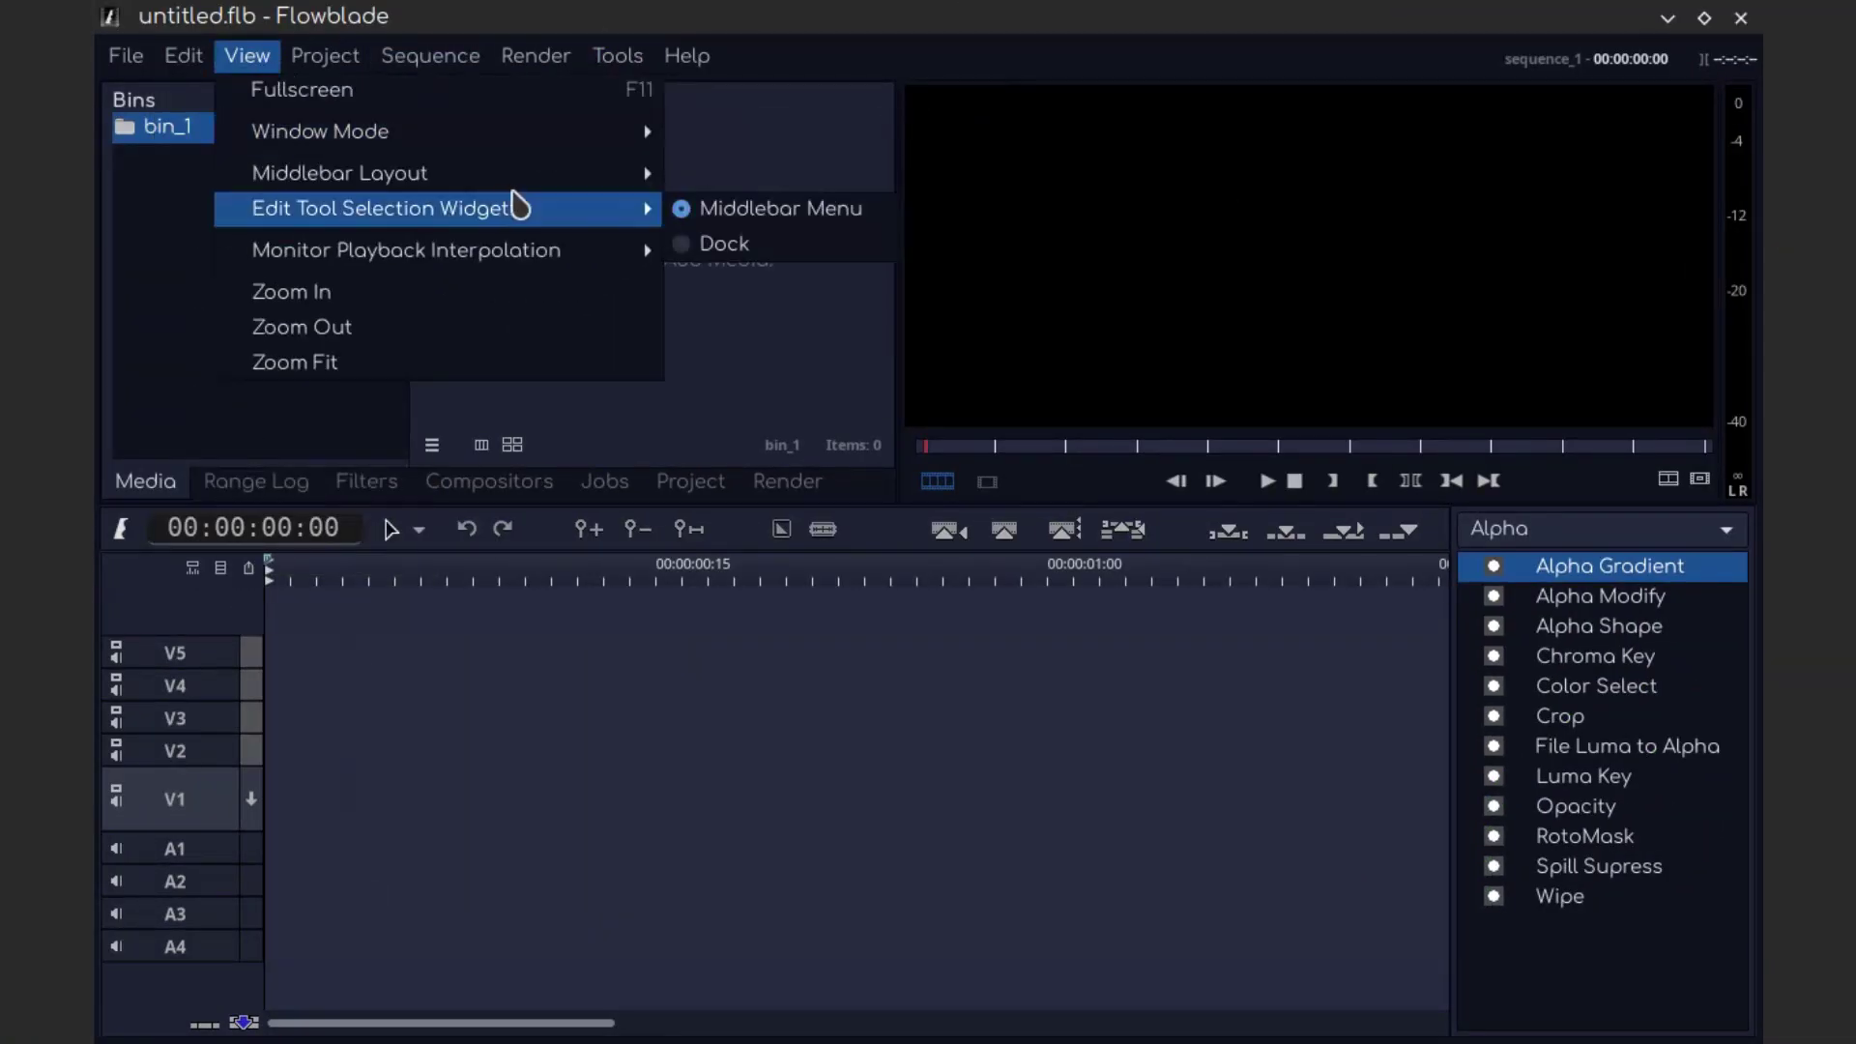
click(261, 804)
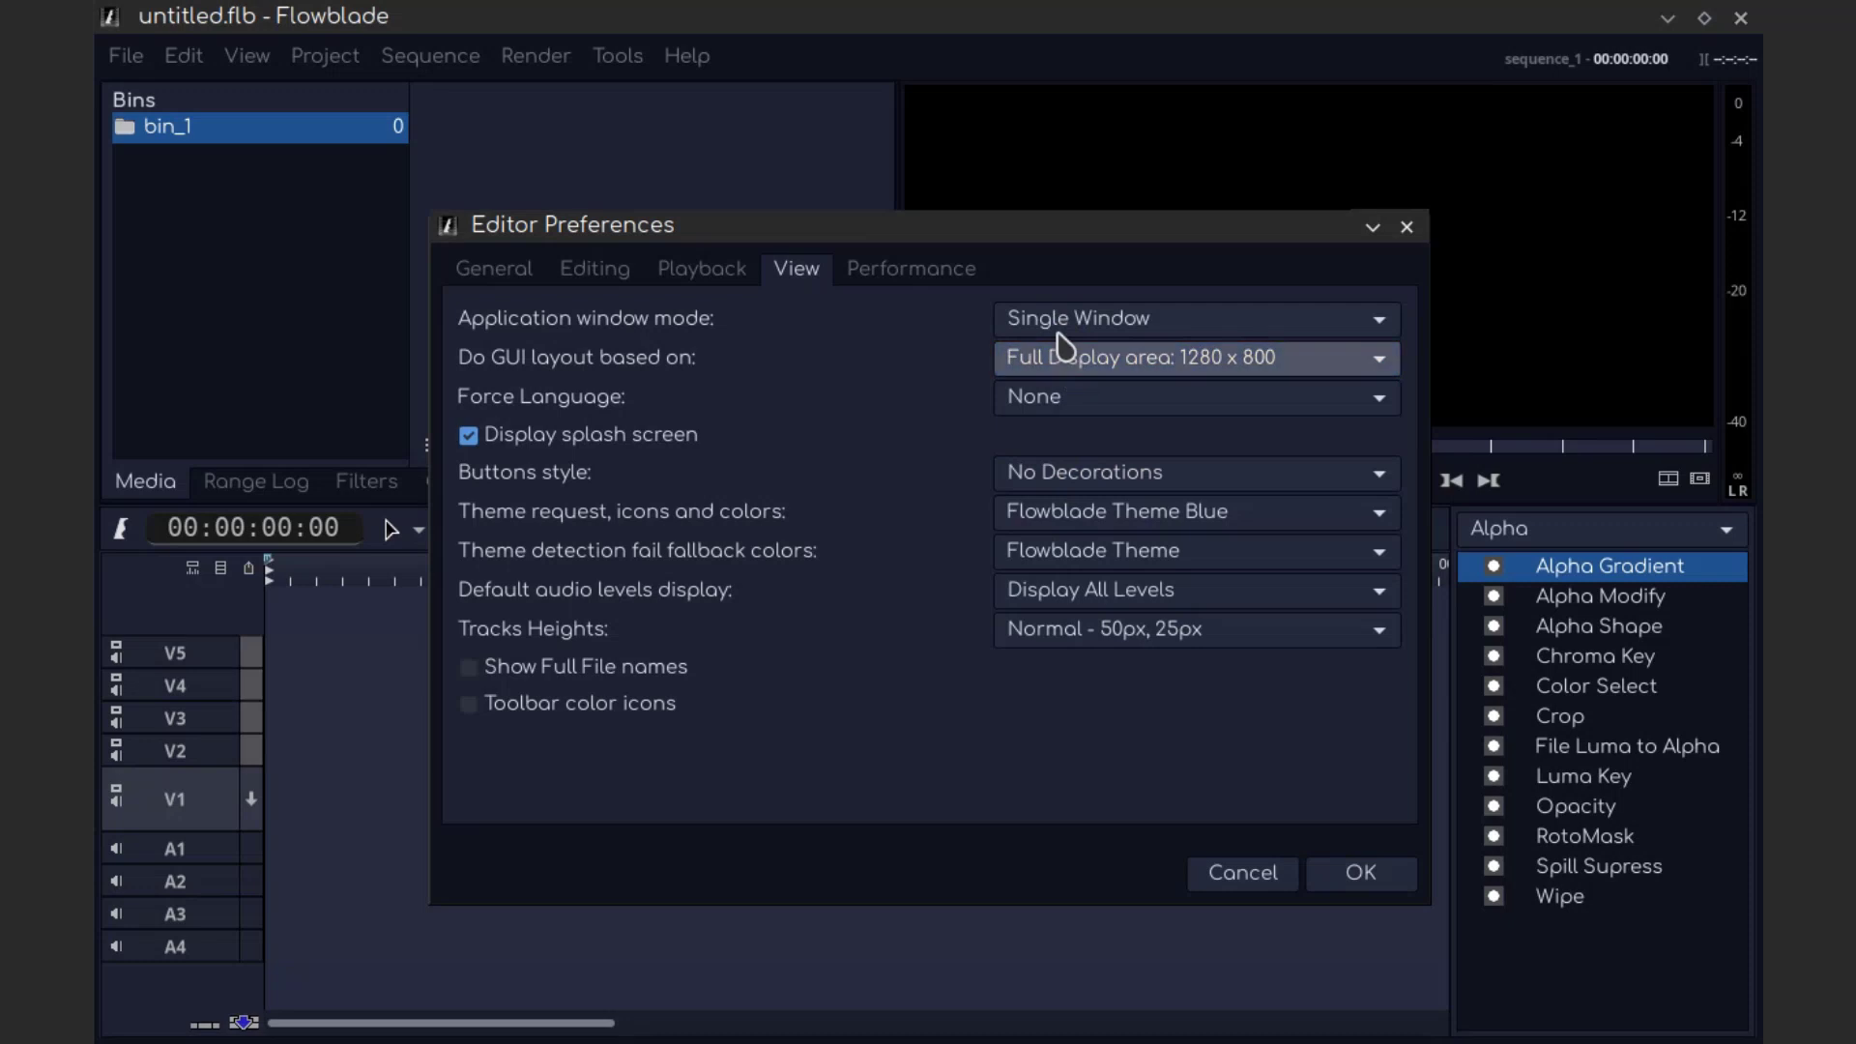
click(595, 268)
key(Escape)
click(431, 55)
click(502, 609)
click(392, 529)
In Nemo, open the img folder under vid/res
click(112, 891)
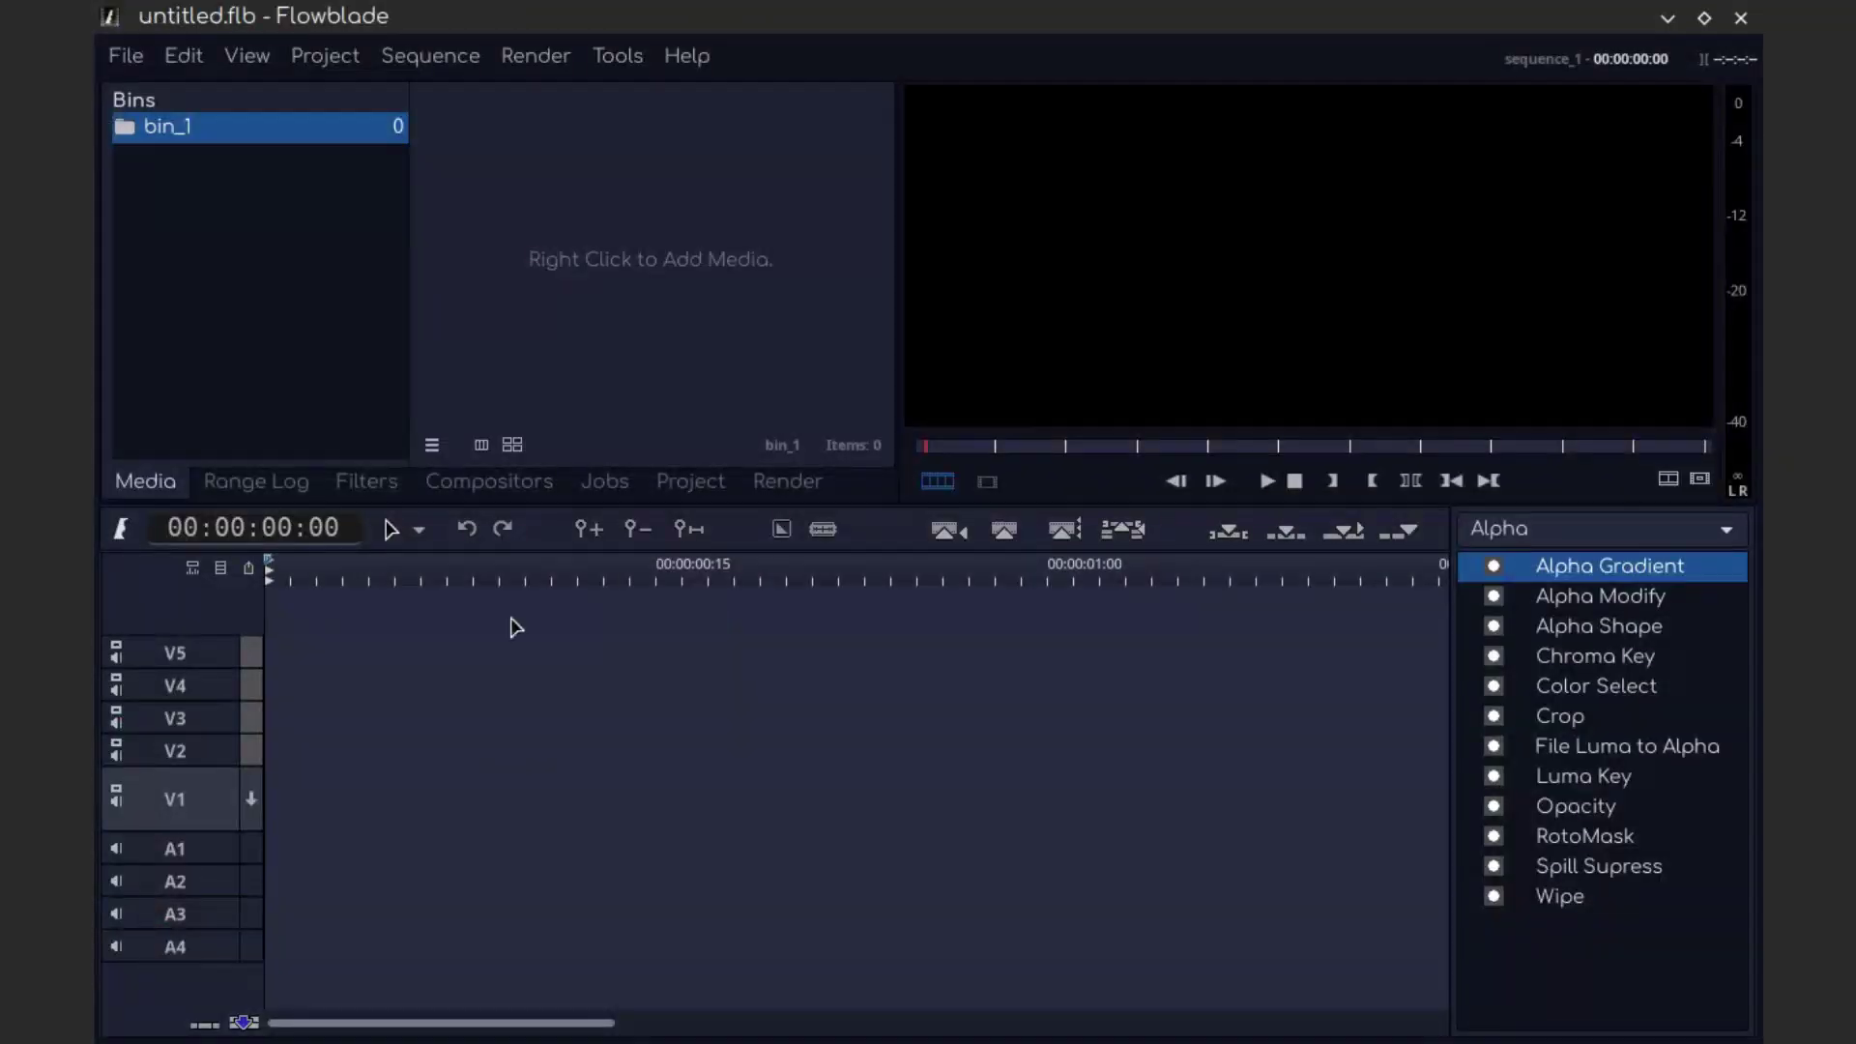
mouse_move(102, 909)
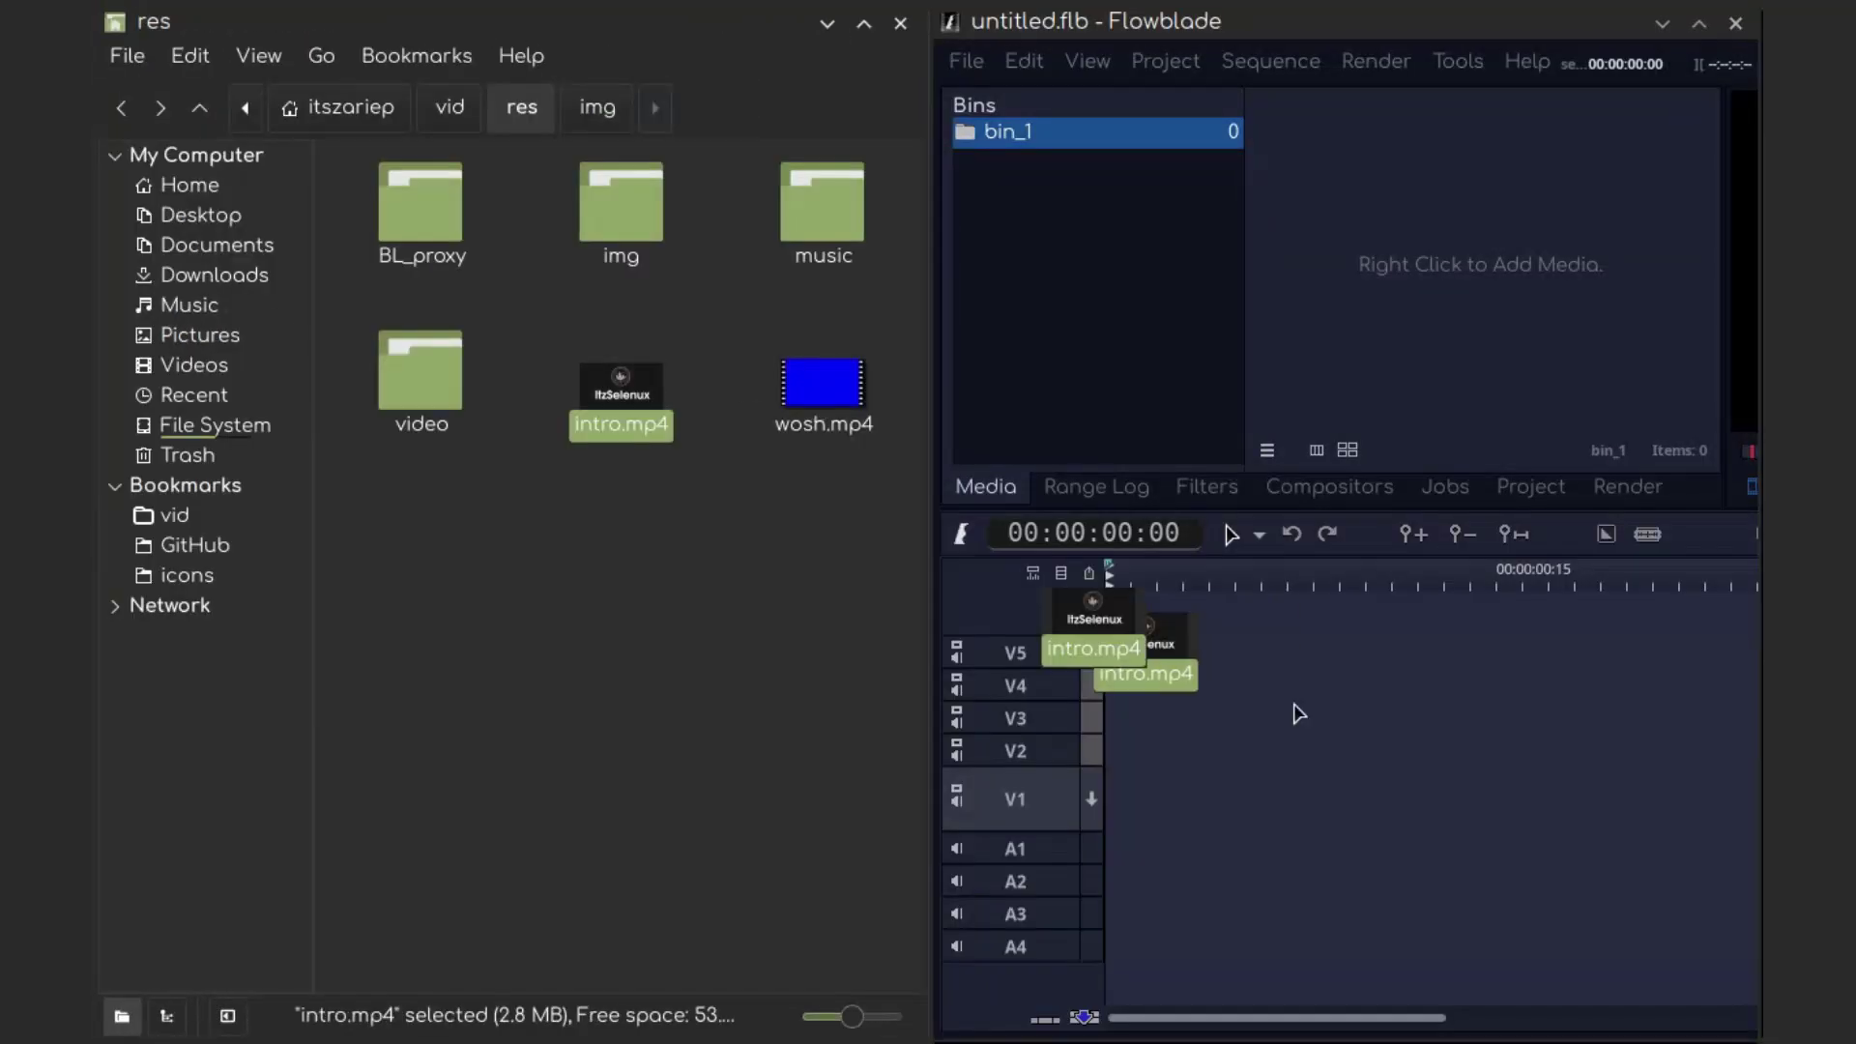
double_click(620, 238)
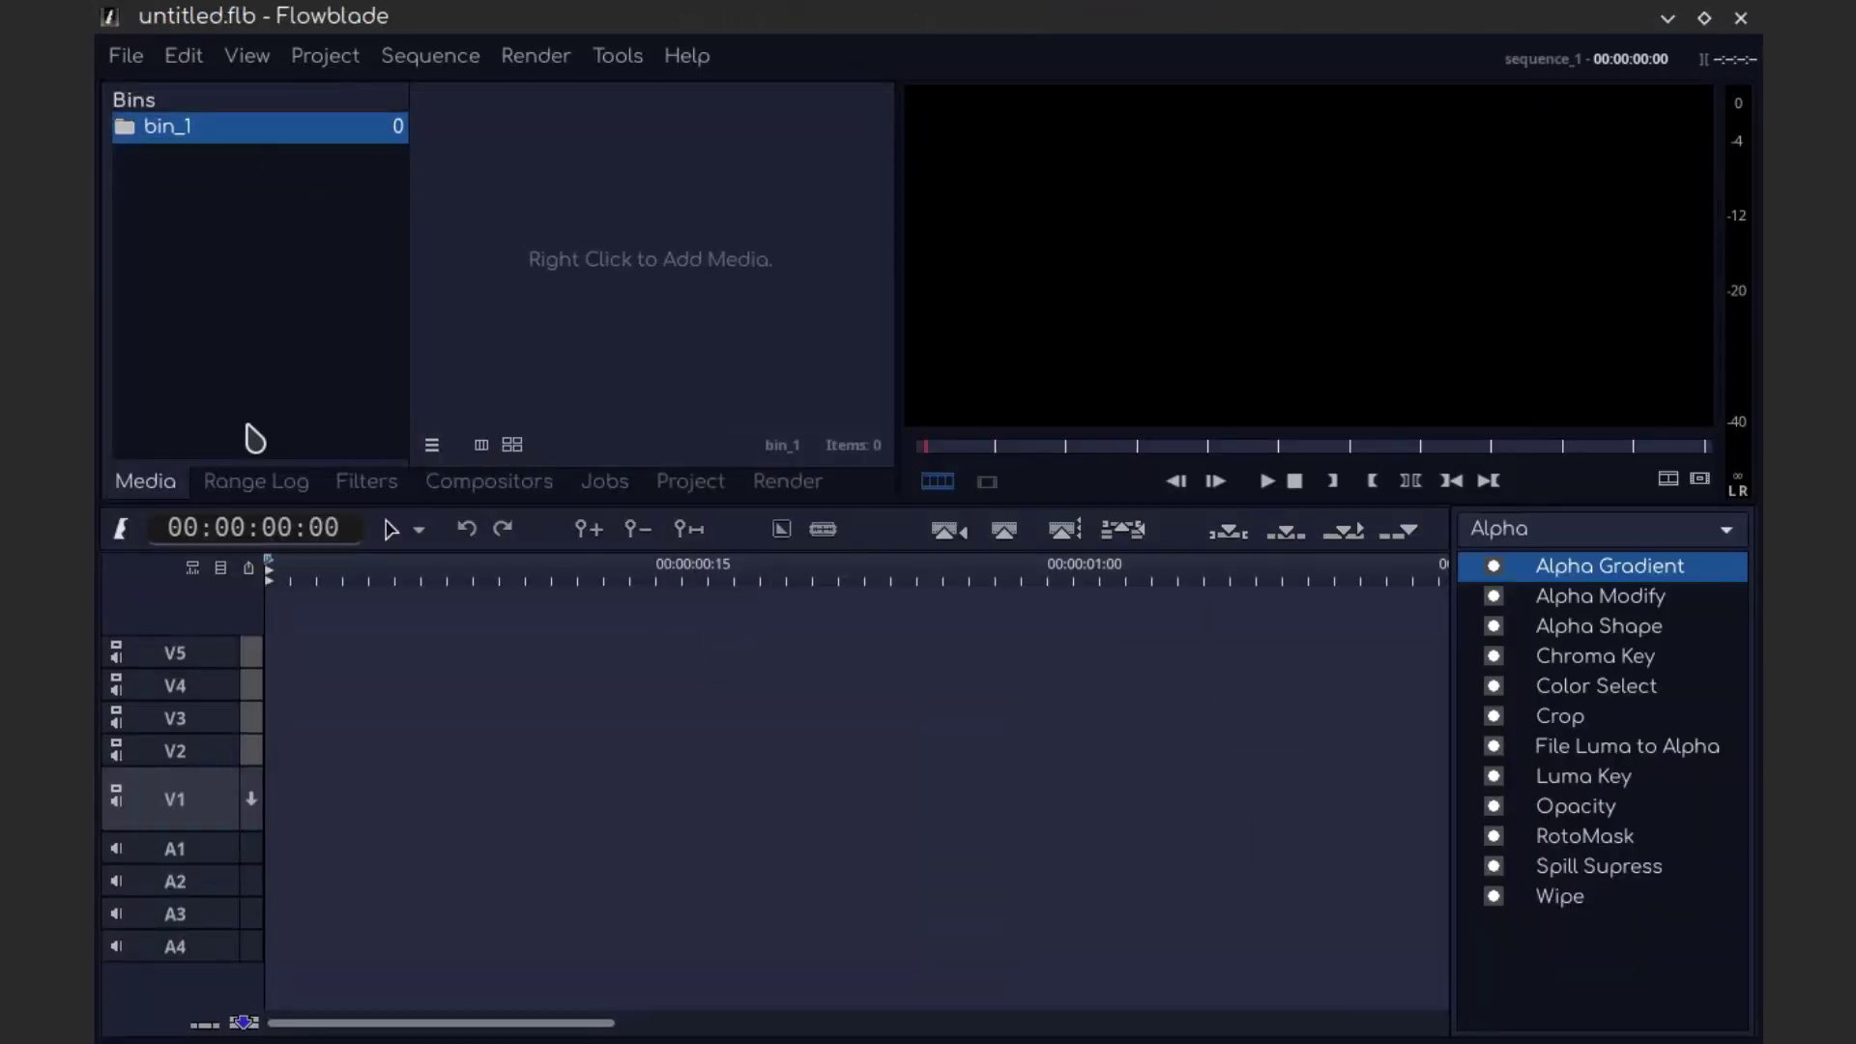
click(325, 55)
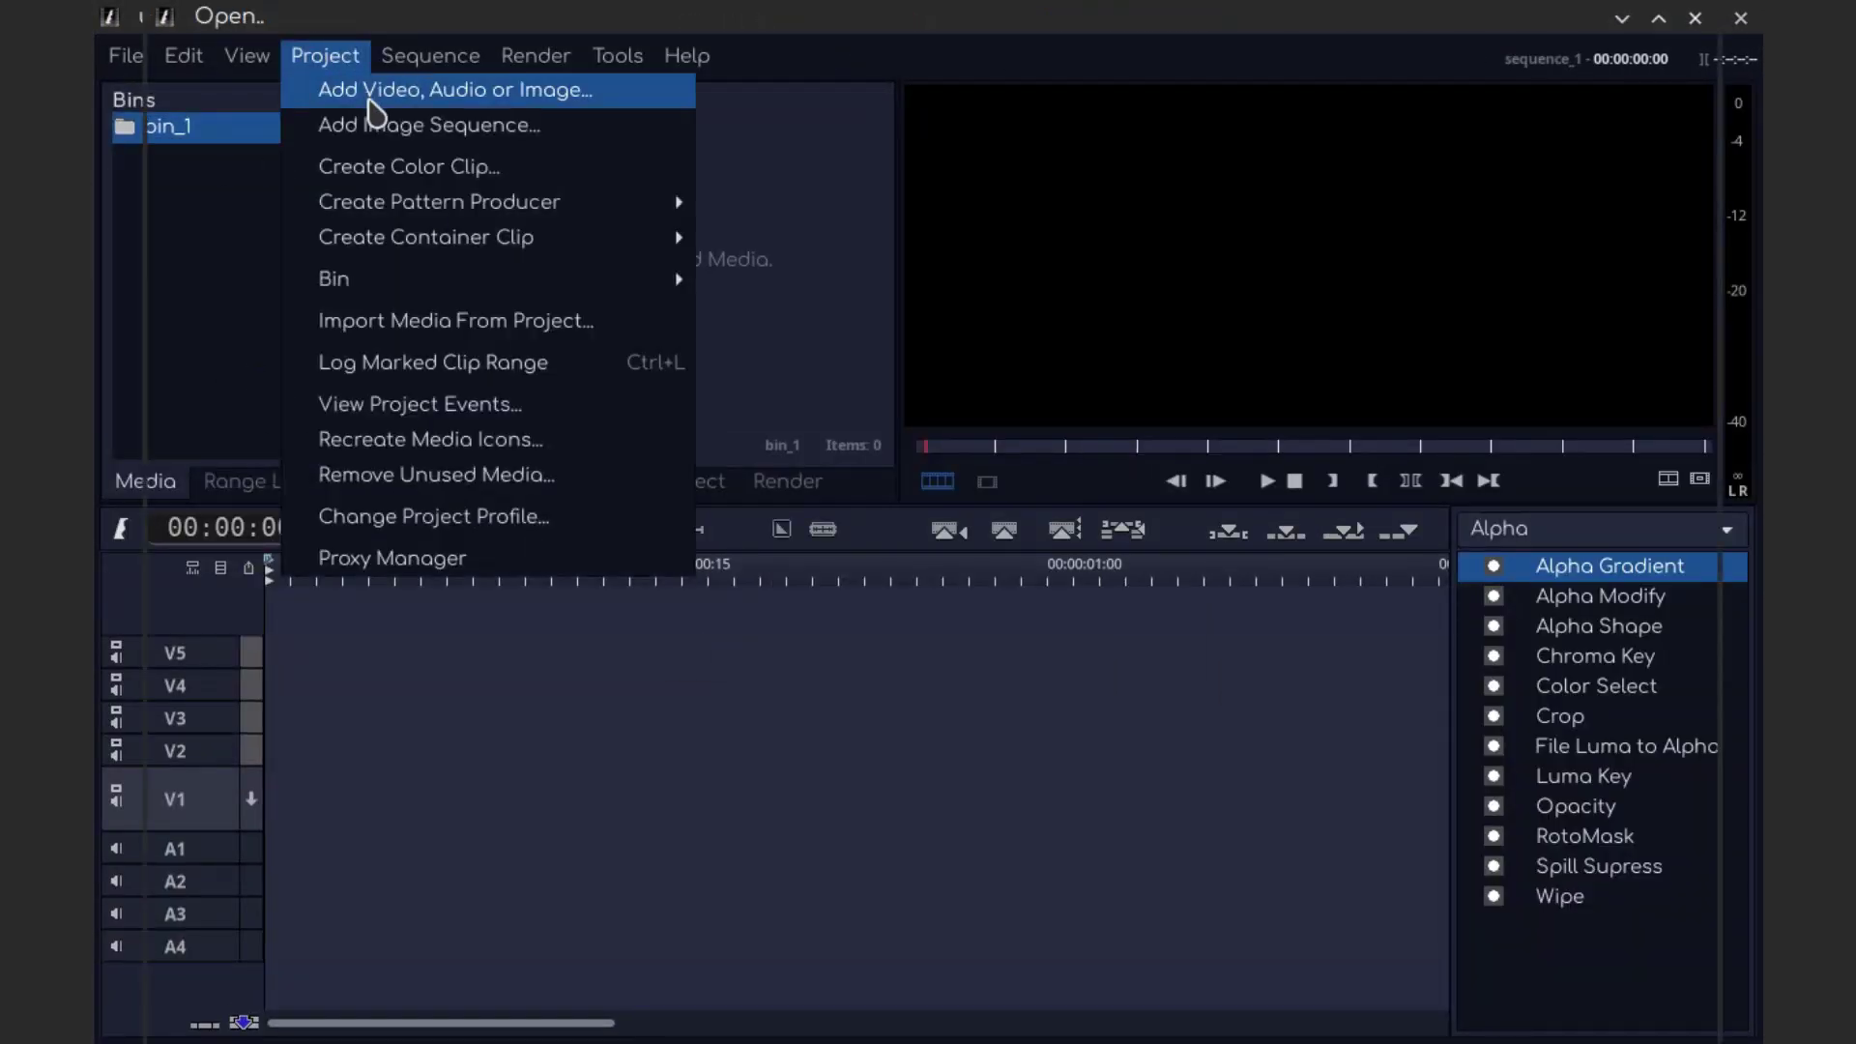
Import intro.mp4 and the other media from vid/res into bin_1, dismissing the profile mismatch warning
click(372, 91)
click(340, 406)
double_click(559, 253)
double_click(558, 253)
click(895, 737)
right_click(653, 285)
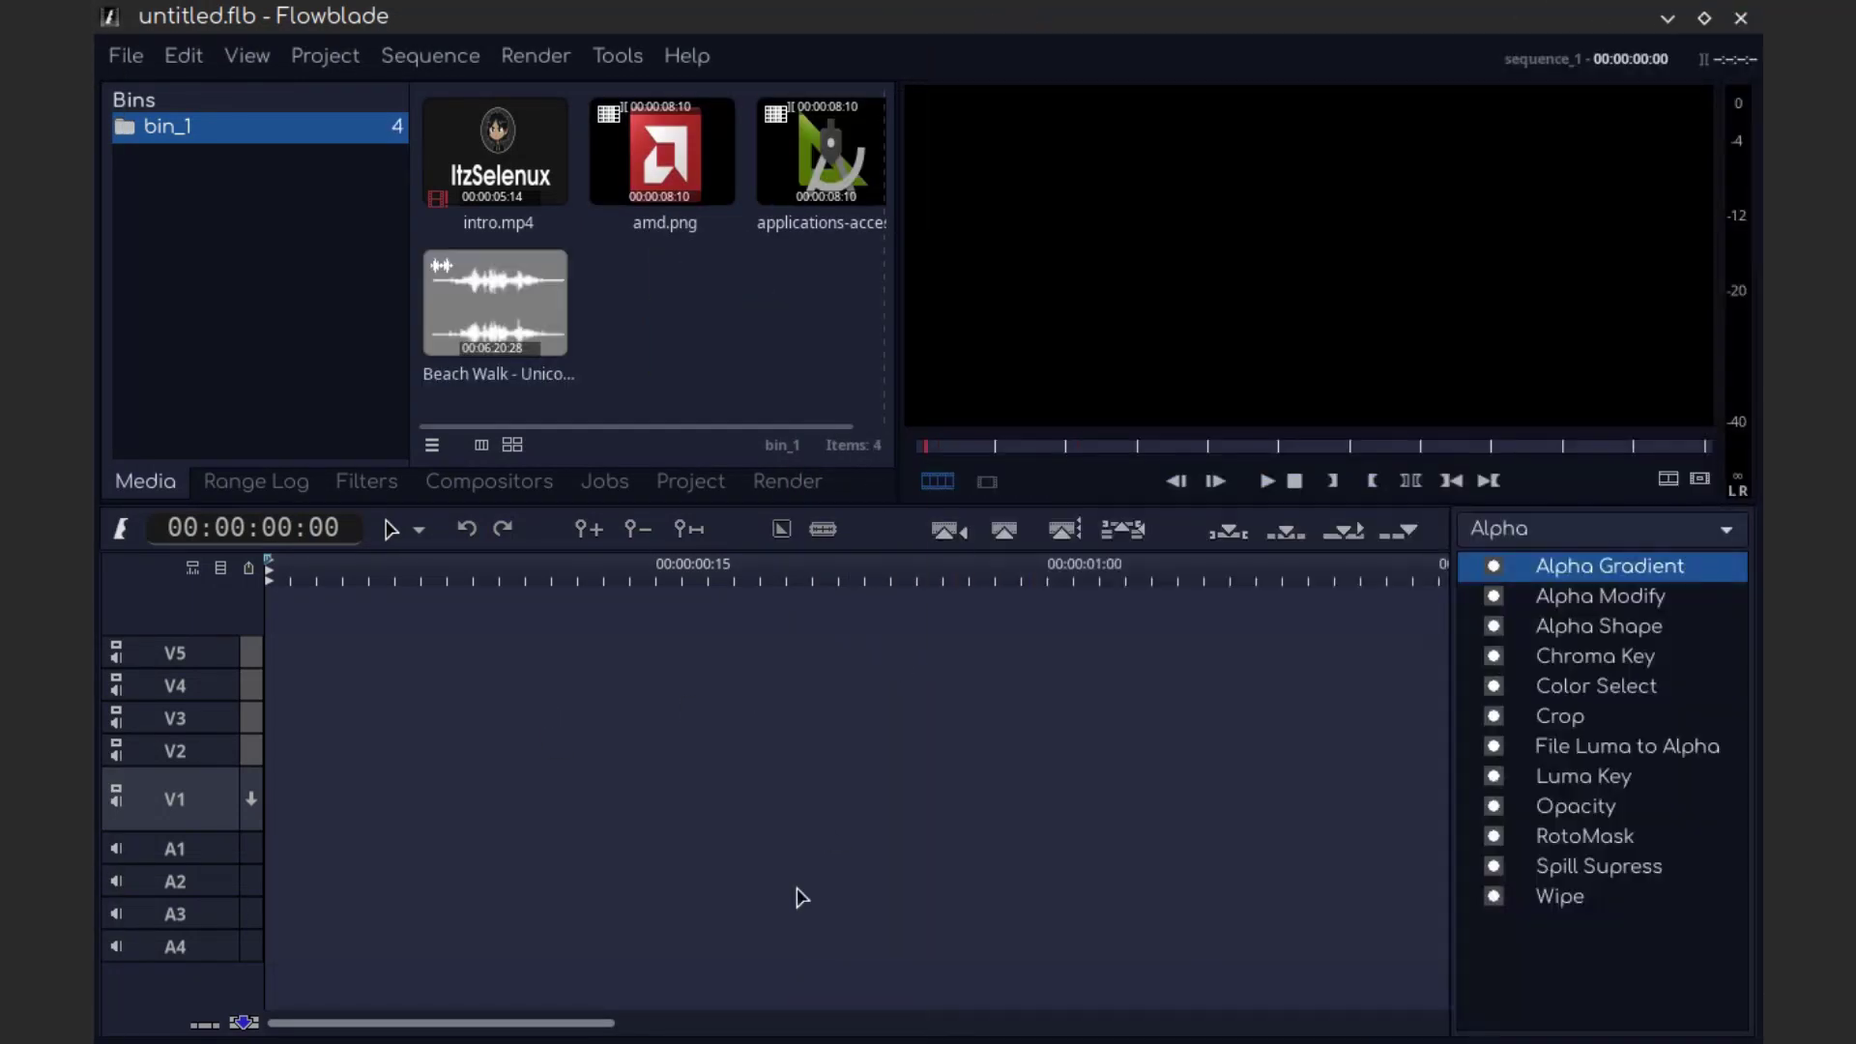
Place intro.mp4 on V1, amd.png on V2 and the Beach Walk music on A2
drag(377, 801, 325, 800)
drag(665, 154, 425, 749)
mouse_move(495, 304)
mouse_down()
mouse_move(416, 875)
mouse_move(358, 899)
mouse_up()
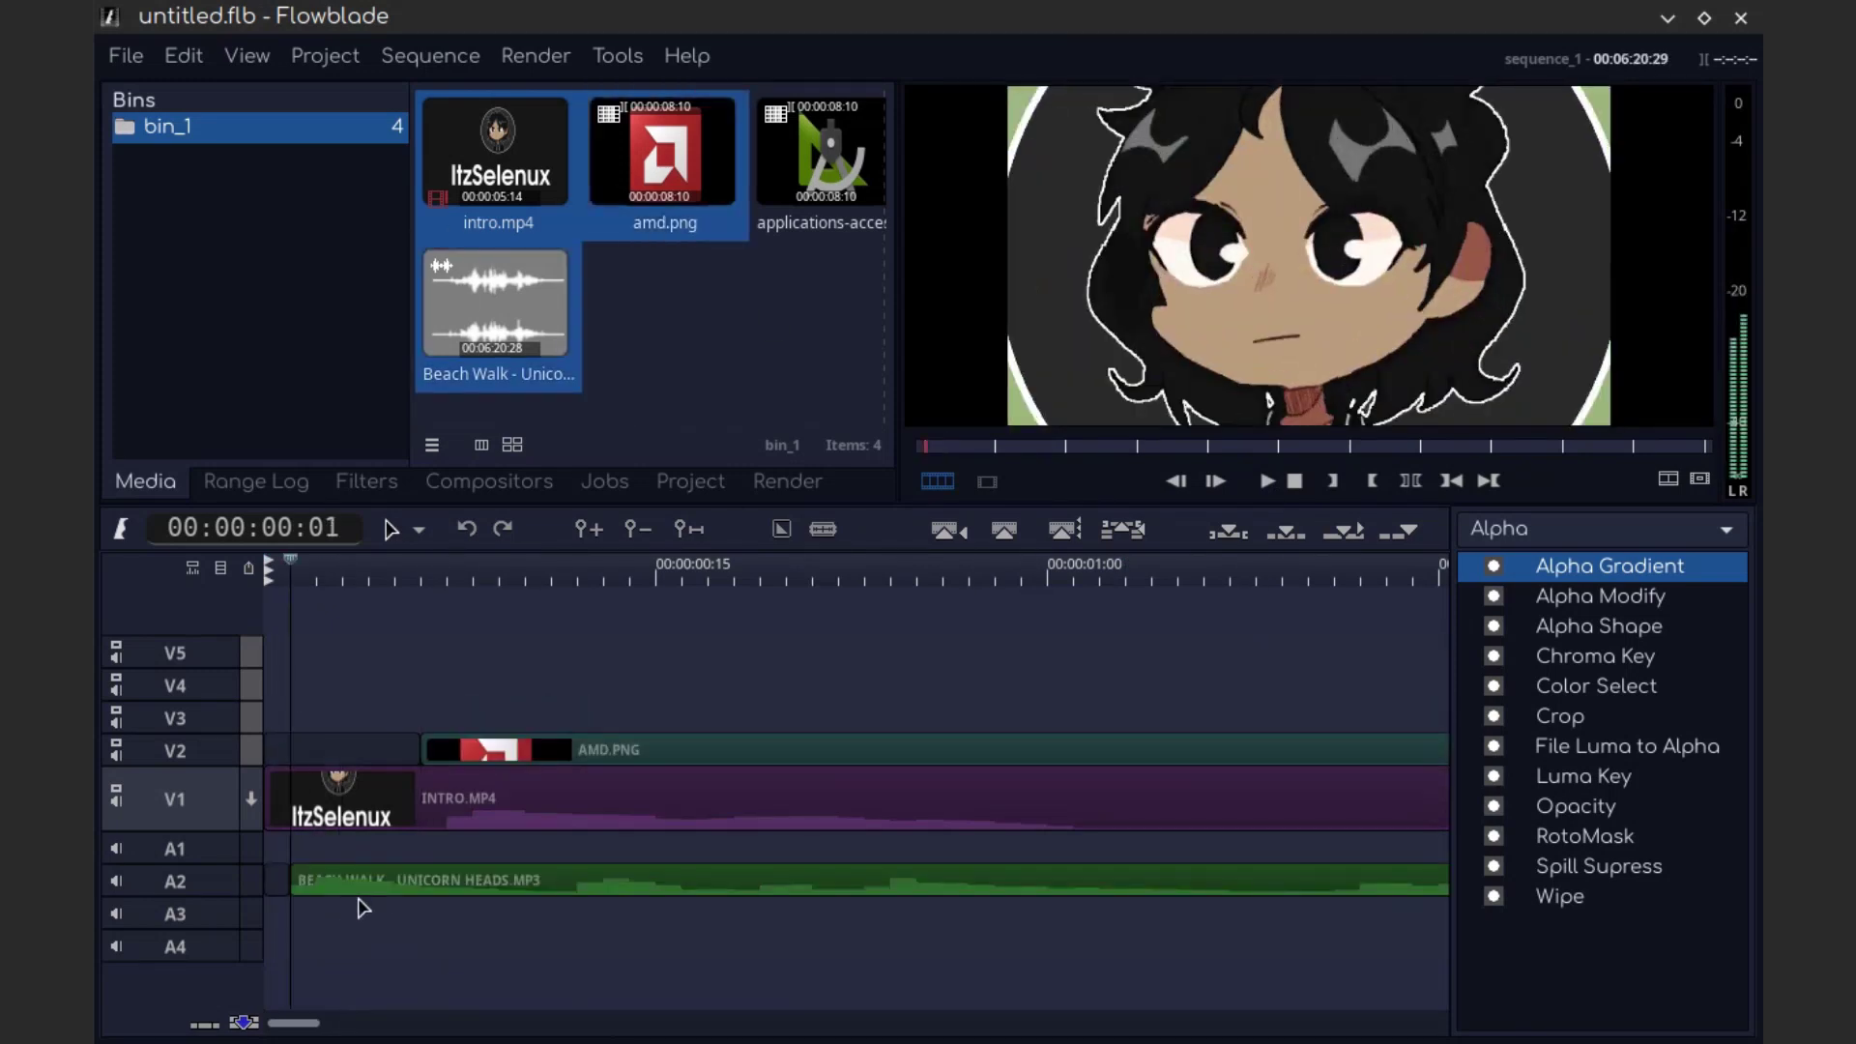
Try a Box Blur filter on the AMD clip, then remove it
right_click(658, 749)
mouse_move(696, 330)
mouse_move(1058, 331)
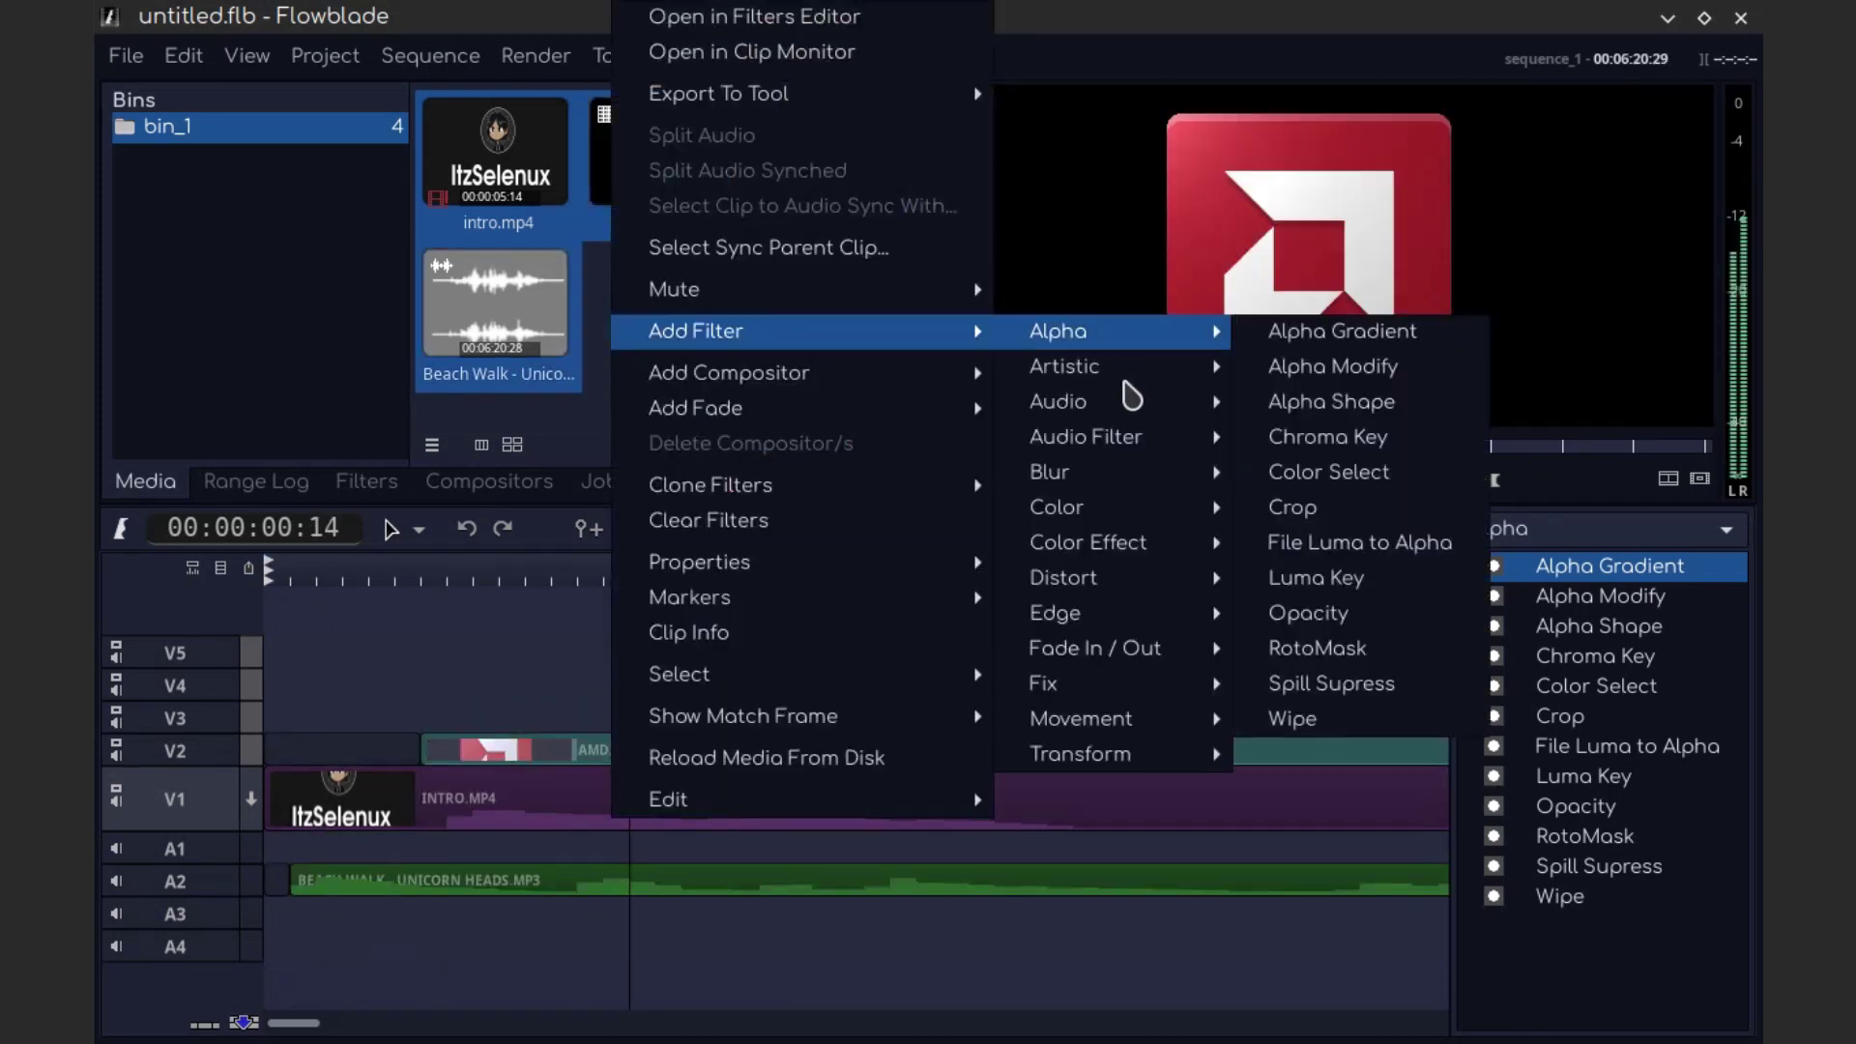
click(1334, 508)
click(734, 754)
right_click(733, 754)
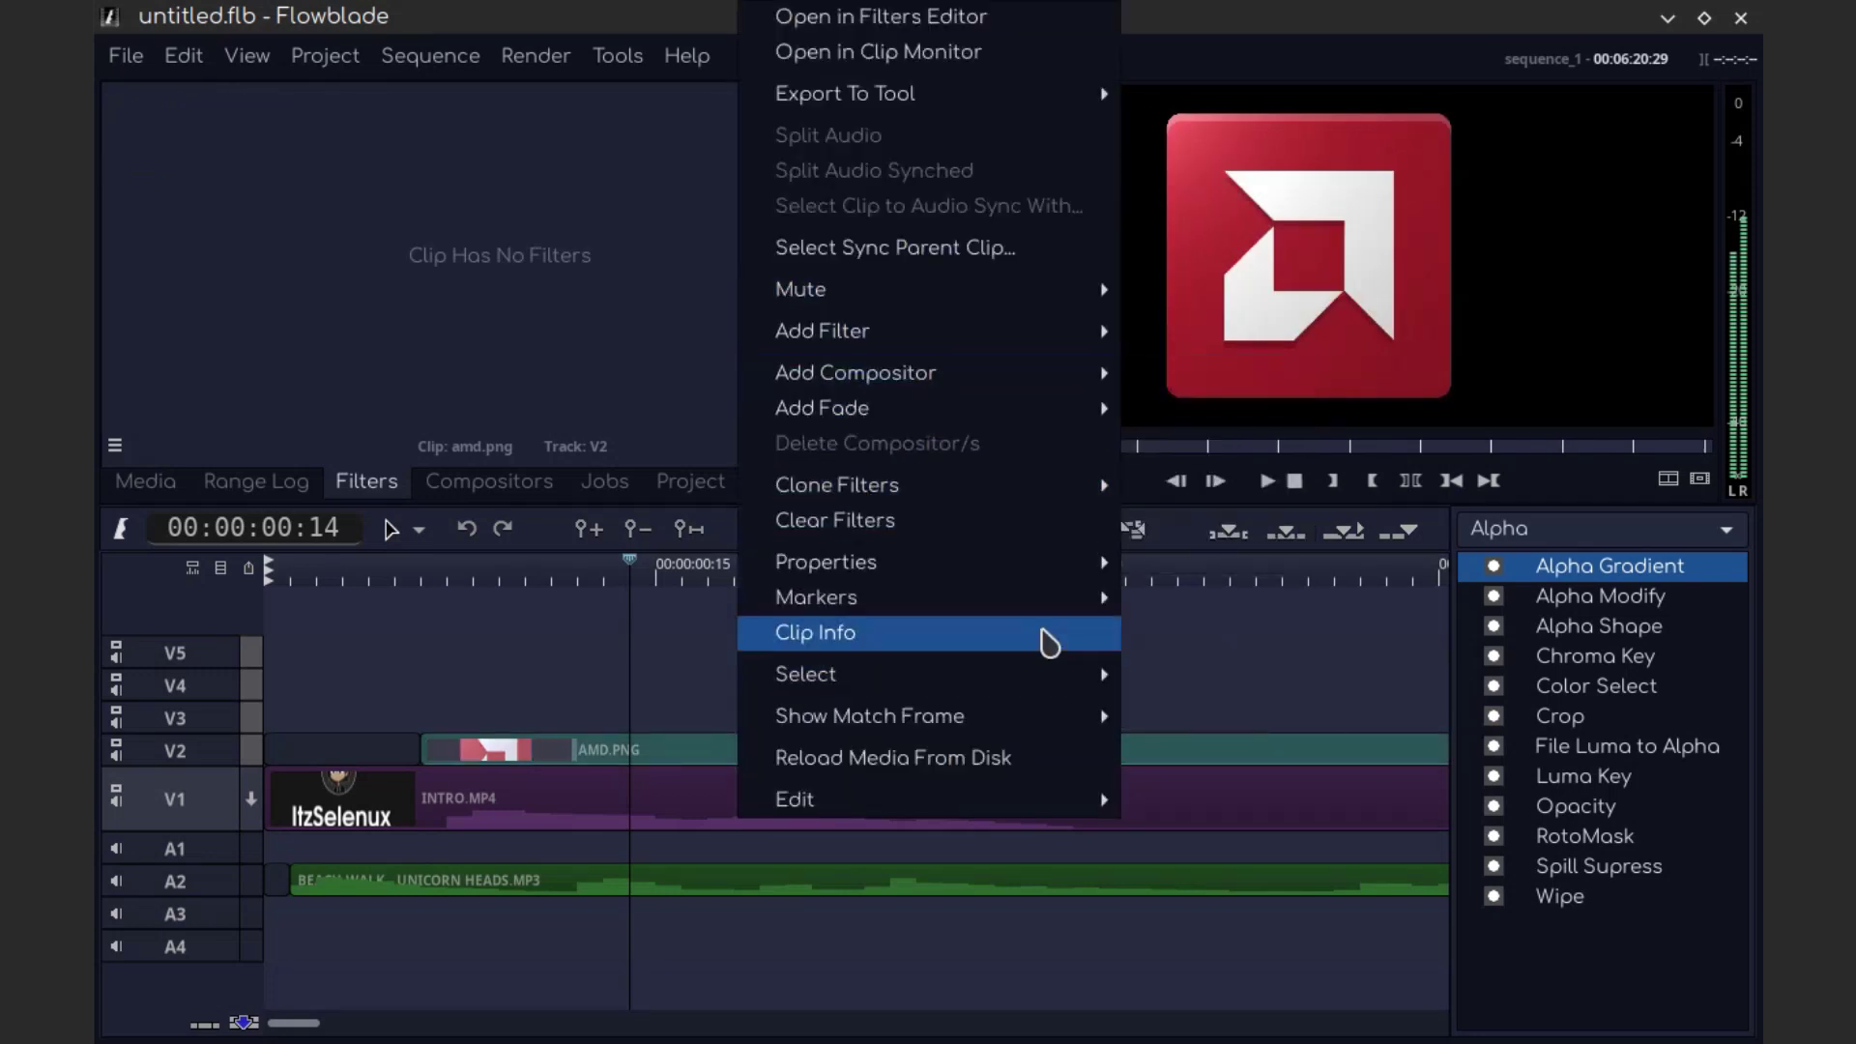
click(1215, 688)
Add a Transform compositor to the AMD clip, then undo it
right_click(1324, 750)
mouse_move(1402, 369)
click(1223, 440)
mouse_move(680, 750)
mouse_down()
mouse_move(680, 650)
mouse_move(679, 750)
mouse_up()
click(723, 763)
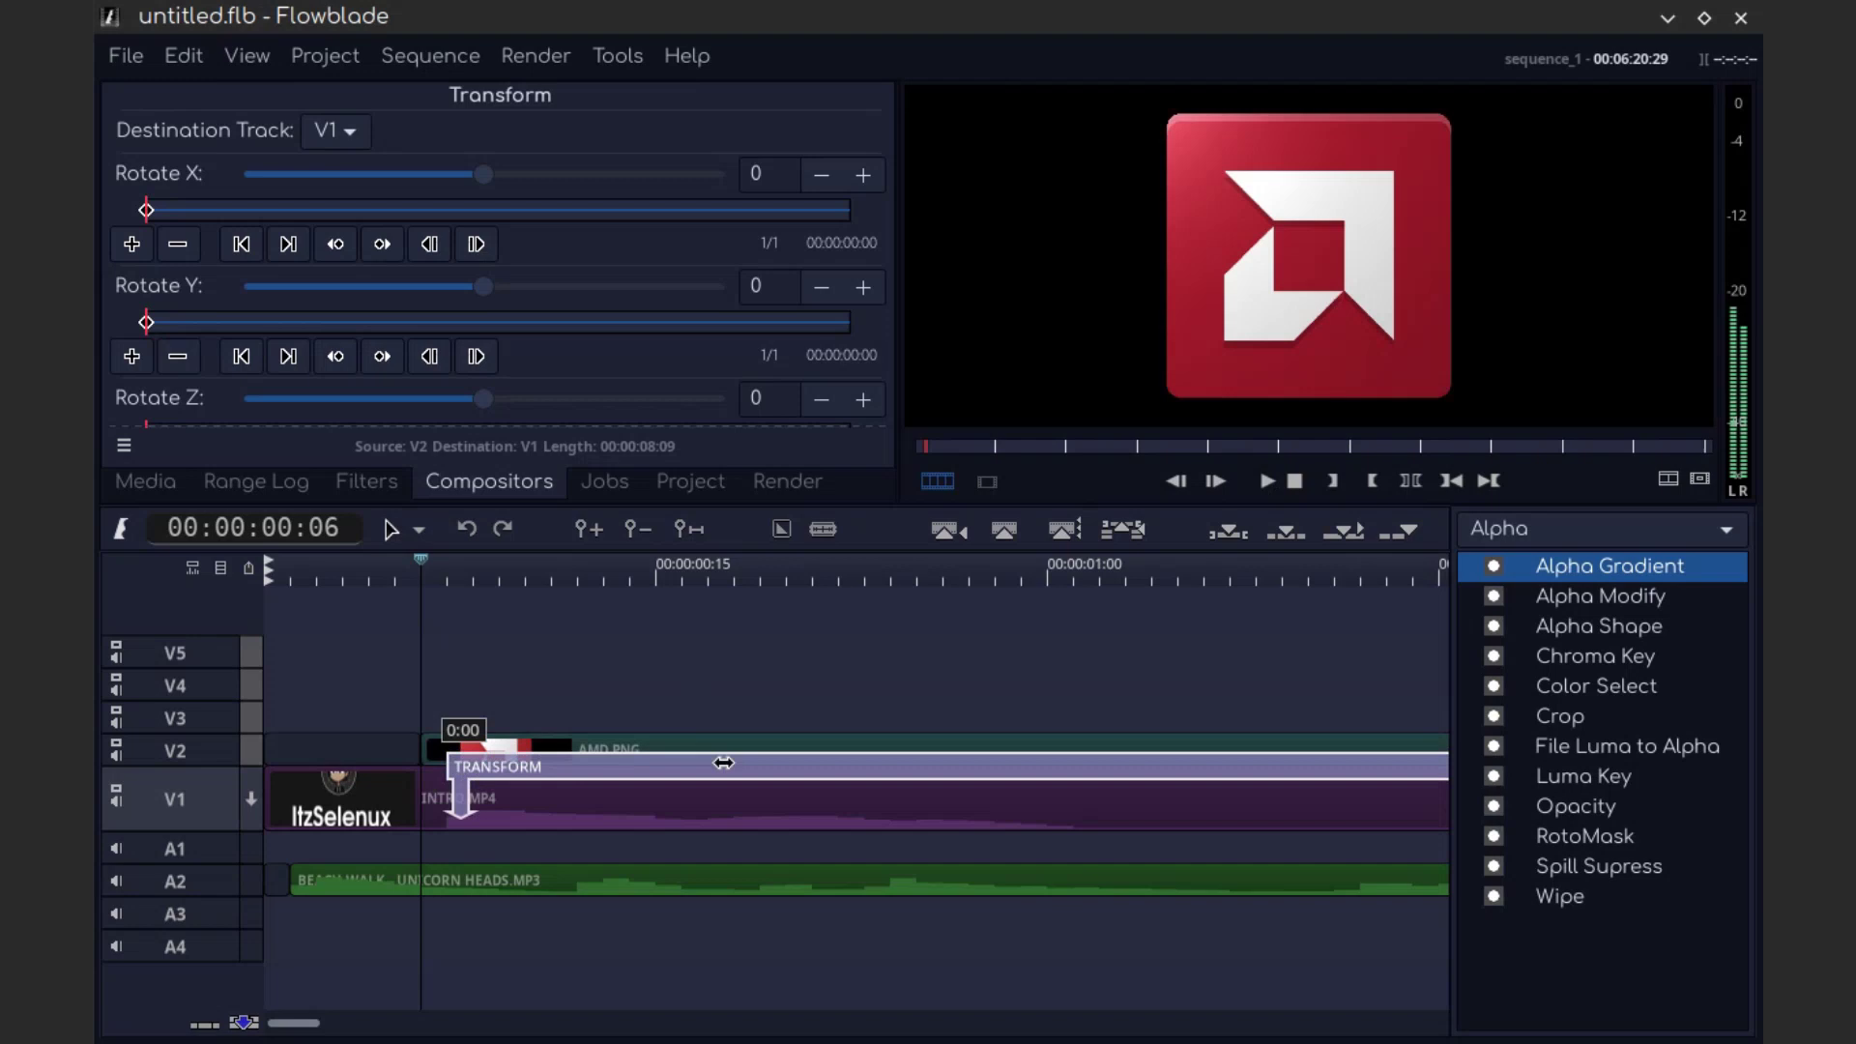
key(ctrl+z)
Add a Position Scale filter and resize the logo, then undo and remove the V5 clip
right_click(801, 797)
right_click(747, 771)
click(792, 913)
right_click(669, 797)
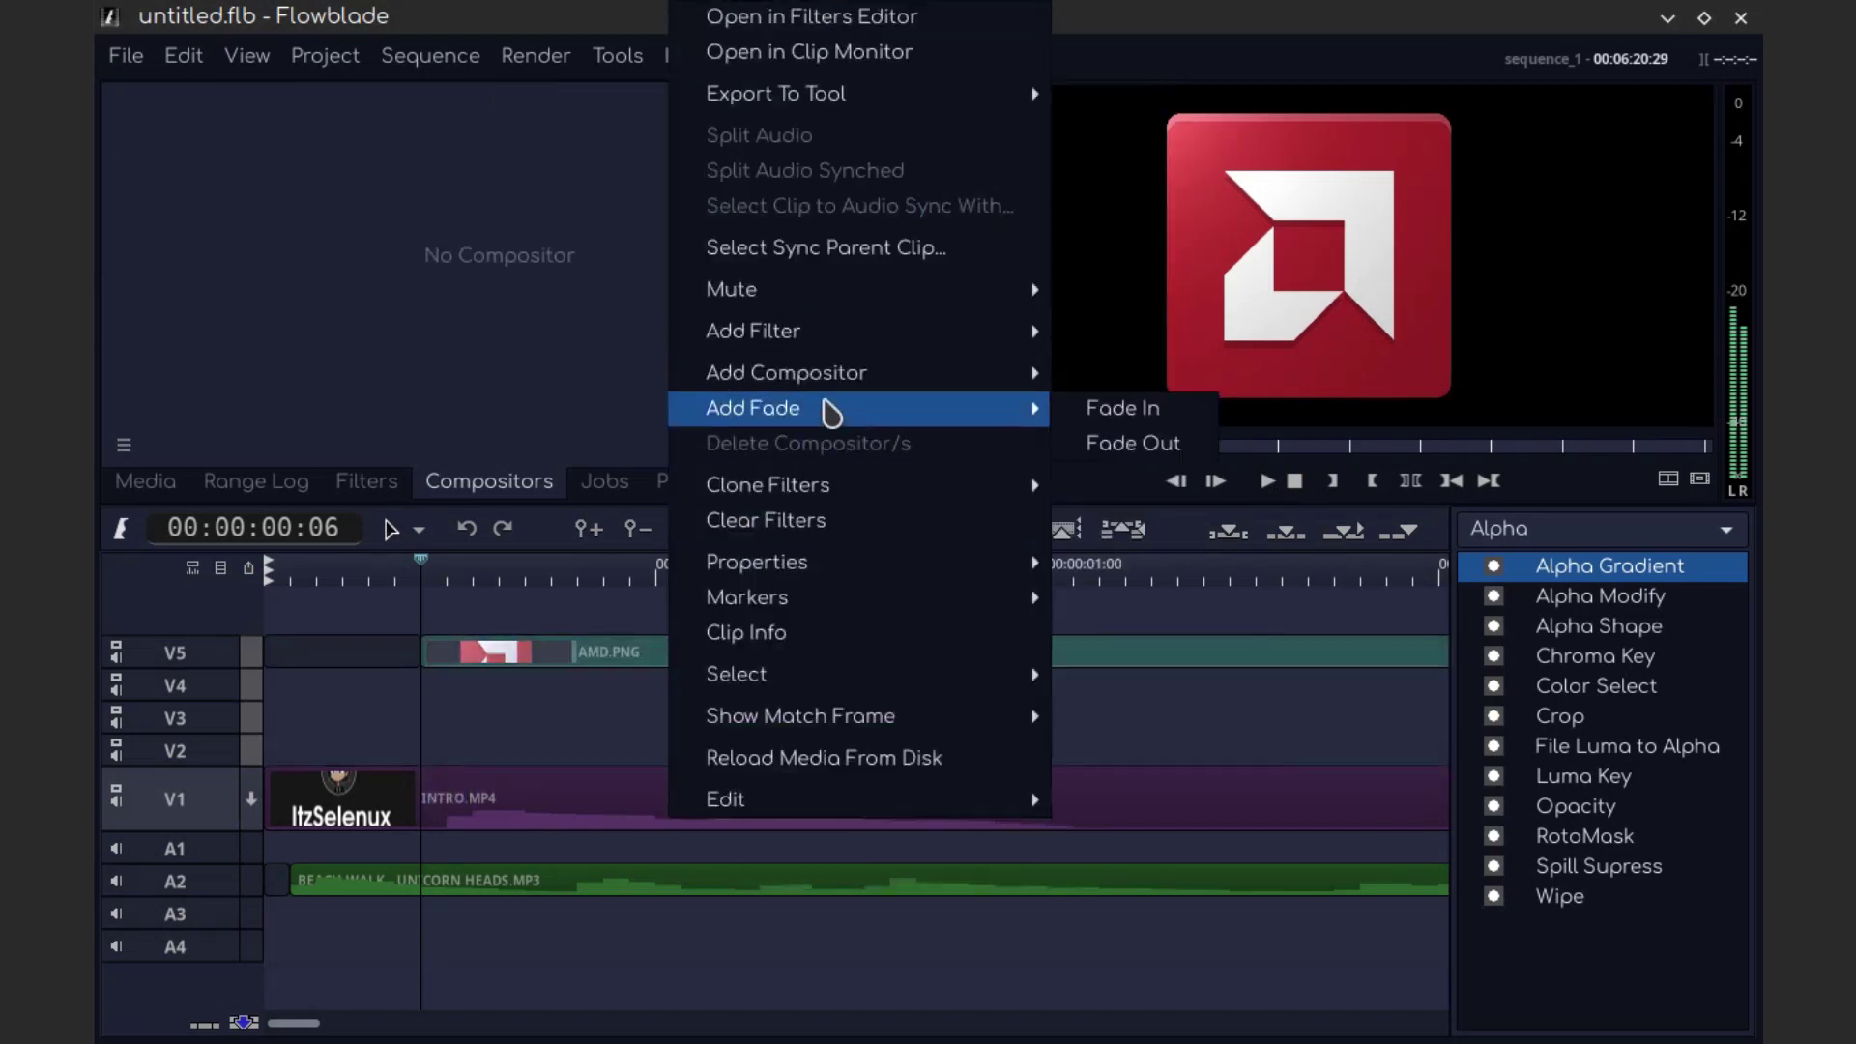
mouse_move(1223, 667)
click(1373, 754)
mouse_move(721, 277)
mouse_down()
mouse_move(638, 343)
mouse_move(455, 228)
mouse_up()
key(ctrl+z)
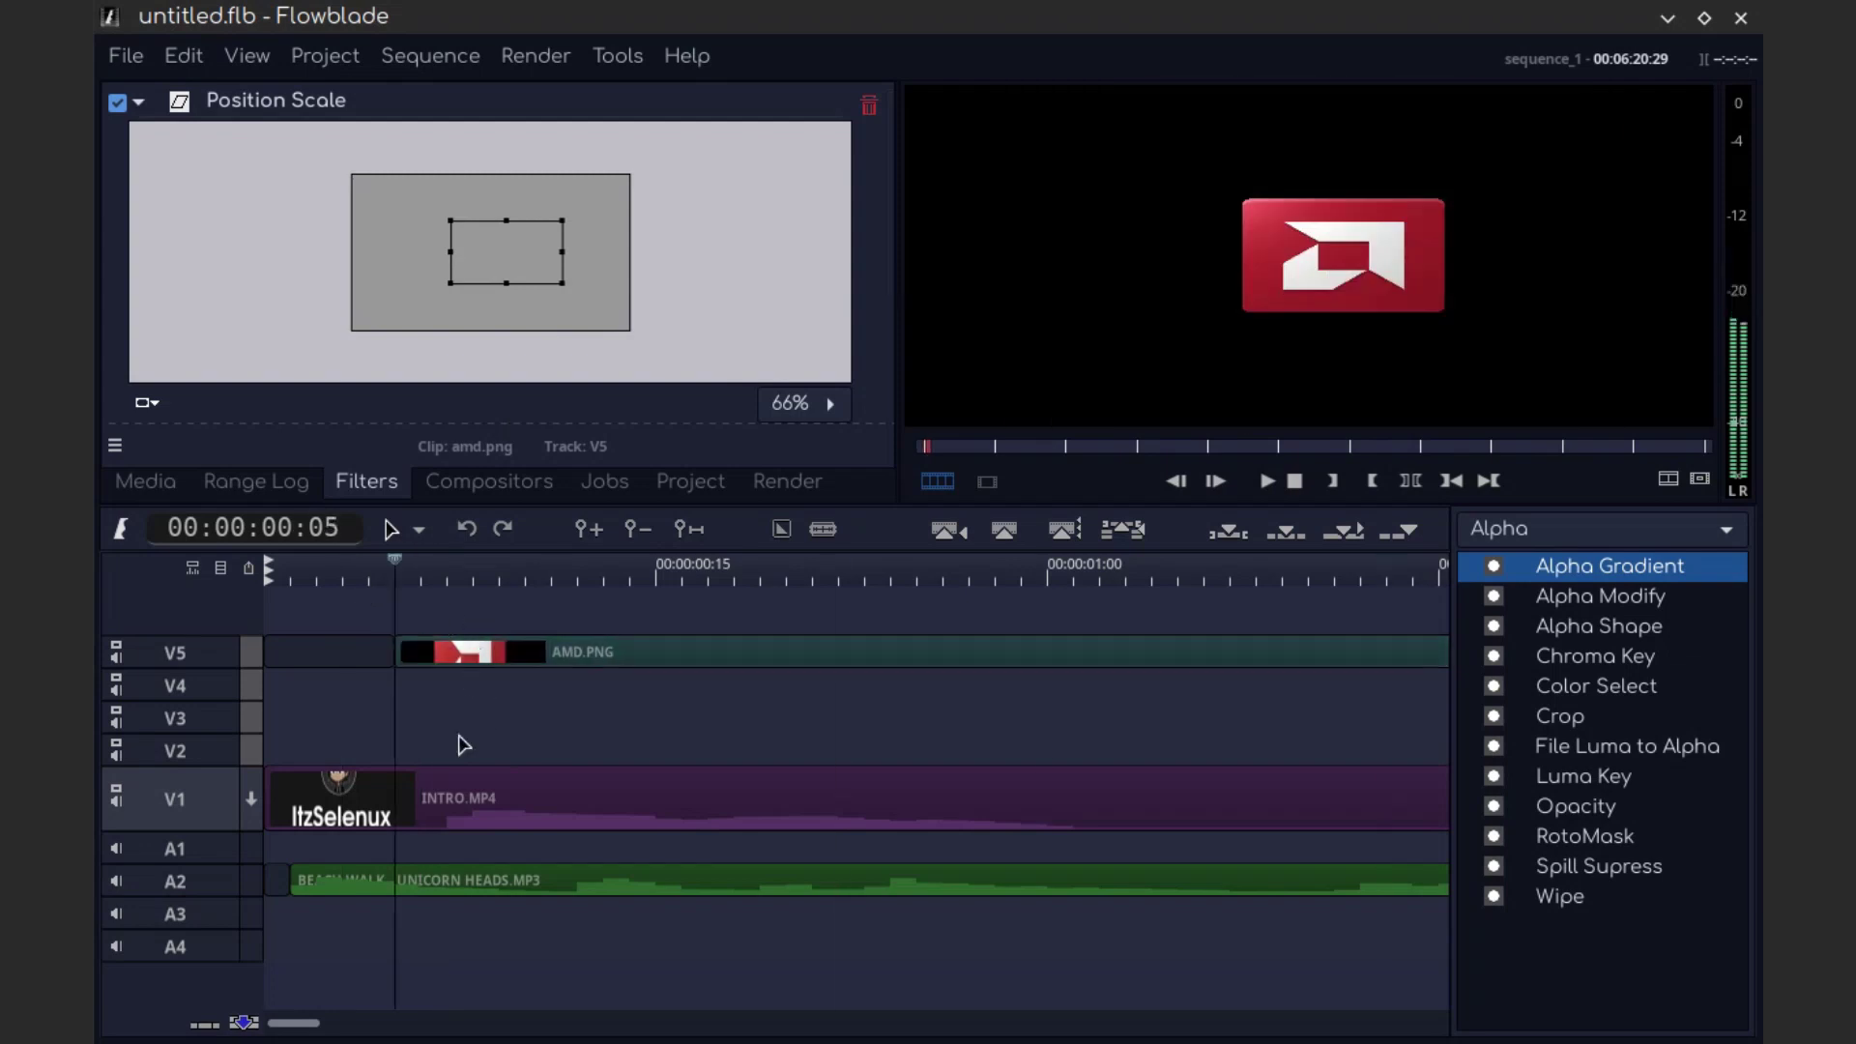
key(Delete)
Place amd.png on V4 and add a Transform compositor targeting V1, deleting the old one
click(145, 481)
drag(642, 158, 580, 748)
right_click(624, 681)
click(1063, 416)
click(565, 700)
key(Delete)
right_click(621, 751)
click(1098, 443)
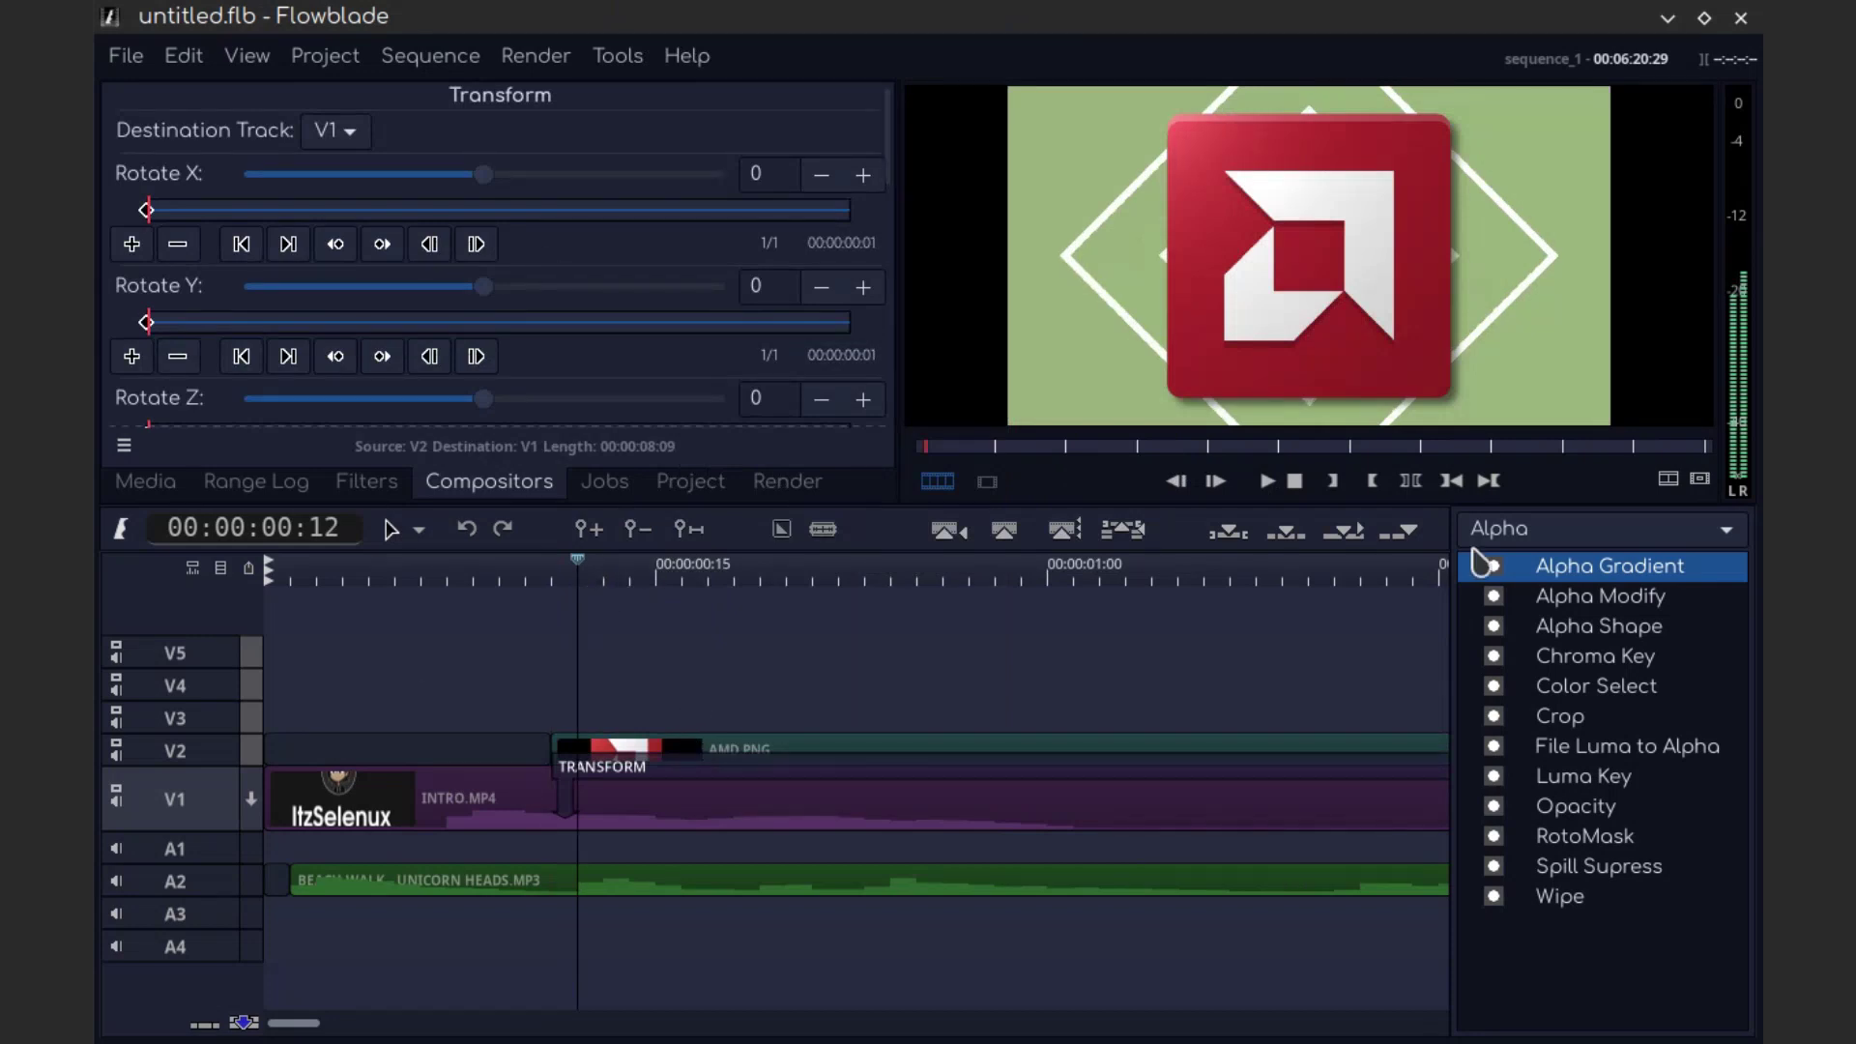
Create a new sequence named sequence_2
click(325, 55)
click(445, 83)
click(1175, 674)
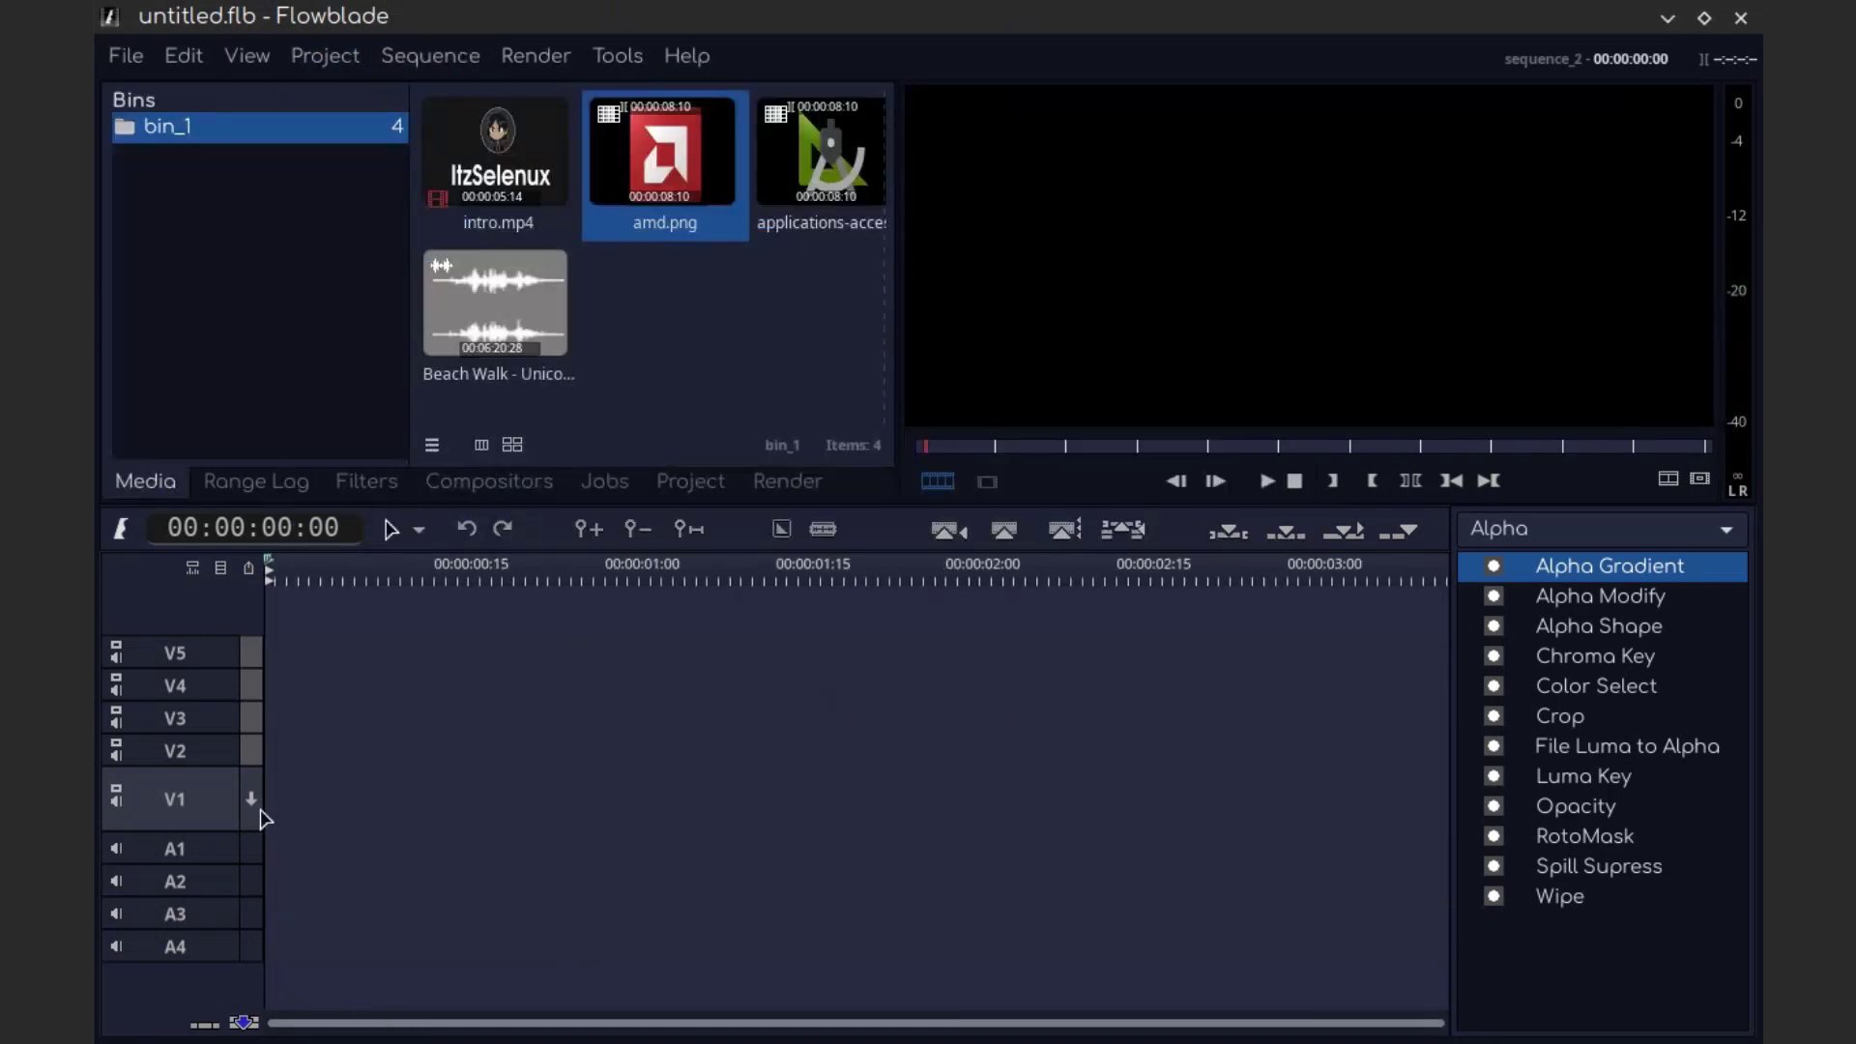
Delete sequence_2 from the project
click(430, 55)
click(539, 162)
click(1230, 671)
Set a photo as sequence_1's watermark file
click(431, 55)
click(483, 397)
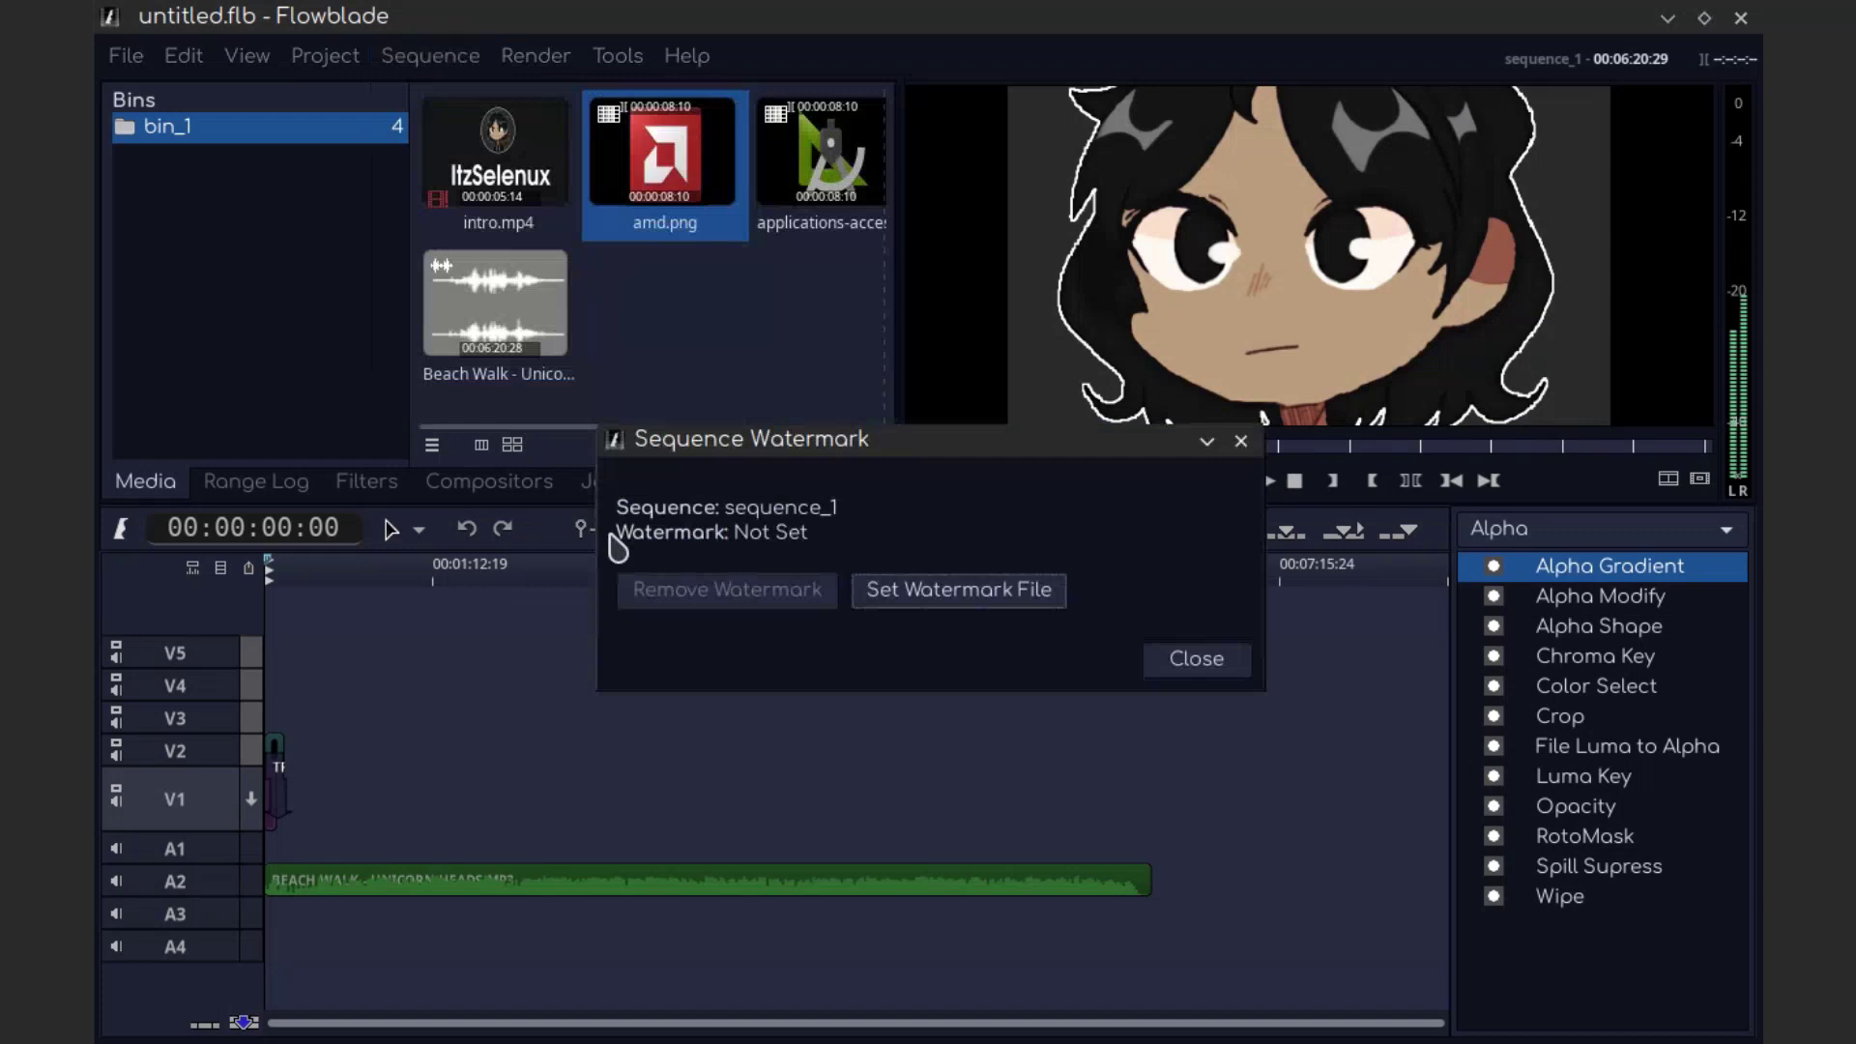
click(885, 598)
double_click(734, 383)
click(1243, 655)
Look through the General, Editing, Performance and View preferences, including interface themes
click(247, 55)
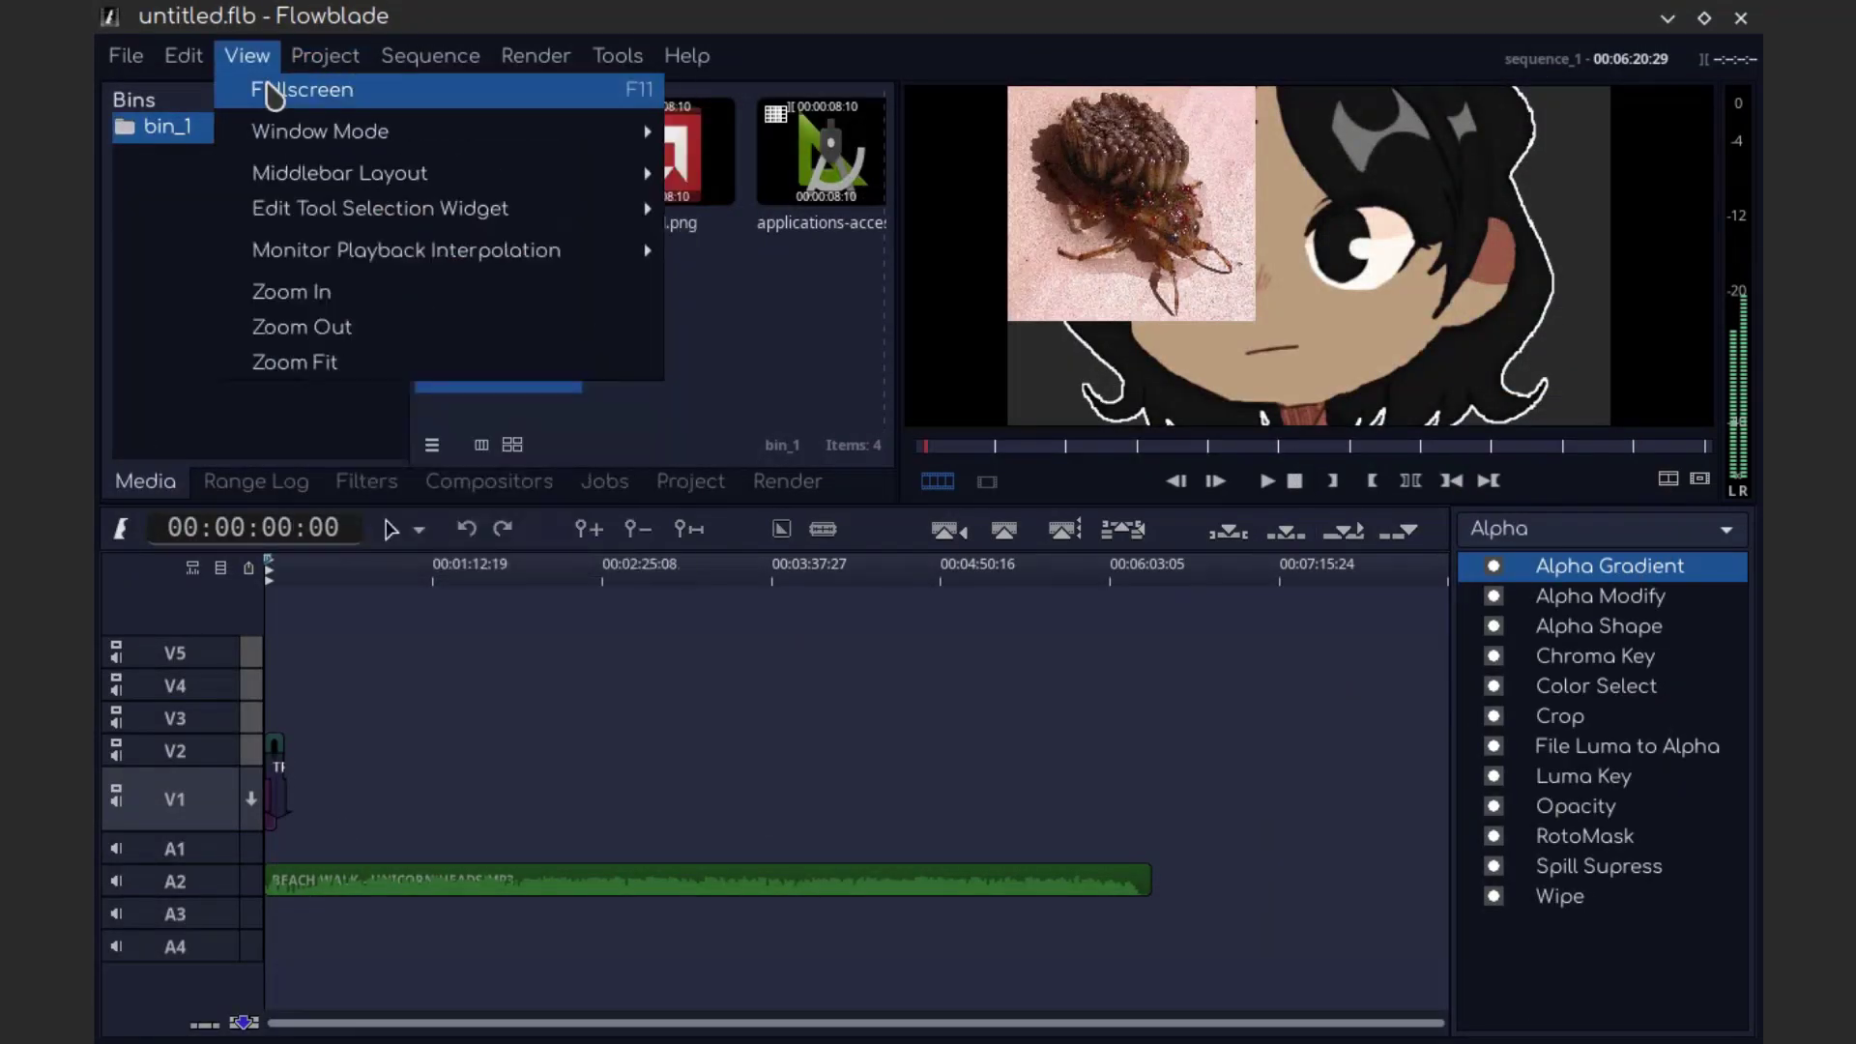
click(241, 805)
click(1127, 315)
click(1127, 584)
click(1093, 600)
click(595, 268)
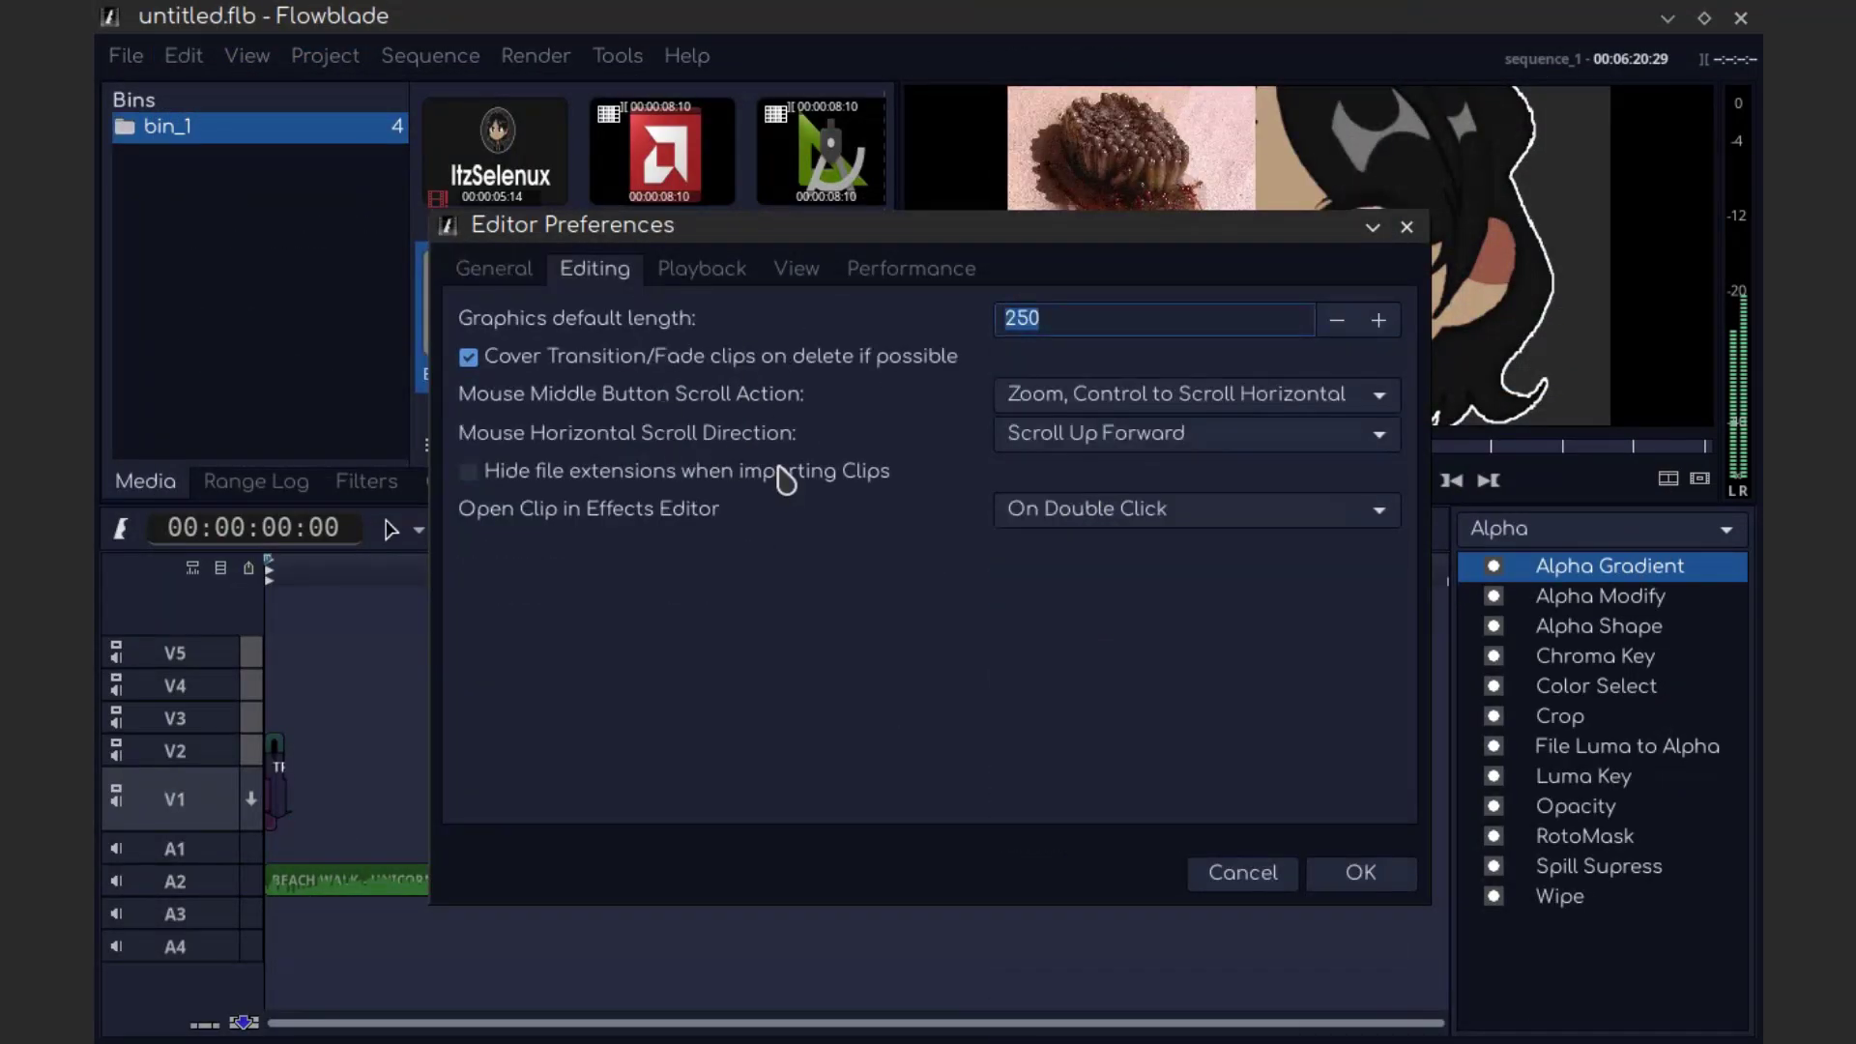
click(911, 268)
click(827, 269)
click(1207, 544)
click(1343, 870)
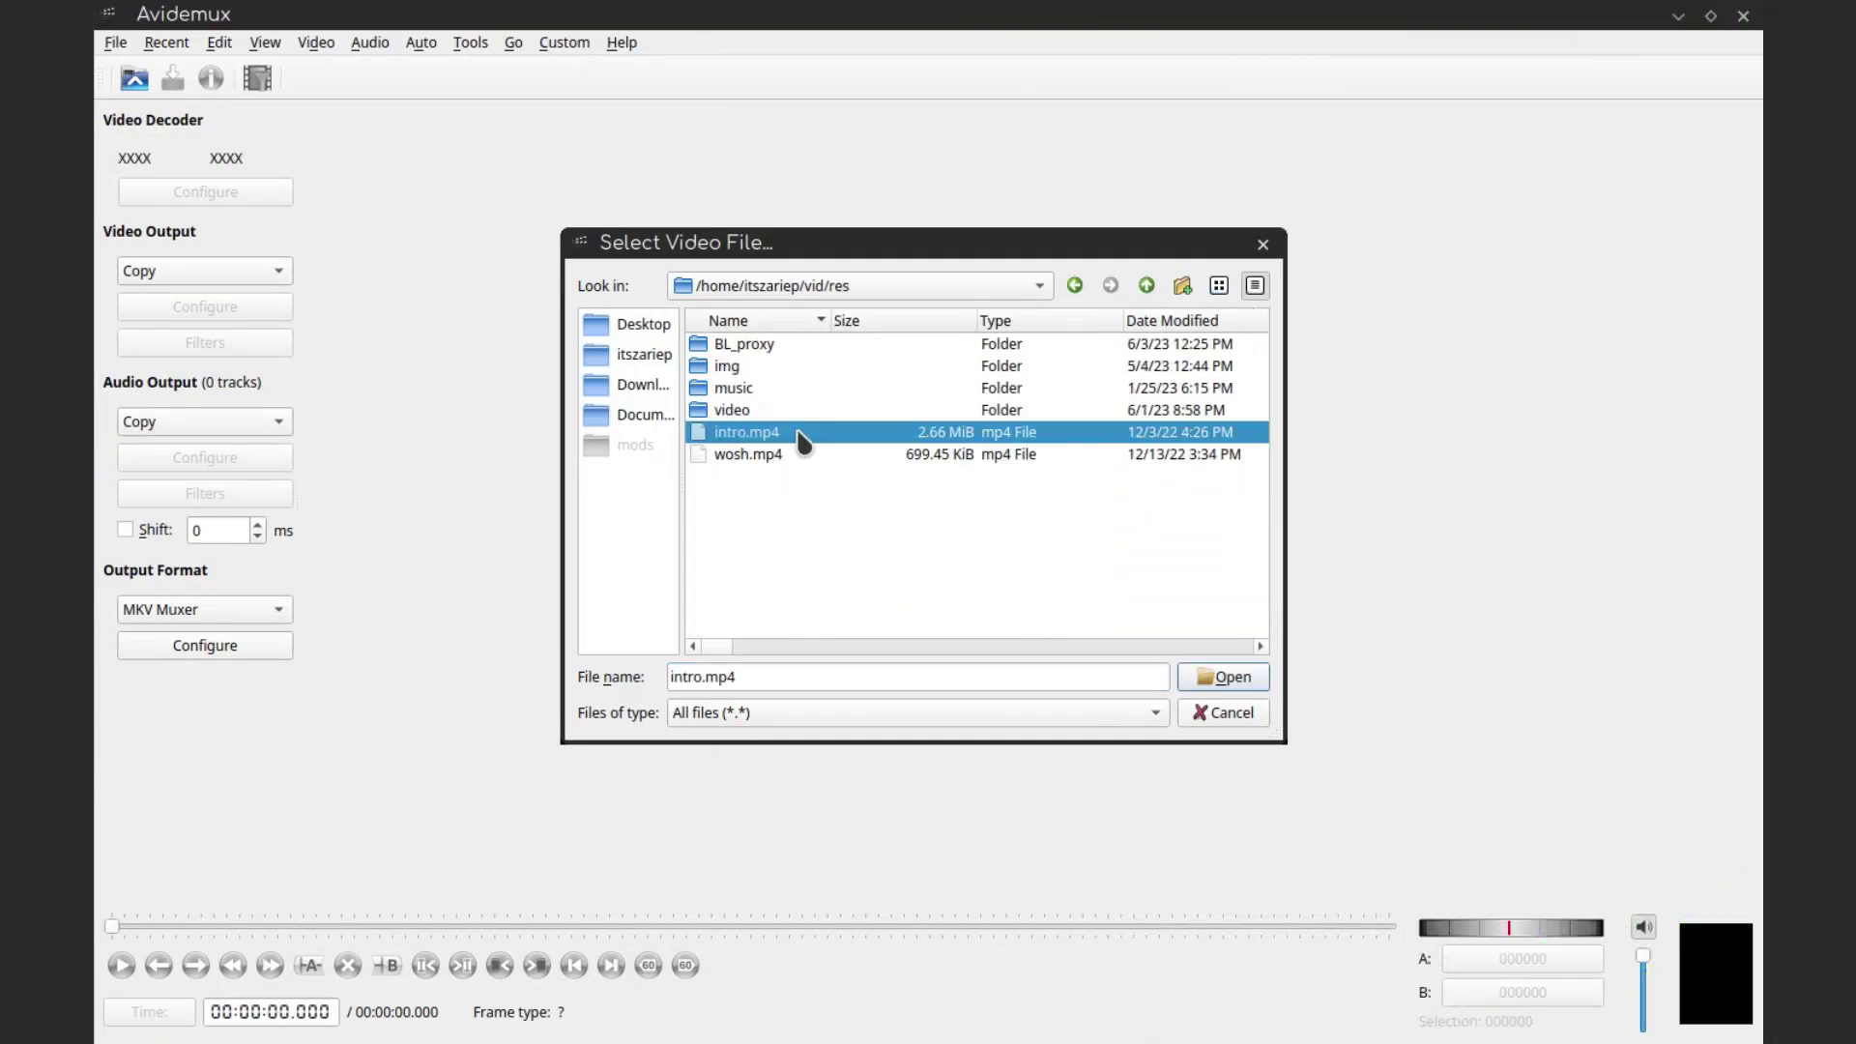
Open audacity.mp4 and review the post-processing and threading preferences
double_click(799, 443)
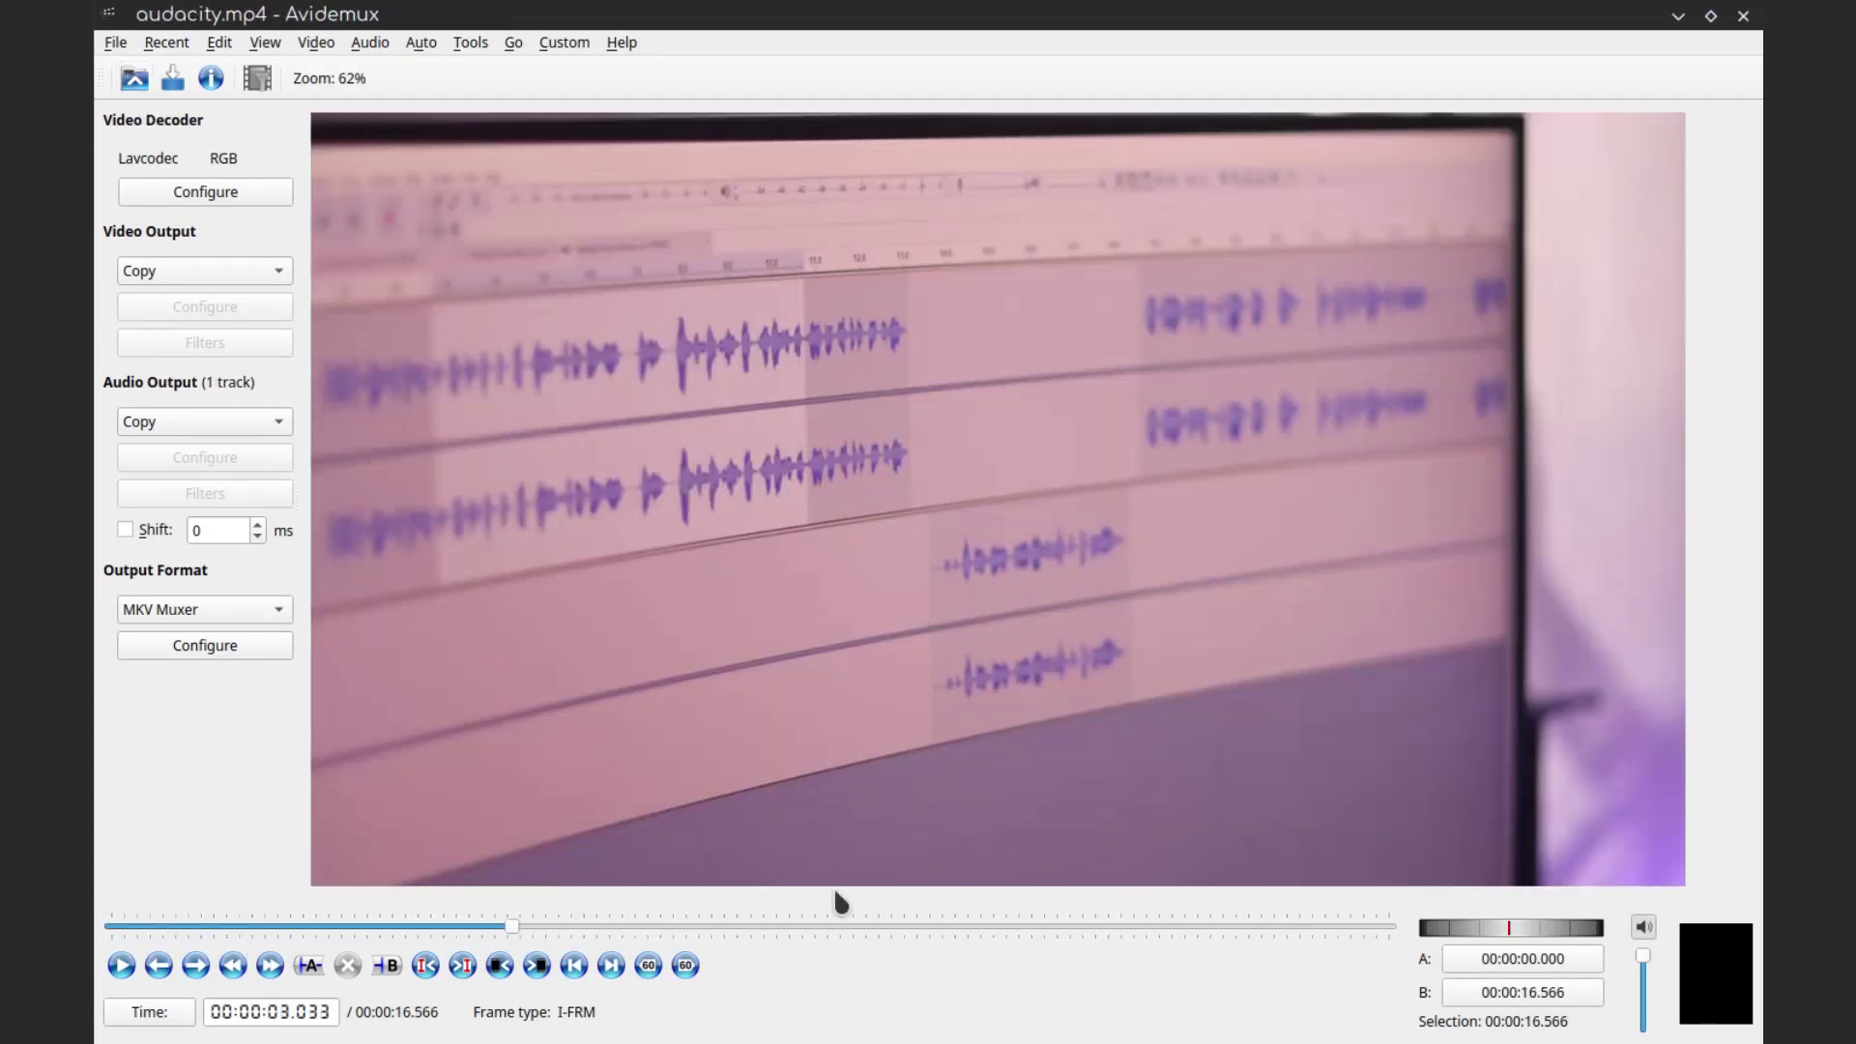
click(220, 43)
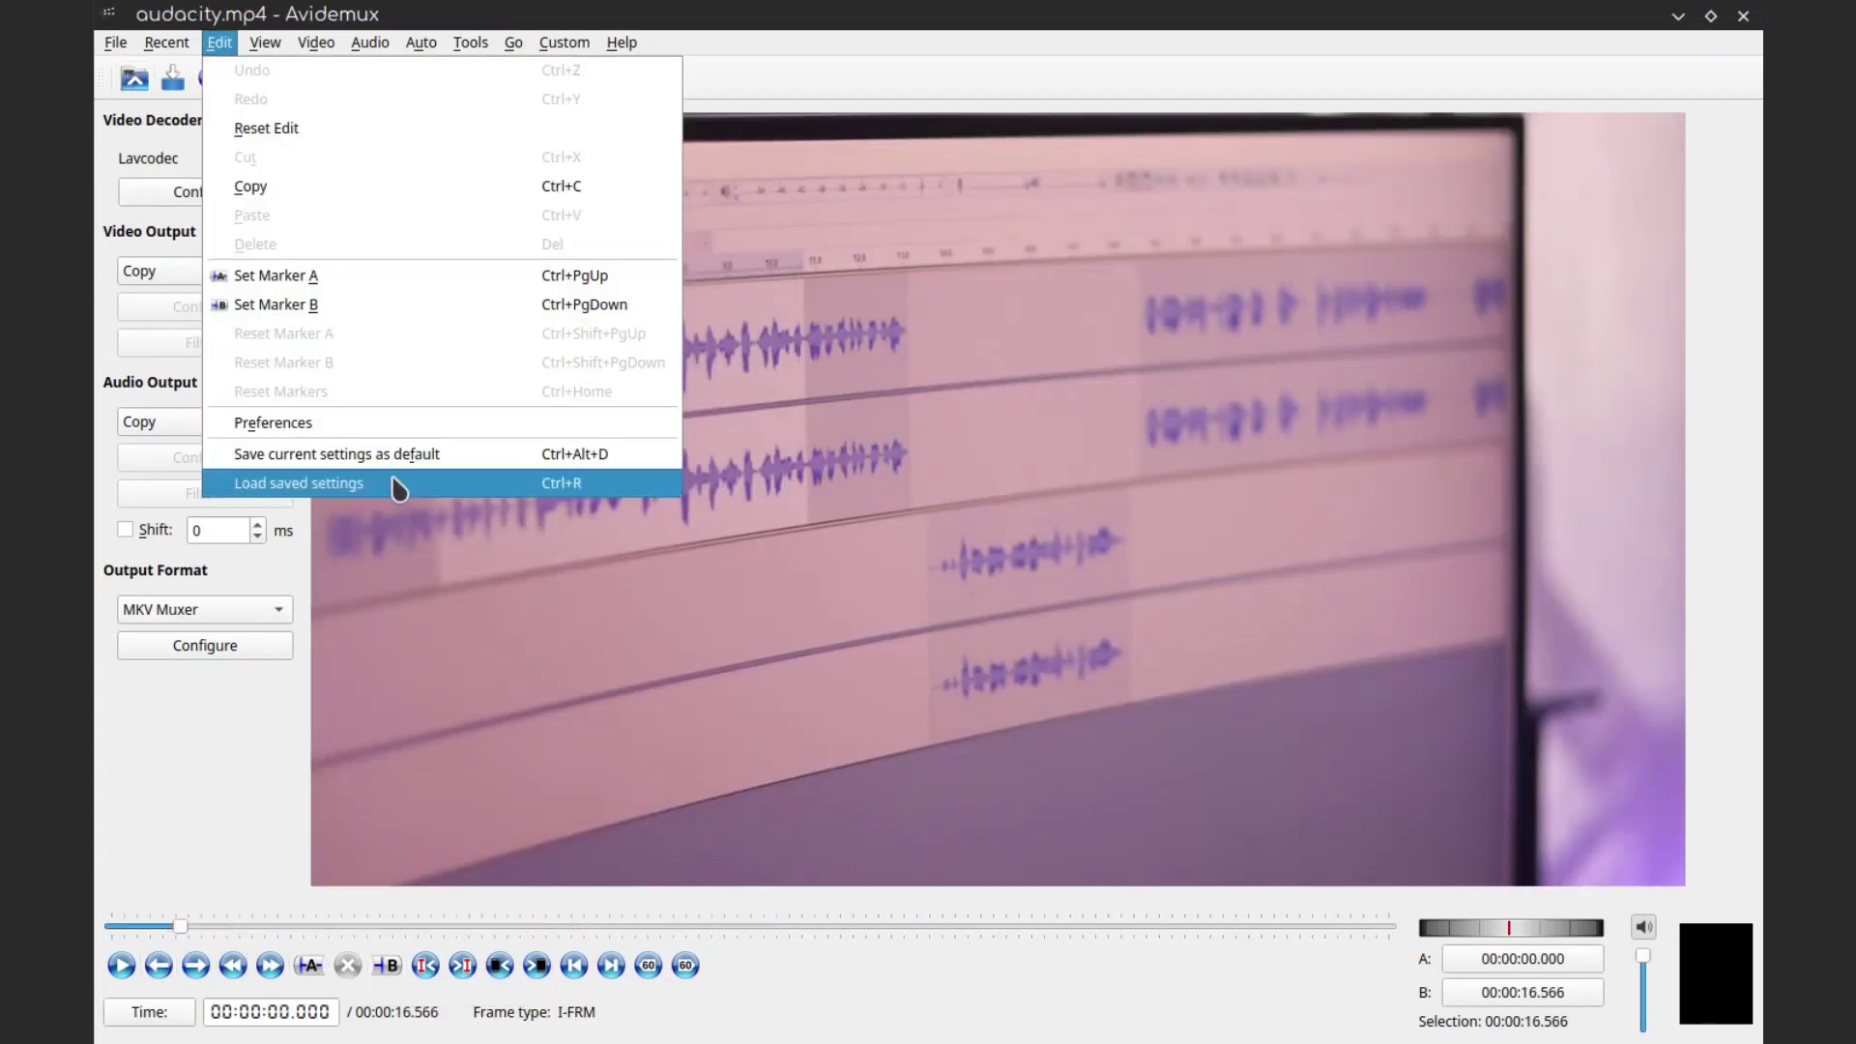
click(387, 415)
click(1008, 209)
click(1268, 209)
click(1173, 791)
Switch the interface to the dark theme and try appending a video, dismissing the dimensions error
click(316, 42)
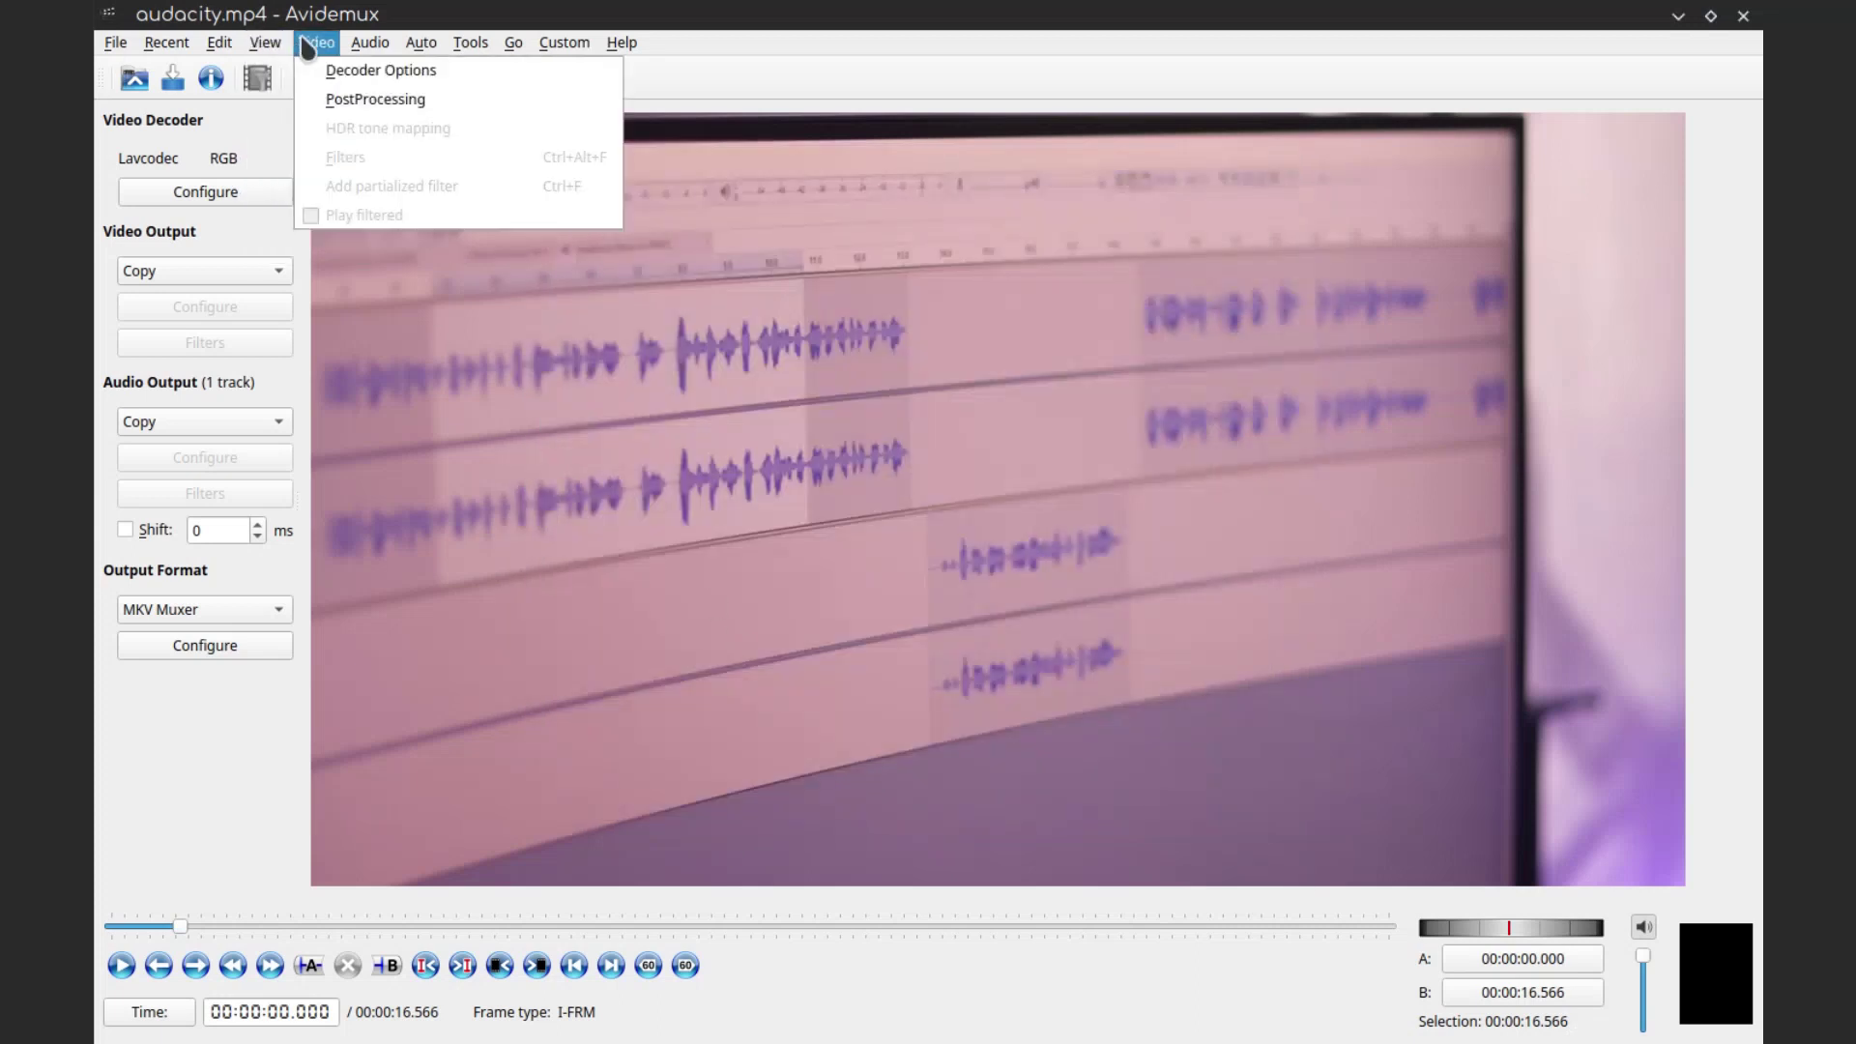
click(513, 128)
click(471, 43)
mouse_move(116, 49)
click(162, 99)
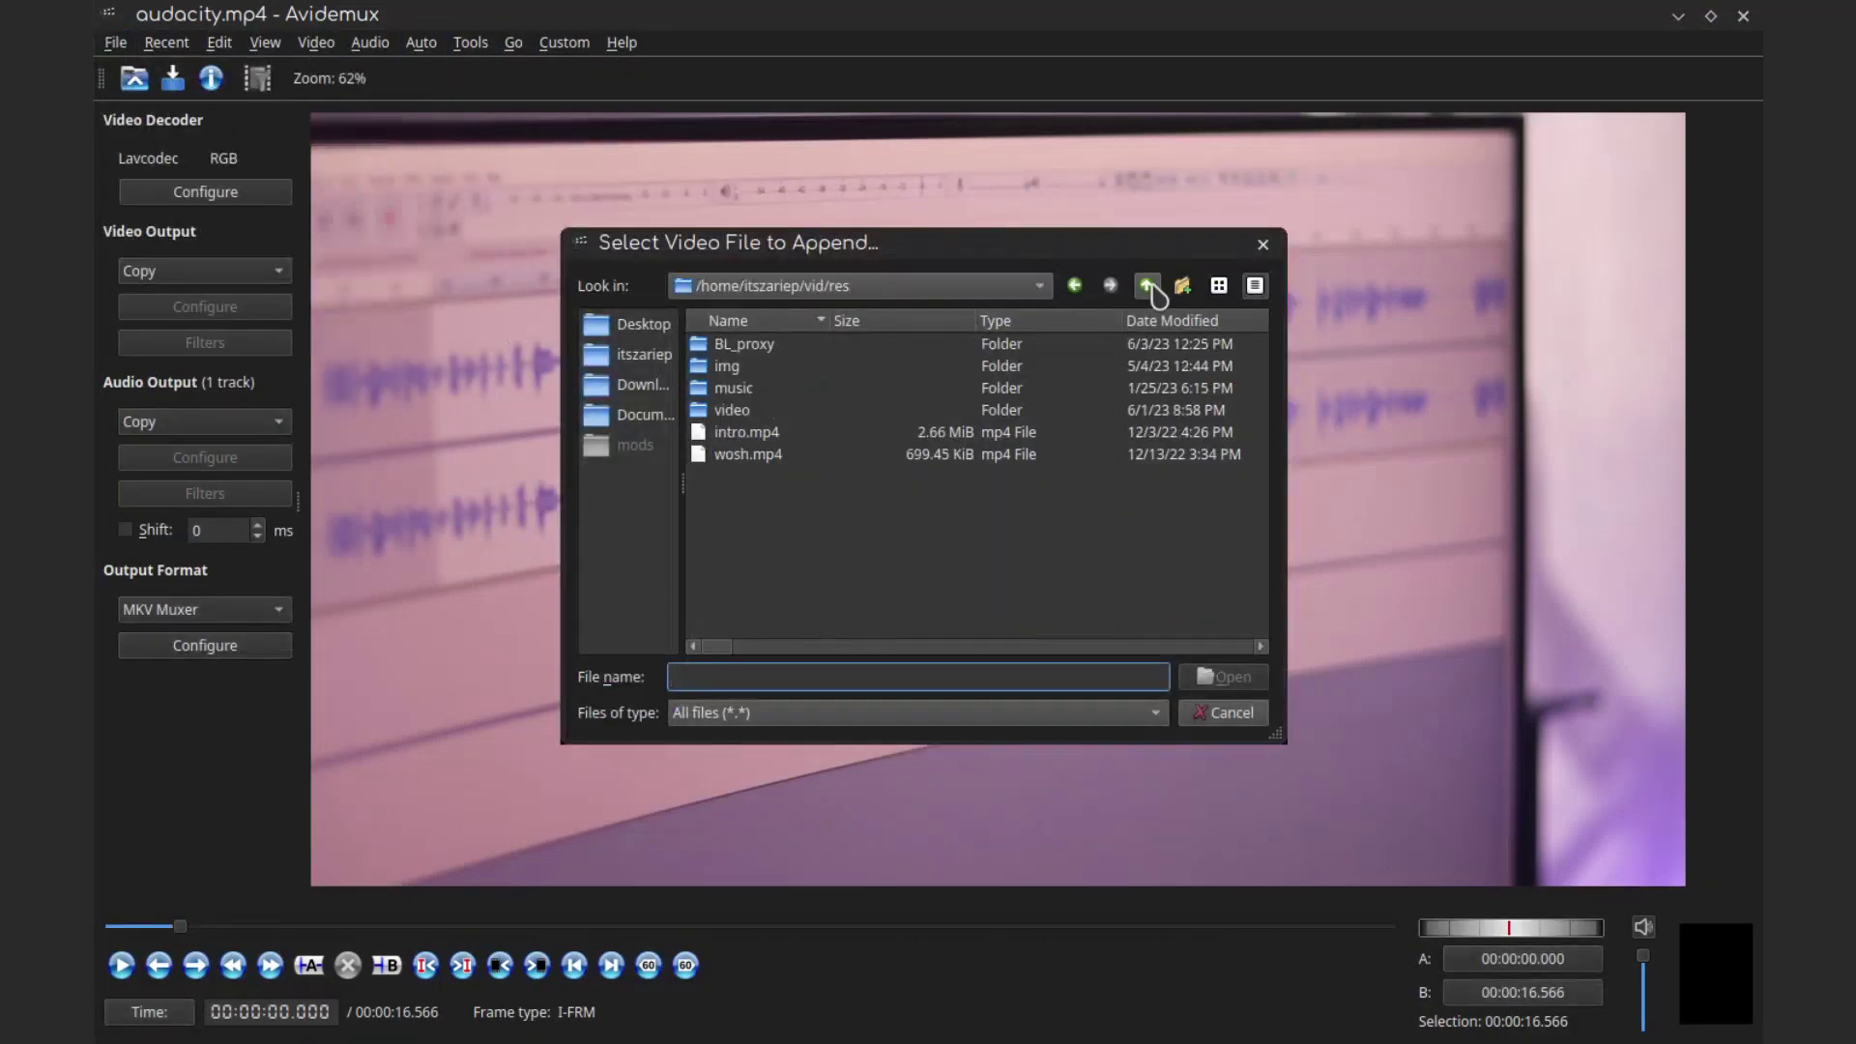
click(1153, 580)
Browse the View and Help menus, checking the build options and installed plugins
click(257, 43)
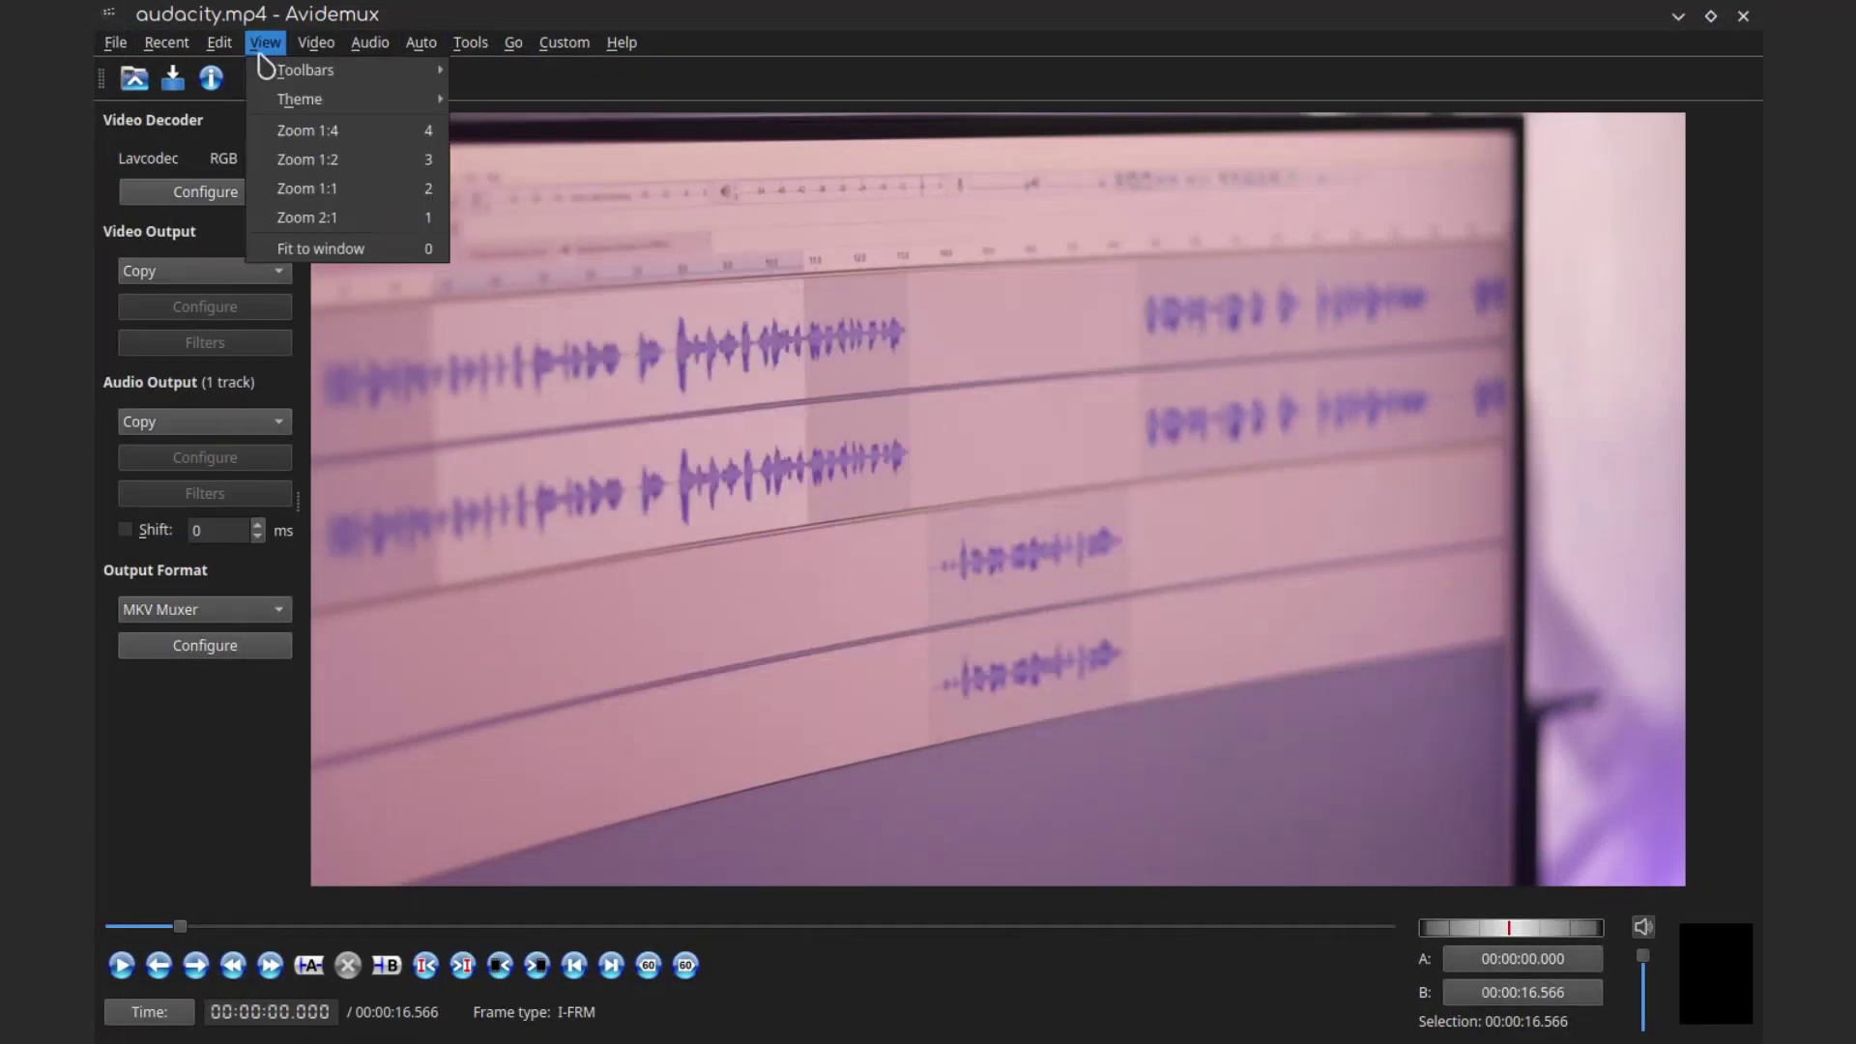
click(622, 43)
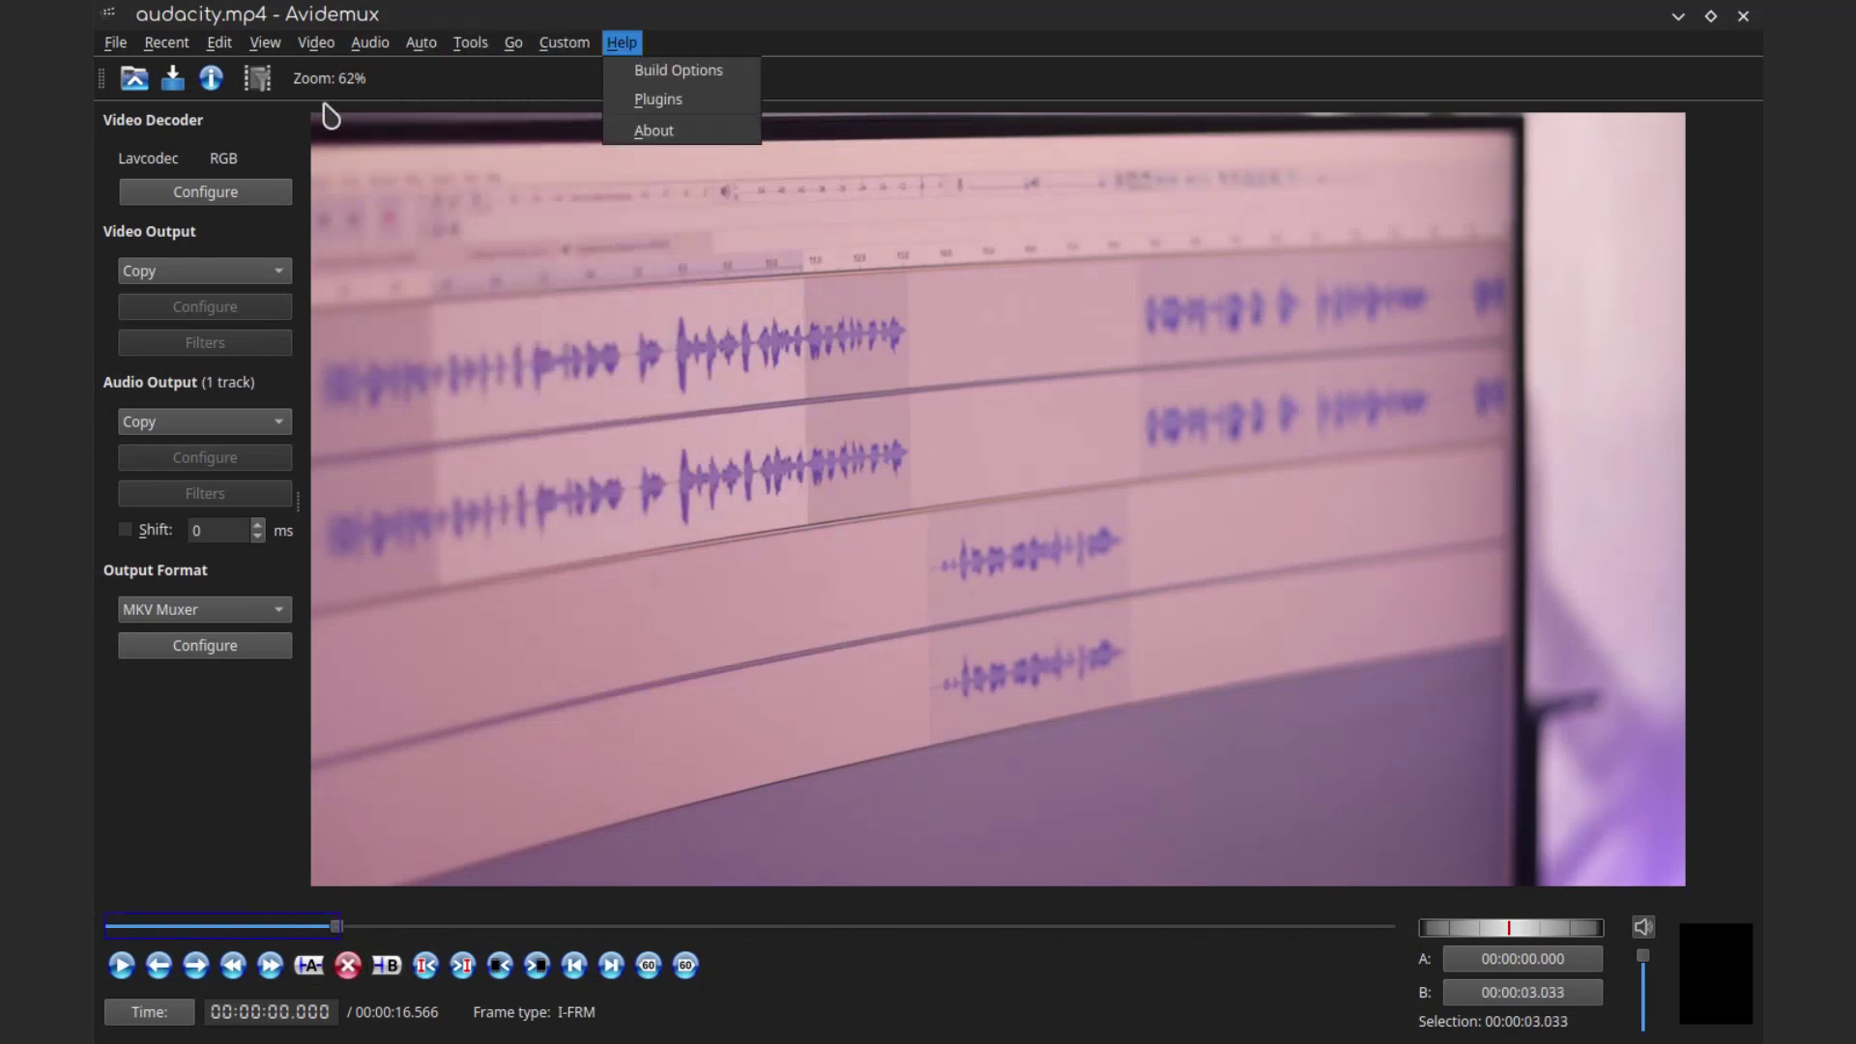
click(663, 68)
click(878, 654)
click(622, 43)
click(663, 99)
Set marker B at 00:00:03.033 and delete the marked first three seconds
click(471, 43)
click(1022, 653)
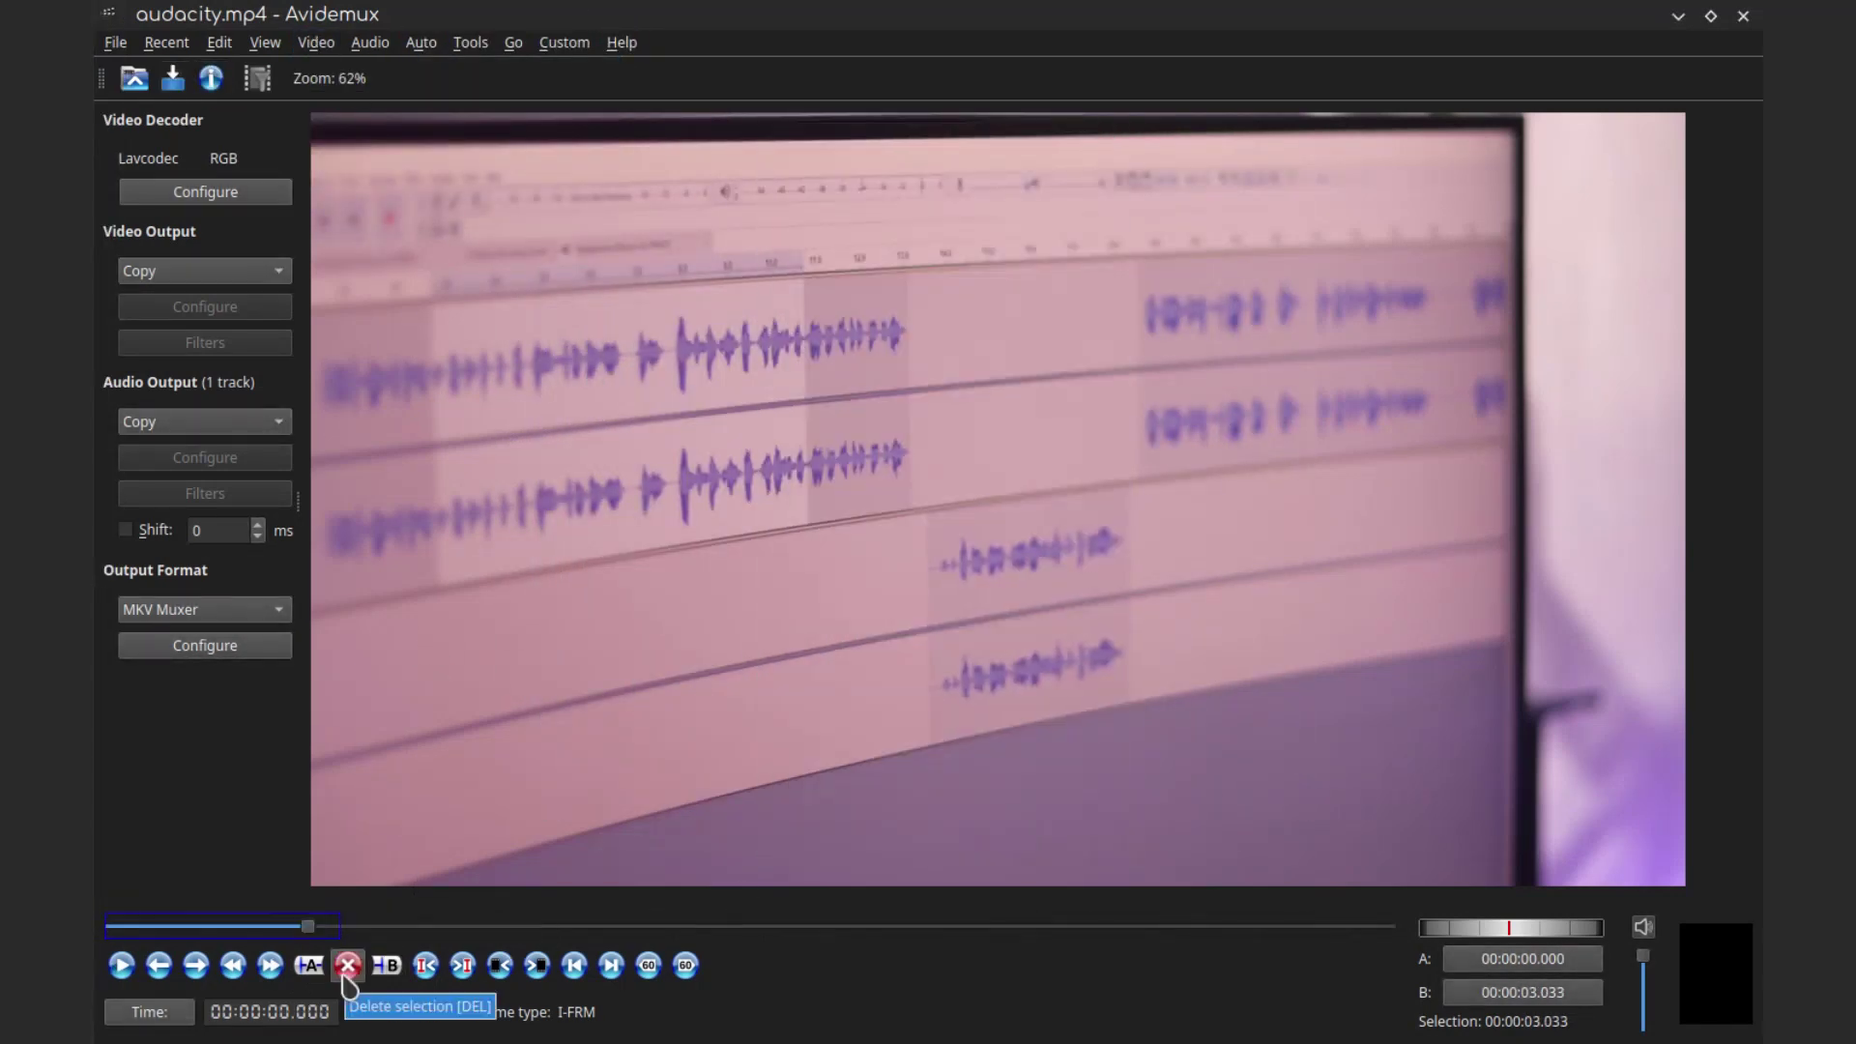
key(Delete)
Append another video to the end and delete the marked 3-second span
click(220, 43)
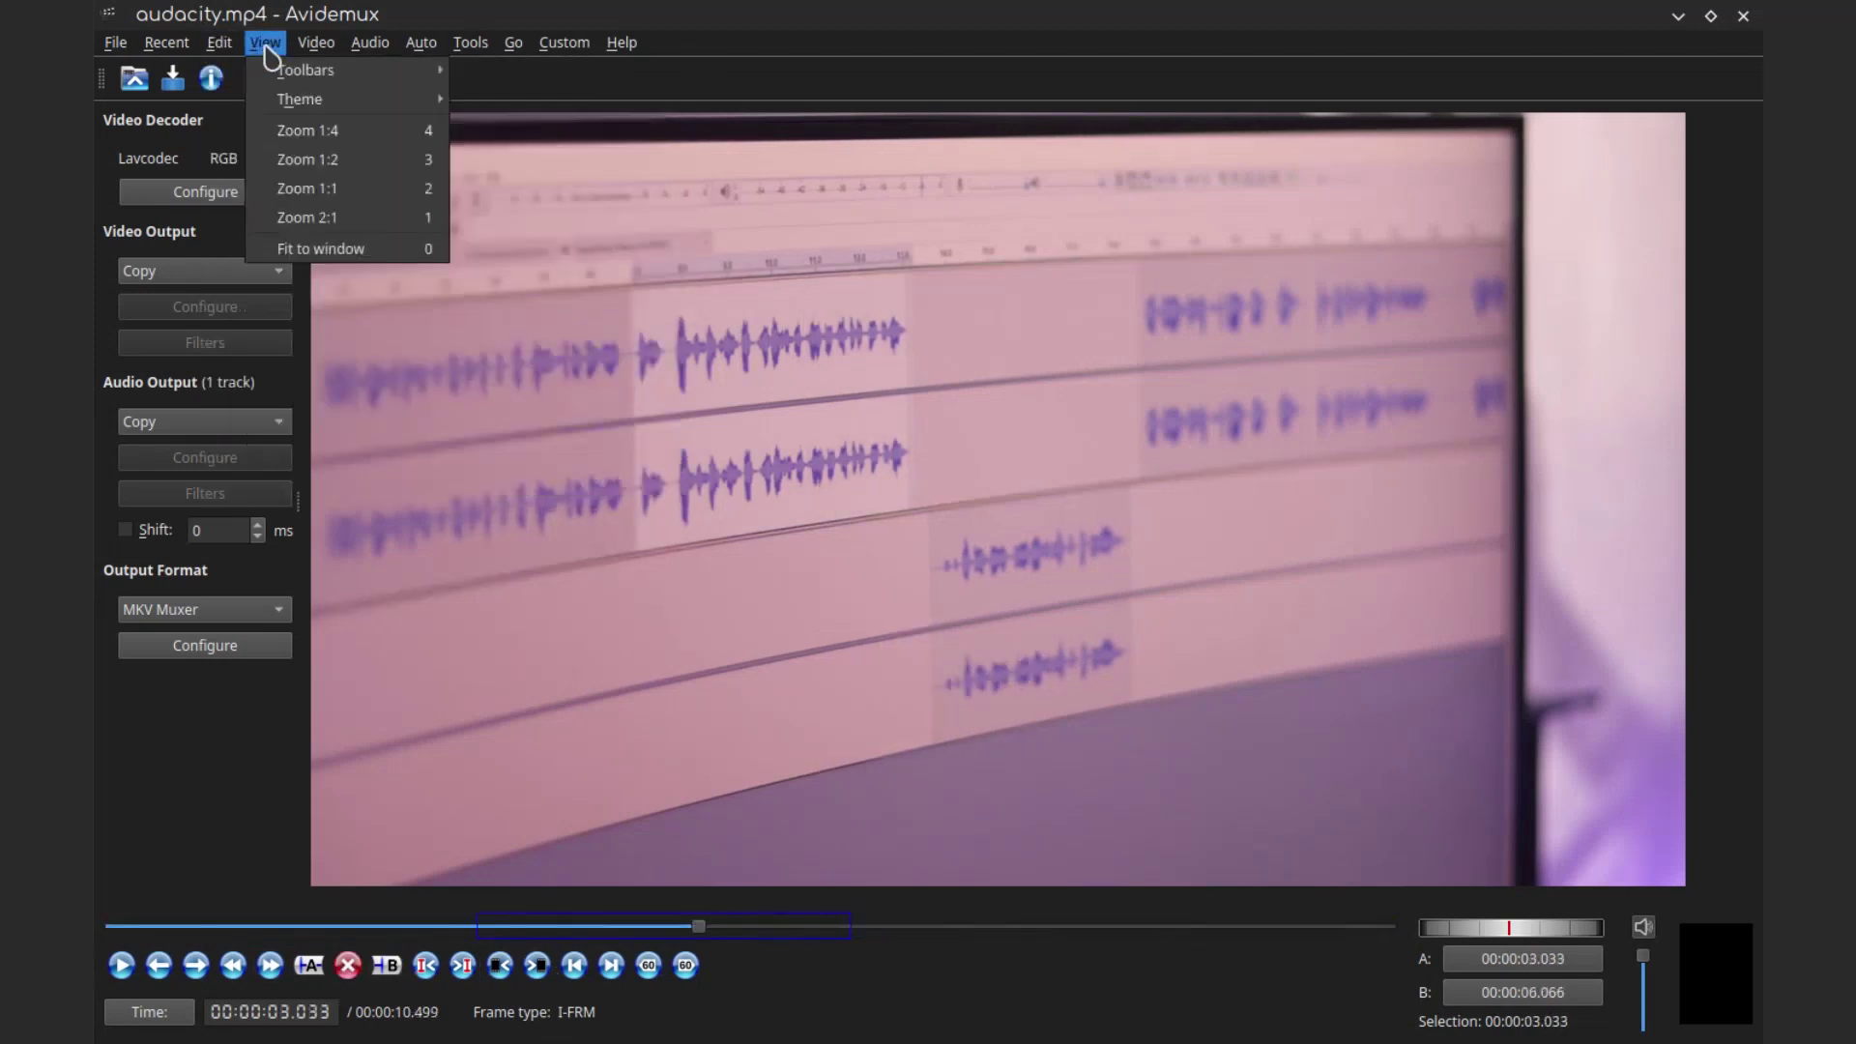
click(228, 98)
double_click(795, 446)
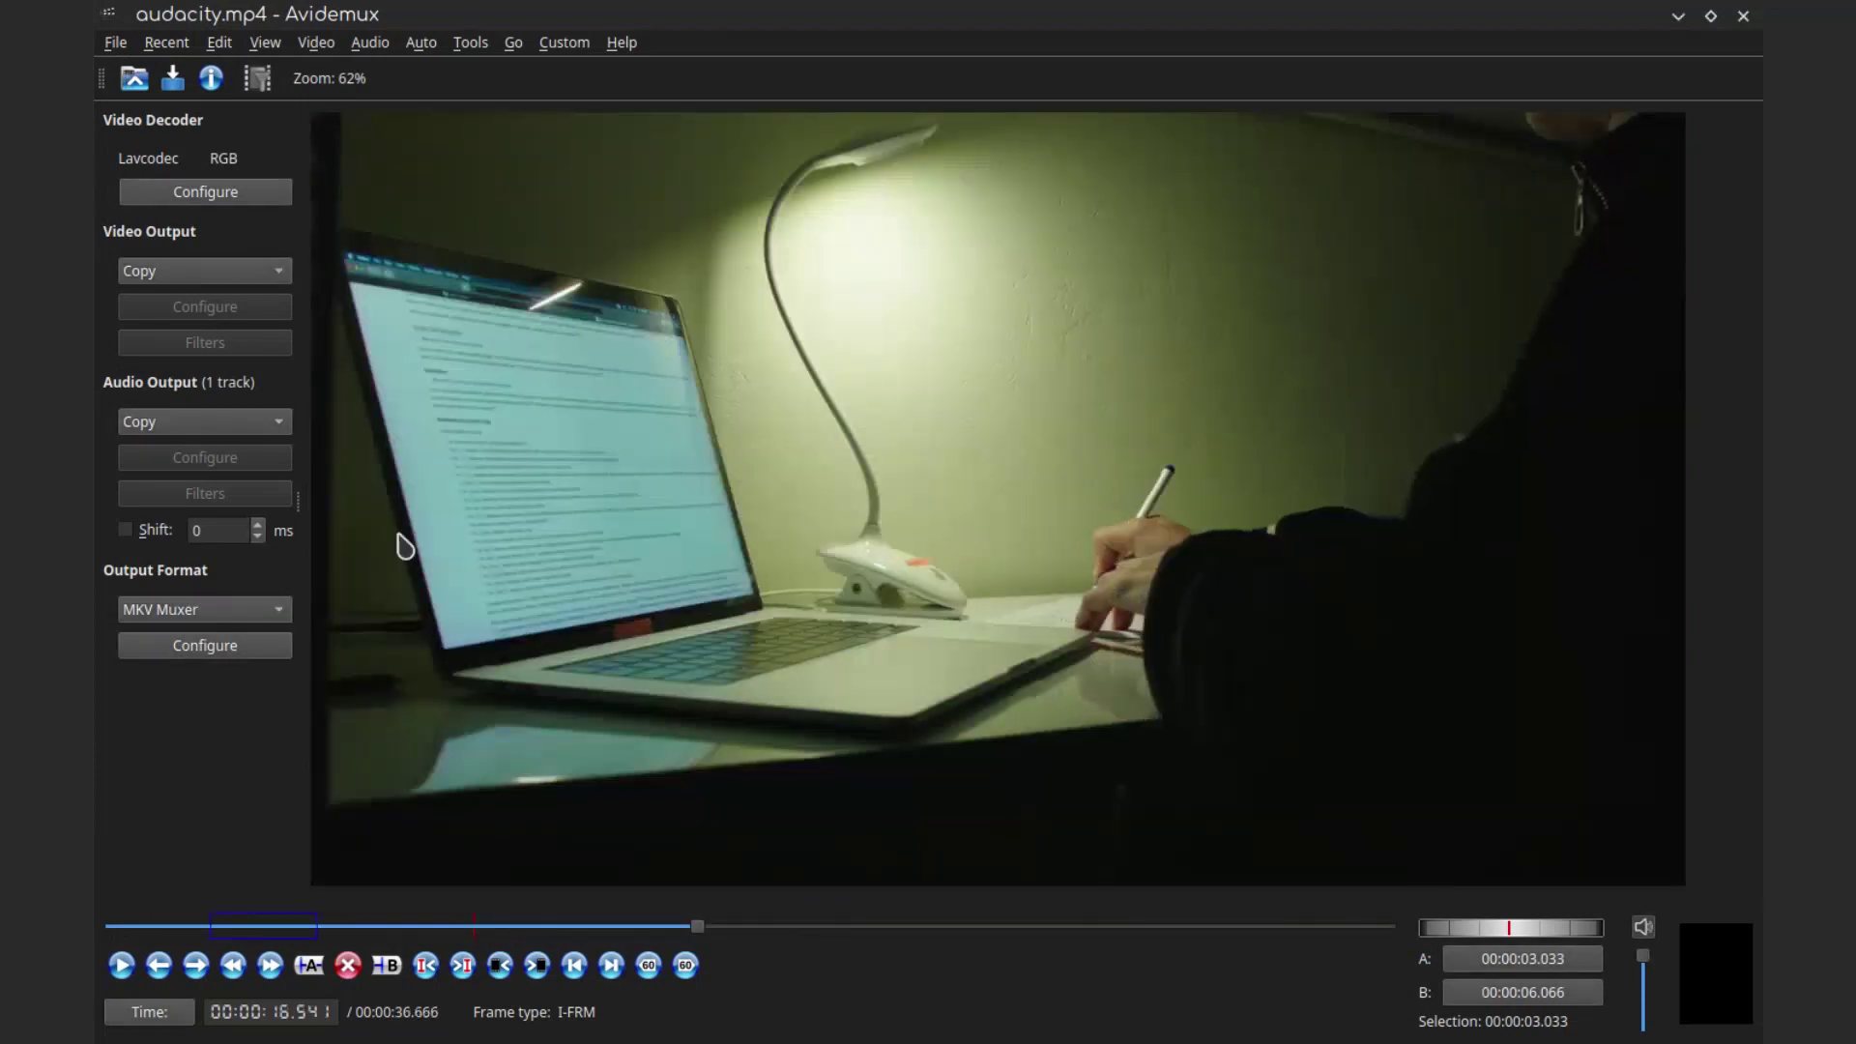
key(Delete)
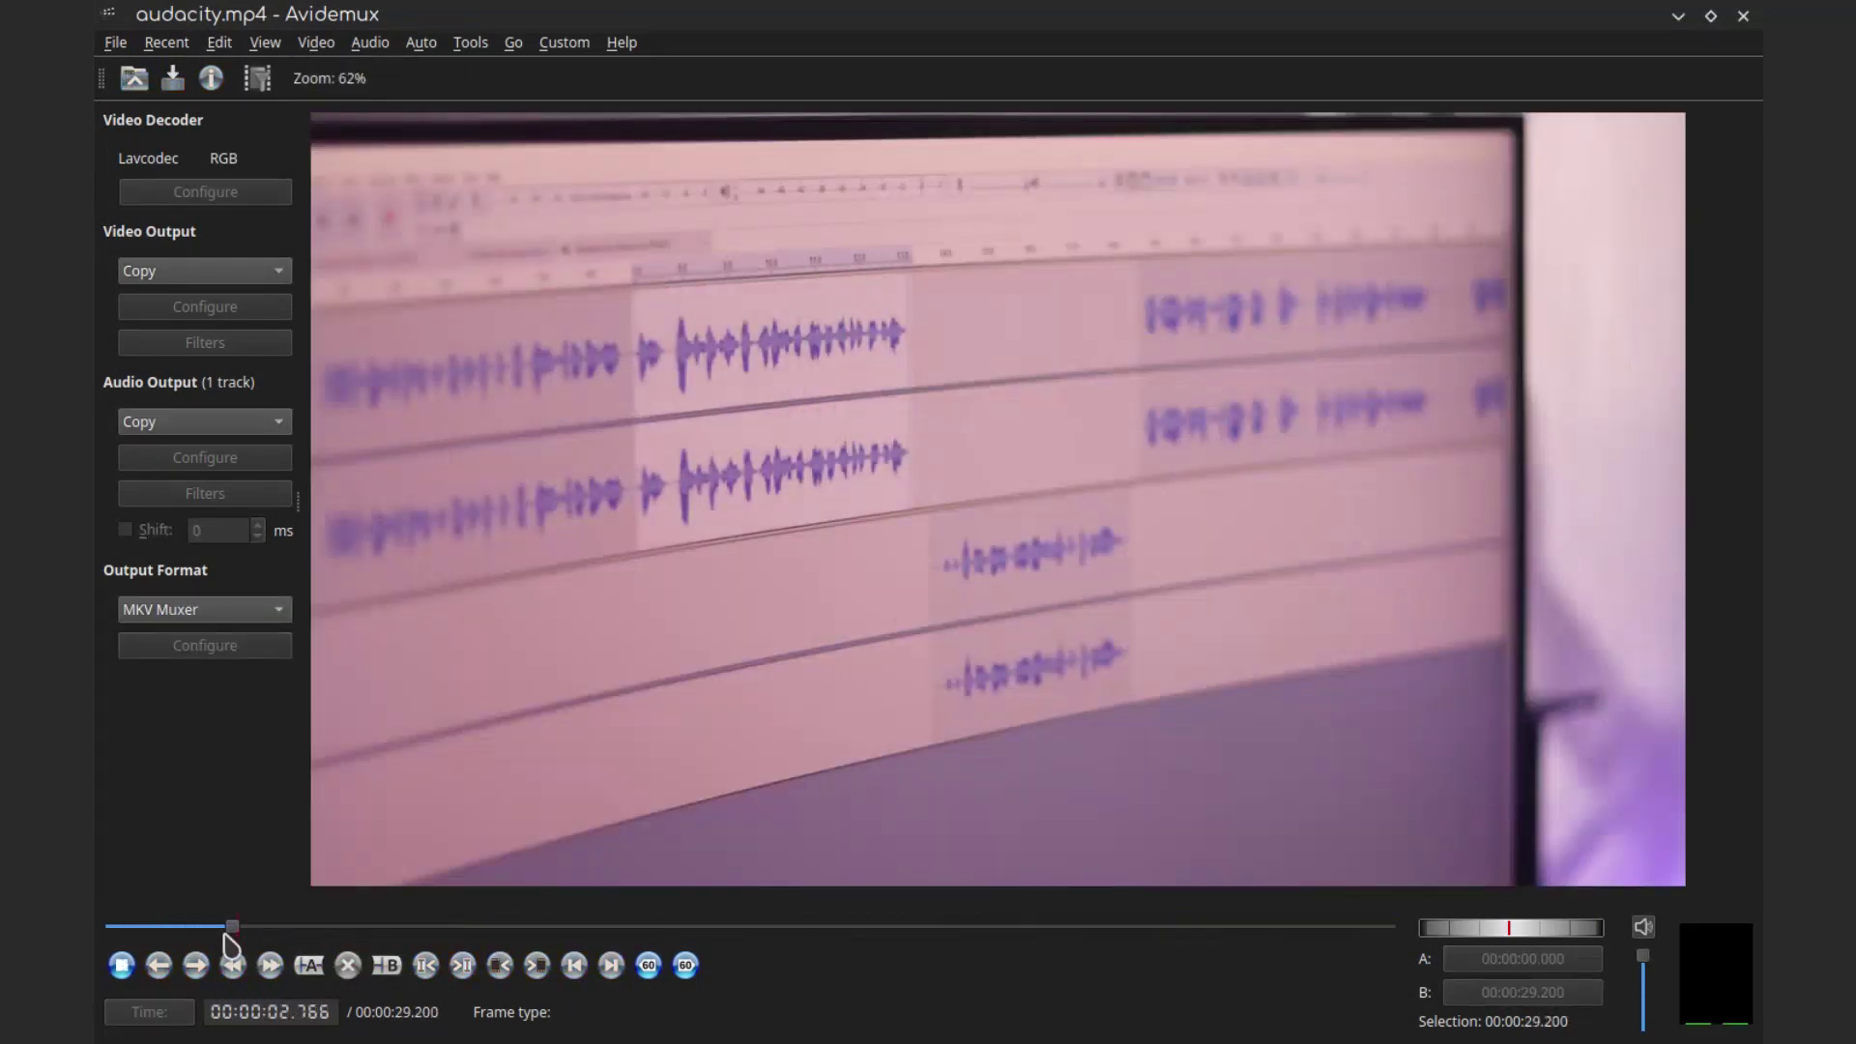
Place markers A and B at 00:00:25.633
mouse_move(407, 916)
mouse_down()
mouse_move(381, 926)
mouse_move(452, 925)
mouse_up()
click(216, 926)
click(1126, 926)
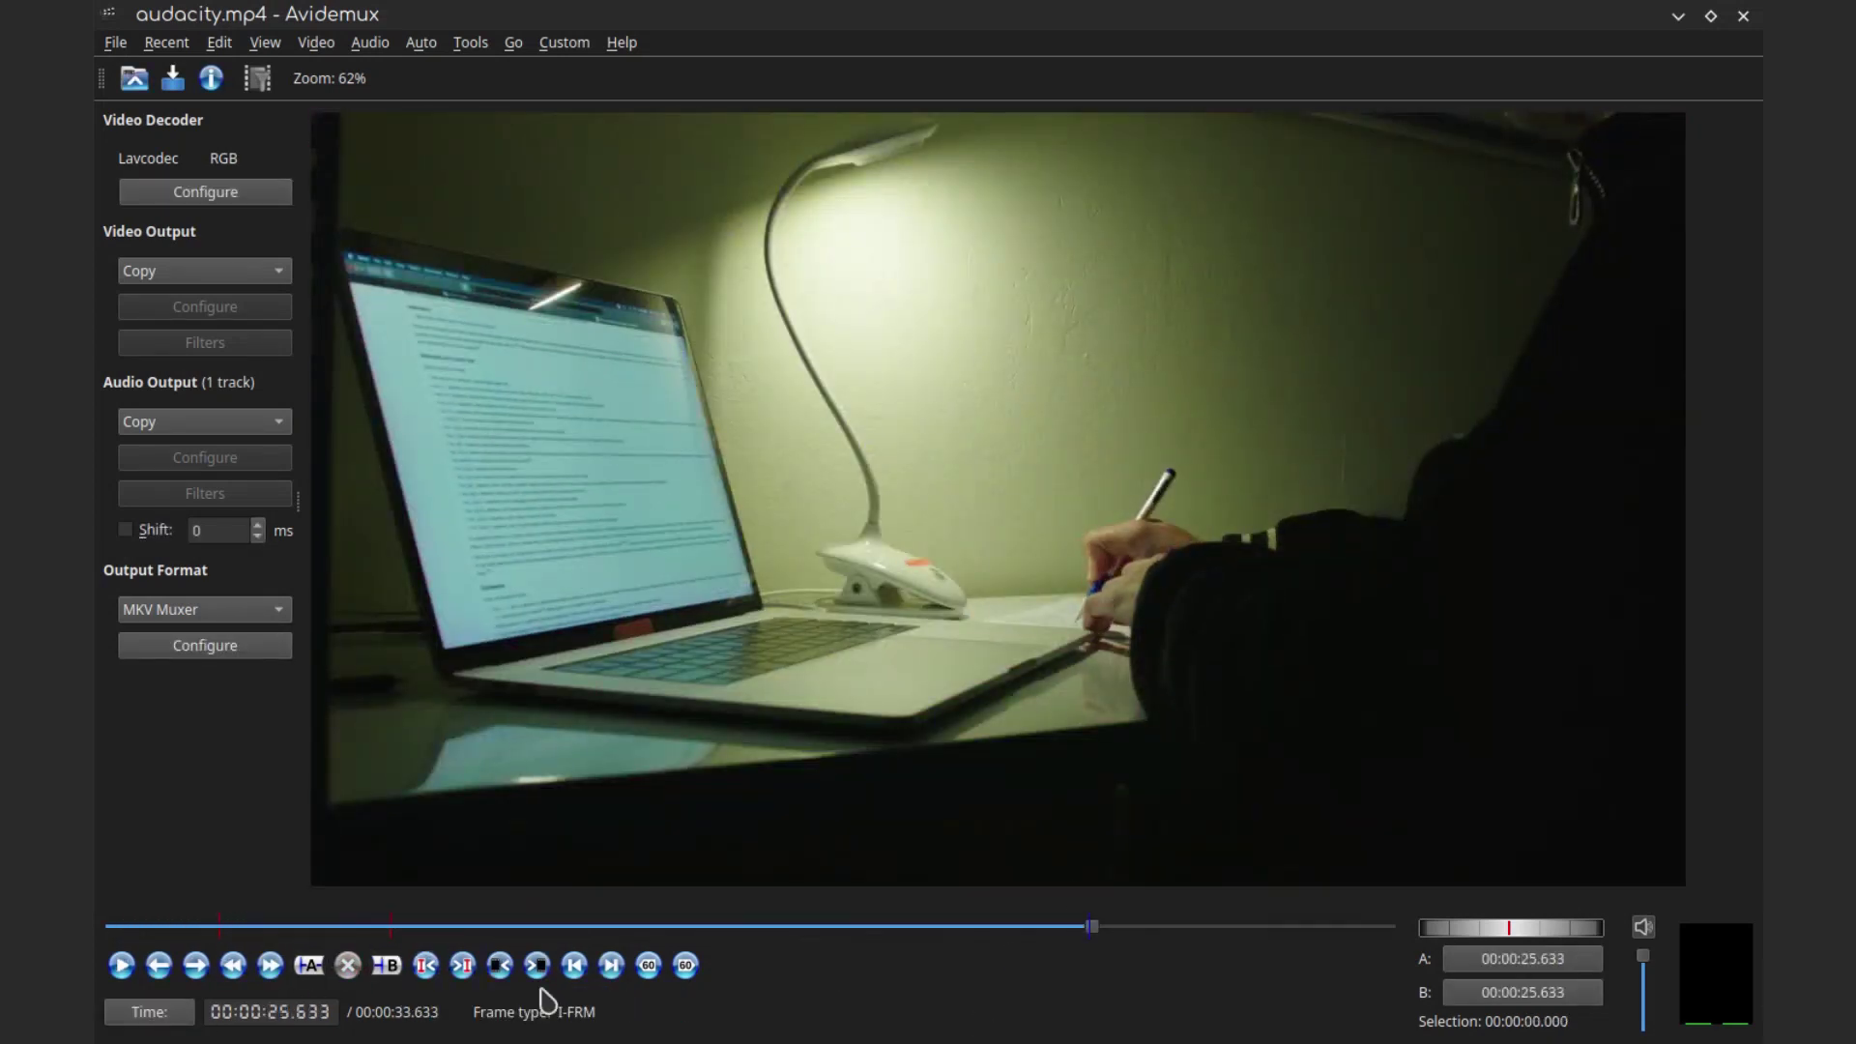
Save the edited video as audacity.mkv and dismiss the success message
key(ctrl+s)
click(1292, 649)
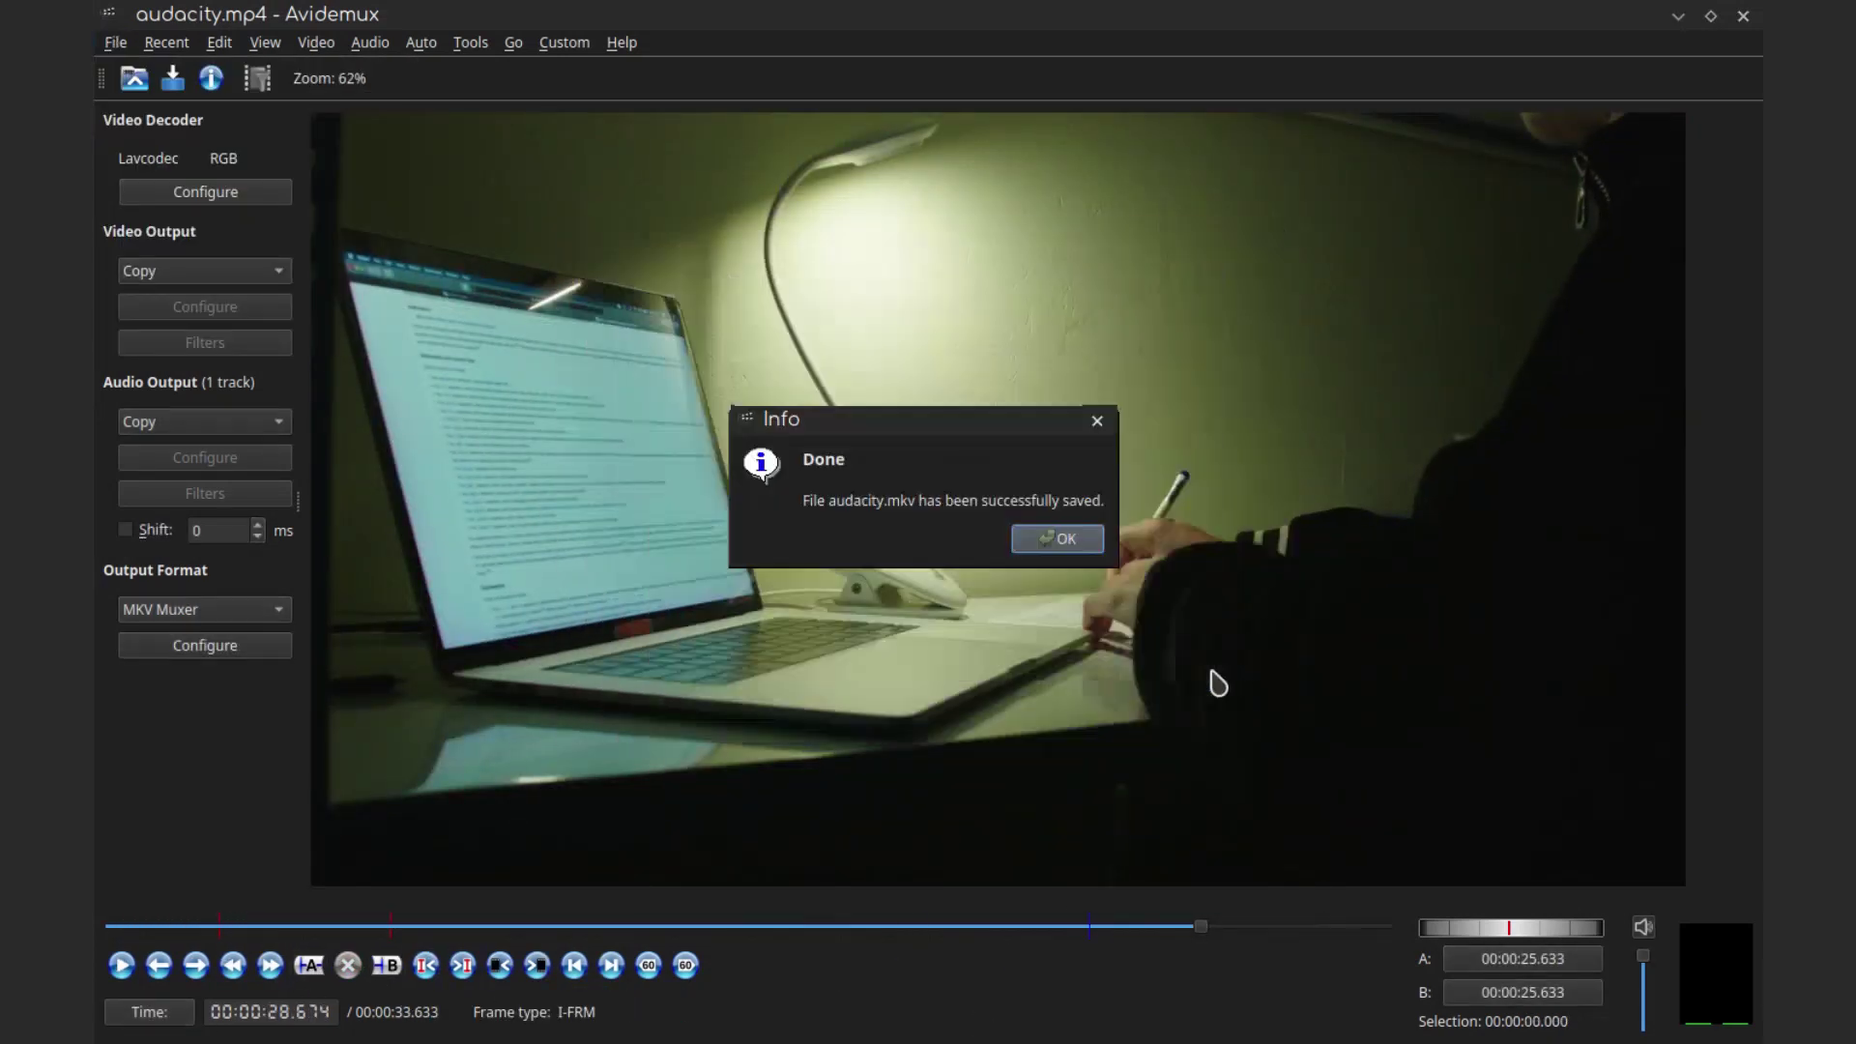
click(219, 152)
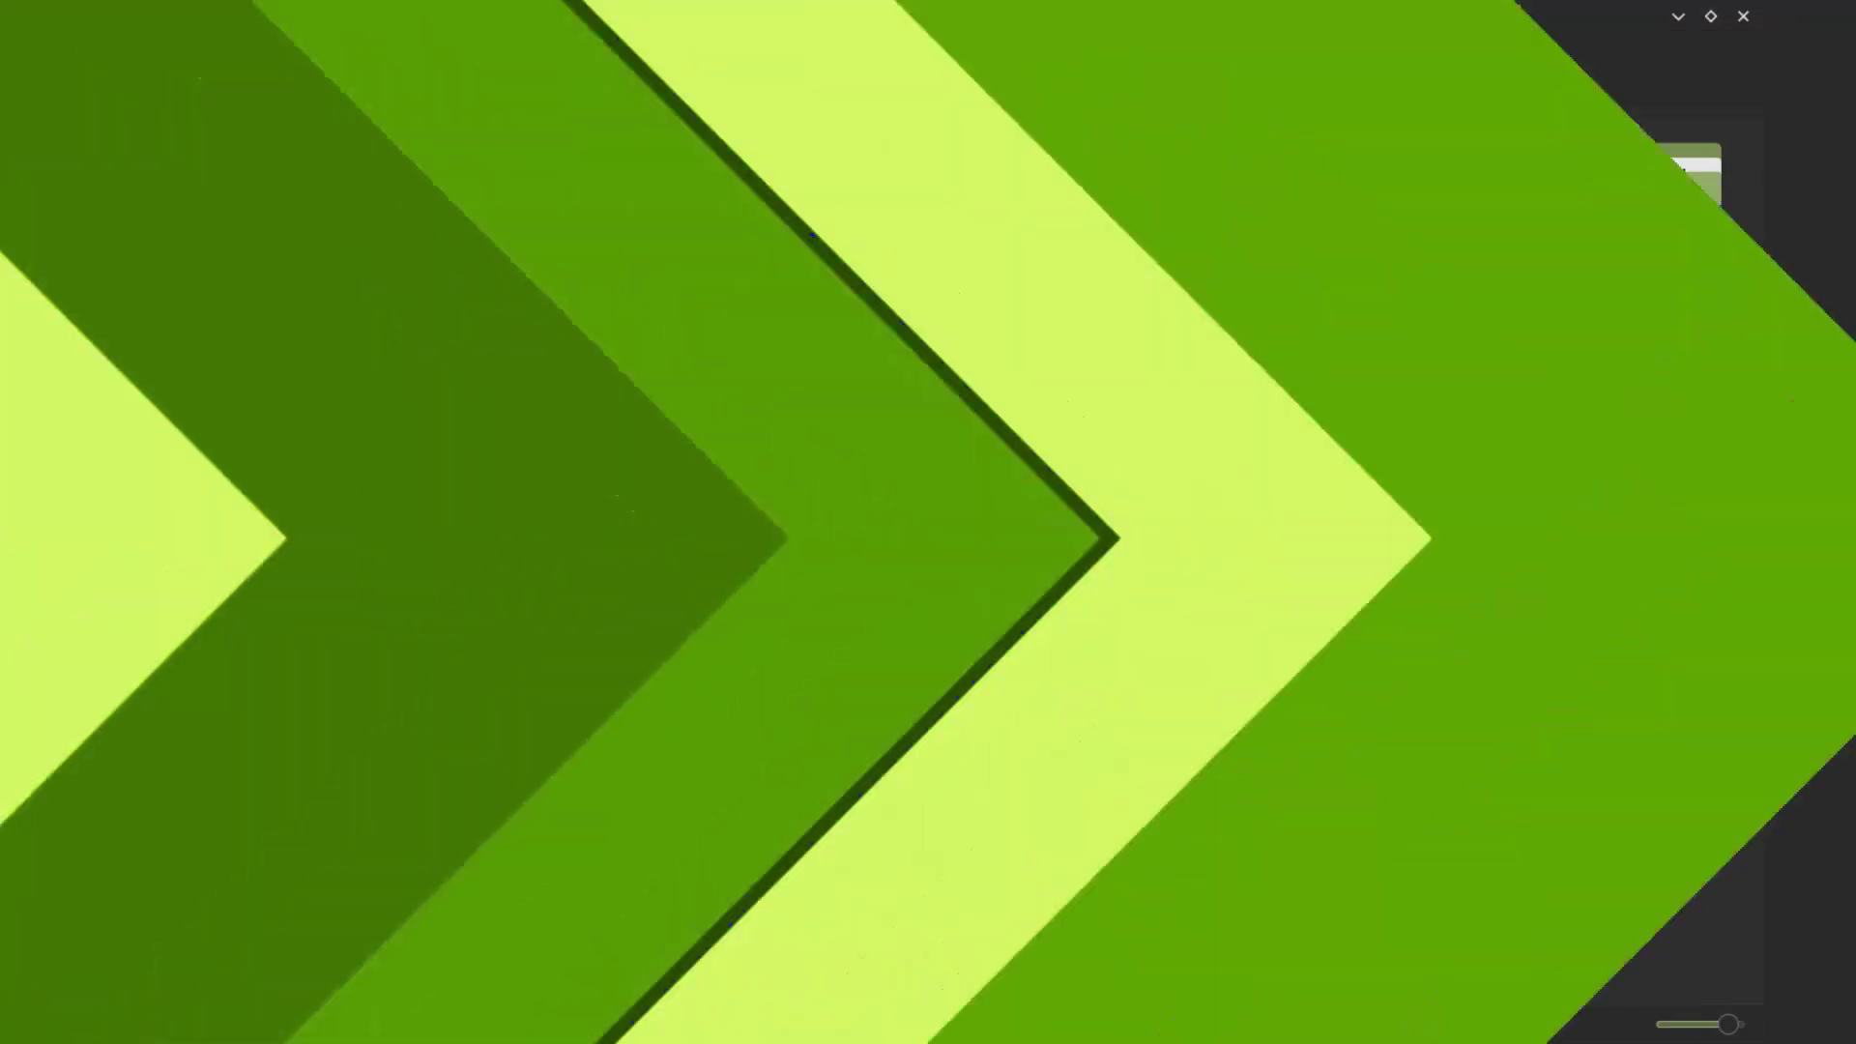